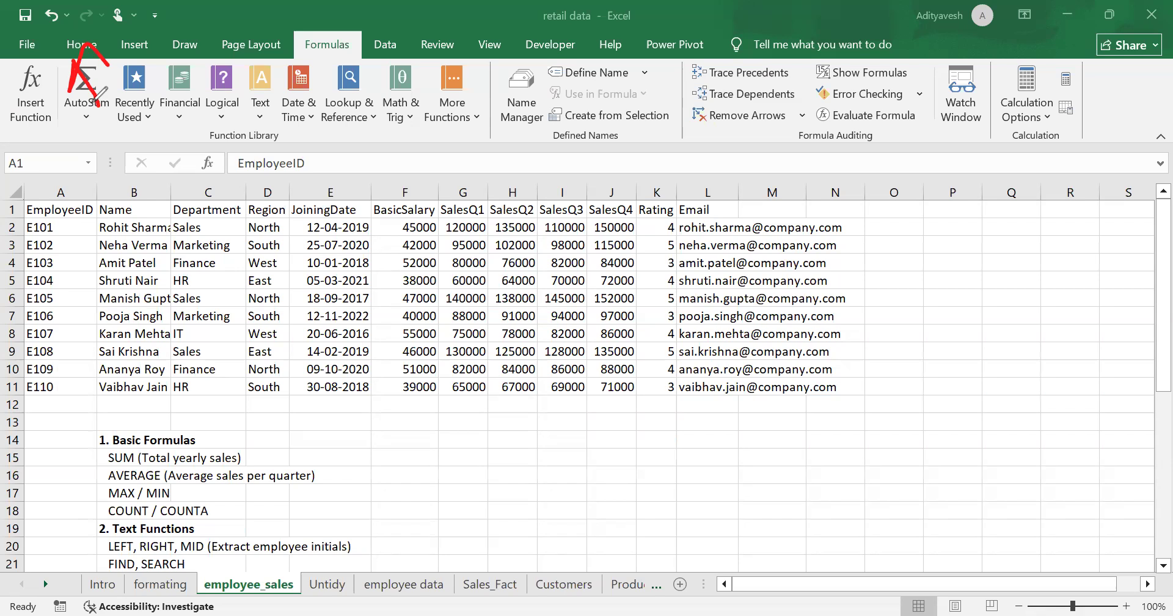
mouse_move(346, 25)
mouse_down()
mouse_move(277, 74)
mouse_move(328, 14)
mouse_up()
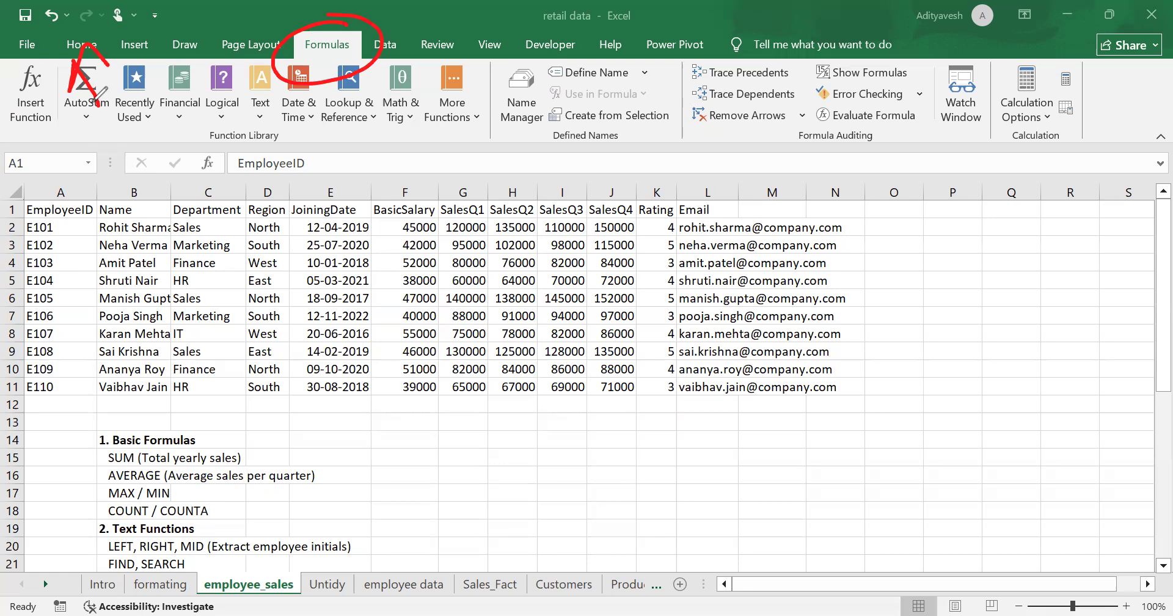
mouse_move(846, 201)
mouse_down()
mouse_move(880, 206)
mouse_move(775, 396)
mouse_move(652, 404)
mouse_up()
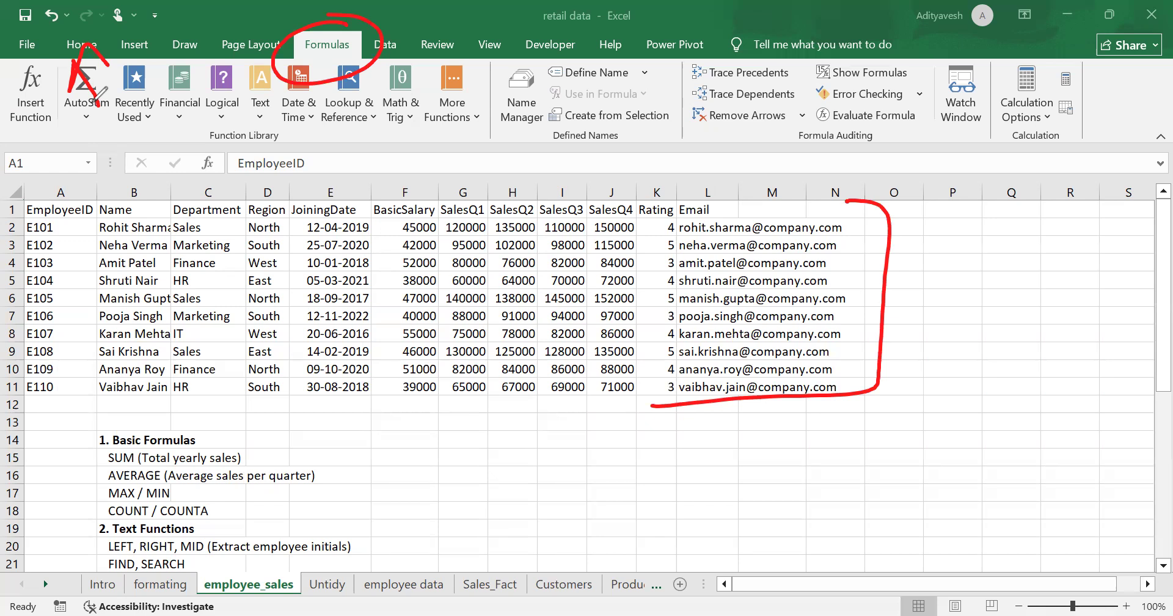
mouse_move(269, 188)
mouse_down()
mouse_move(245, 428)
mouse_move(287, 232)
mouse_up()
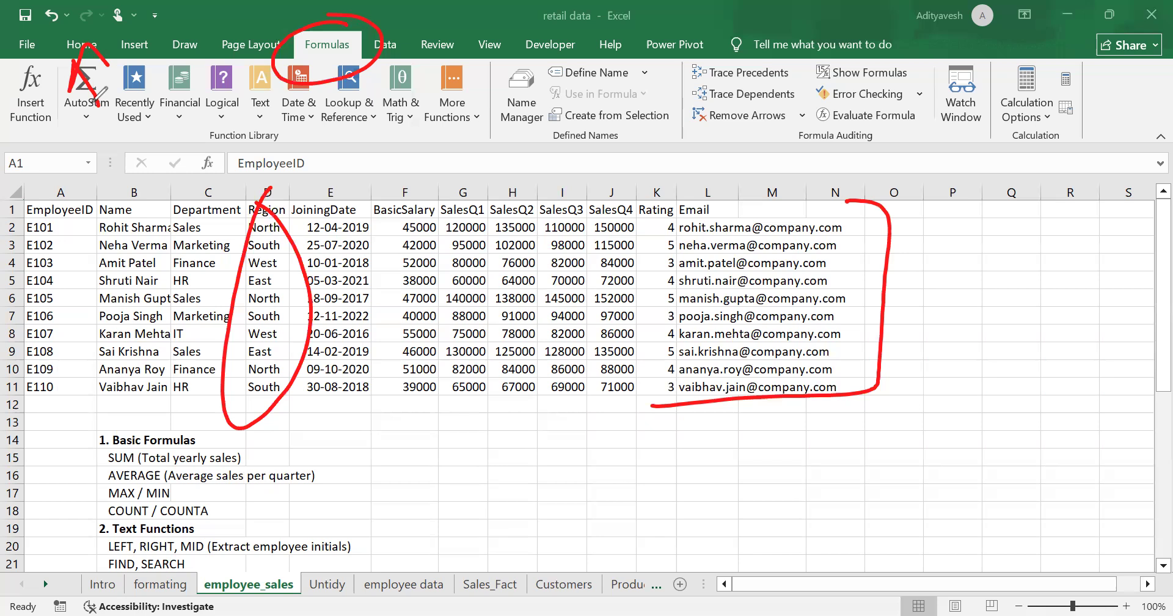
mouse_move(462, 243)
mouse_down()
mouse_move(641, 235)
mouse_move(453, 226)
mouse_up()
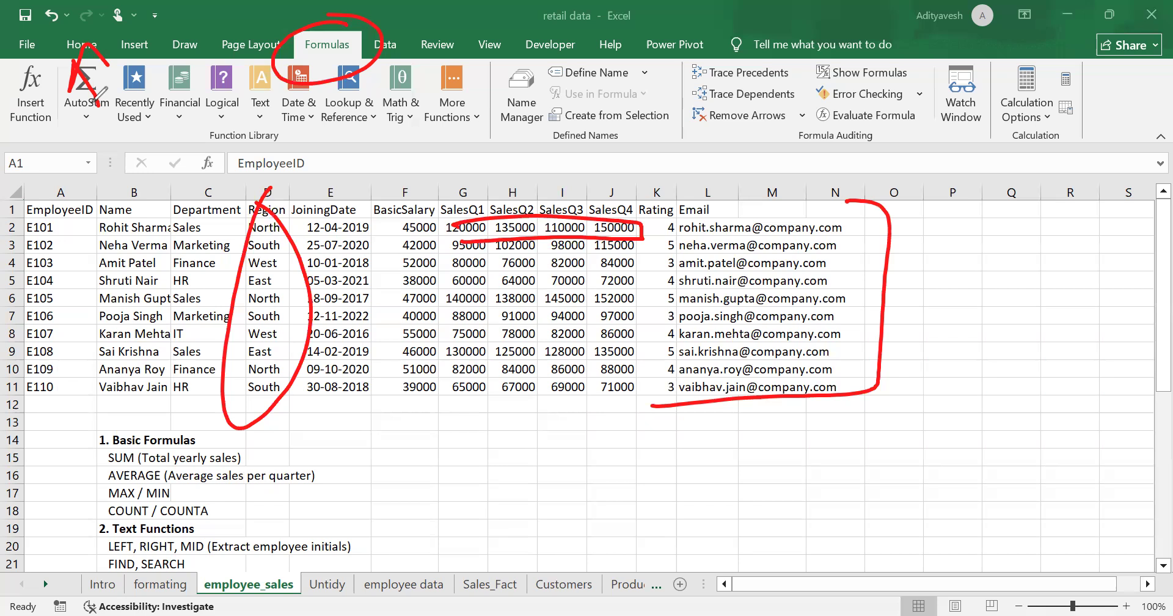
mouse_move(384, 186)
mouse_down()
mouse_move(402, 126)
mouse_move(421, 144)
mouse_up()
drag(331, 191, 336, 137)
drag(316, 150, 356, 165)
mouse_move(283, 182)
mouse_down()
mouse_move(296, 136)
mouse_move(303, 152)
mouse_up()
mouse_move(233, 178)
mouse_down()
mouse_move(260, 120)
mouse_move(264, 136)
mouse_up()
drag(179, 182, 216, 122)
drag(179, 140, 220, 162)
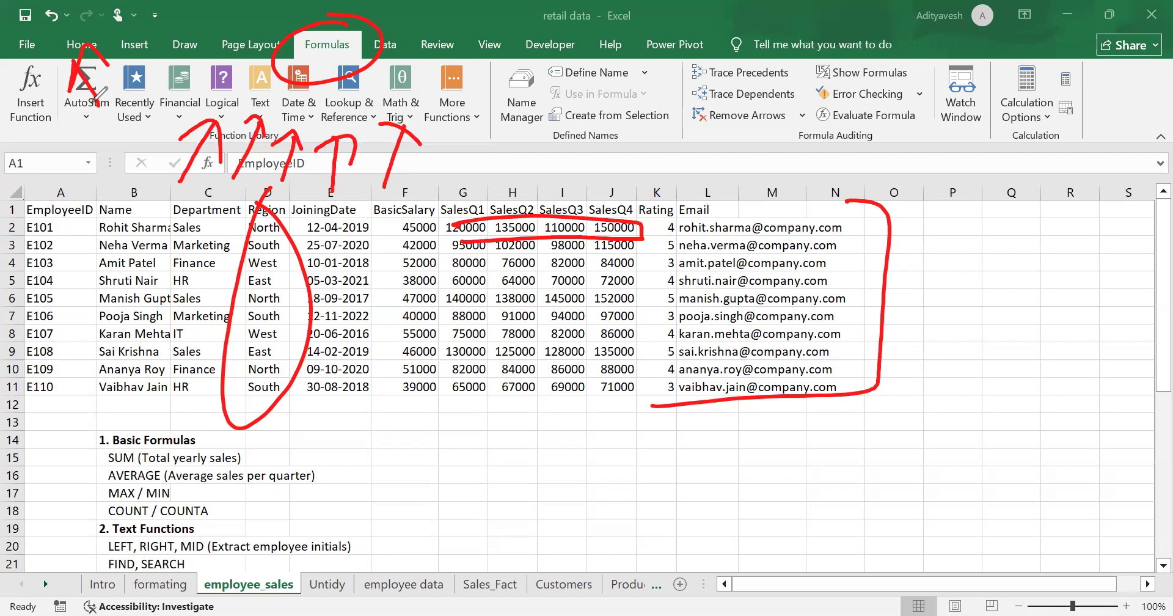
key(e)
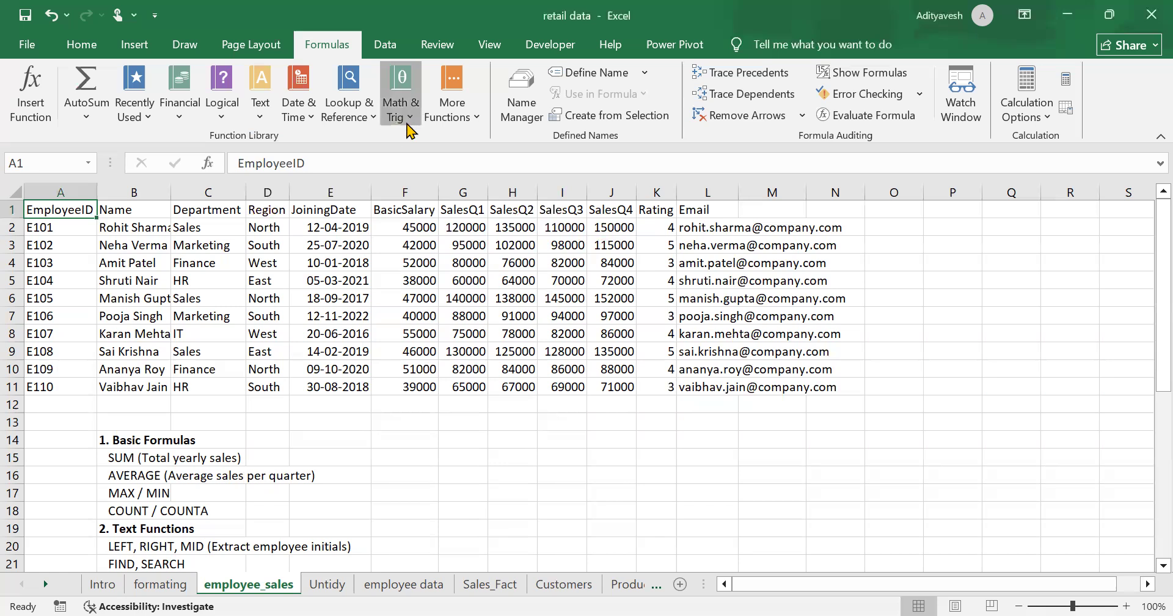
Step: Look through the Math & Trig functions and read the description of ABS
click(408, 122)
mouse_move(517, 205)
mouse_down()
mouse_move(517, 492)
mouse_move(516, 205)
mouse_up()
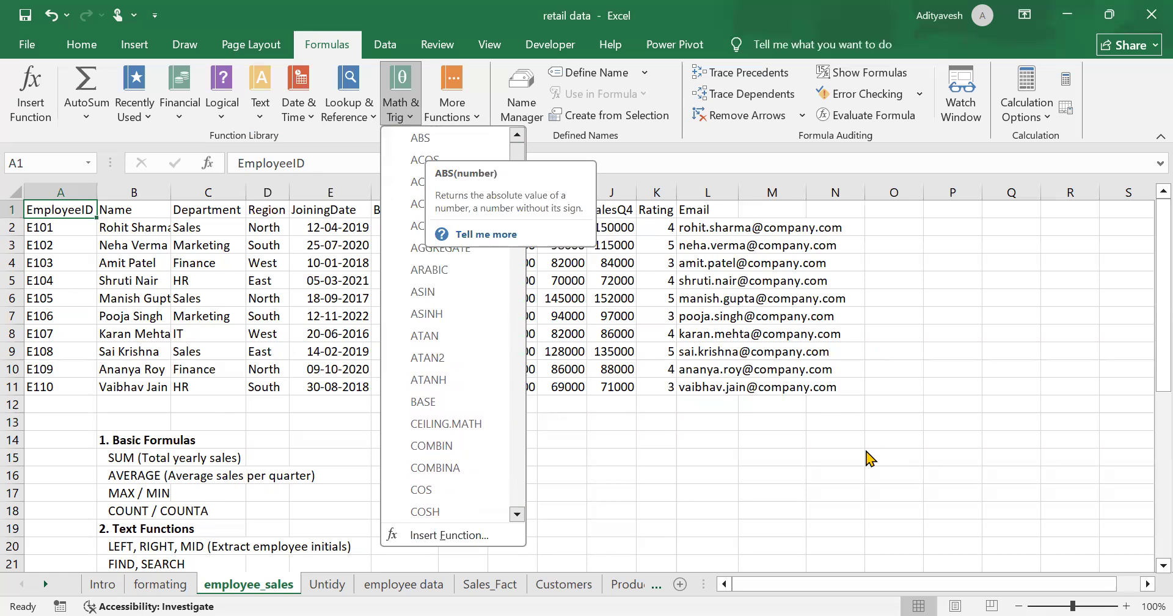
click(774, 480)
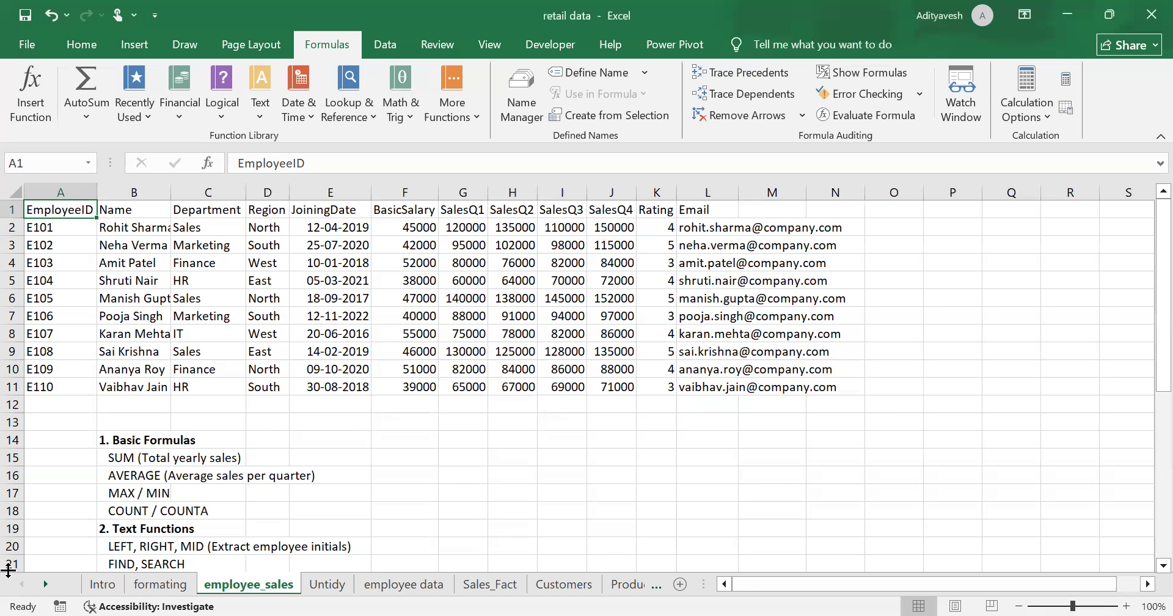
click(23, 571)
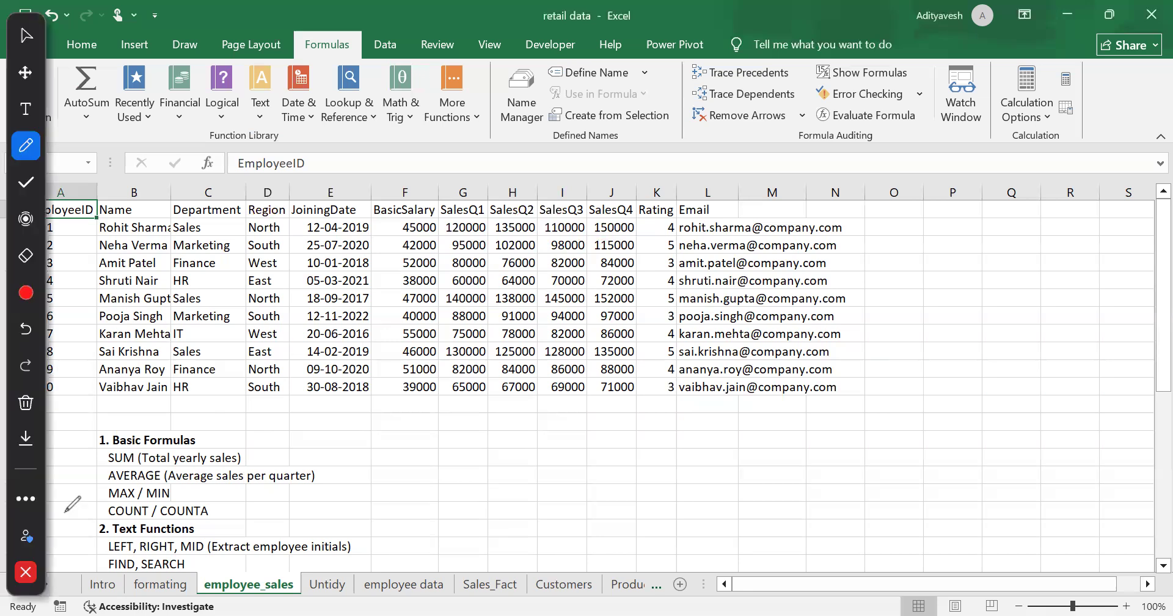
drag(477, 445, 531, 447)
drag(466, 467, 526, 459)
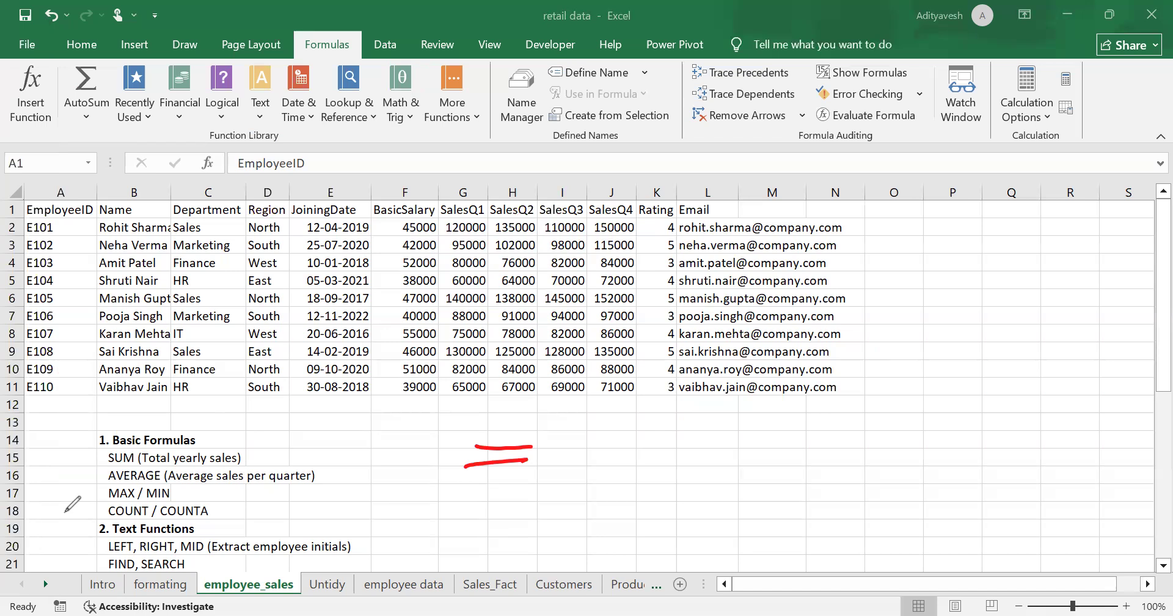
drag(571, 424, 552, 493)
drag(564, 423, 585, 468)
drag(554, 471, 577, 453)
mouse_move(594, 418)
mouse_down()
mouse_move(598, 463)
mouse_move(627, 448)
mouse_move(623, 465)
mouse_up()
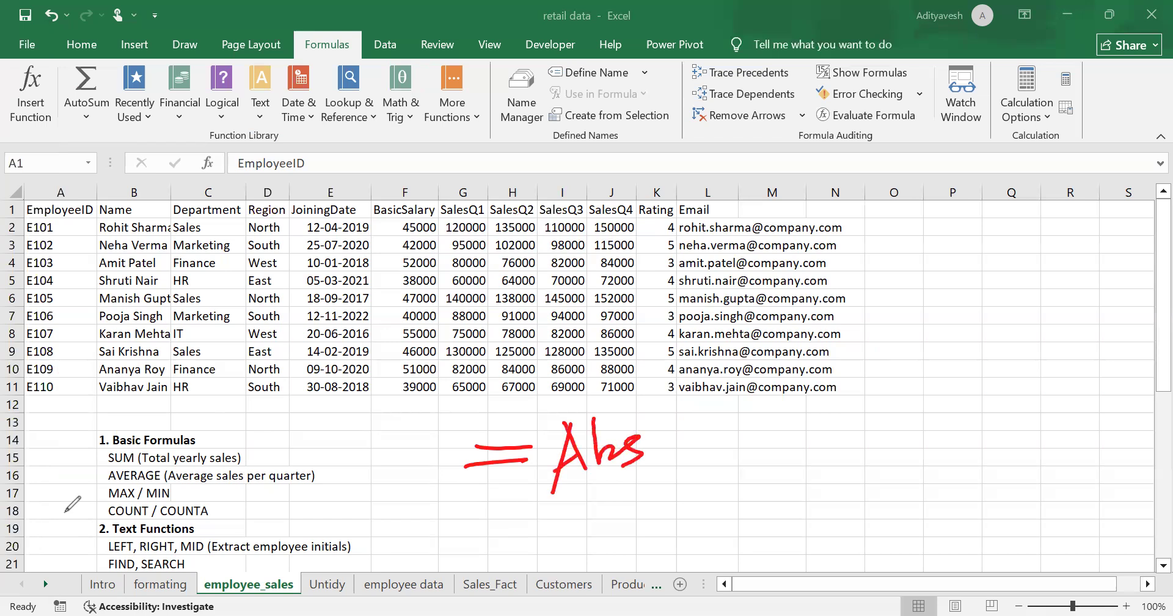
drag(688, 385, 697, 496)
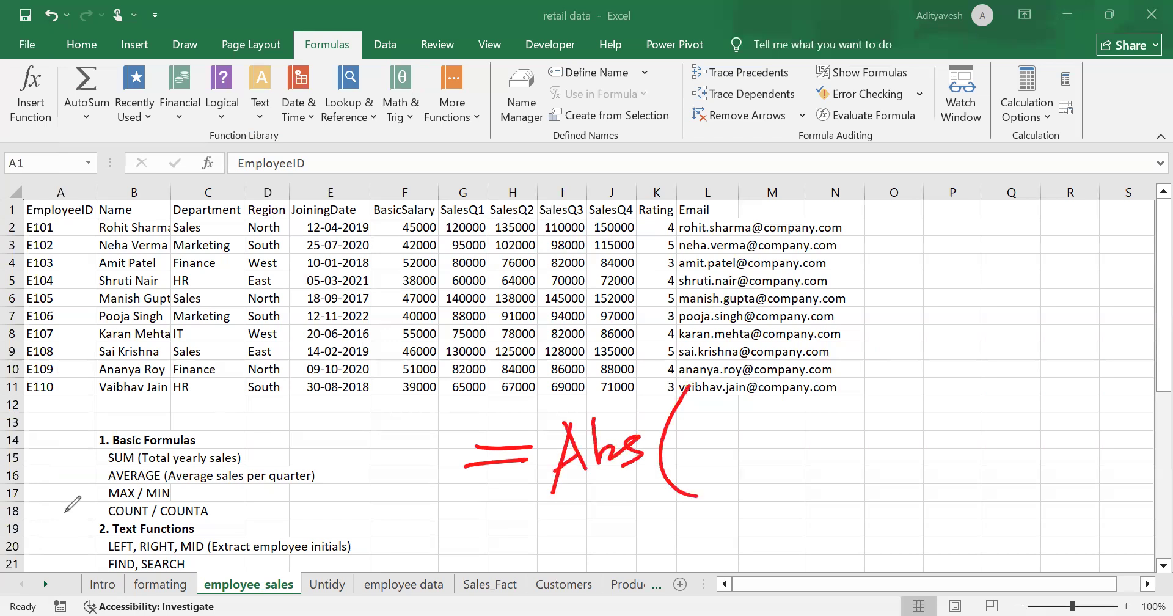
drag(900, 364, 939, 459)
drag(583, 507, 973, 472)
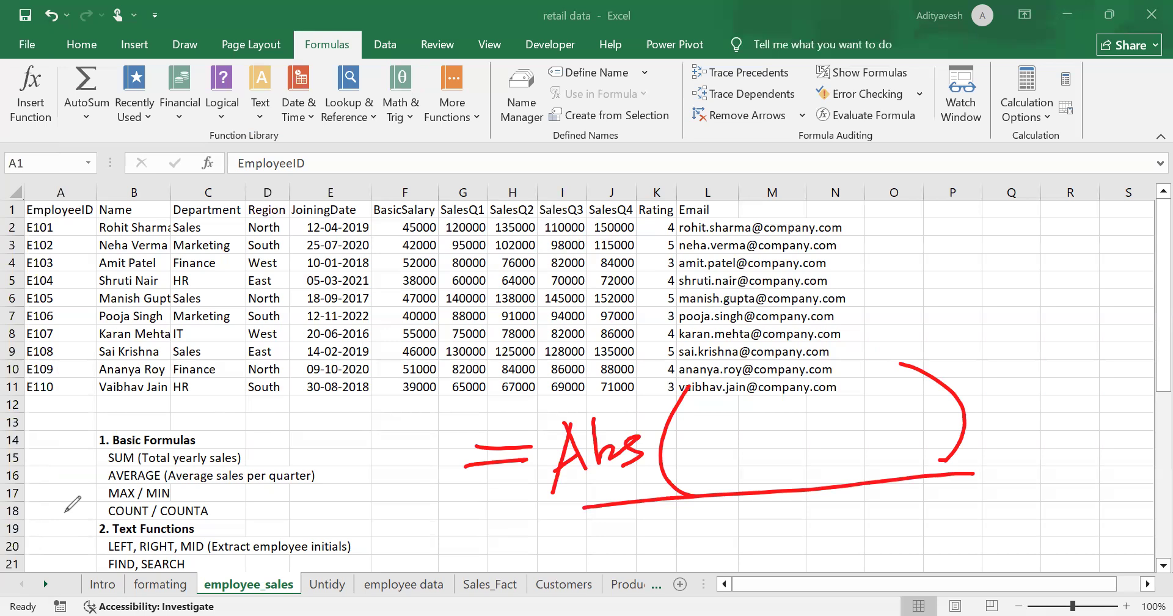
Step: Enter -100 in cell G14 and return its absolute value in H14 with =ABS(G14)
click(469, 439)
text(-100)
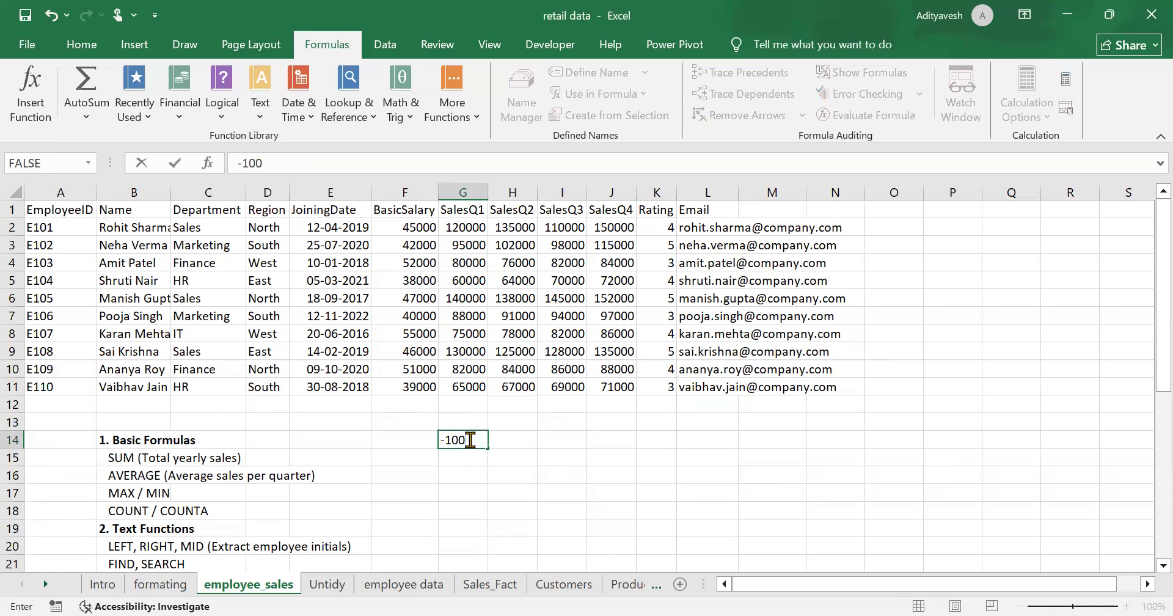
key(Tab)
text(=abs)
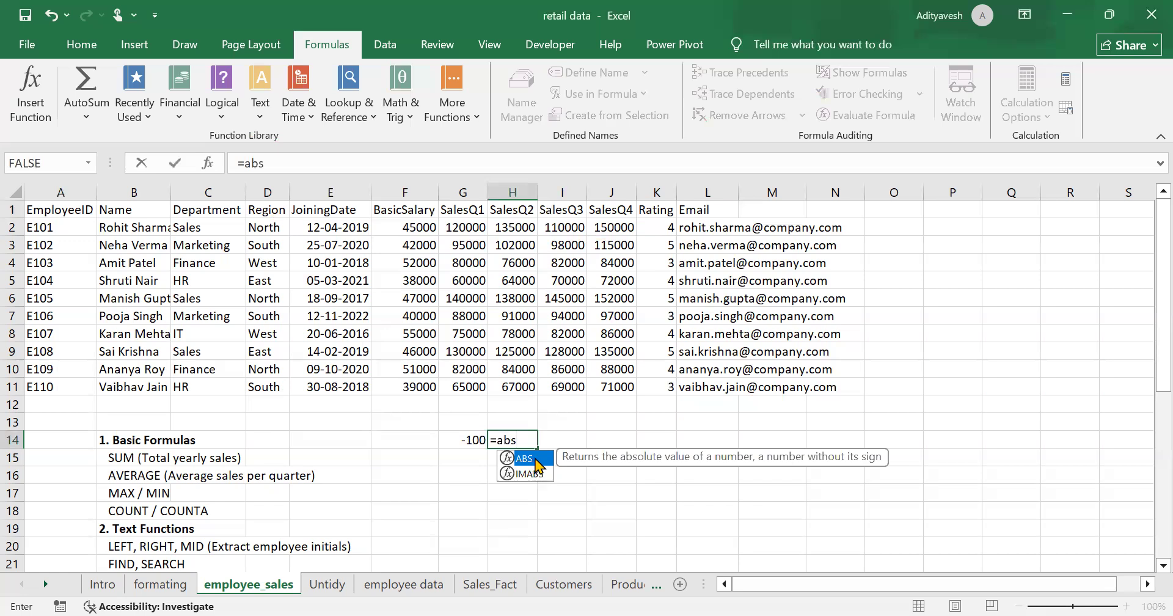
double_click(536, 458)
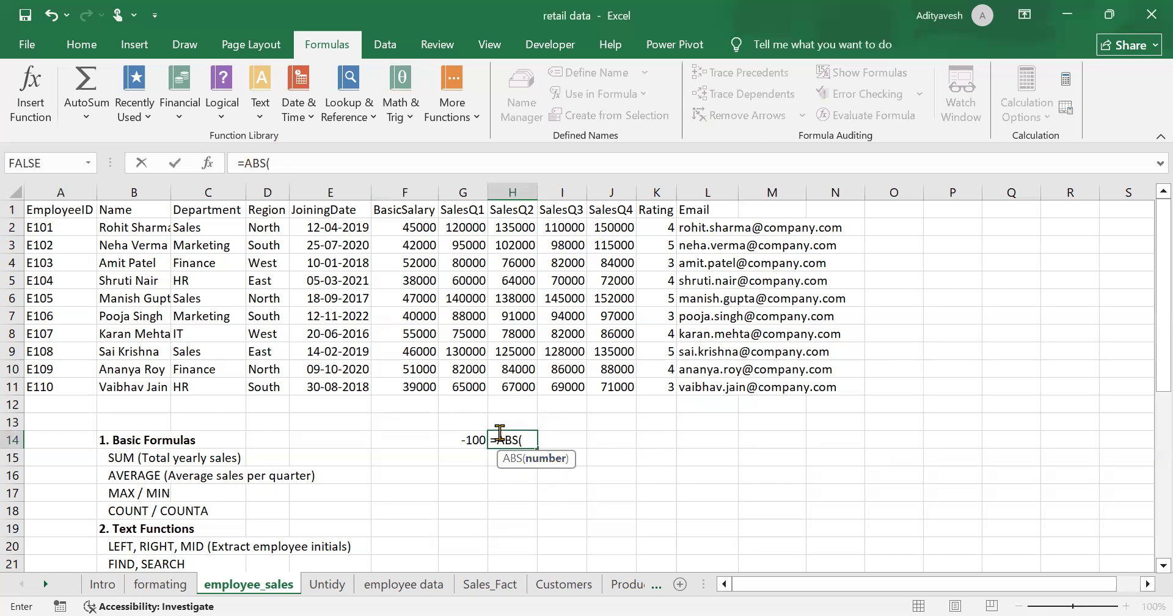
click(476, 437)
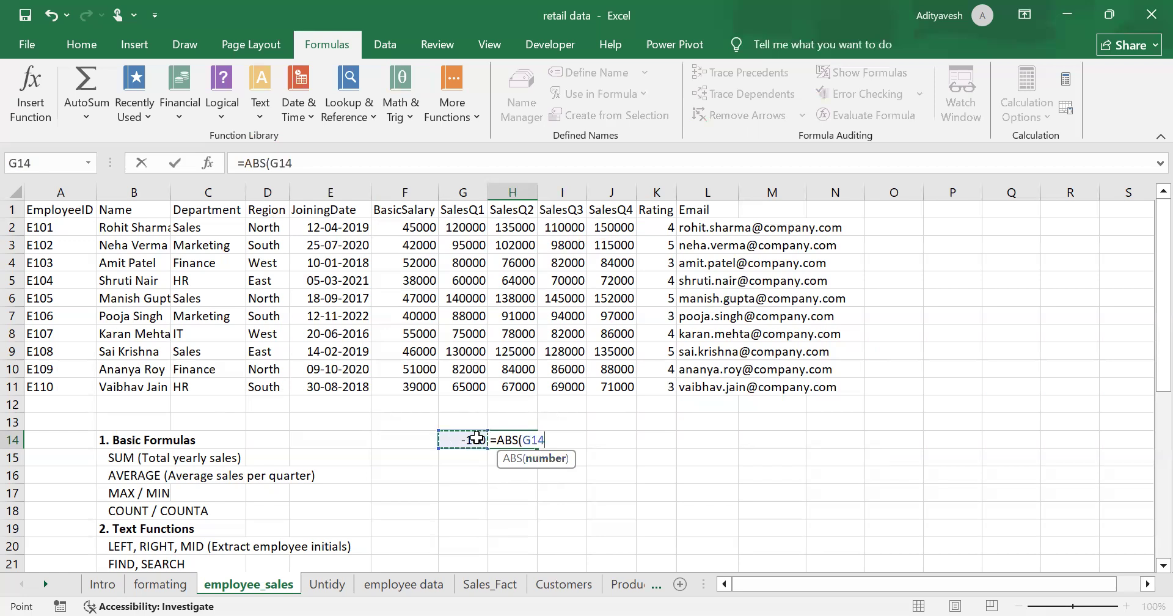
key(Return)
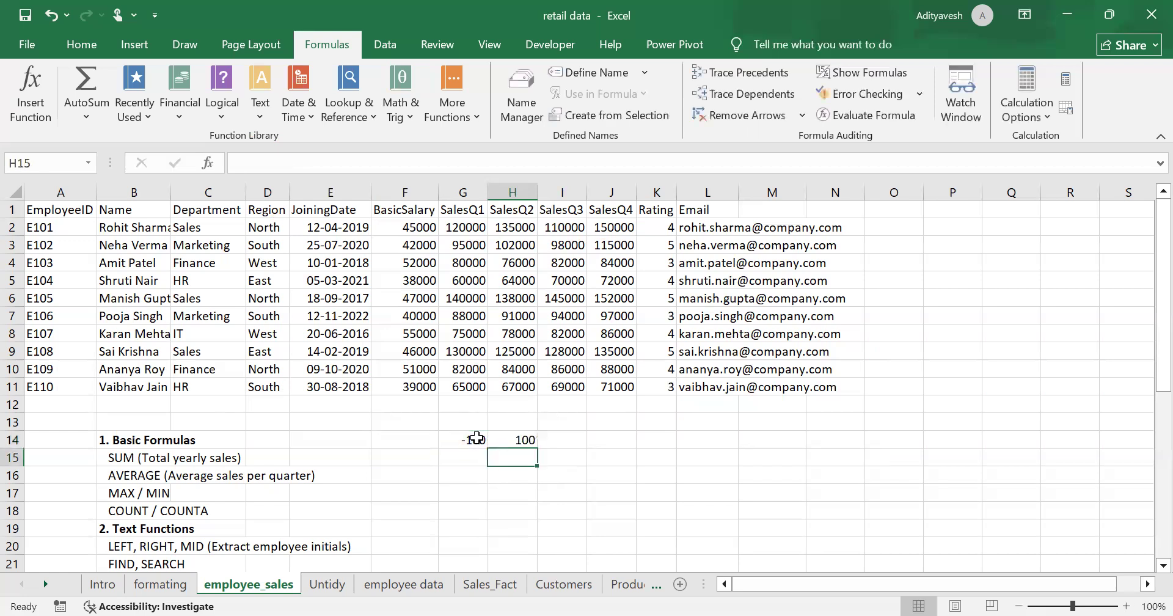
click(523, 440)
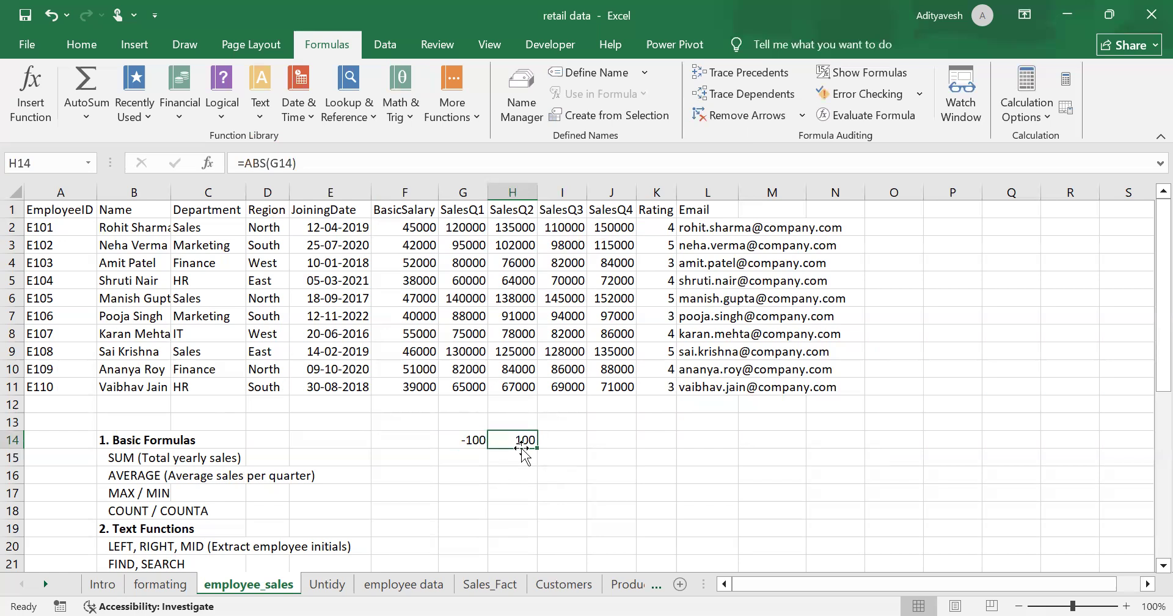
Step: Clear the ABS example from the range G14:I16
drag(474, 438, 572, 471)
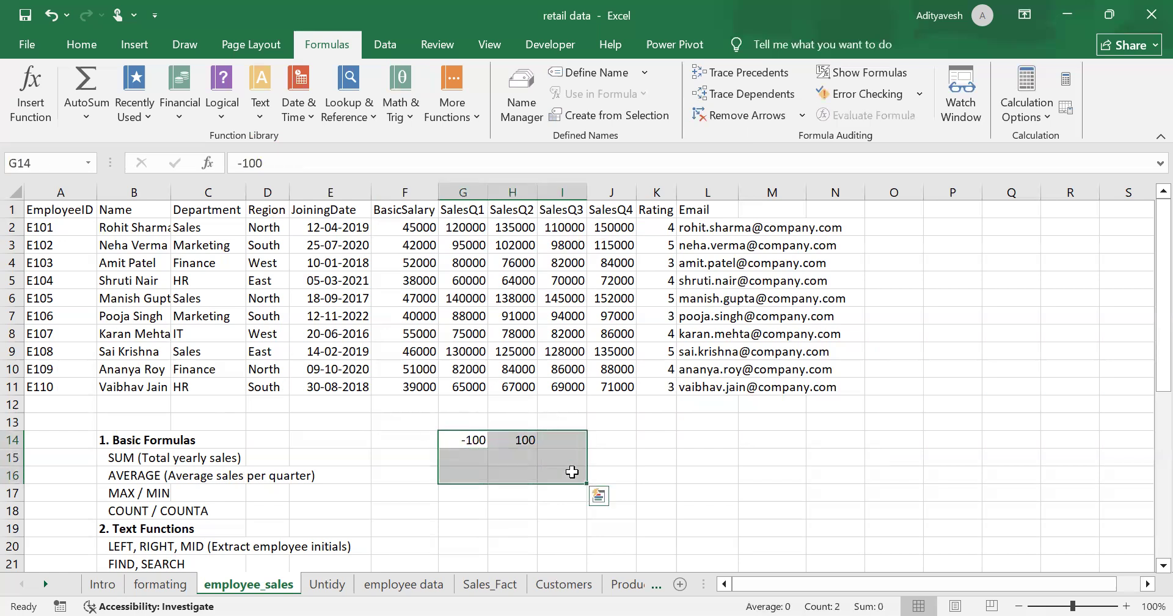
key(Delete)
click(479, 444)
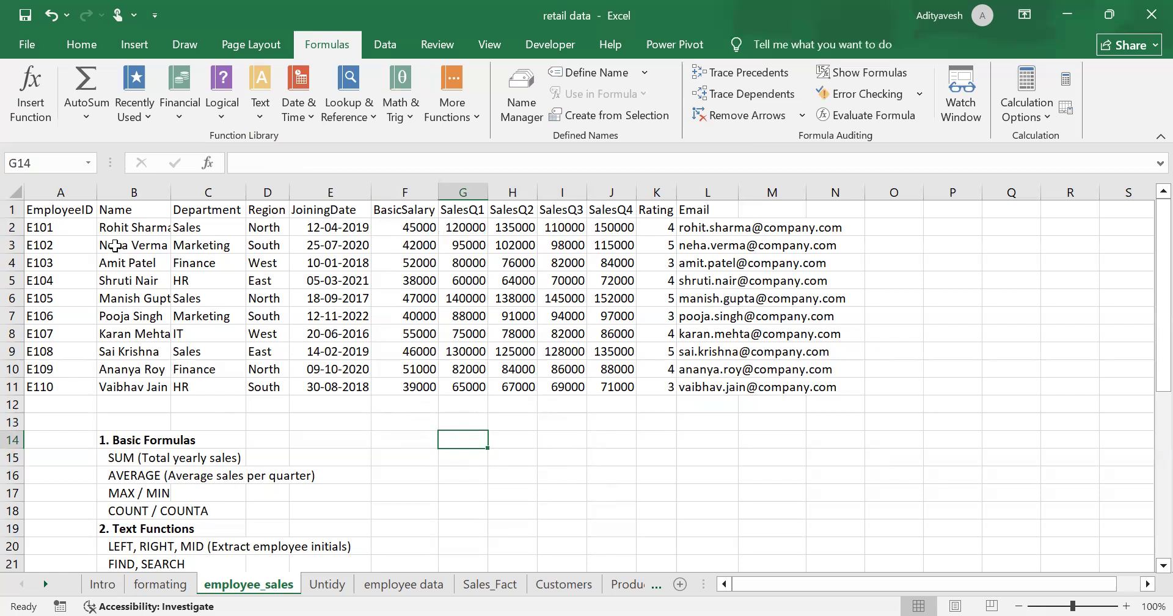
Step: Select the SalesQ1 values in G2:G11 and check their sum in the status summary
click(469, 405)
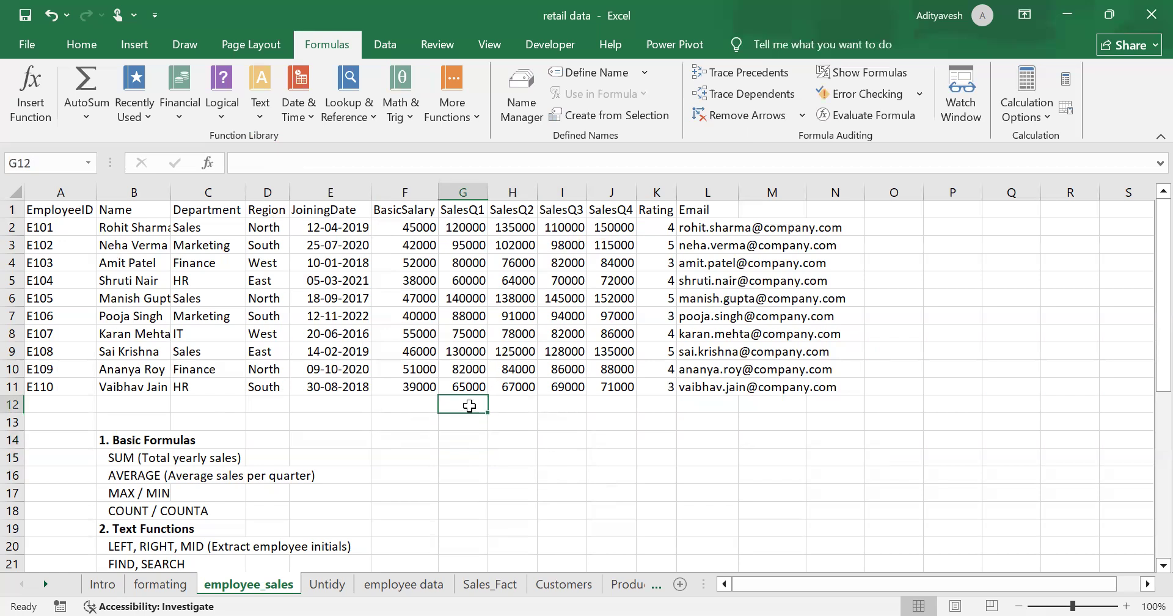
drag(465, 228, 468, 392)
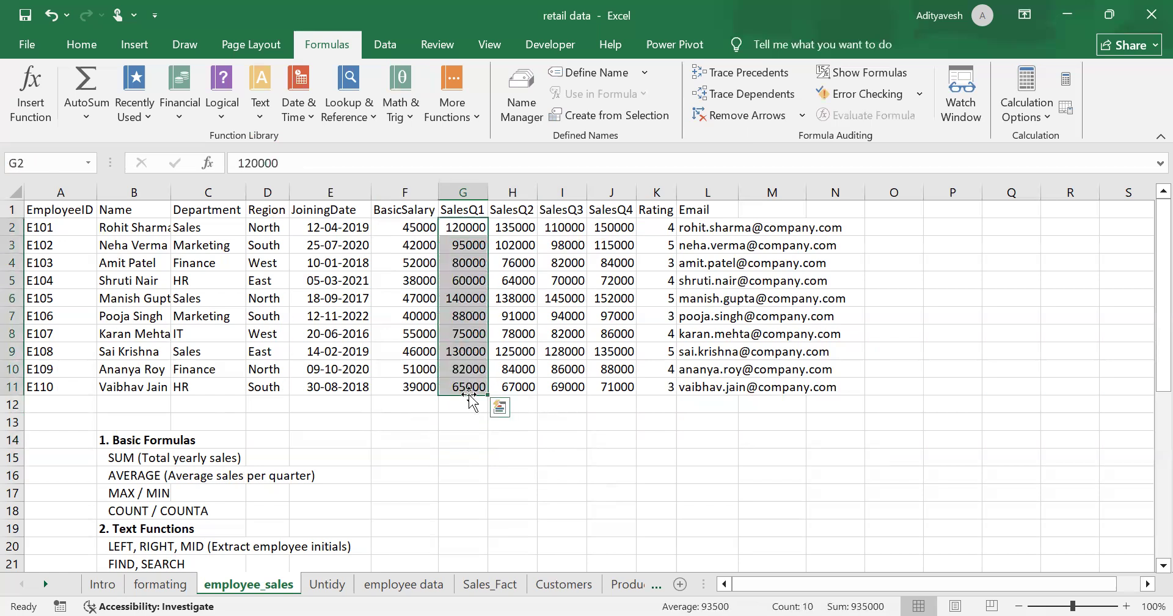
key(alt)
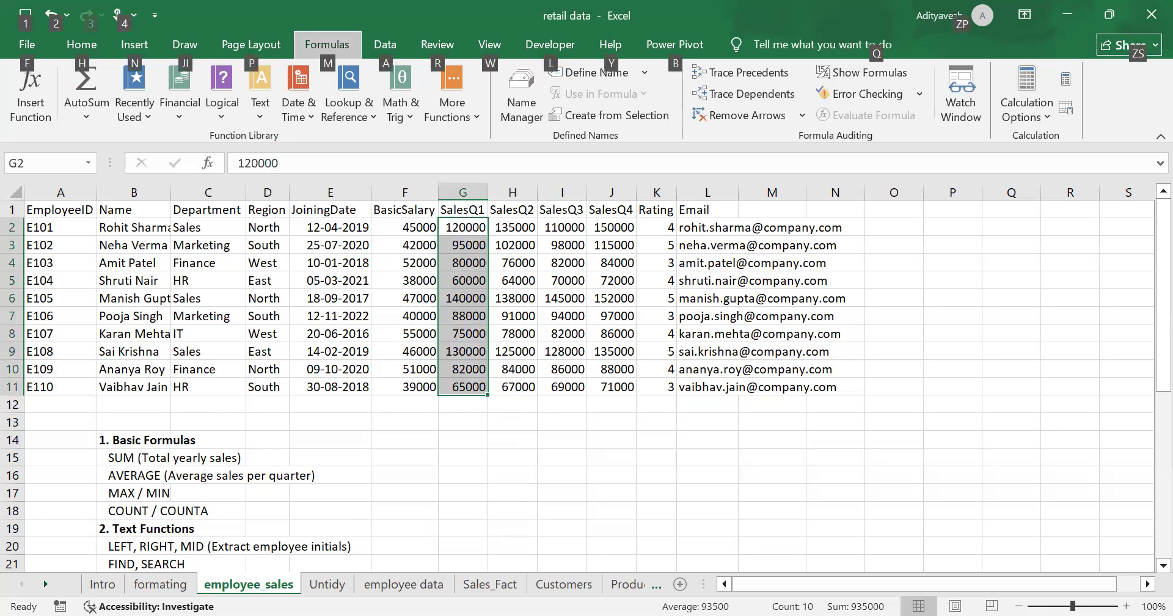
key(Escape)
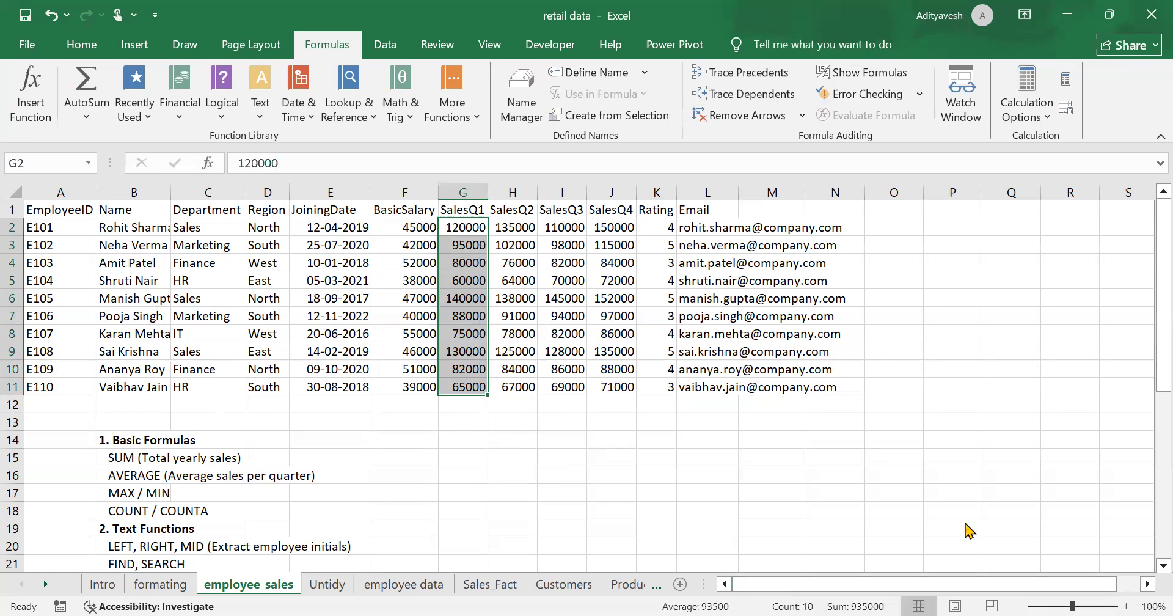
click(864, 587)
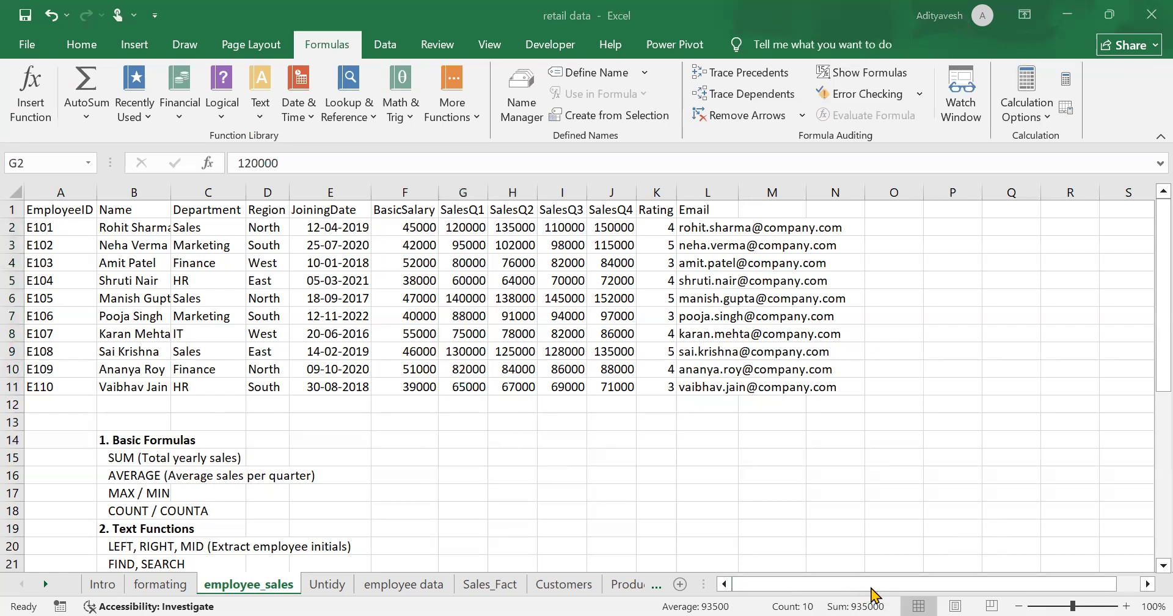
click(899, 587)
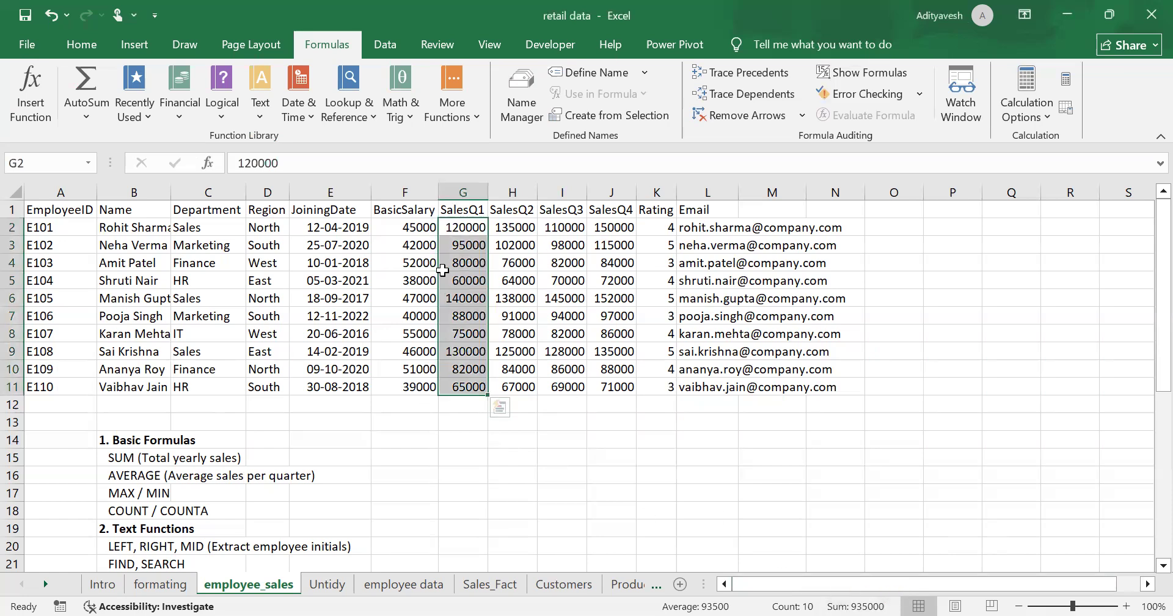
Step: Begin a SUM formula in cell G12, directly below the SalesQ1 values
click(463, 410)
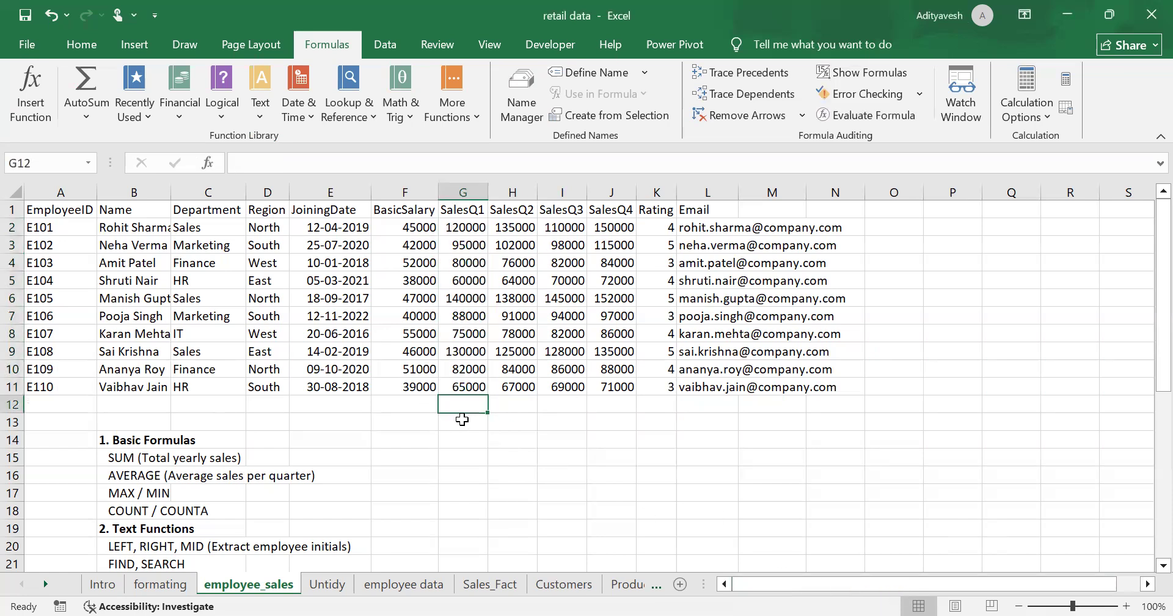
text(=sum)
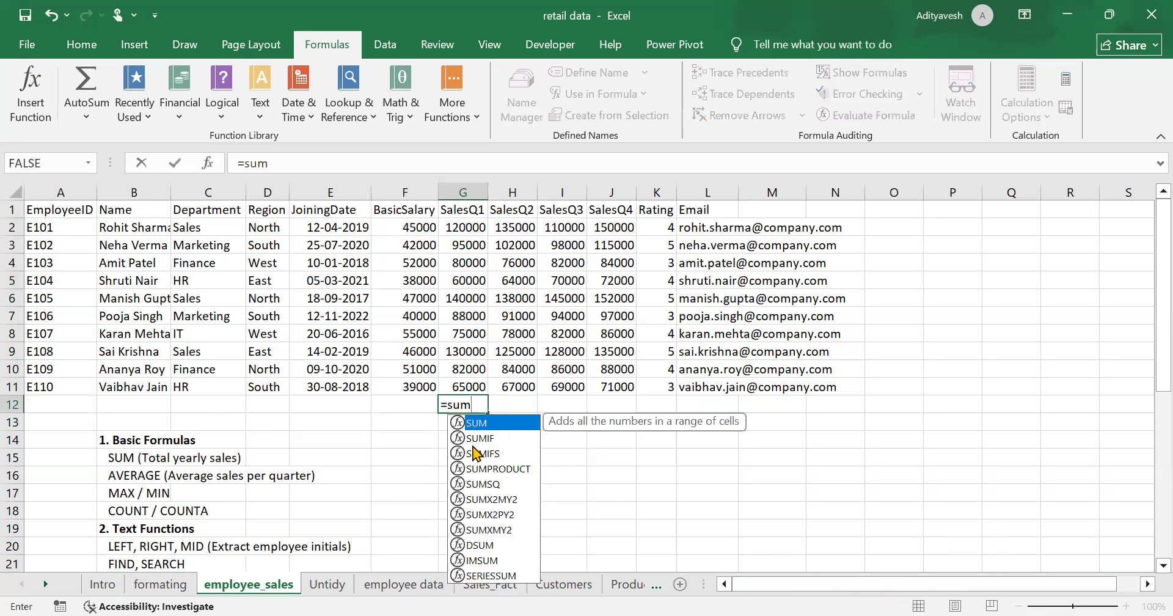
text(()
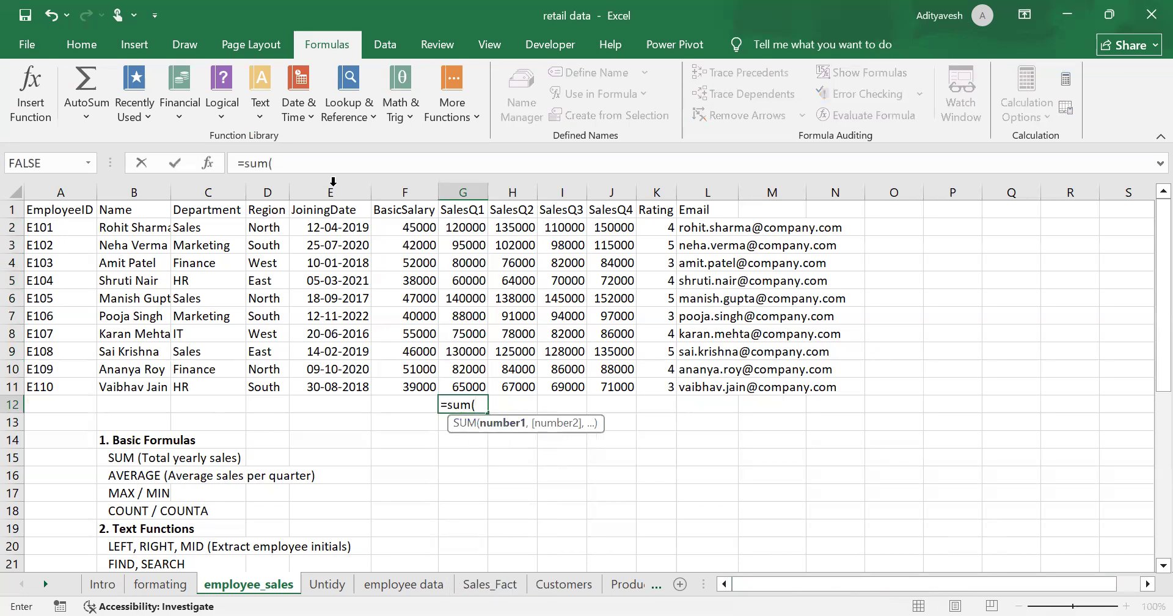
Step: Try giving G2 and G3 as separate, comma-divided arguments of the SUM formula, and remove them again
click(463, 229)
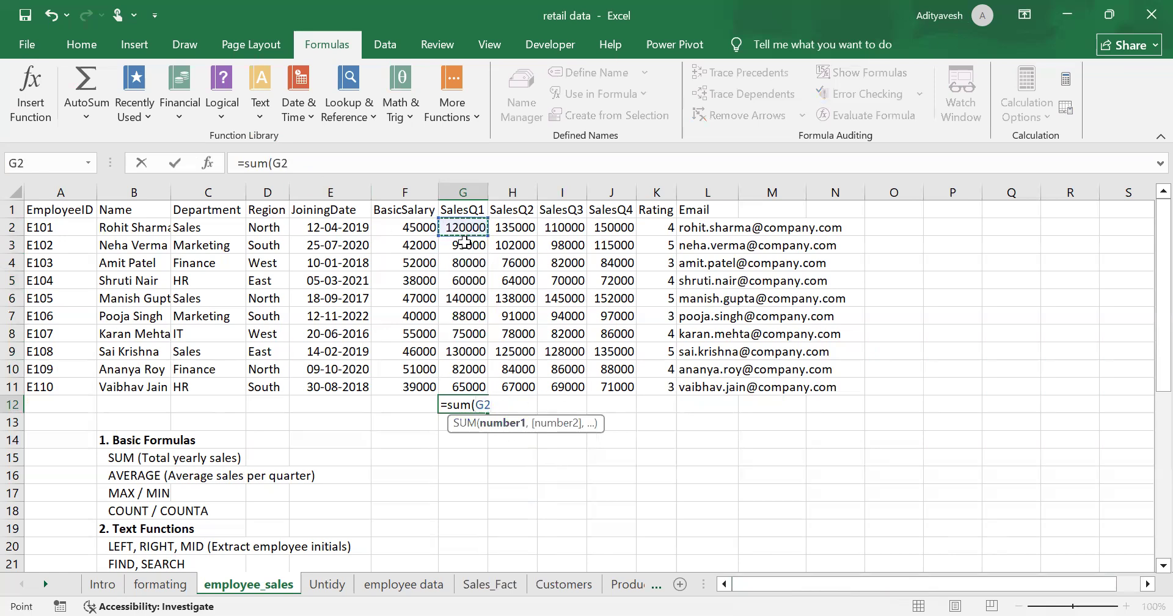
text(,)
click(464, 244)
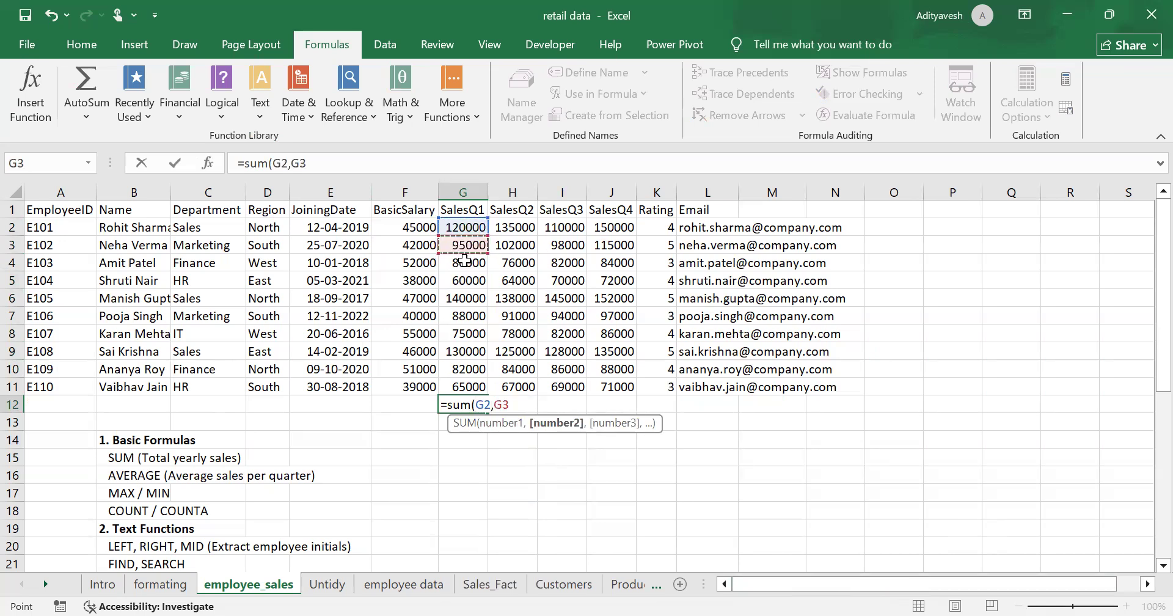
drag(307, 159, 281, 160)
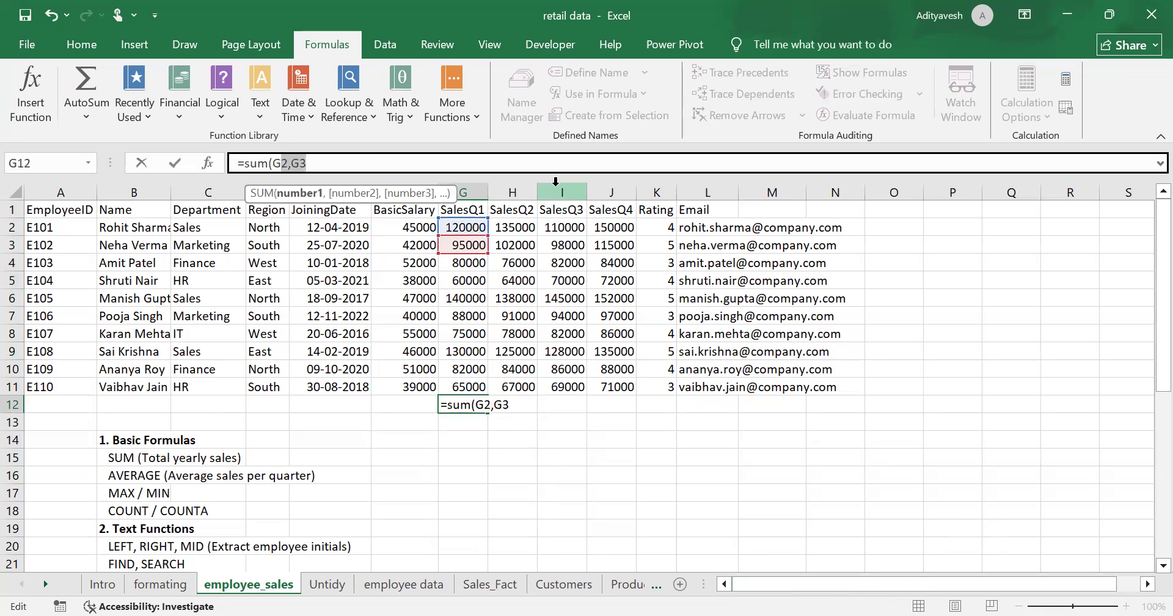
key(BackSpace)
key(BackSpace)
Step: Complete the SUM formula in G12 with the whole SalesQ1 range G2:G11
click(463, 228)
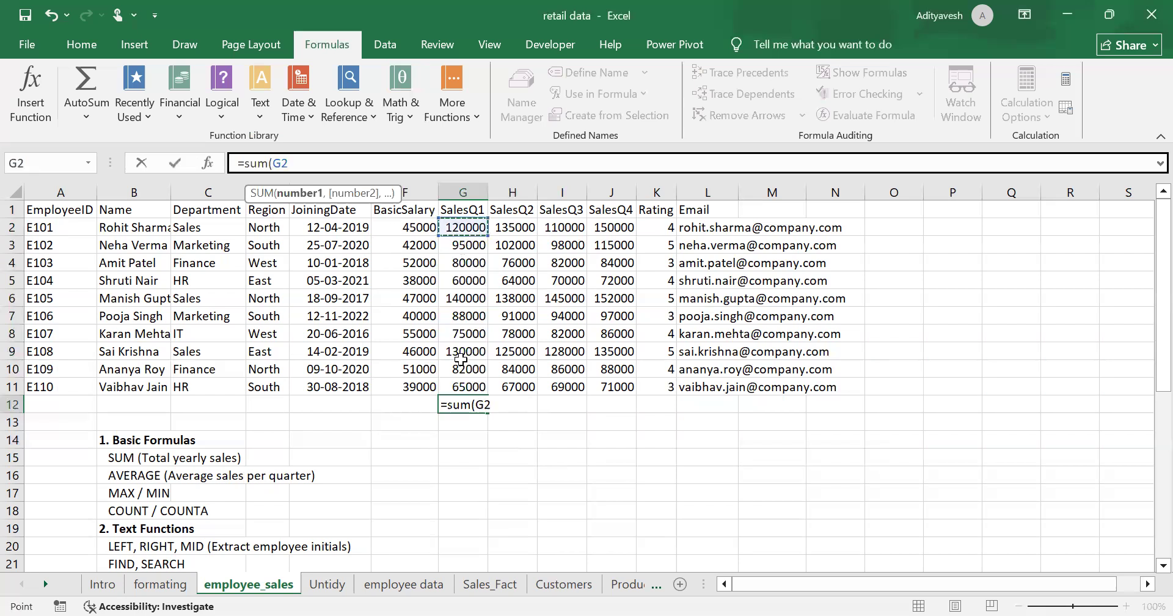
key(ctrl+shift+Down)
key(Return)
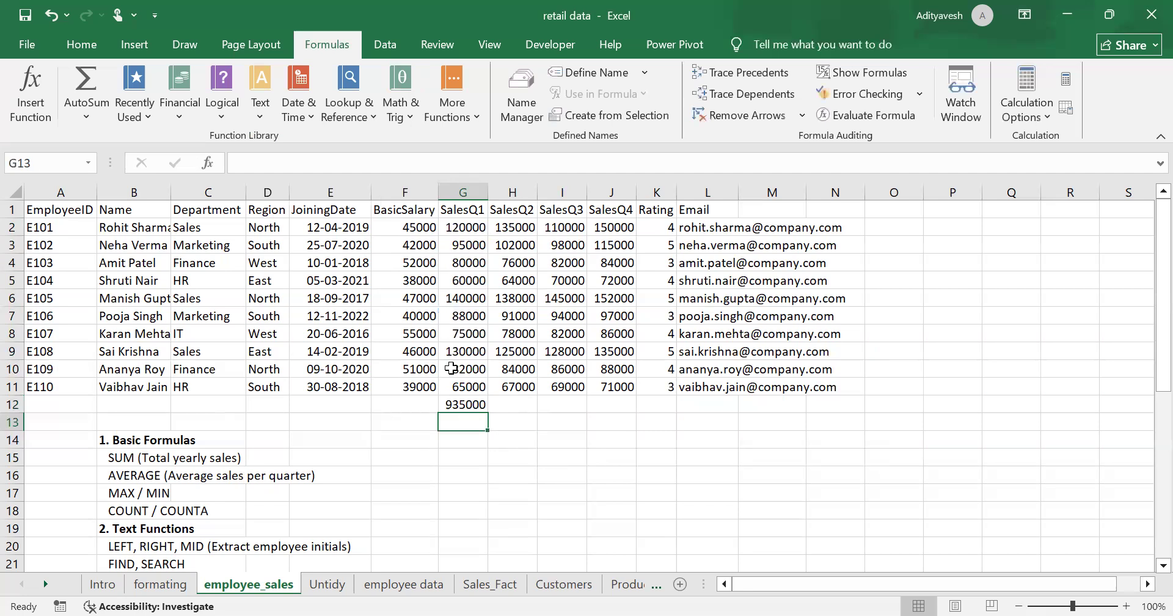
Step: Fill the SUM formula from G12 across to H12:J12 and check the formula in each filled cell
click(461, 405)
drag(488, 412, 634, 410)
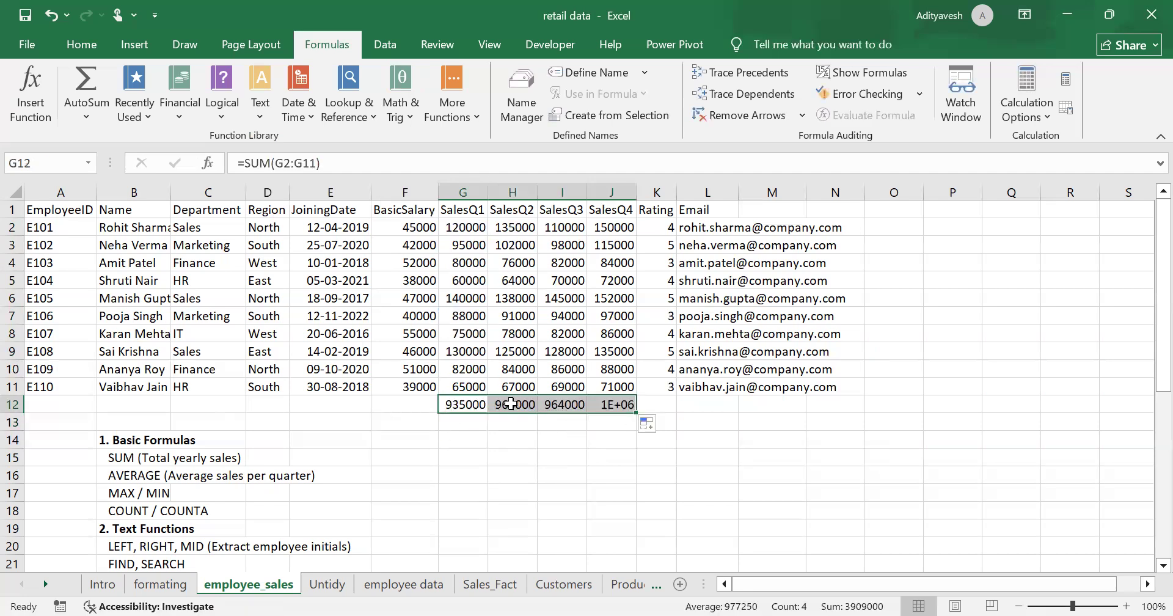
click(512, 404)
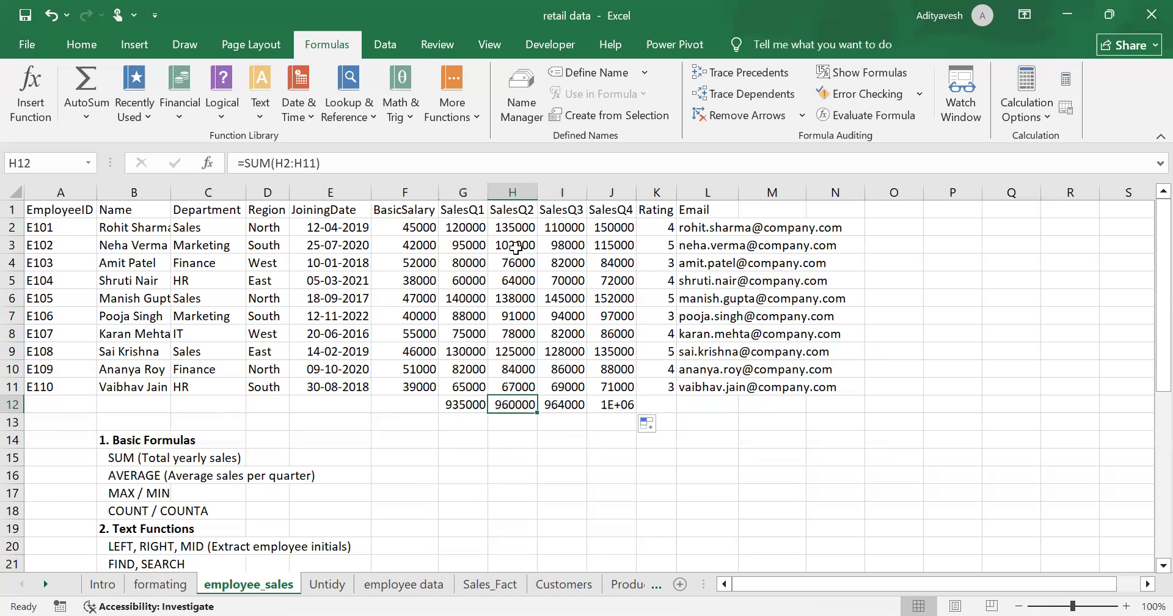
click(565, 405)
click(609, 403)
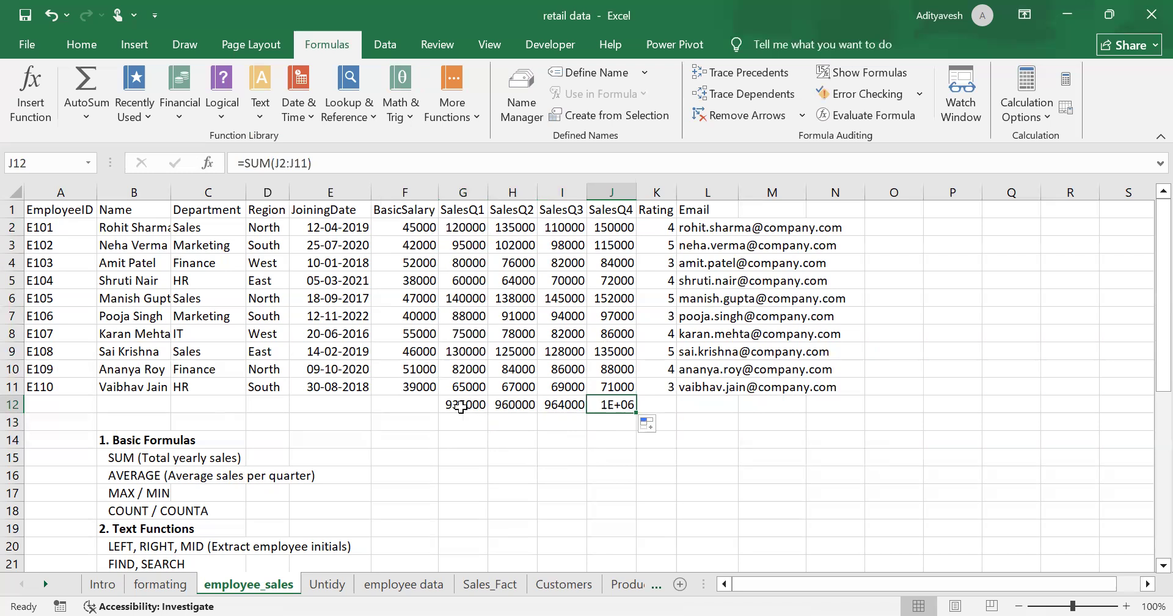
Step: Select the four quarterly totals in G12:J12 and check their combined sum in the status summary
drag(460, 407, 573, 413)
click(612, 406)
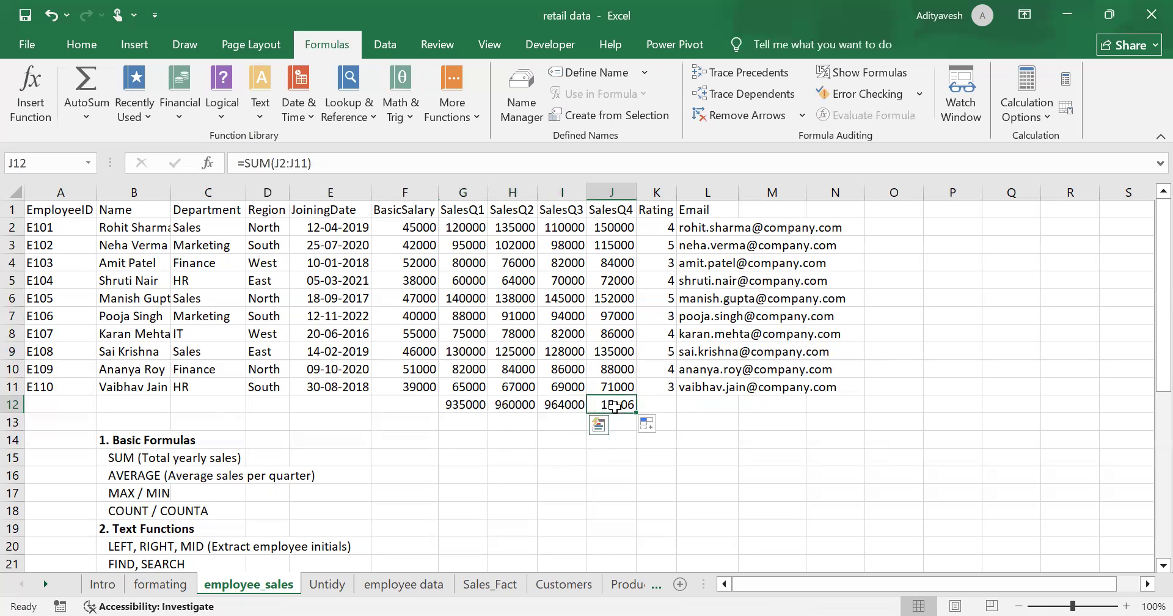
click(466, 404)
drag(466, 404, 614, 407)
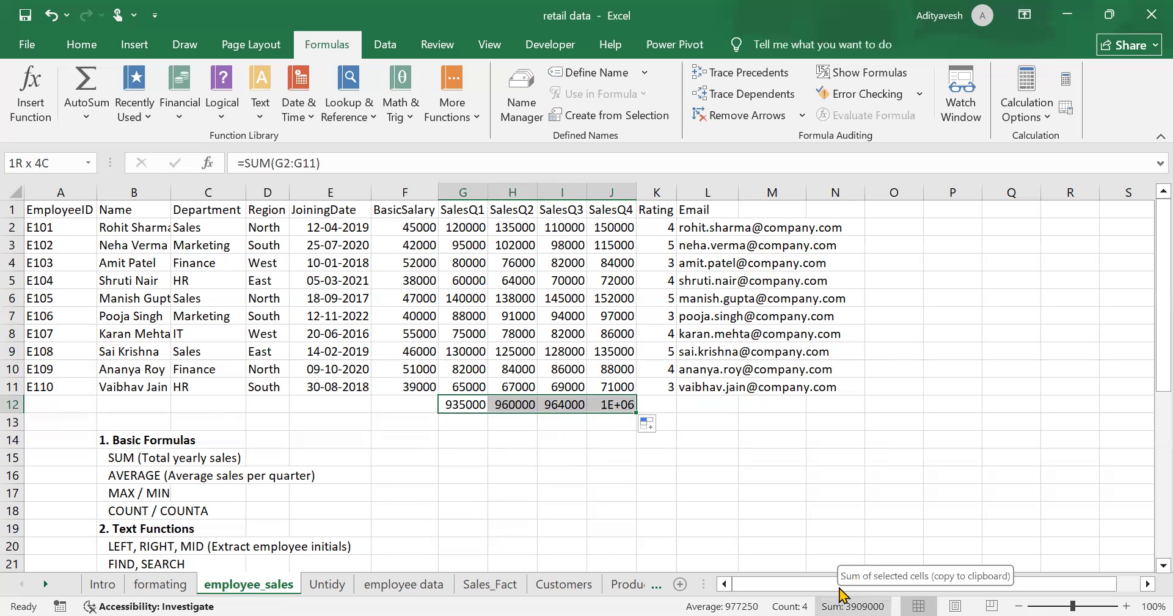
click(706, 496)
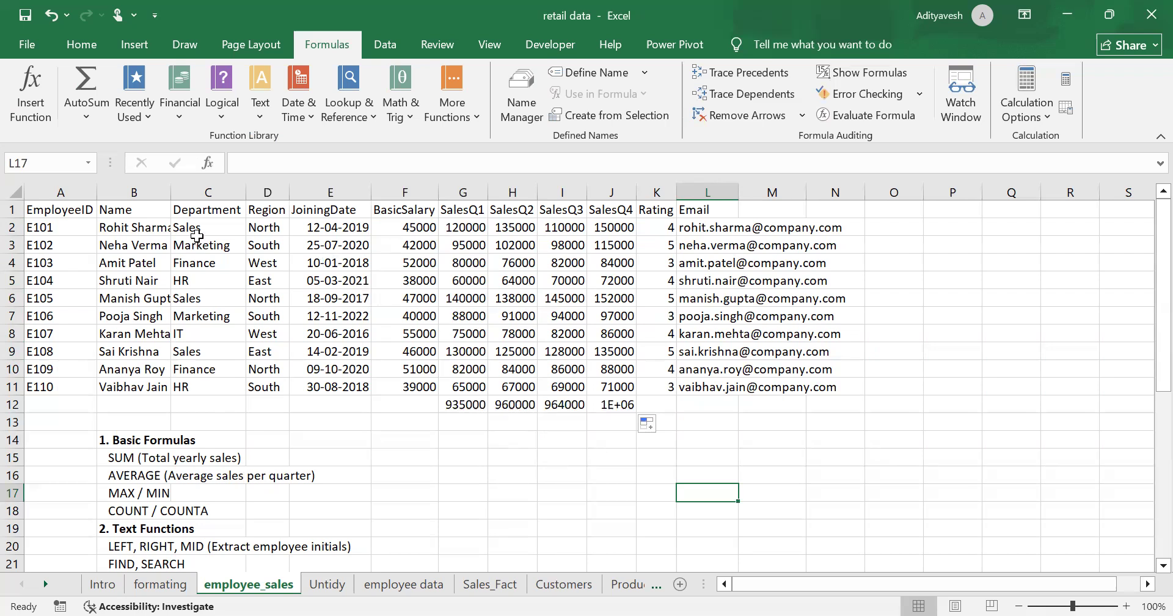
Step: Look through the Department values in C2:C11 and pick out the Sales entries in C2 and C9
drag(196, 227, 202, 391)
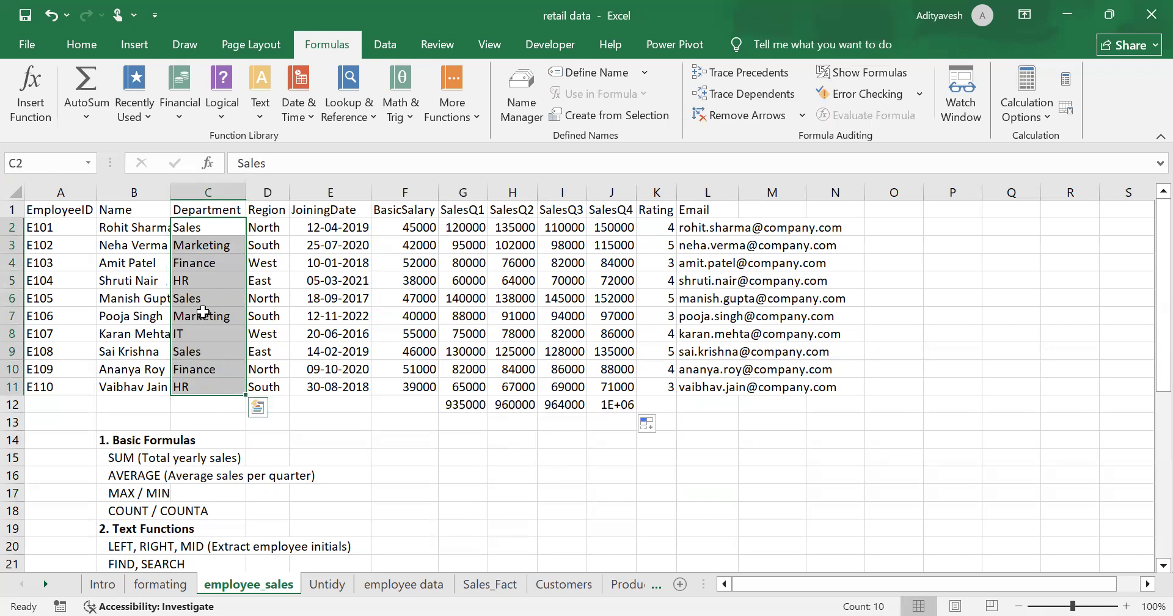
click(200, 231)
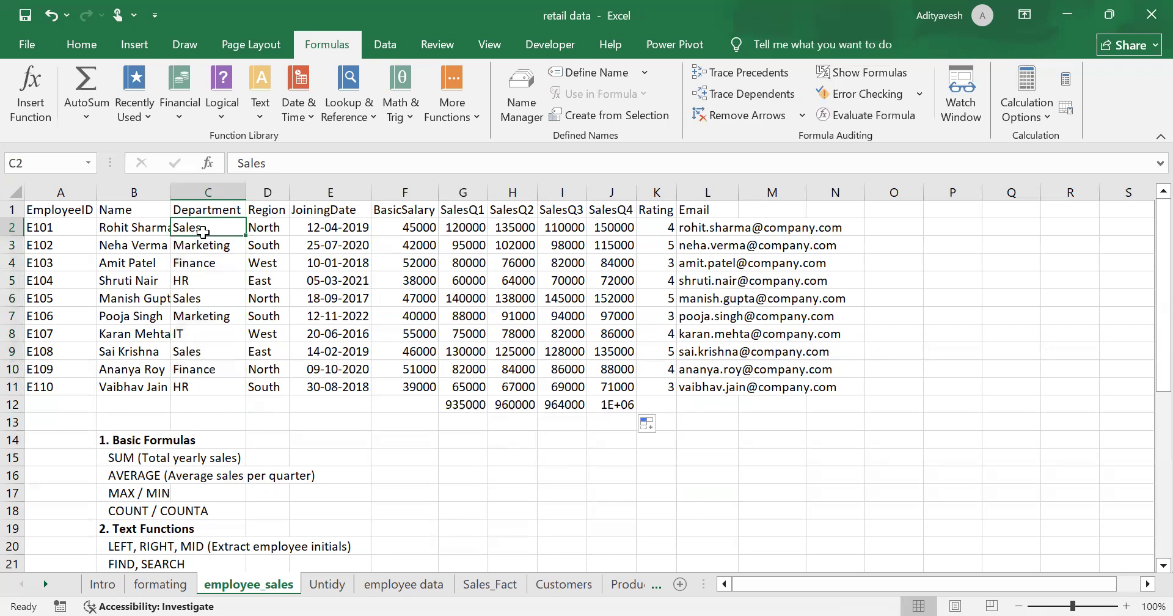
click(201, 350)
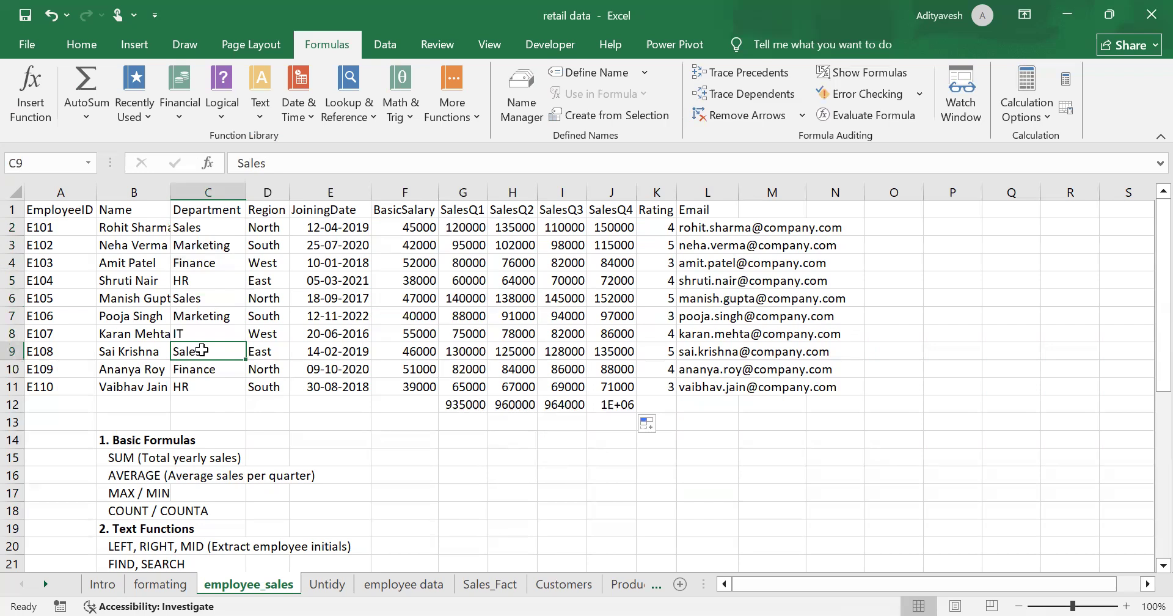
Step: Fill the three Sales department cells C2, C9 and C6 with orange
click(200, 231)
click(82, 45)
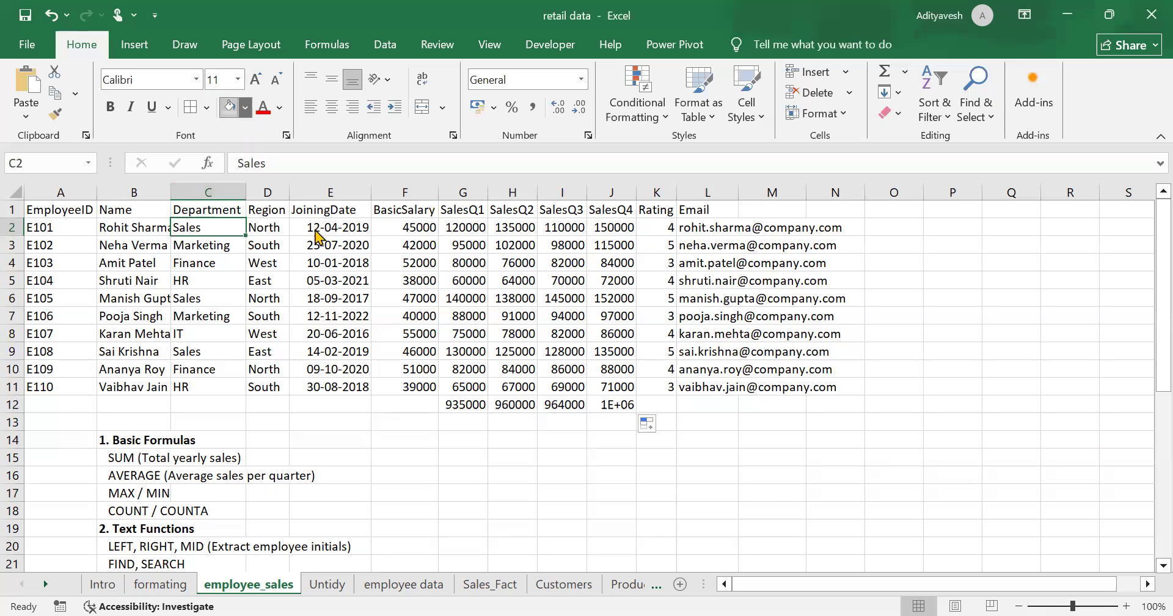
click(245, 108)
click(461, 289)
click(208, 351)
click(229, 107)
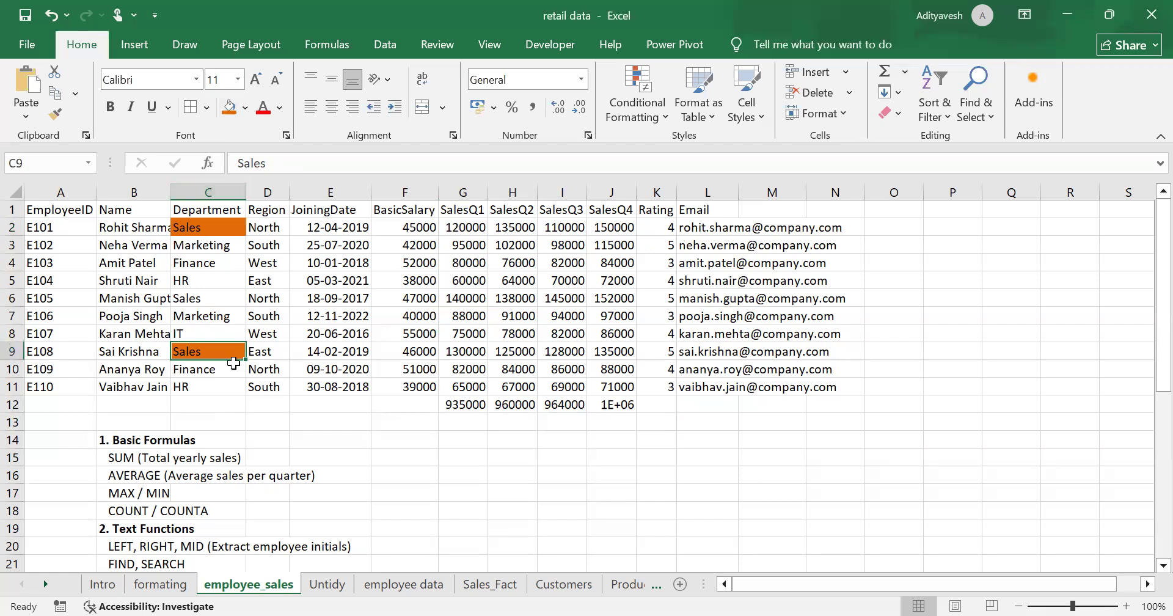
click(212, 299)
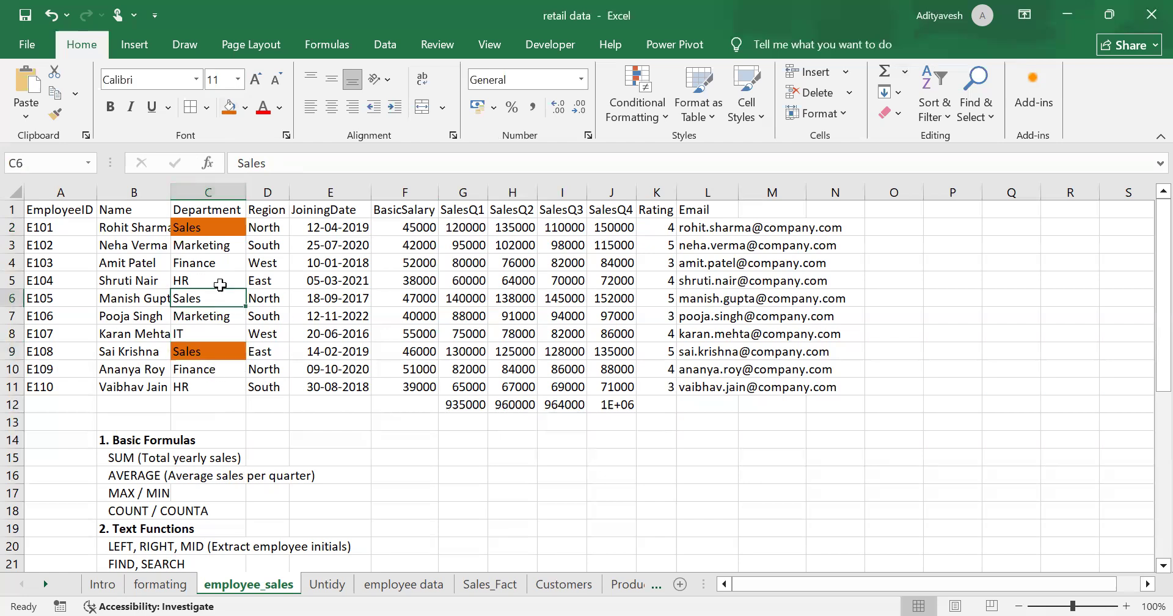
click(229, 108)
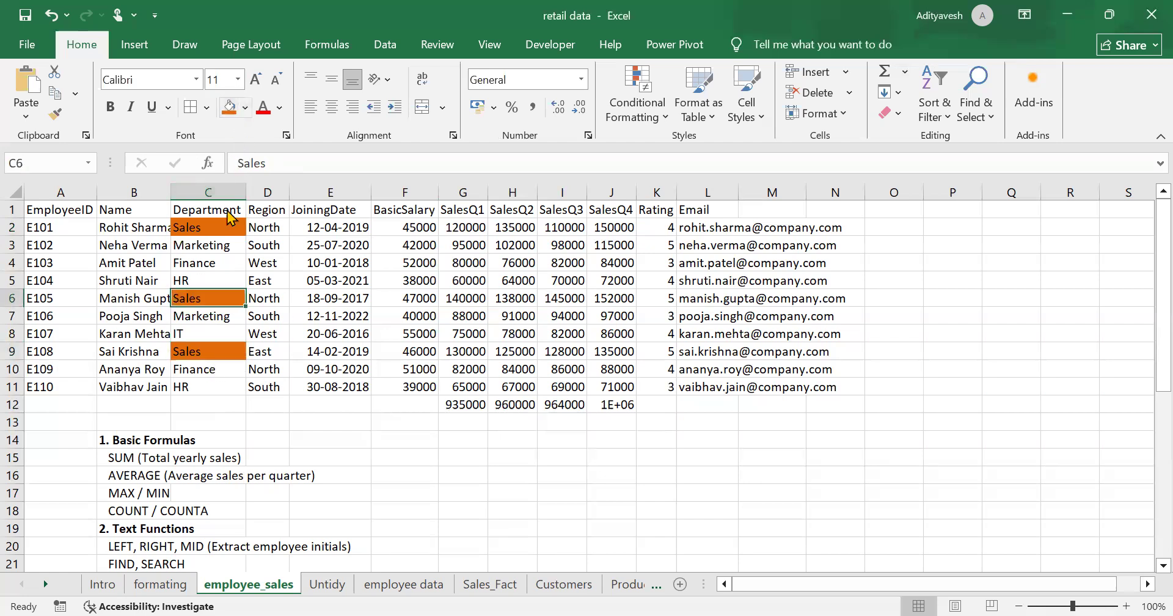
Step: Select the SalesQ1 values of the Sales employees in G2, G6 and G9 together to check their sum
click(463, 231)
ctrl+click(461, 297)
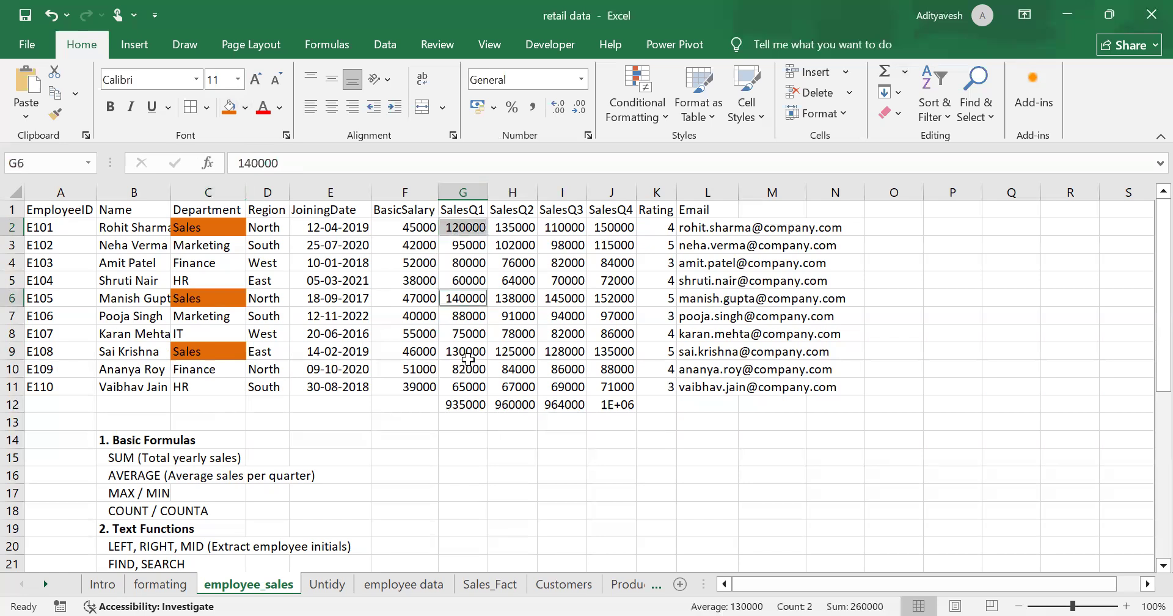
ctrl+click(468, 354)
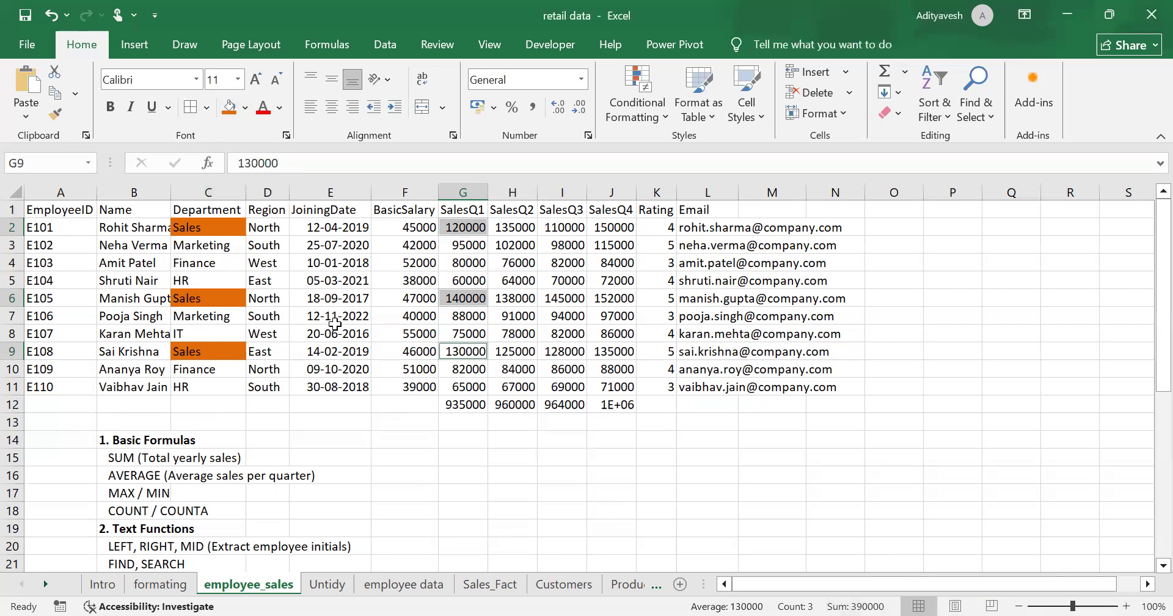
Step: Undo the three orange fills on the Sales department cells
key(ctrl+z)
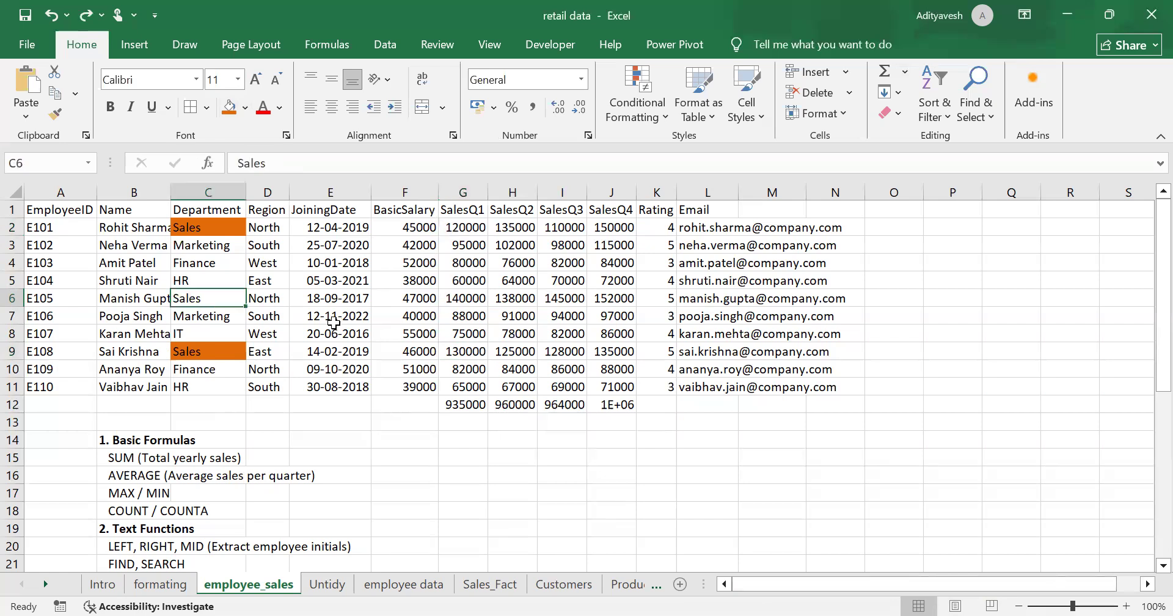
key(ctrl+z)
key(ctrl+z)
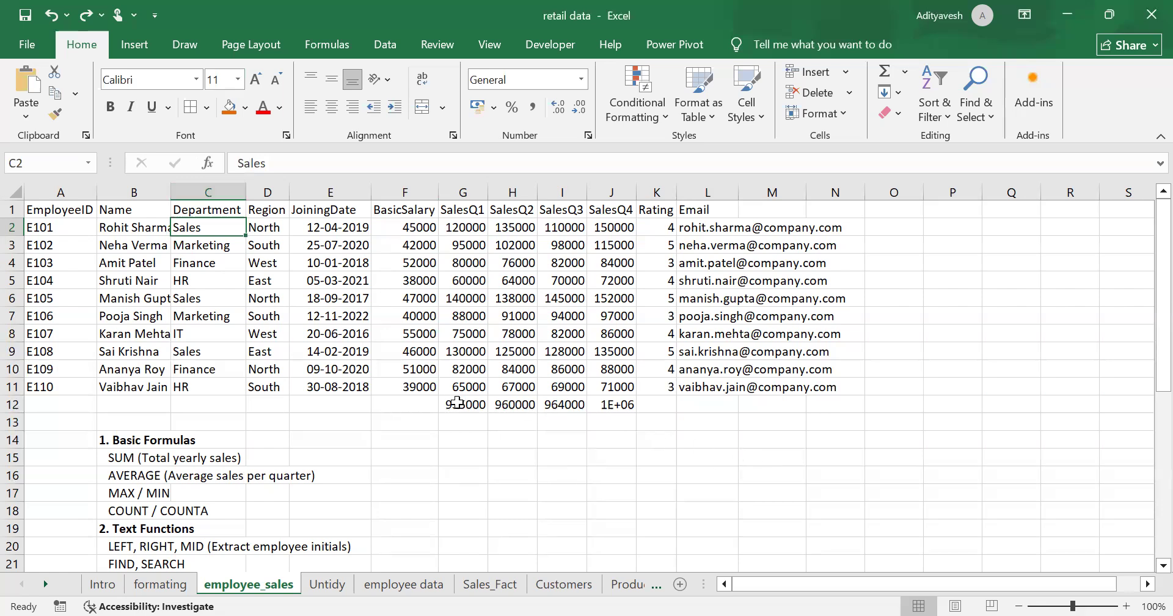
Step: Enter an AVERAGE formula in G14 over the SalesQ1 range G2:G11 and check the entered formula
click(446, 443)
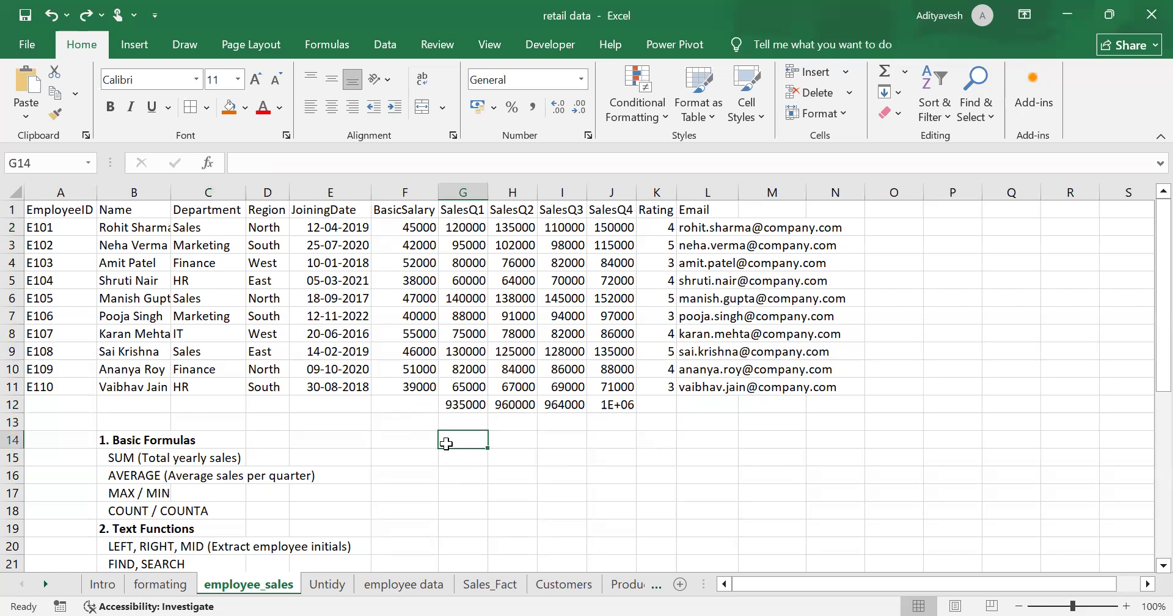
text(=aver)
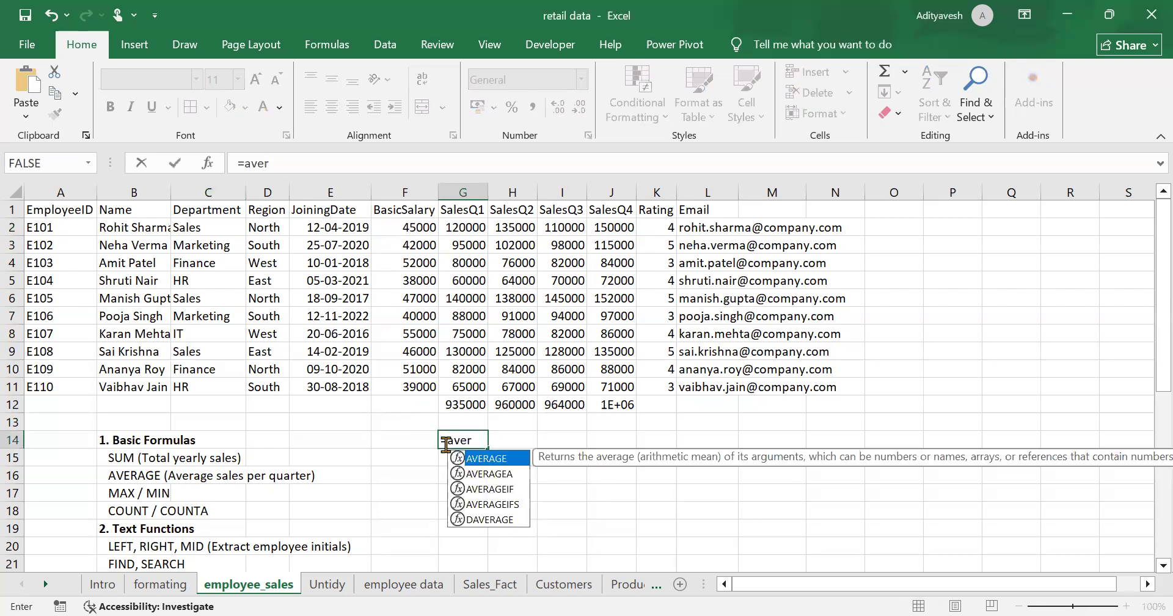
key(Tab)
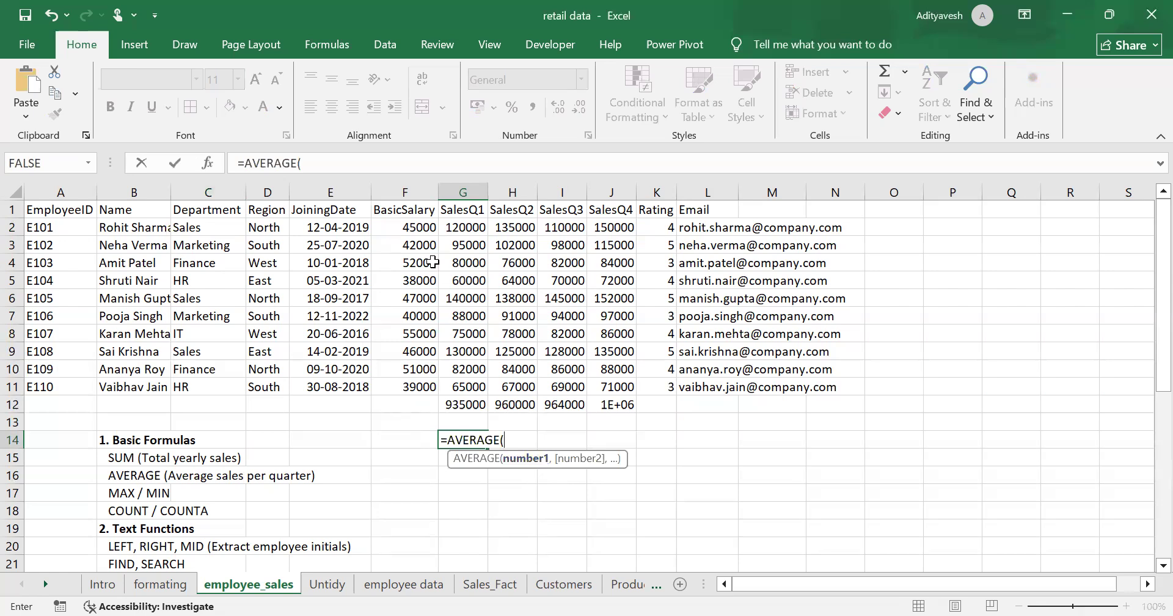
drag(459, 229, 469, 381)
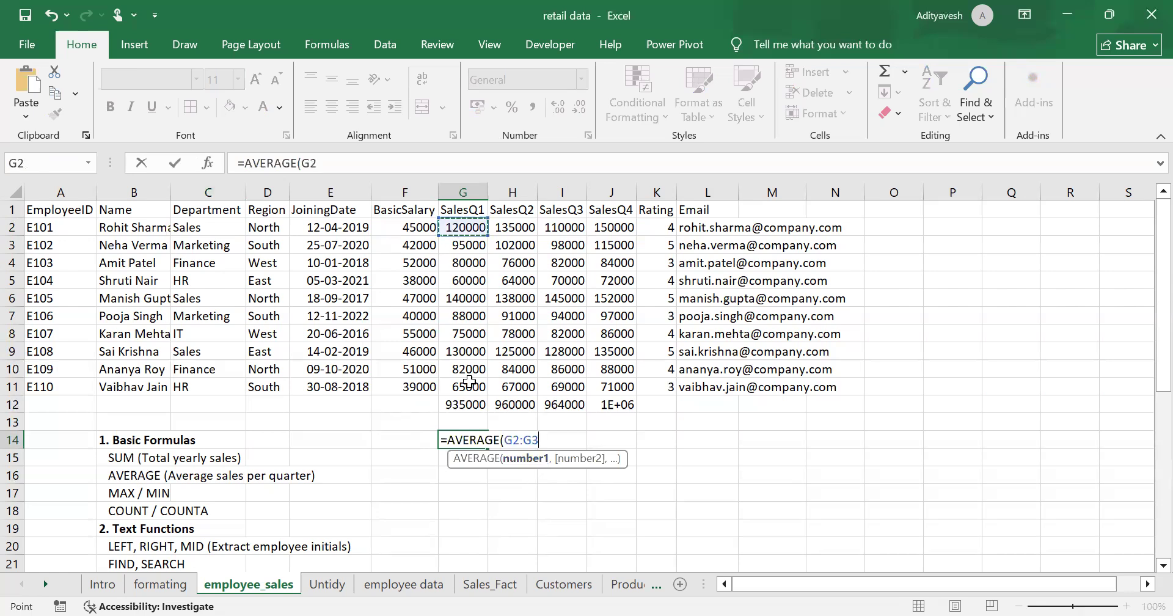
key(Return)
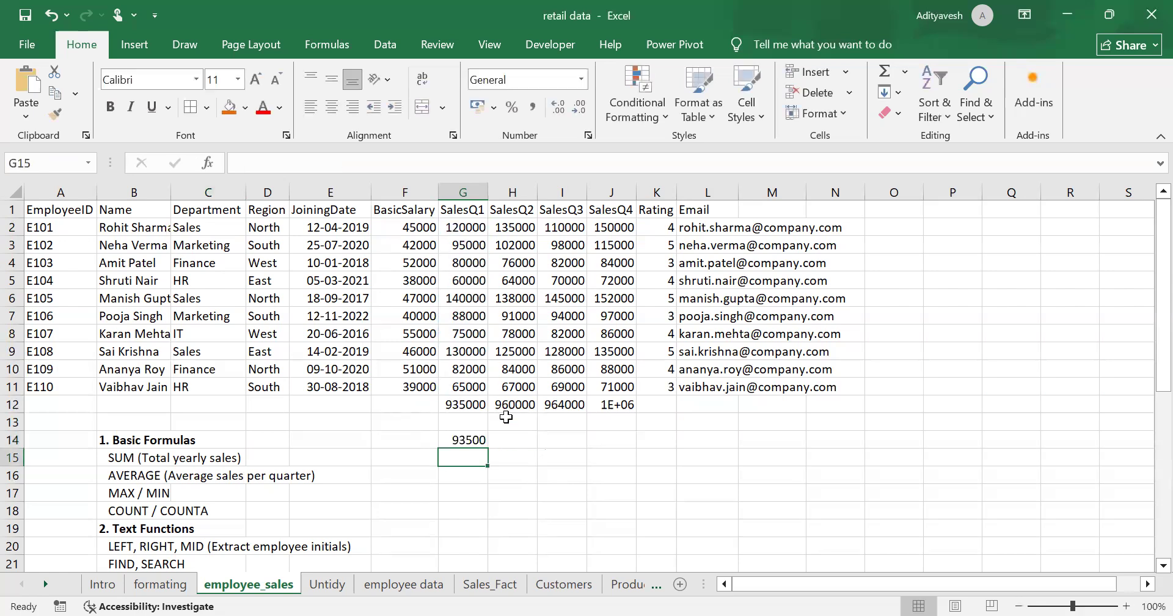
click(468, 441)
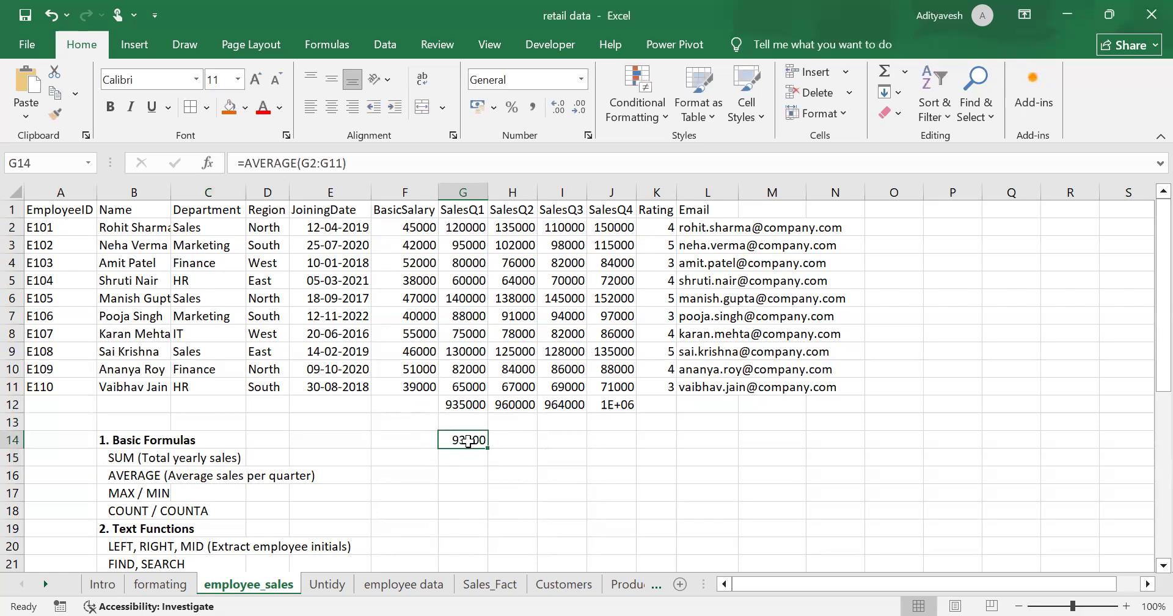
key(Down)
text(=)
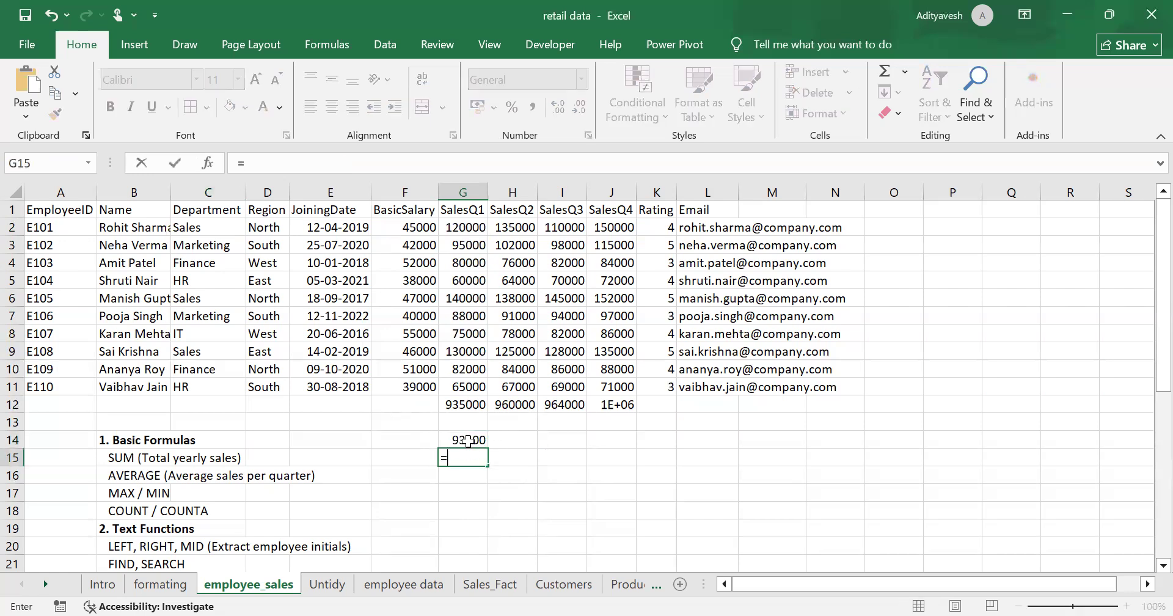
text(aver)
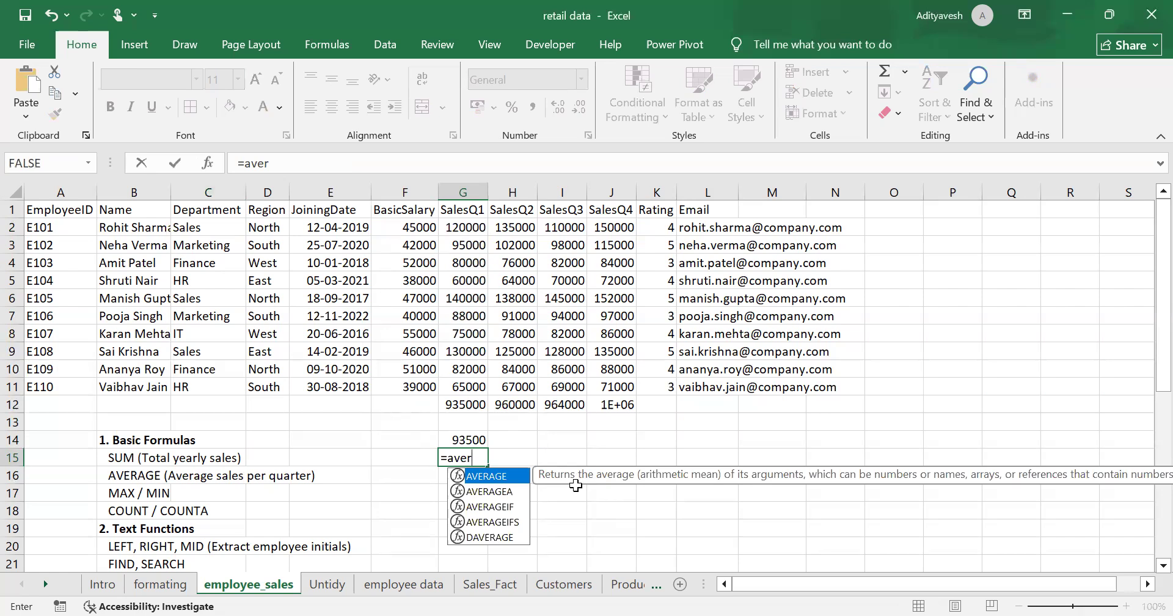
click(1090, 588)
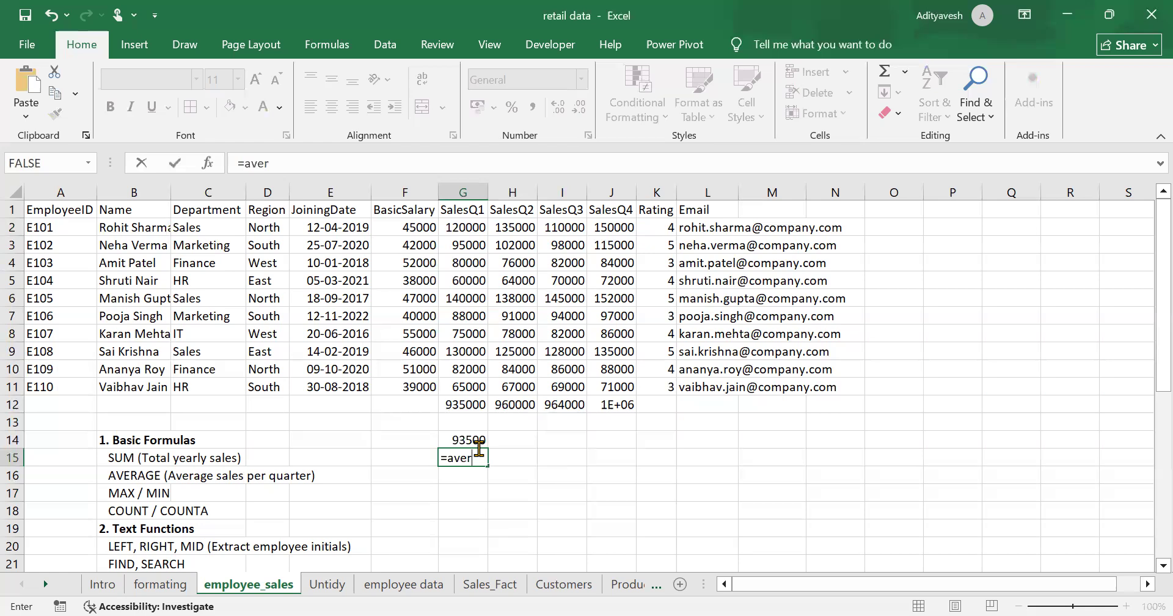
key(Escape)
Step: Select the SalesQ1 values in G2:G11 and compare their average in the status summary with cell G14
click(462, 386)
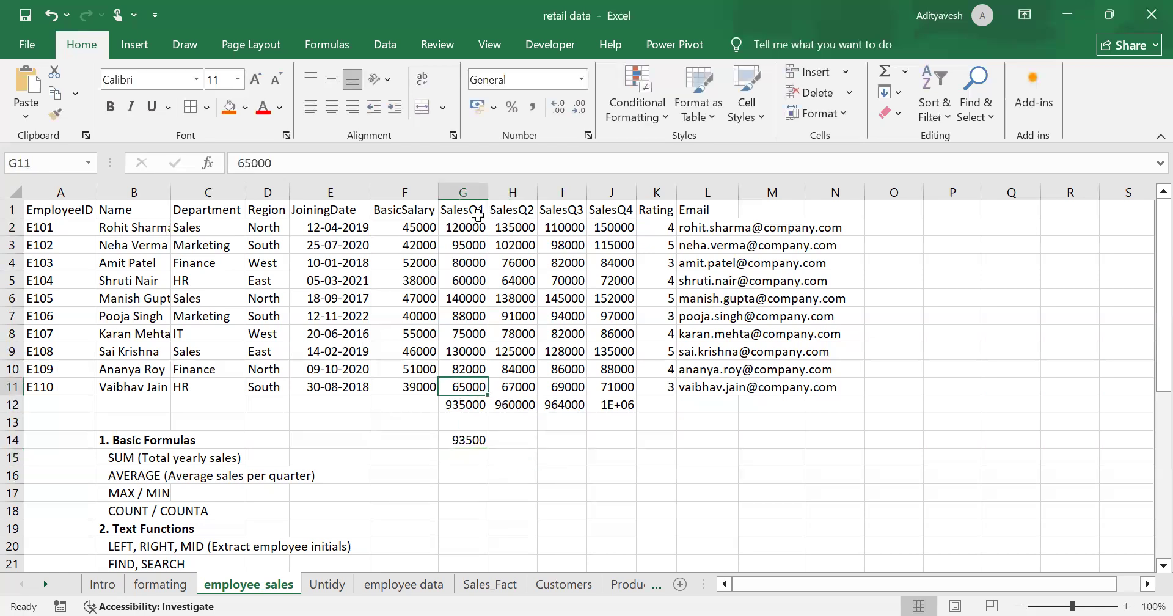
drag(460, 228, 464, 385)
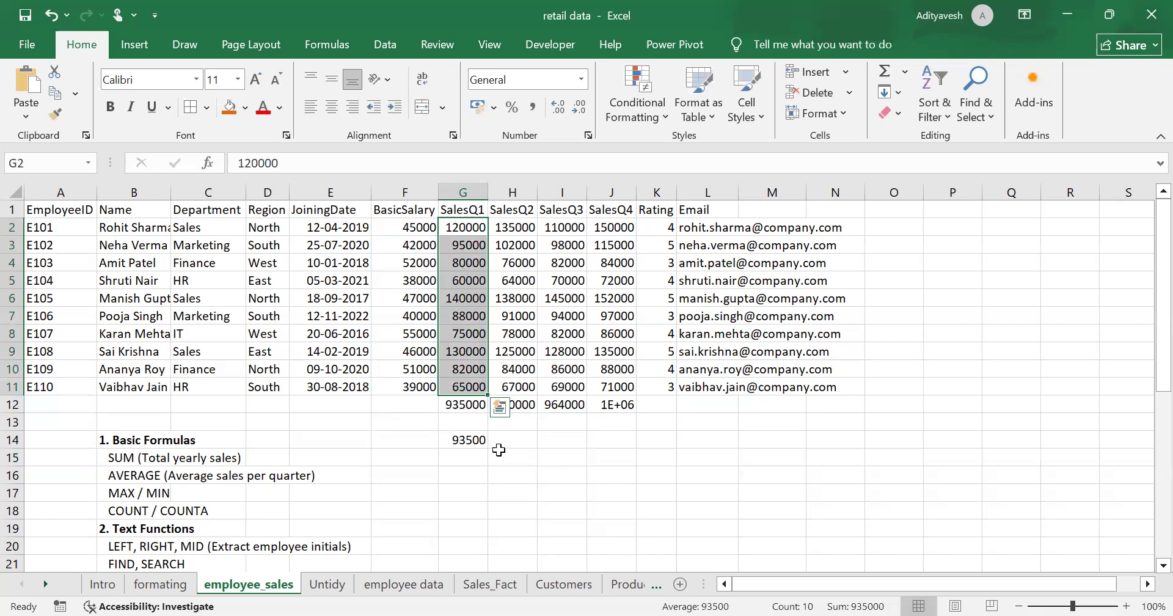
click(474, 440)
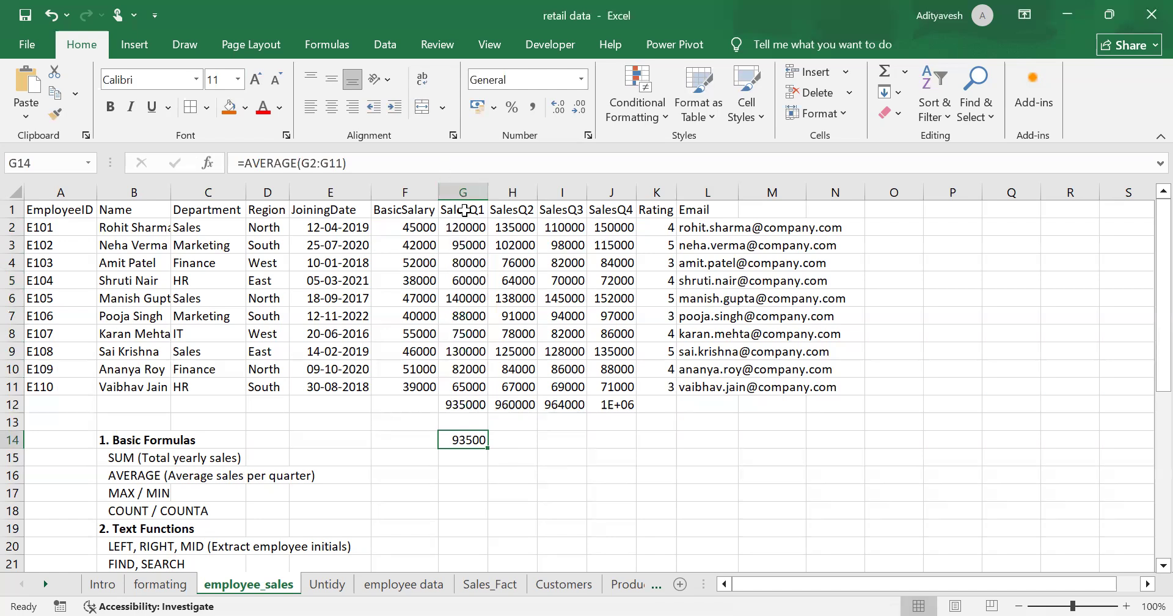
drag(466, 227, 464, 428)
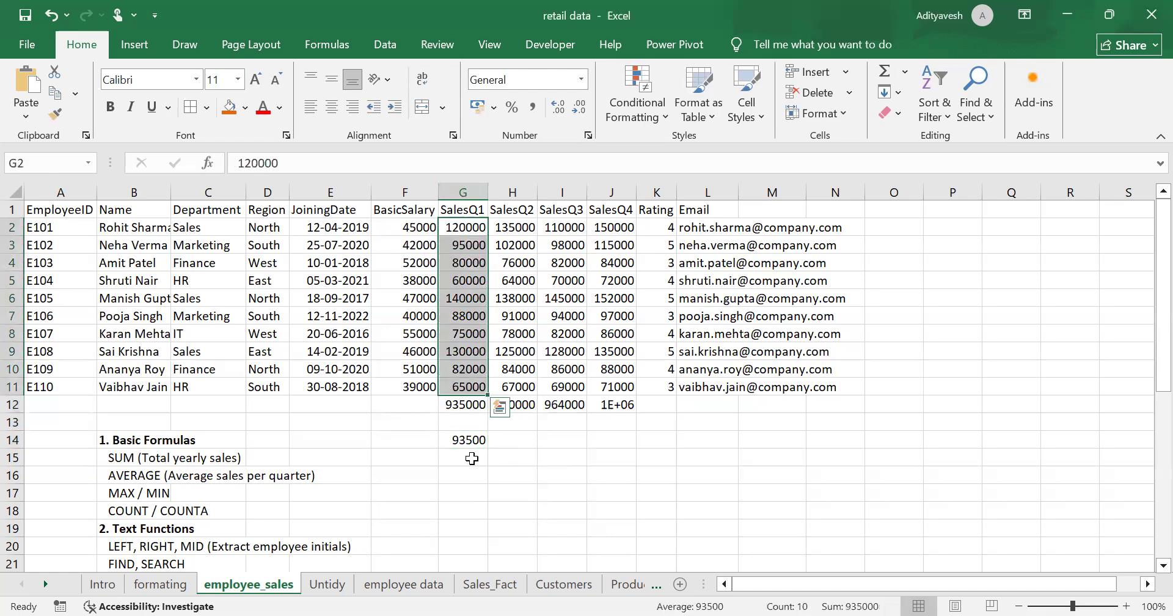
click(473, 458)
text(=m)
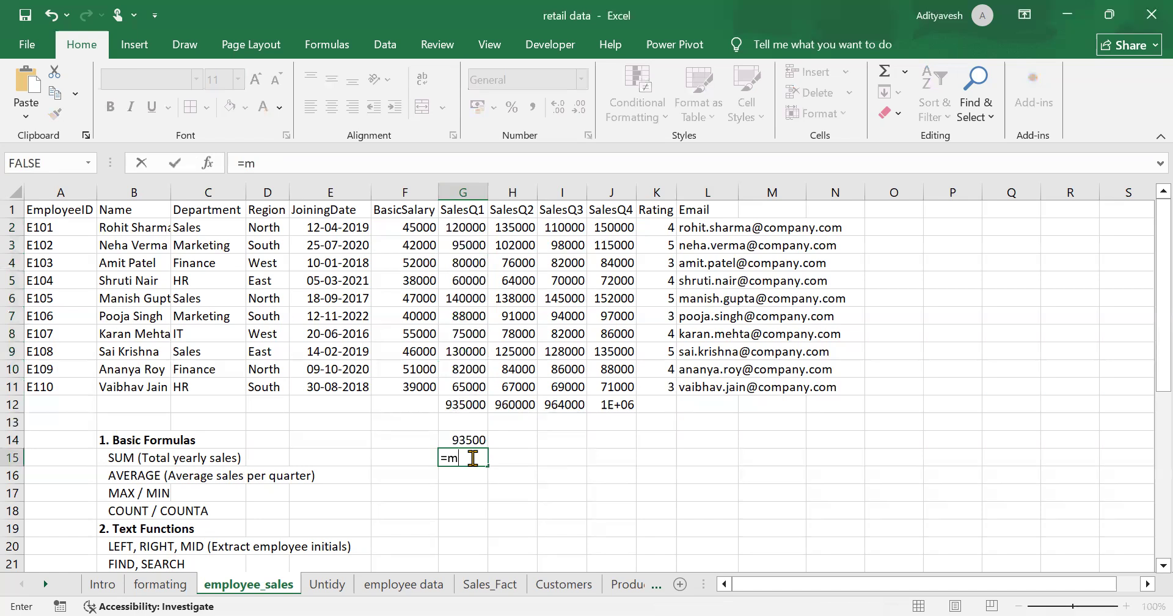
text(ax()
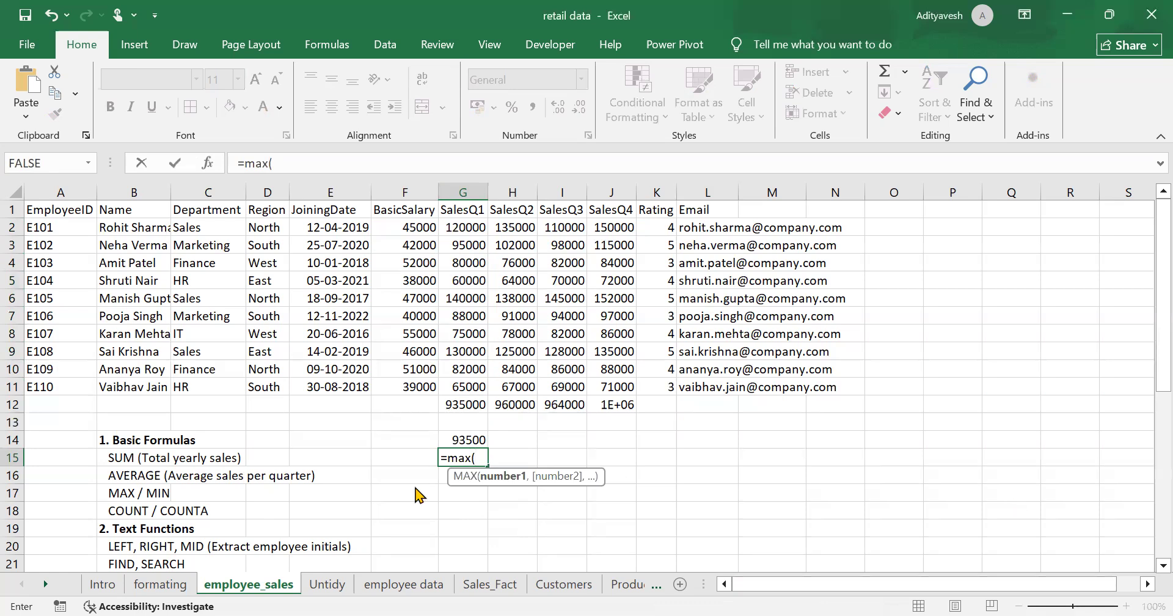
key(BackSpace)
key(BackSpace)
key(BackSpace)
key(BackSpace)
key(BackSpace)
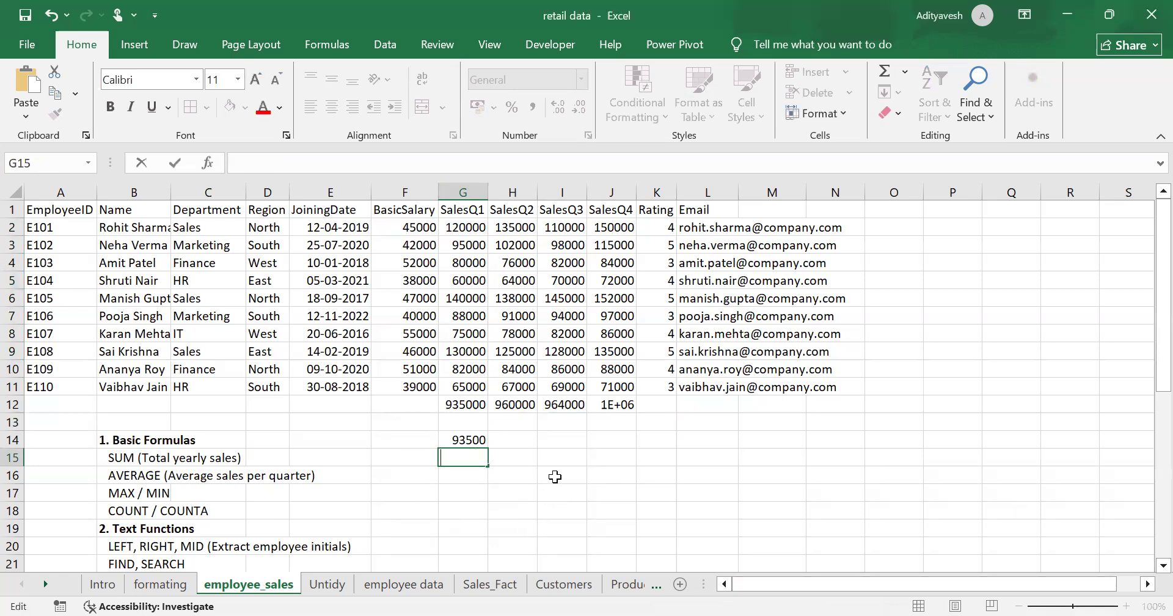
click(533, 470)
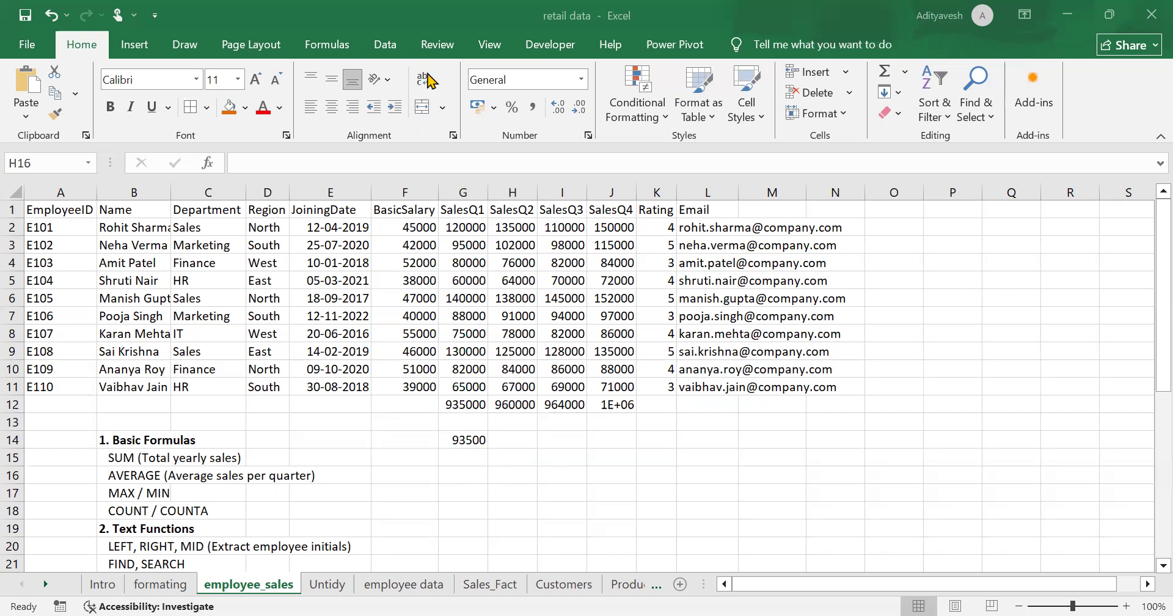
Step: Read the descriptions of COUNT, COUNTA and COUNTBLANK through a formula begun in G15, and discard the formula
click(326, 45)
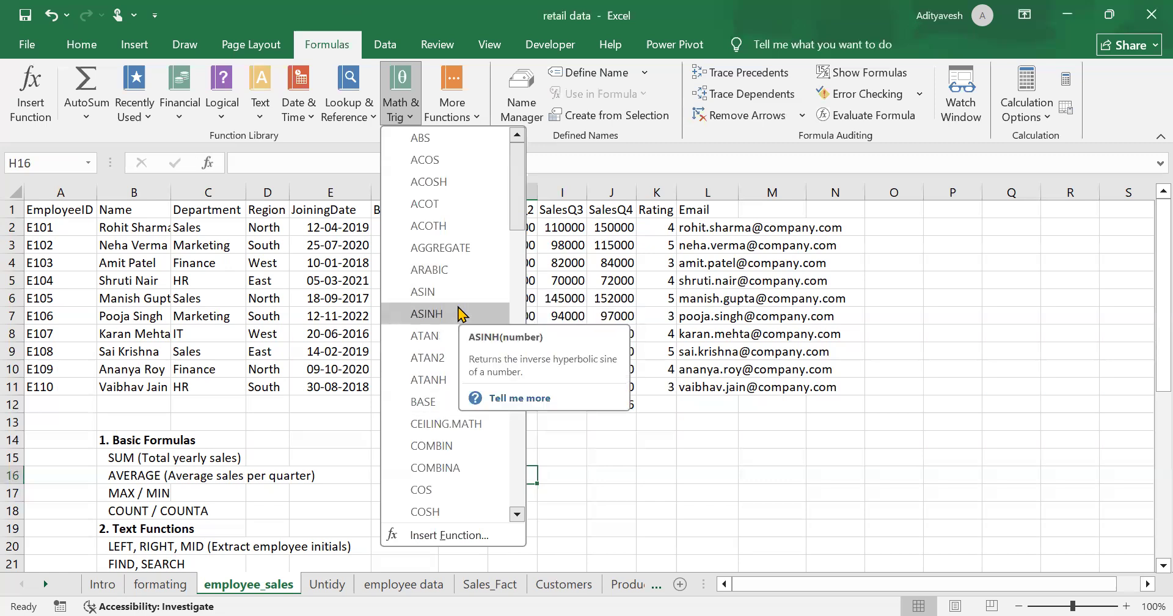
key(Escape)
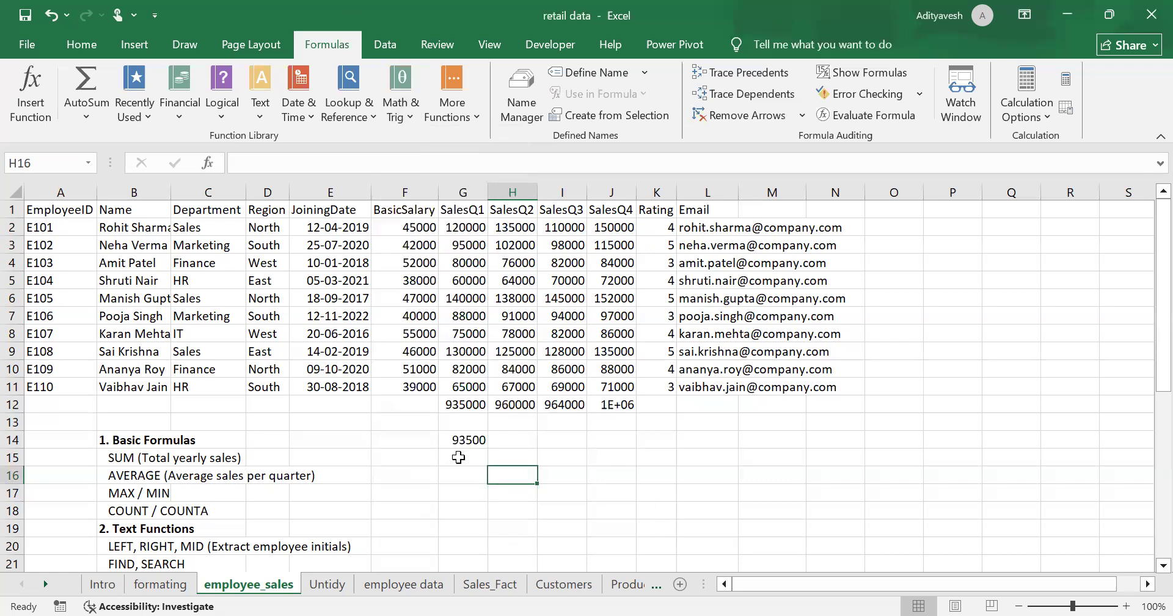
click(458, 457)
text(=)
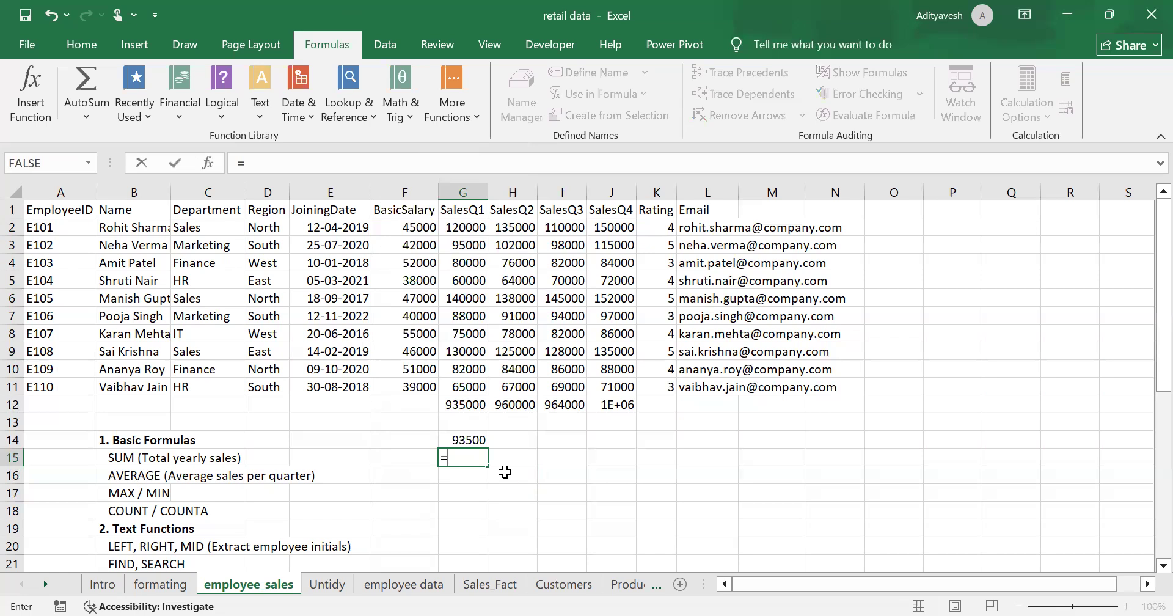
text(count)
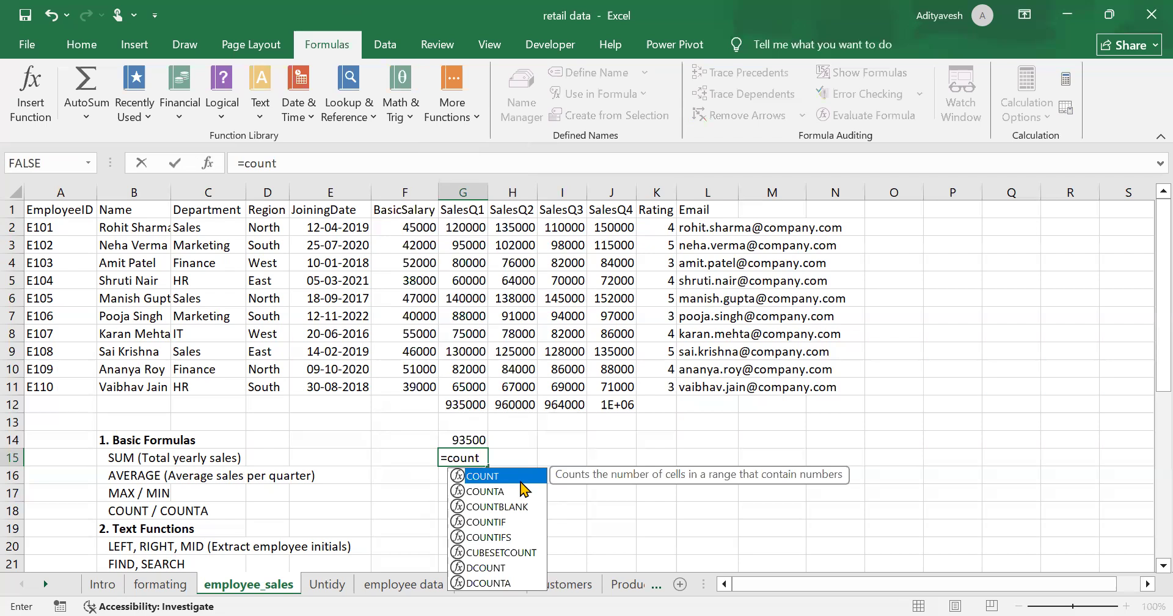
click(524, 490)
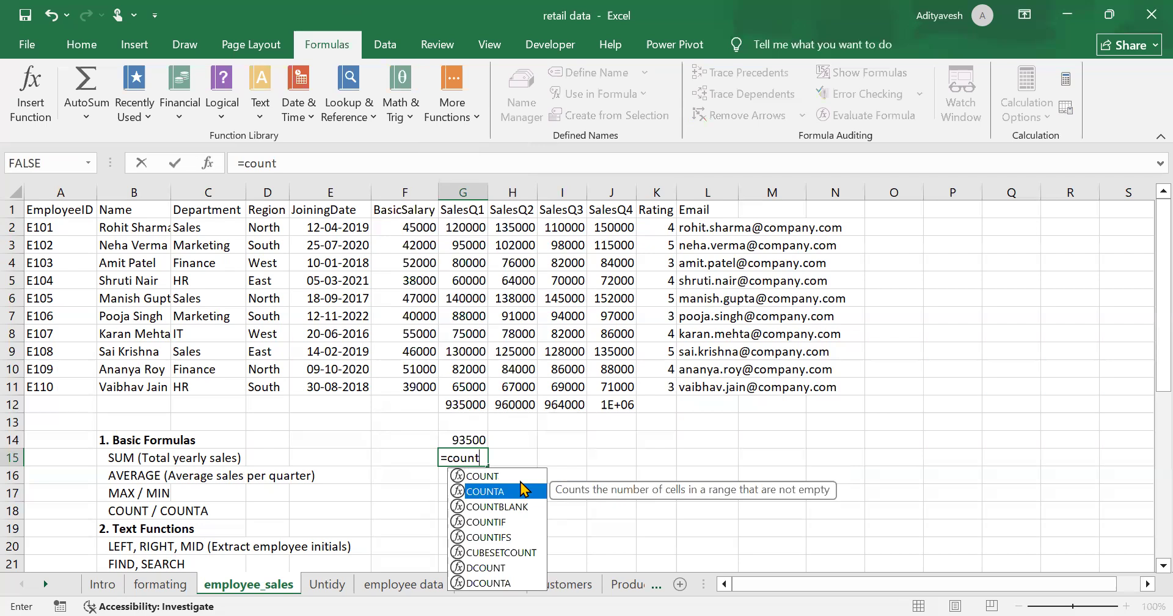
key(Down)
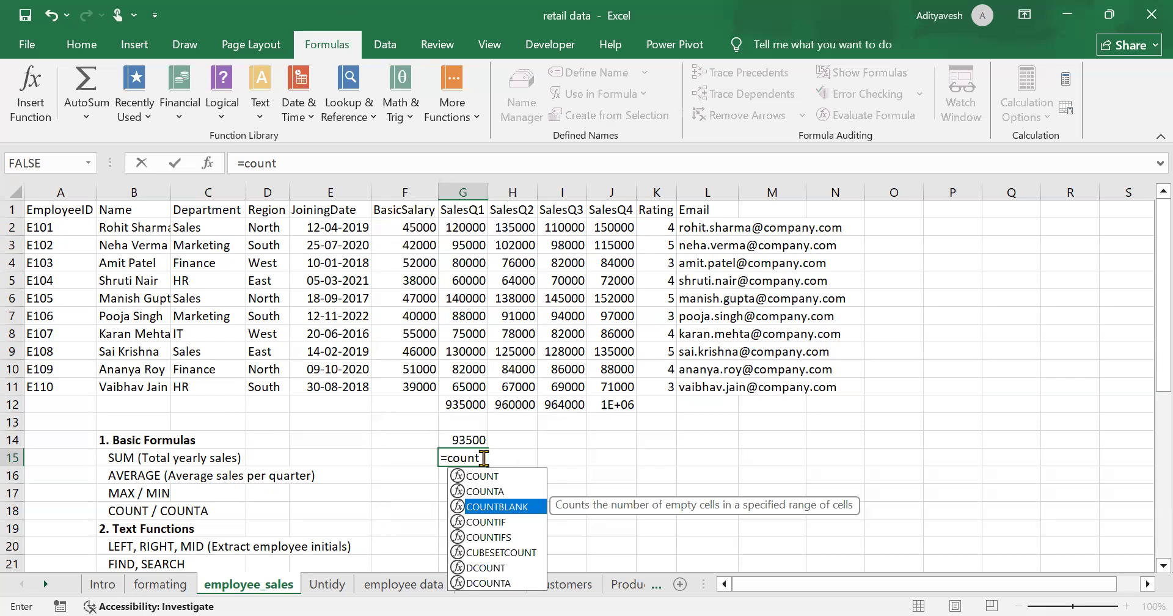
click(410, 461)
key(Tab)
key(Return)
click(411, 461)
key(Delete)
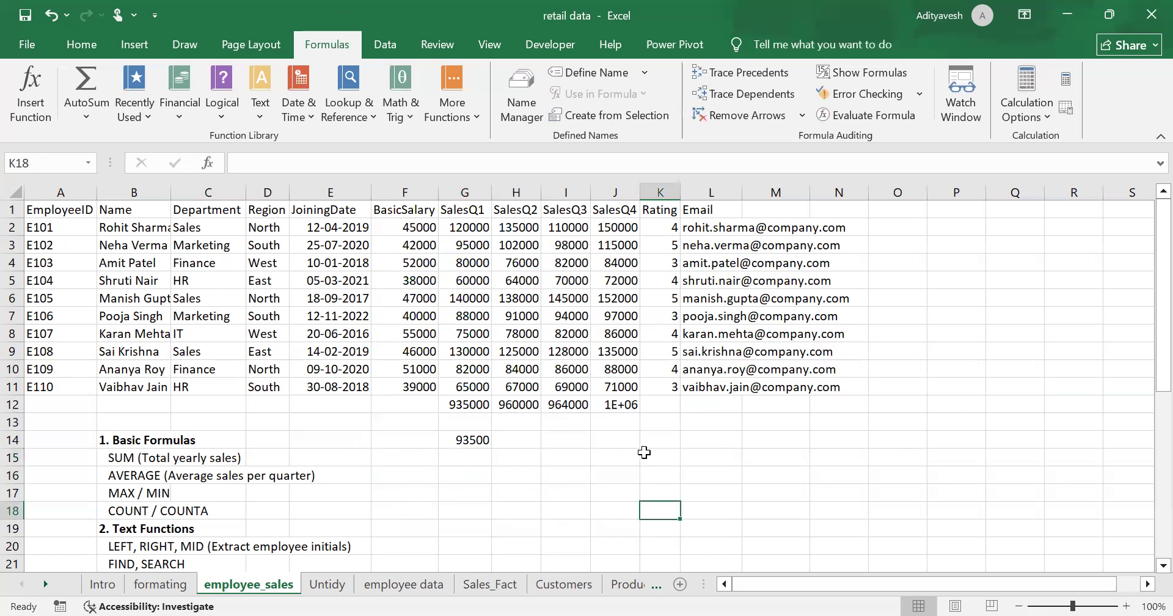
Step: Enter the sample values 1, 2 and 4 in J15, J16 and J18, leaving J17 blank
click(630, 460)
key(Return)
text(2)
key(Return)
key(Return)
text(4)
key(Return)
drag(633, 462, 601, 514)
Step: Enter a COUNTBLANK formula in L15 over the sample range J15:J18 and check the entered formula
click(706, 460)
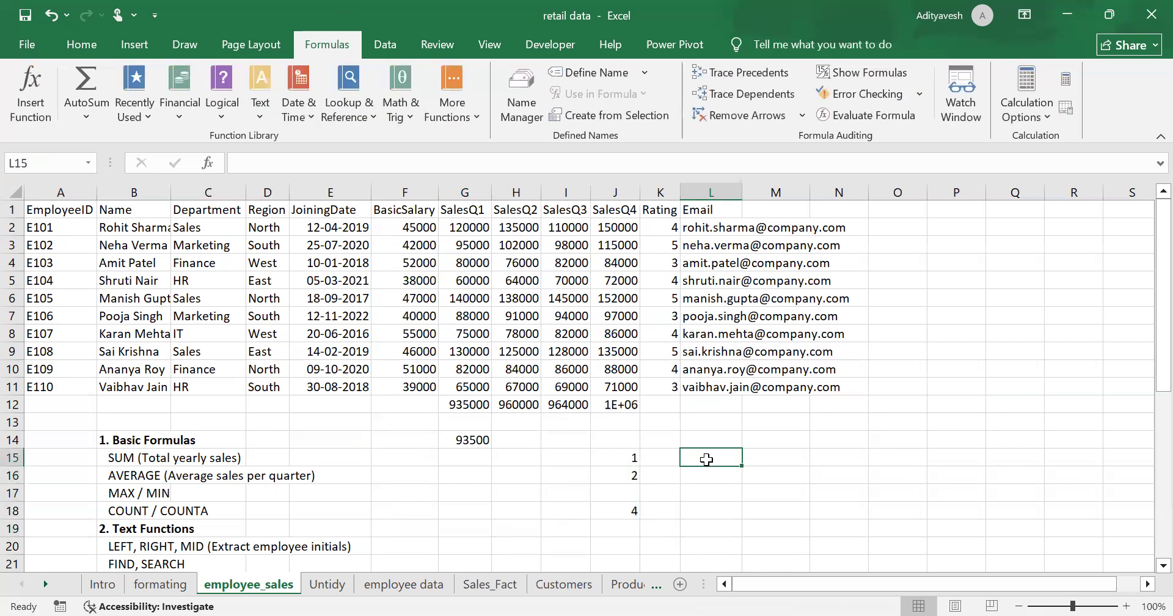
text(=count)
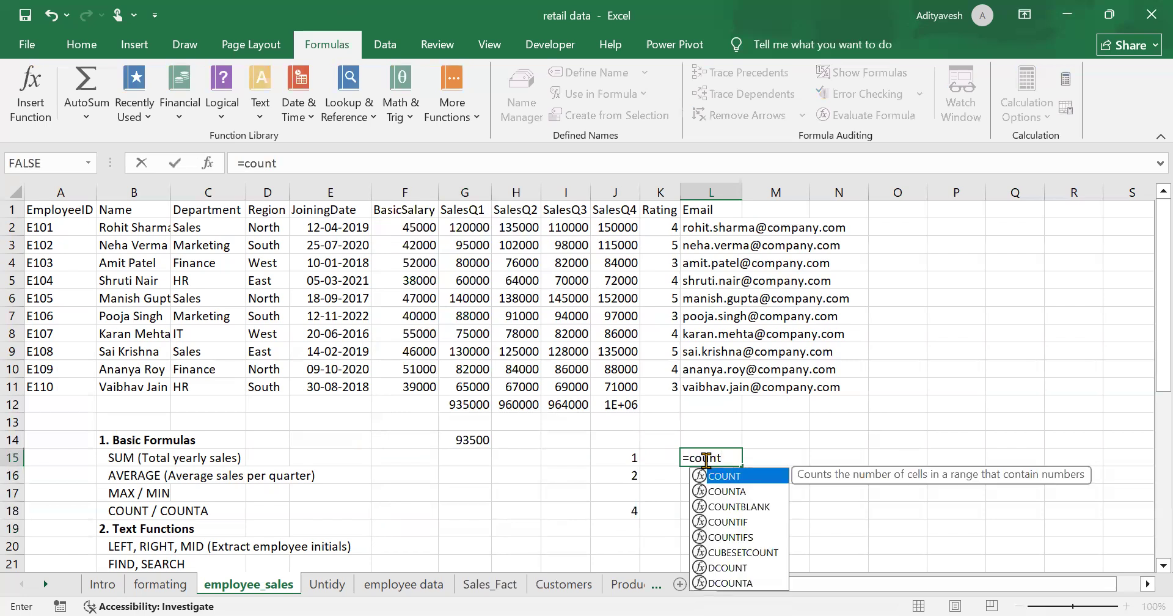
key(Down)
key(Down)
key(Tab)
drag(629, 457, 628, 510)
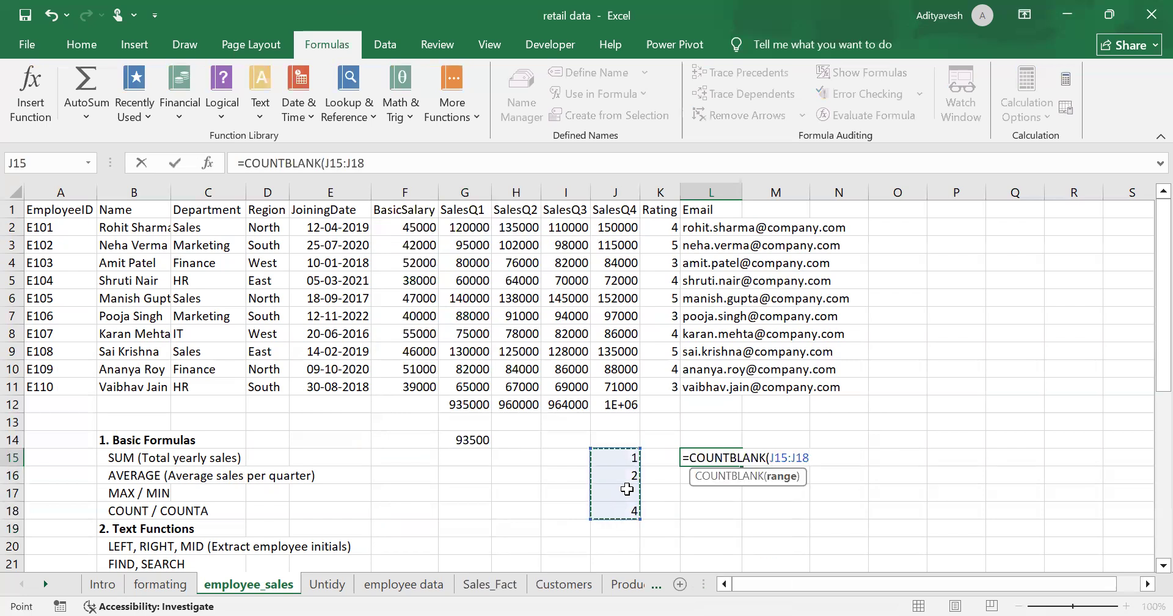
key(Return)
click(737, 458)
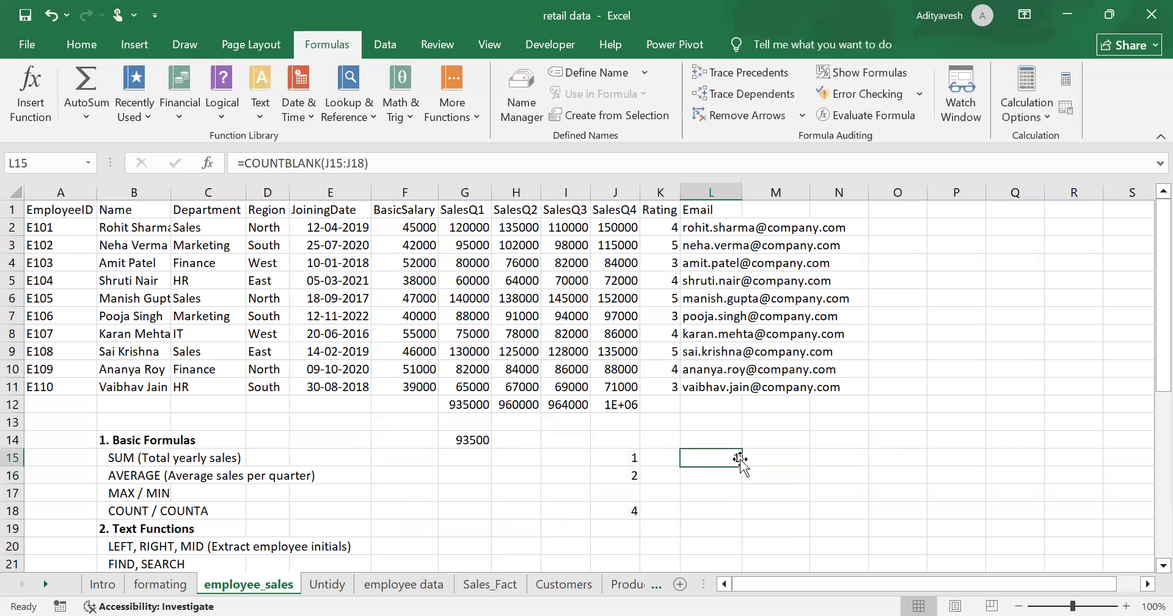
Step: Clear J16 to test the COUNTBLANK formula in L15, and re-enter 2 in J16
click(617, 475)
key(Delete)
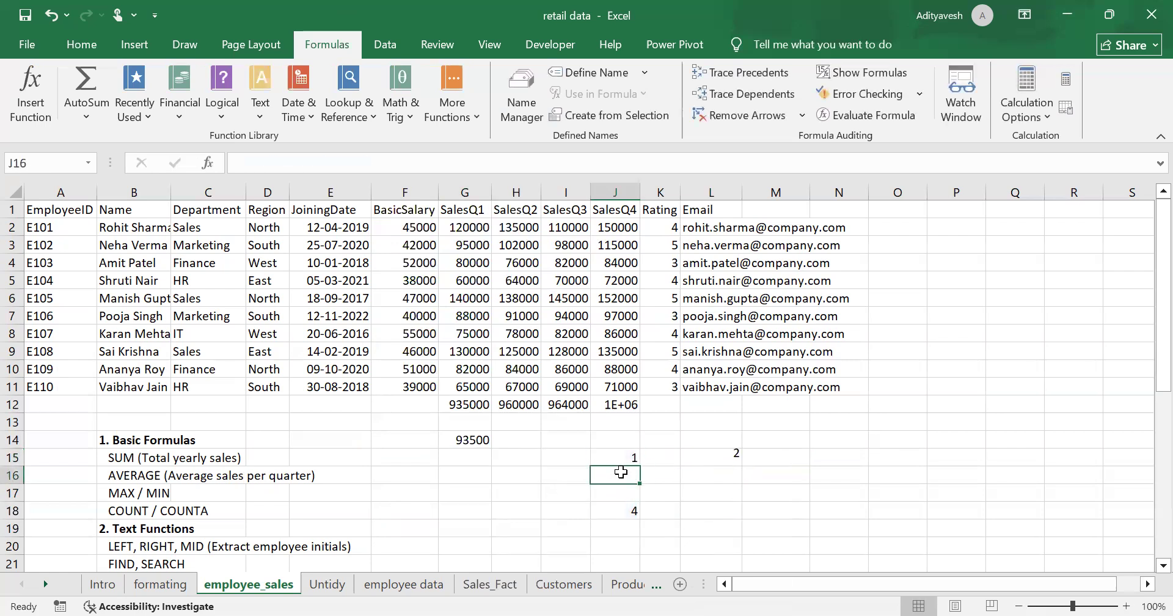
click(731, 457)
click(618, 477)
text(2)
Step: Replace the formula in L15 with a COUNTA formula over J15:J18 and check it
click(710, 455)
text(=)
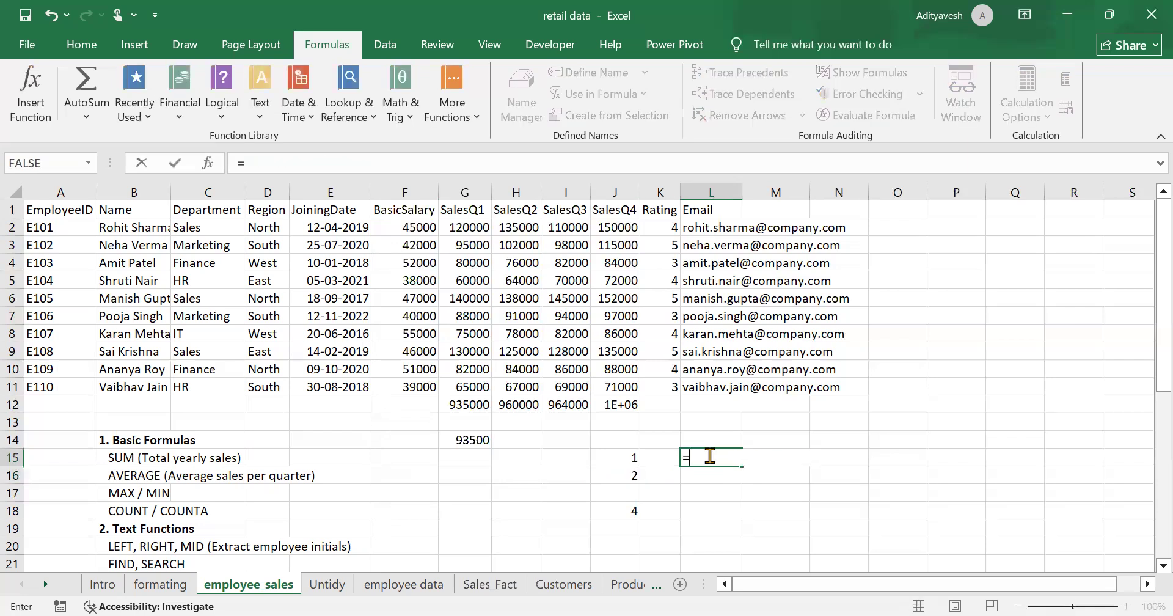
text(counta()
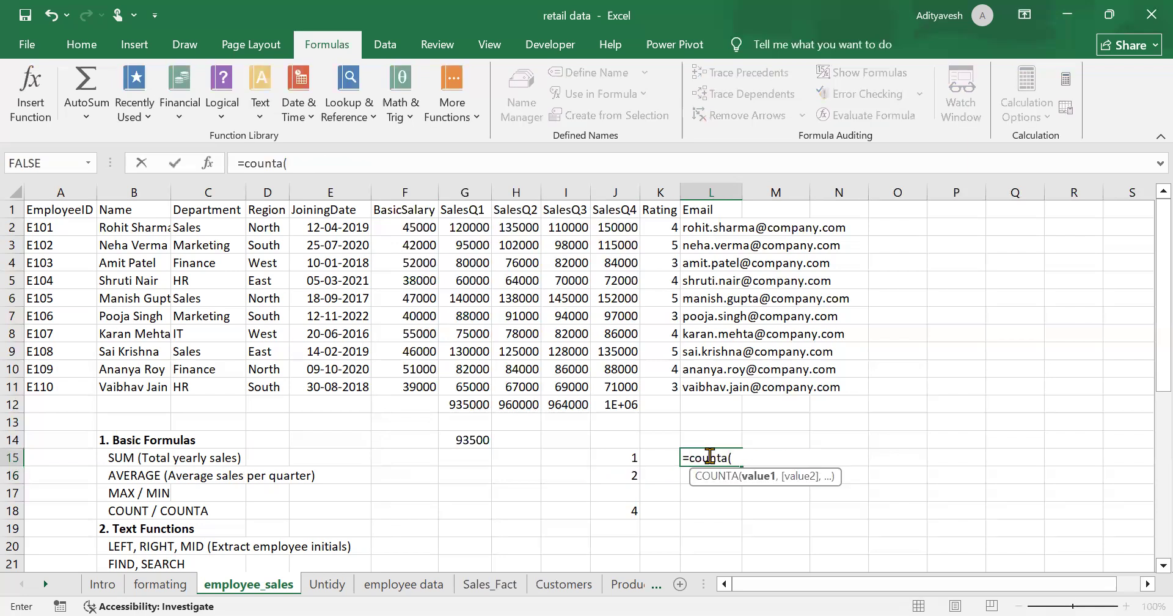
click(620, 455)
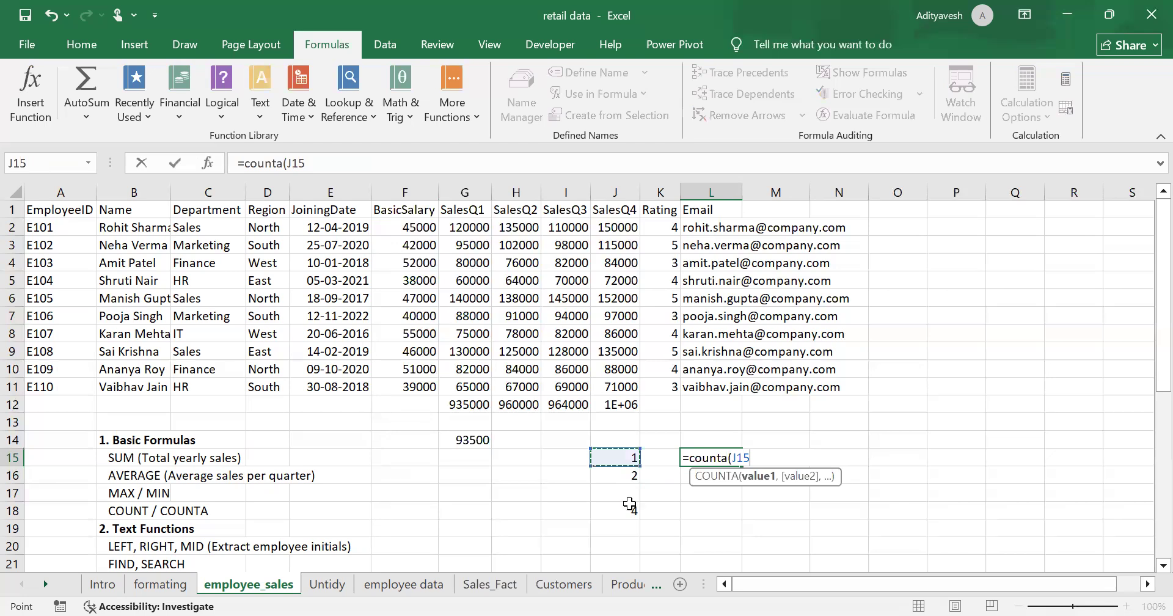
drag(629, 504, 629, 507)
key(Return)
click(711, 456)
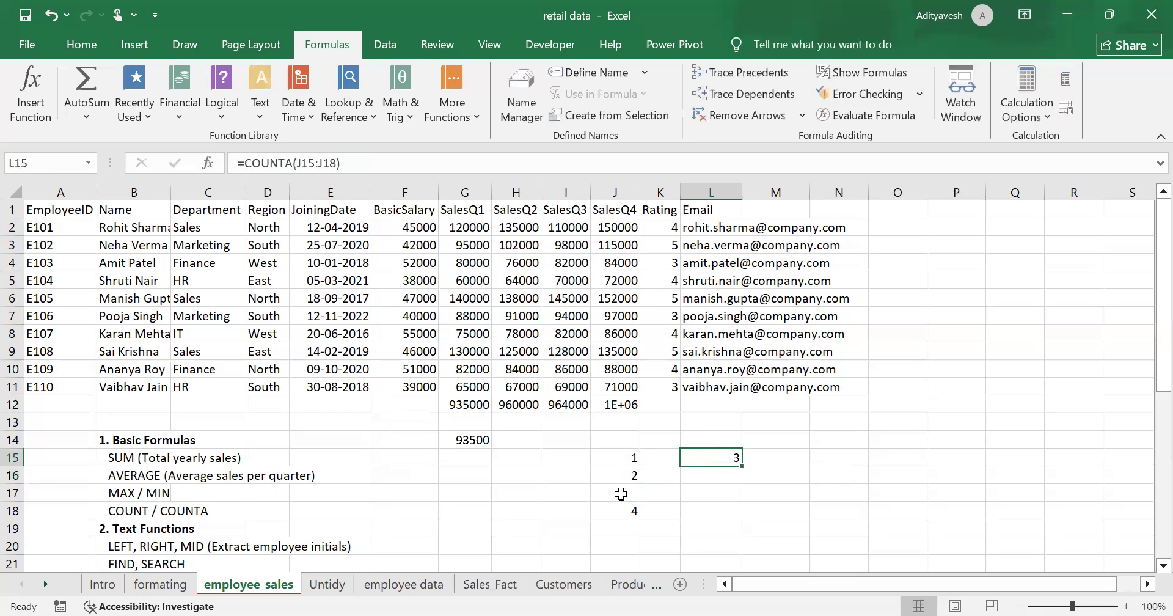
Step: Test the COUNTA formula with non-numeric entries by putting a in J16 and $ in J17
click(621, 475)
text(a)
key(Return)
text($)
key(Return)
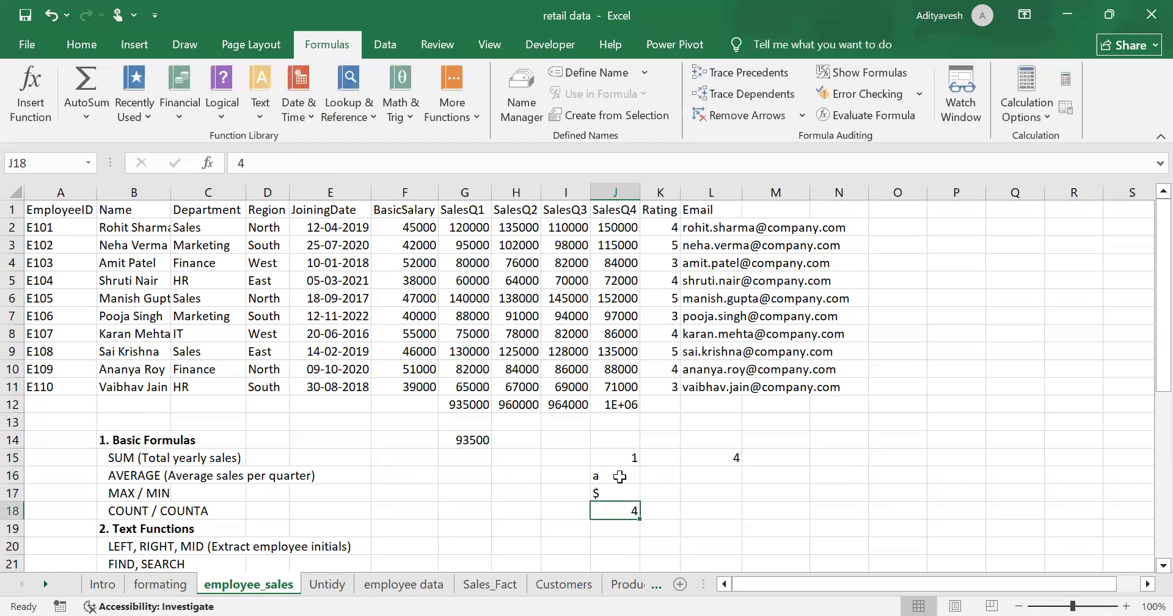
Step: Clear the sample values and the test formula from J15:L19
drag(626, 458, 729, 529)
key(Delete)
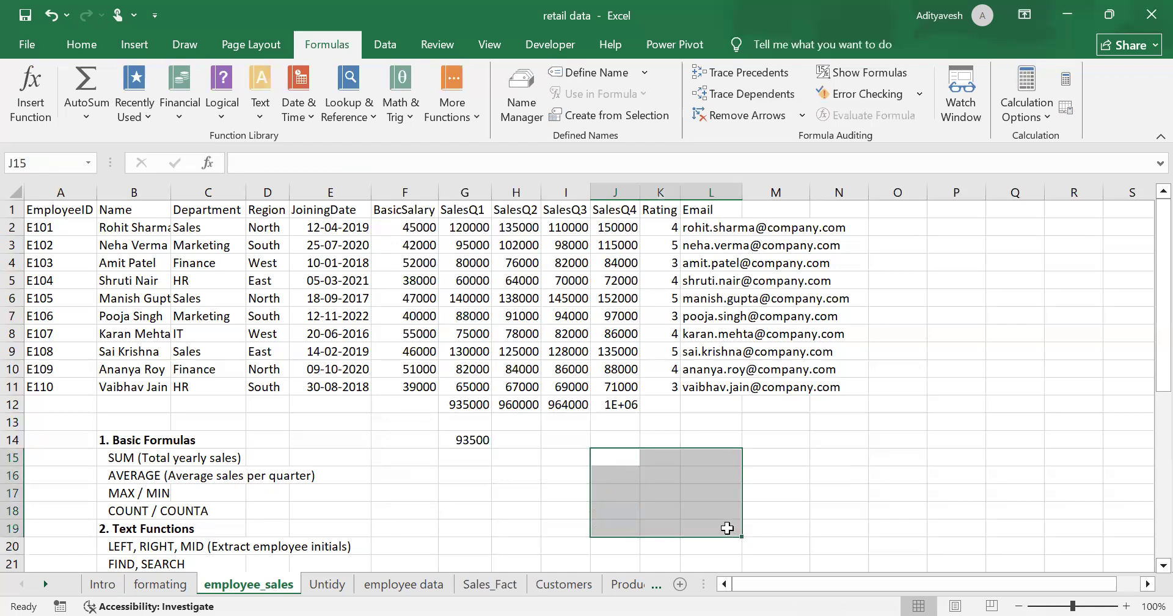
click(360, 475)
click(507, 455)
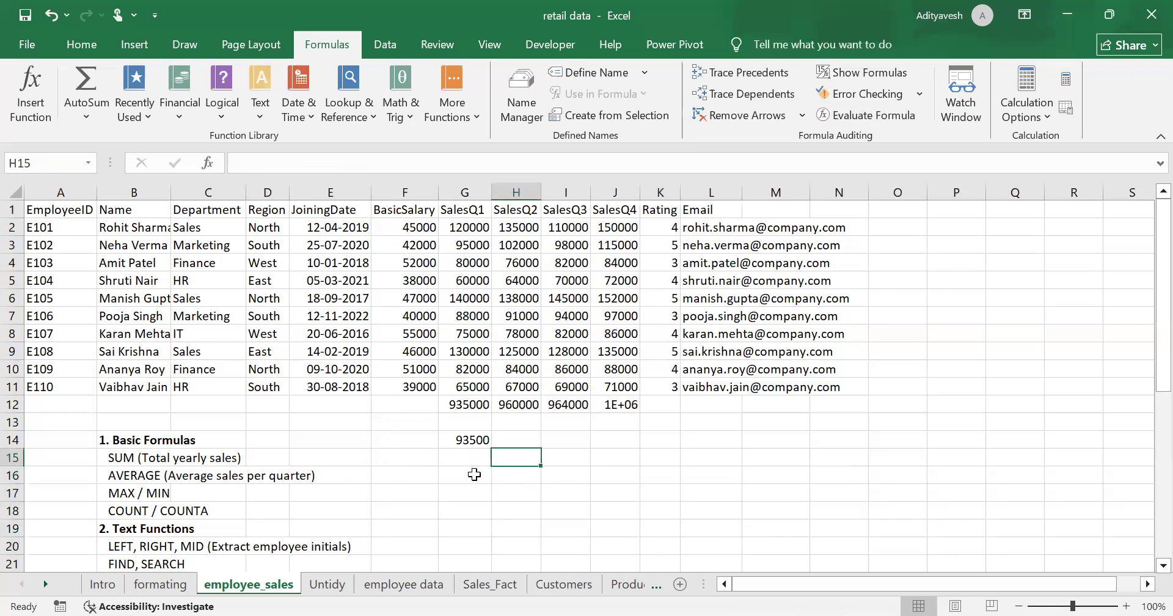
text(=sumif)
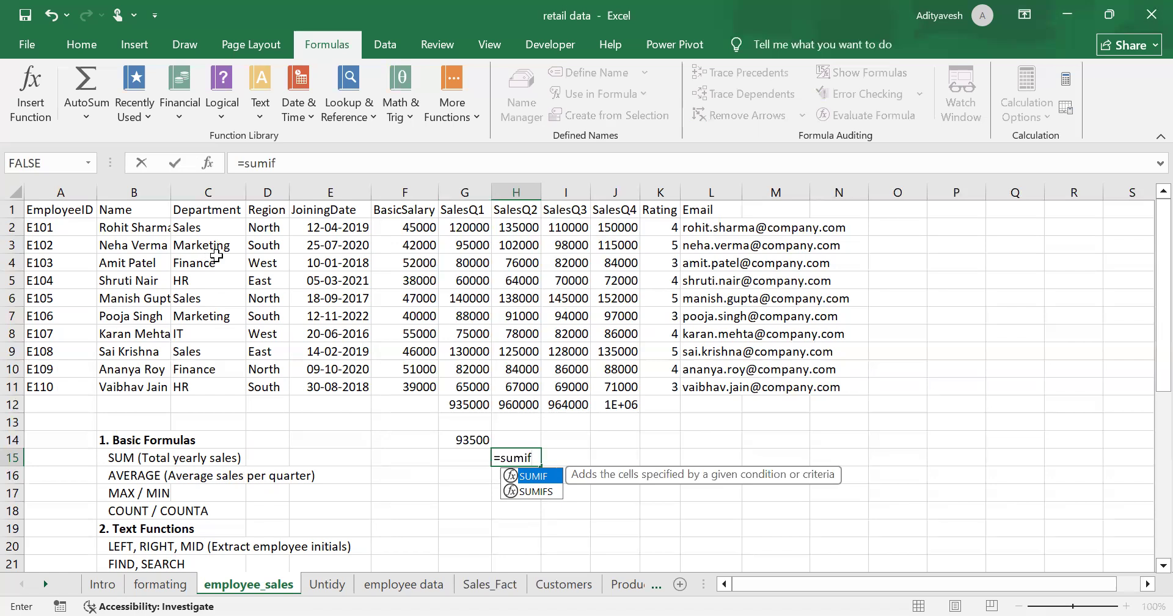
text(s)
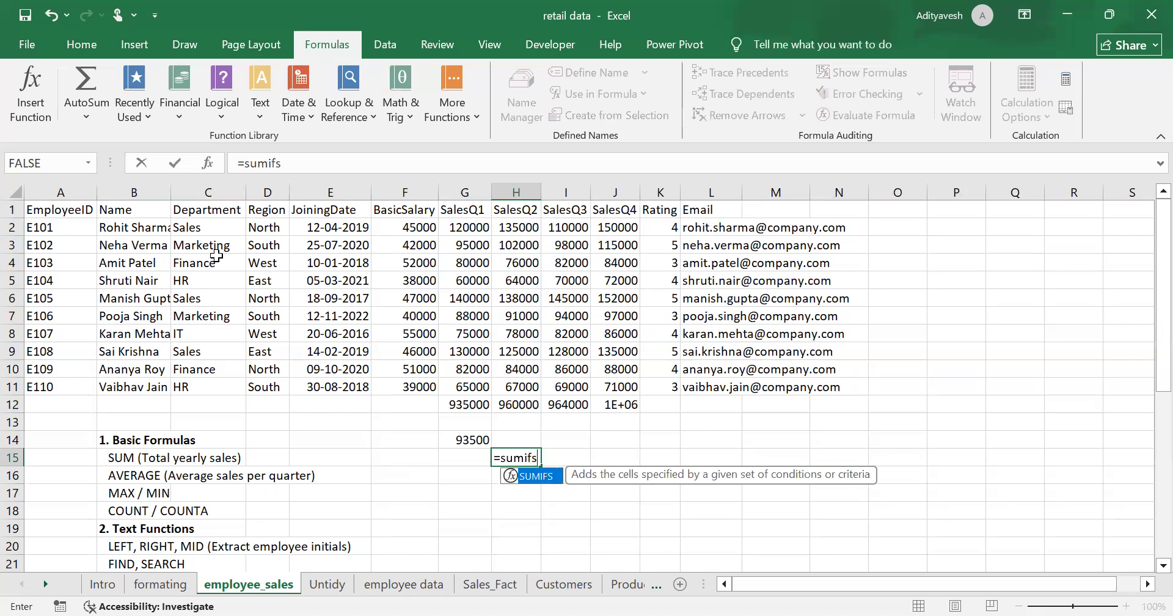
key(BackSpace)
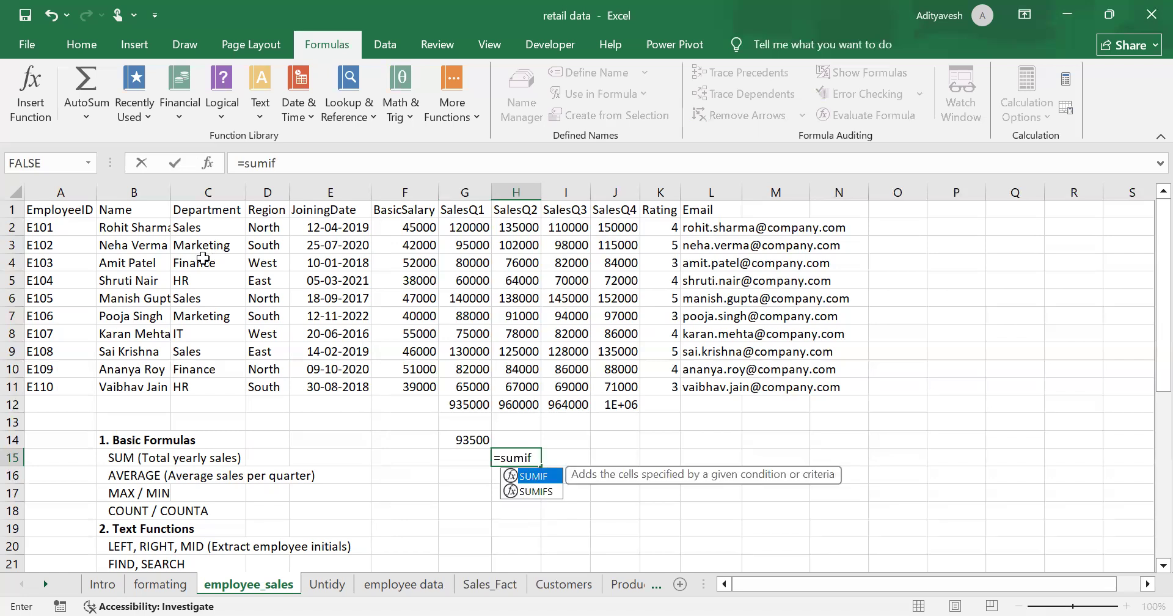
key(Tab)
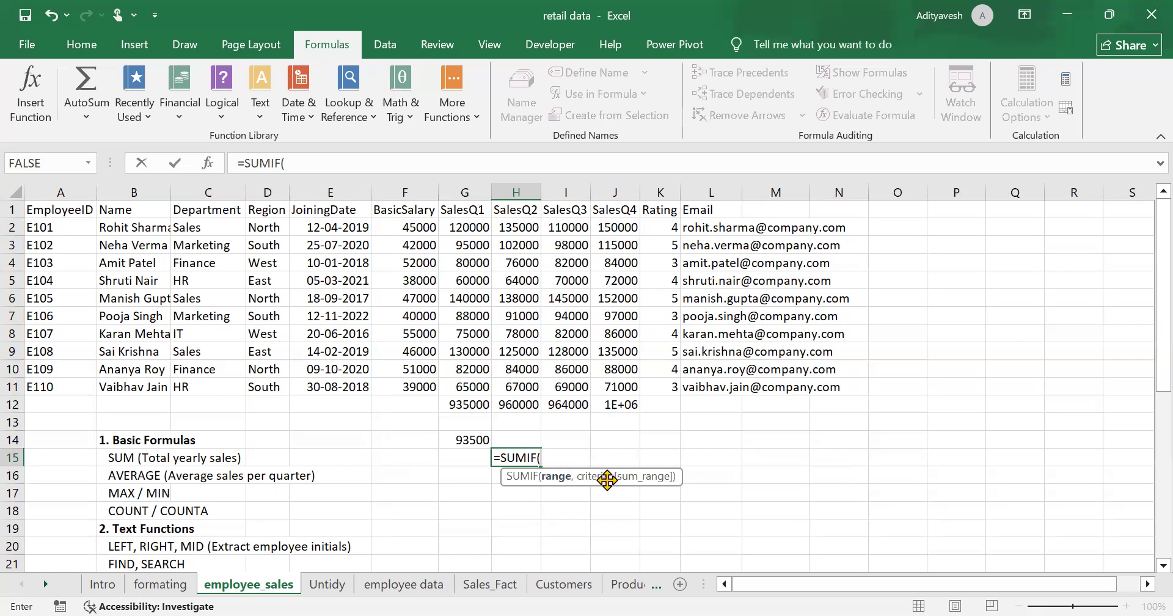
triple_click(297, 166)
key(BackSpace)
Step: Enter a SUMIFS formula in H15 that sums SalesQ1 (G2:G11) where Department (C2:C11) matches C2
text(=s)
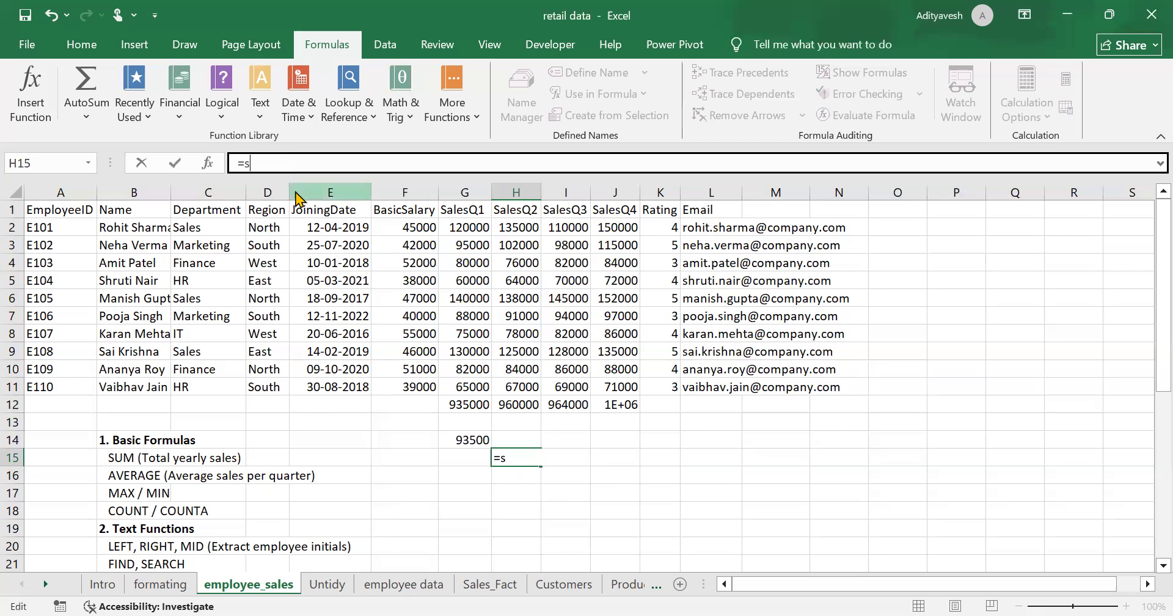
text(umifs()
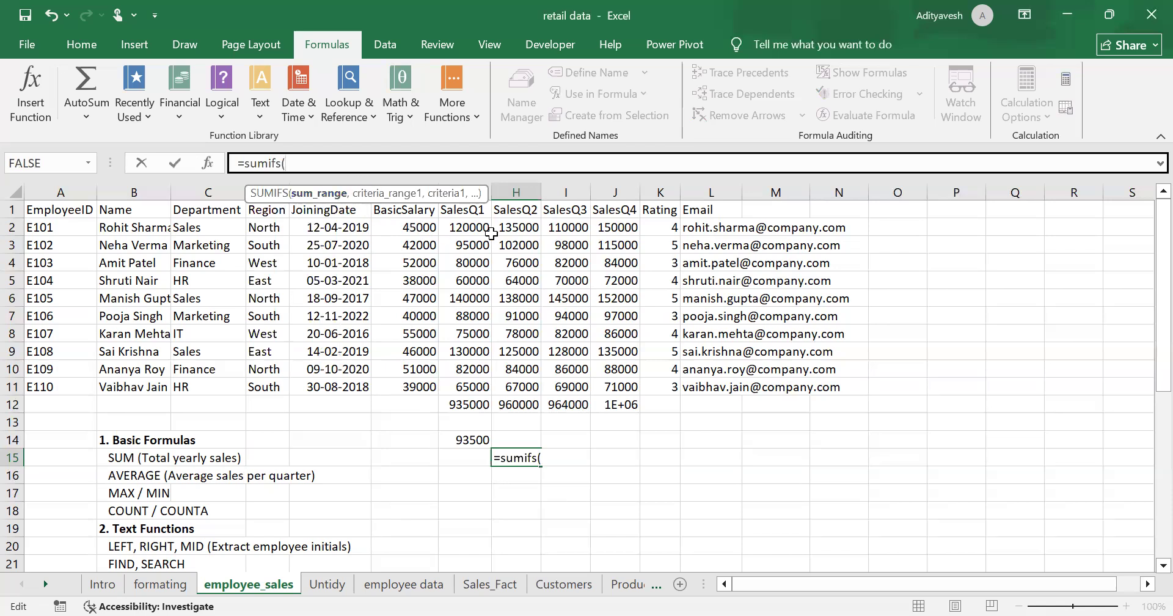
drag(462, 227, 464, 387)
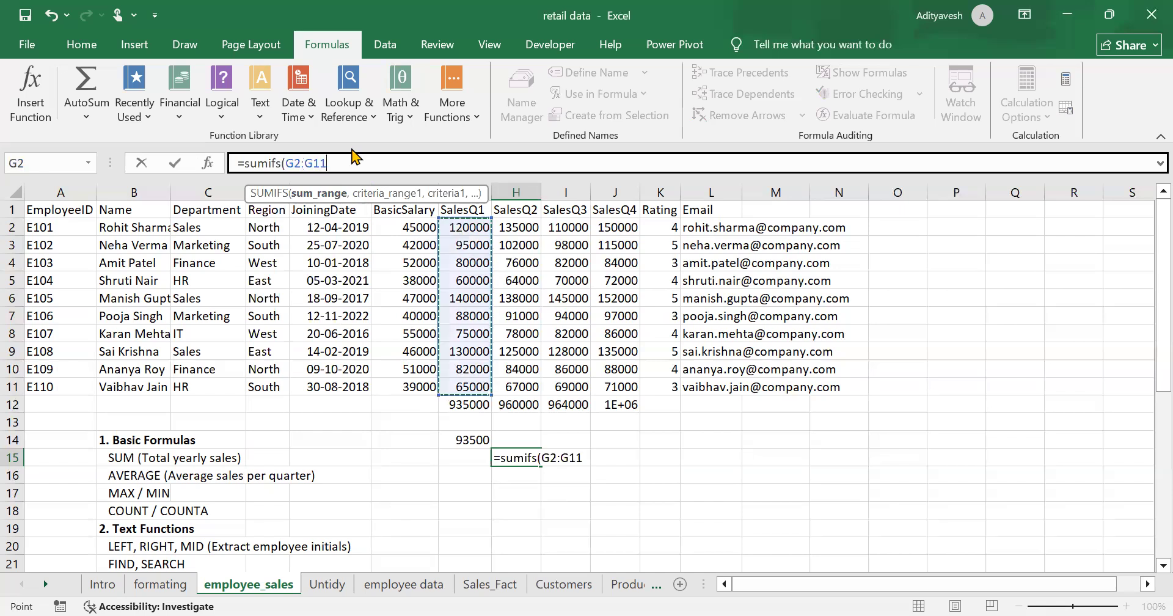
text(,)
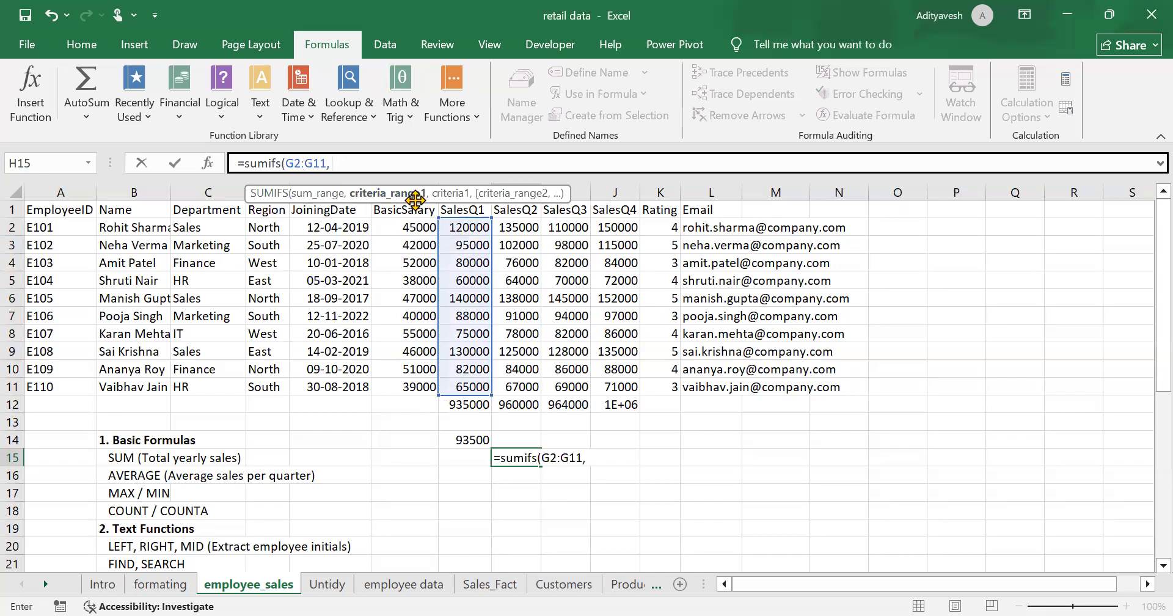
drag(209, 227, 199, 386)
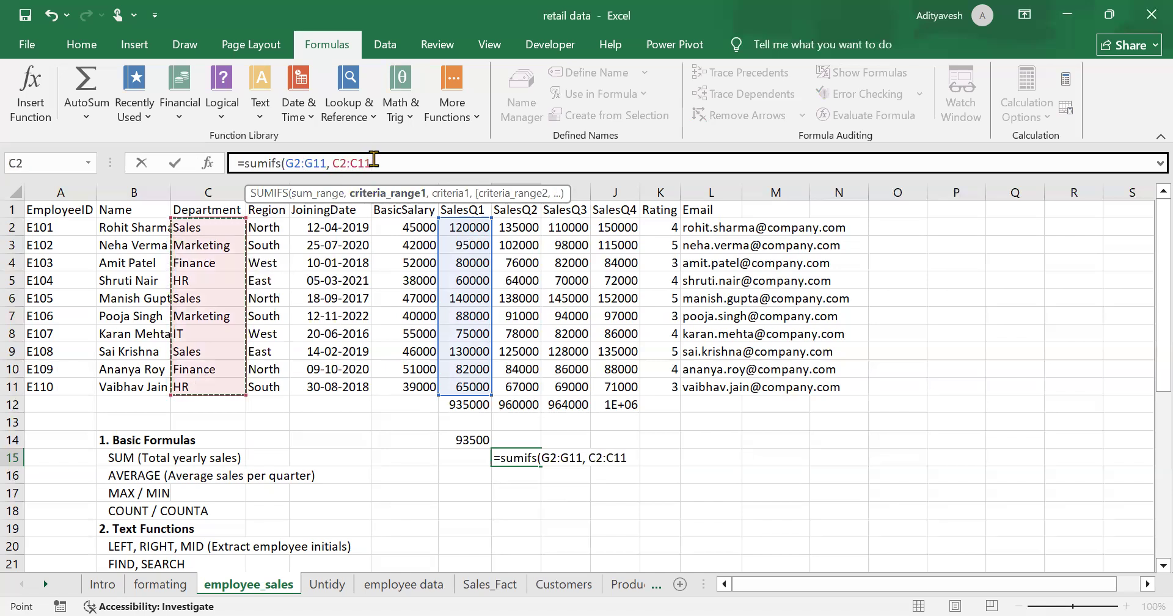
text(,)
click(221, 226)
text())
key(Return)
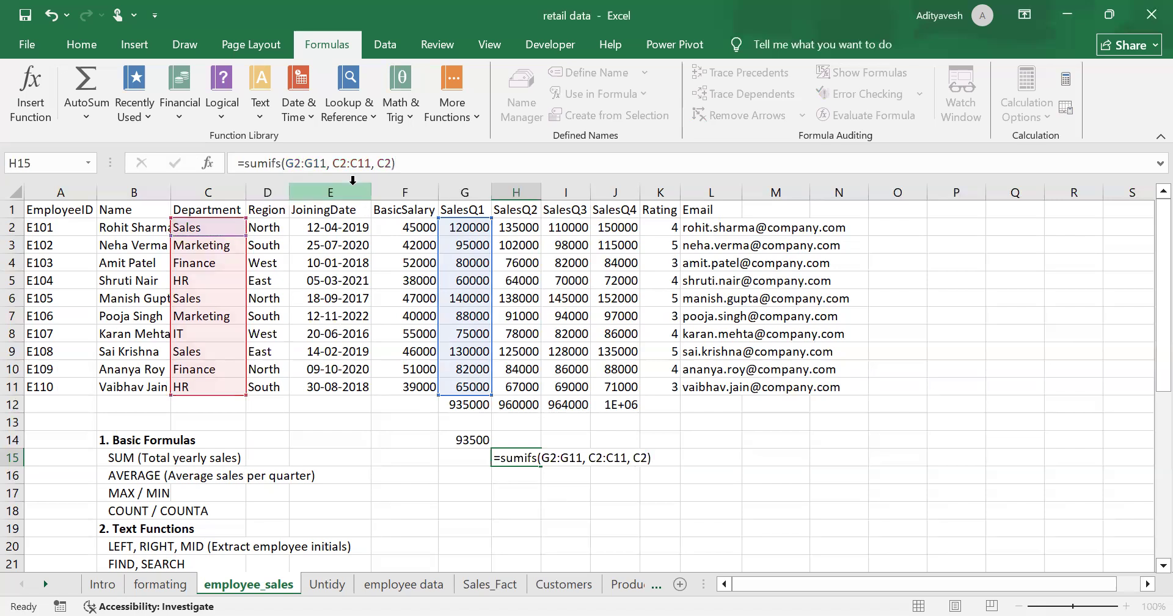
Step: Review the sum range, criteria range and criterion of the SUMIFS formula in H15
click(521, 453)
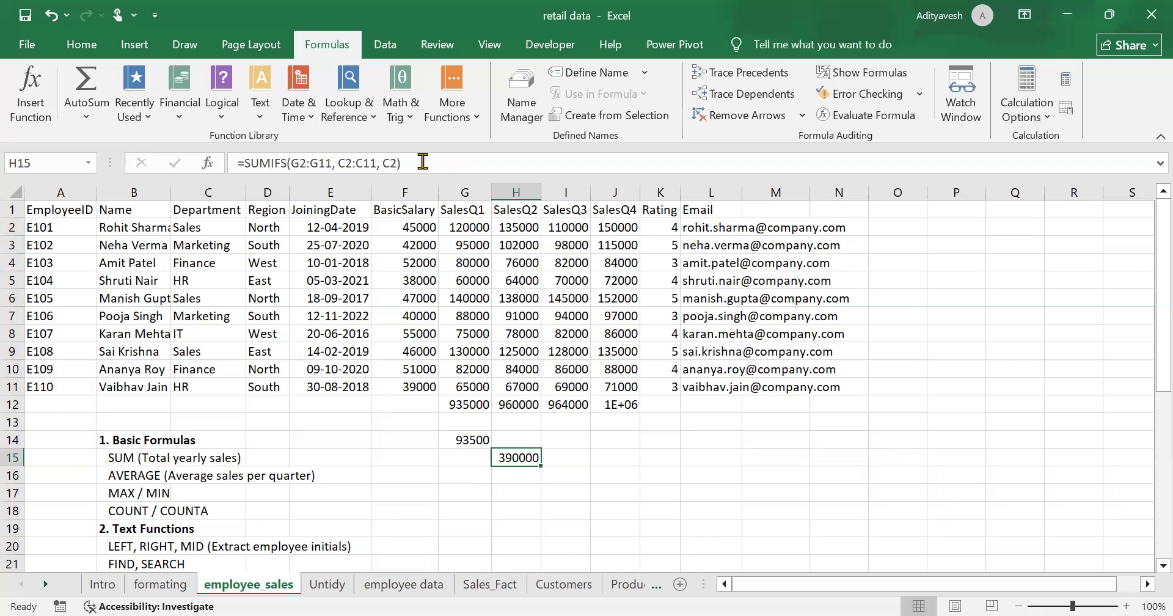
click(397, 163)
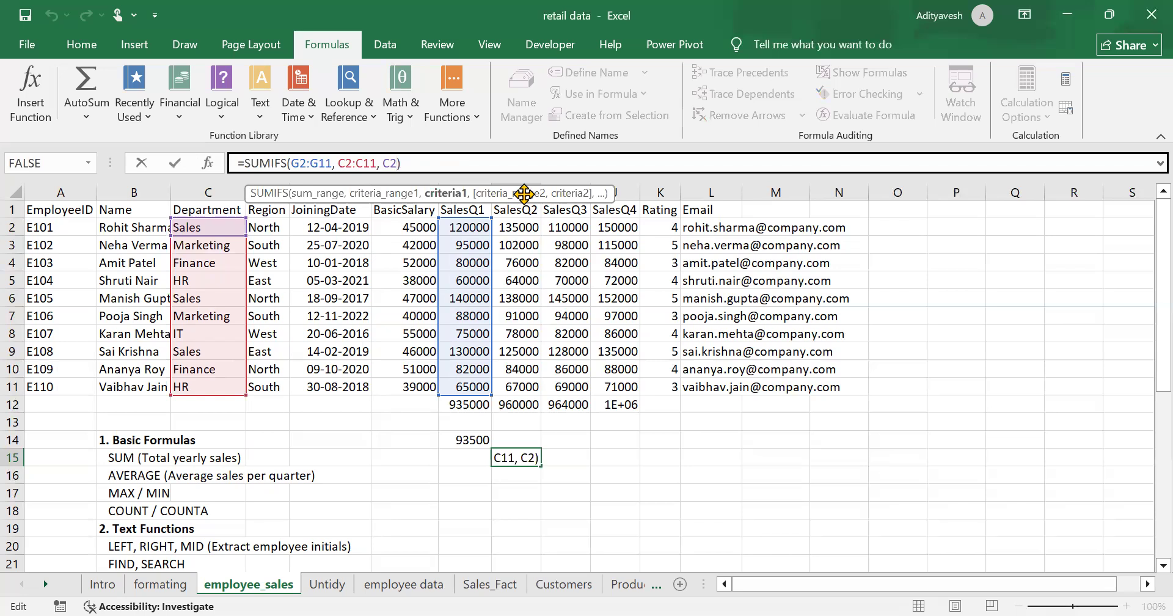
click(540, 462)
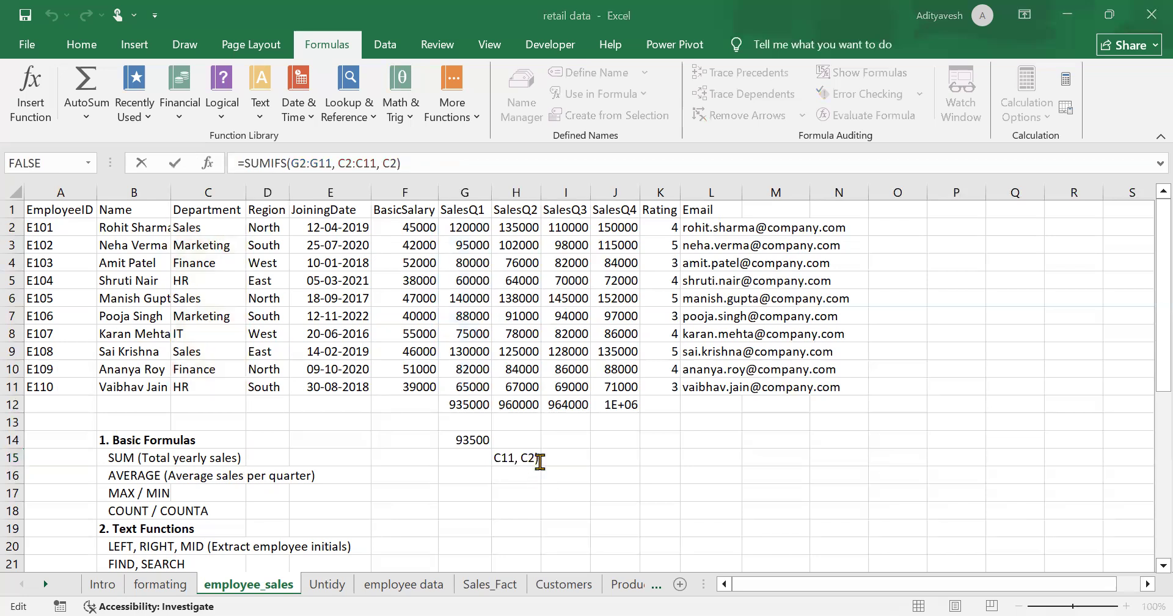
click(639, 487)
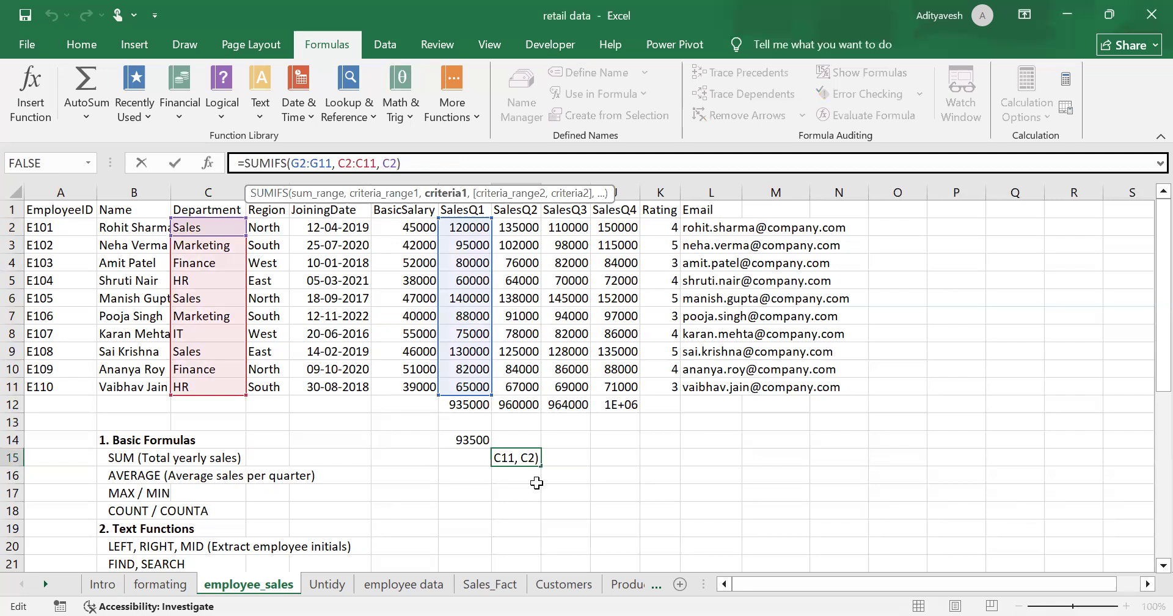
key(Return)
Step: Start a formula in H16 and check the descriptions of the AVERAGEIF and AVERAGEIFS functions
text(=)
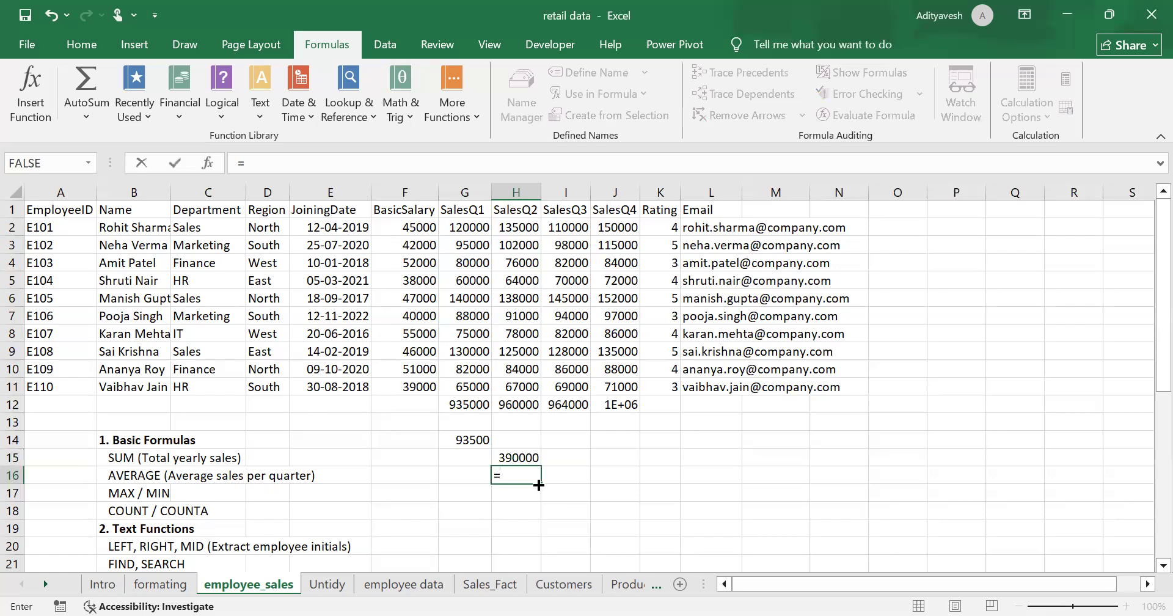
text(avera)
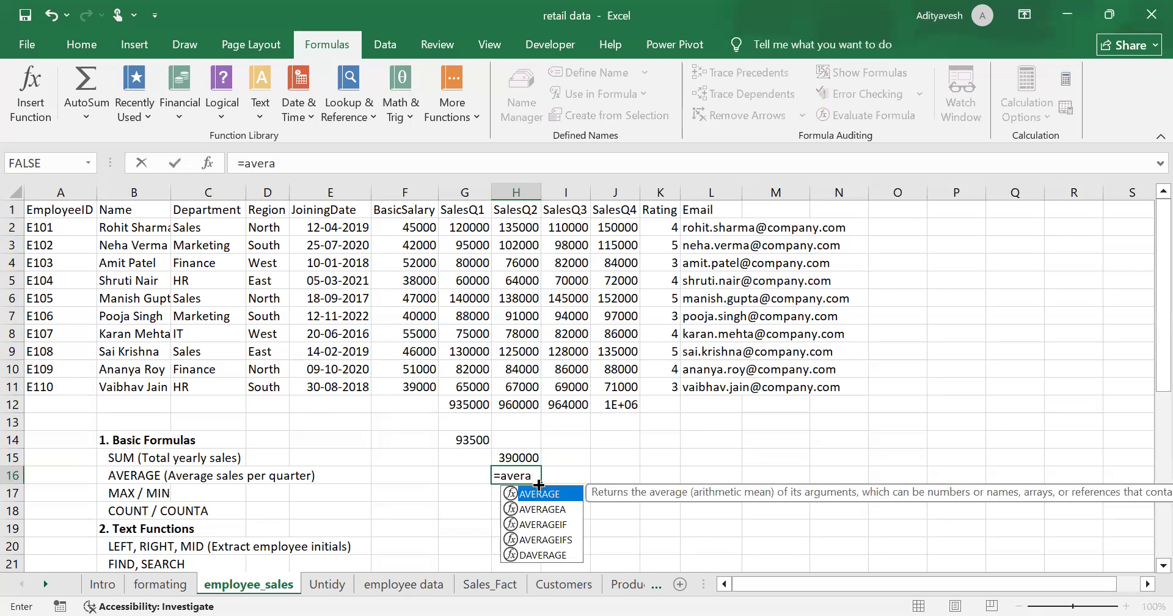
click(552, 525)
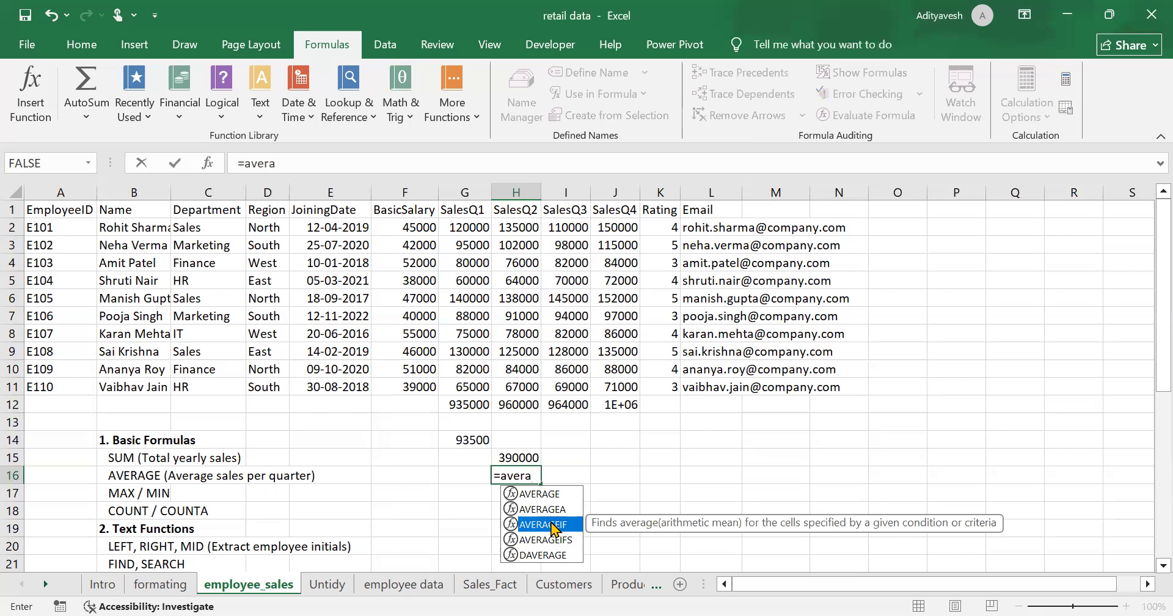
key(Down)
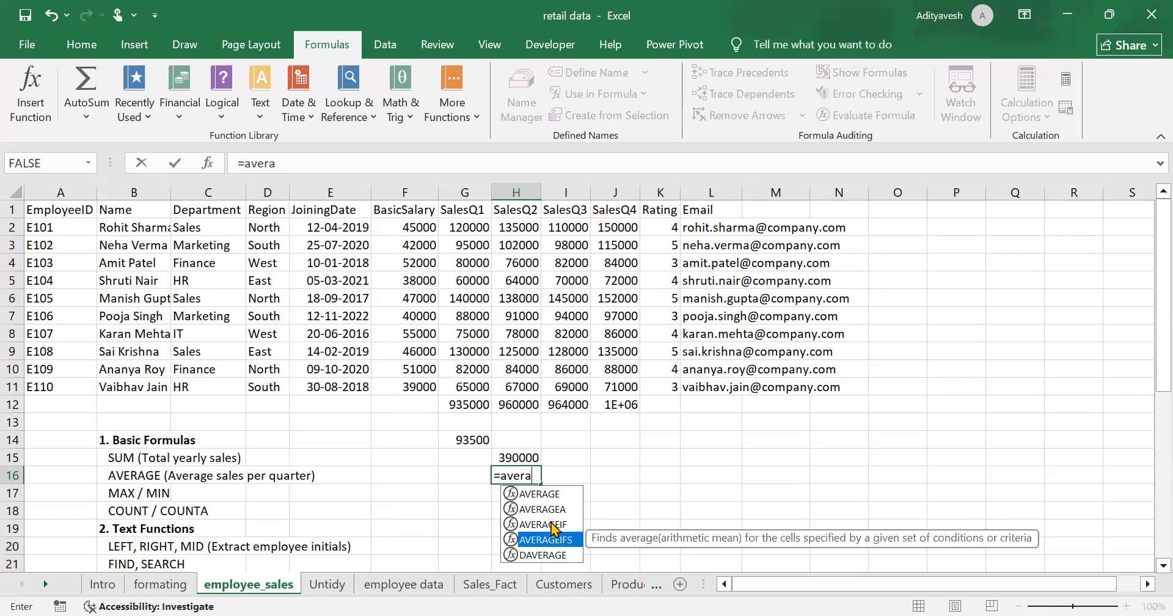
Step: Check the descriptions of COUNTIF and COUNTIFS in H16, and discard the unfinished formula
key(BackSpace)
key(BackSpace)
key(BackSpace)
key(BackSpace)
key(BackSpace)
text(cout)
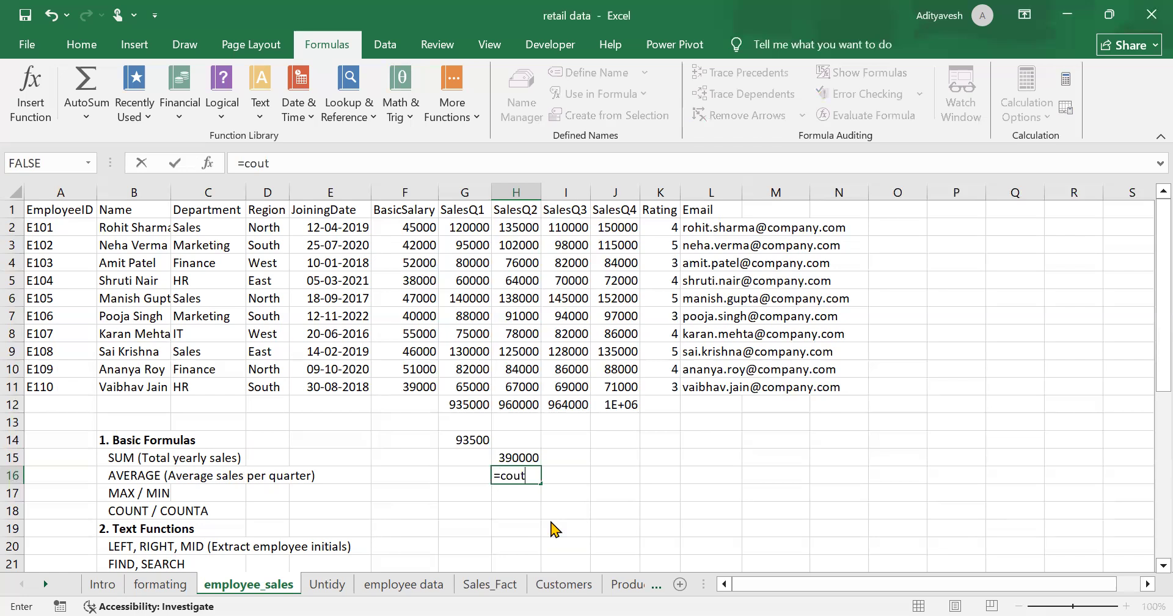
key(BackSpace)
text(ntif)
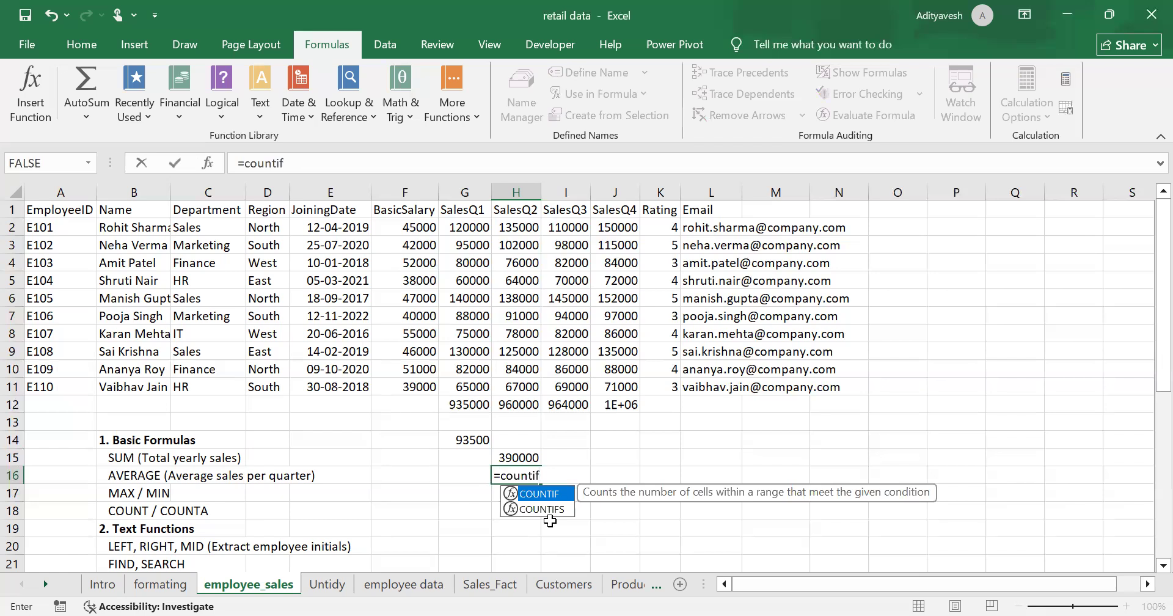
key(Down)
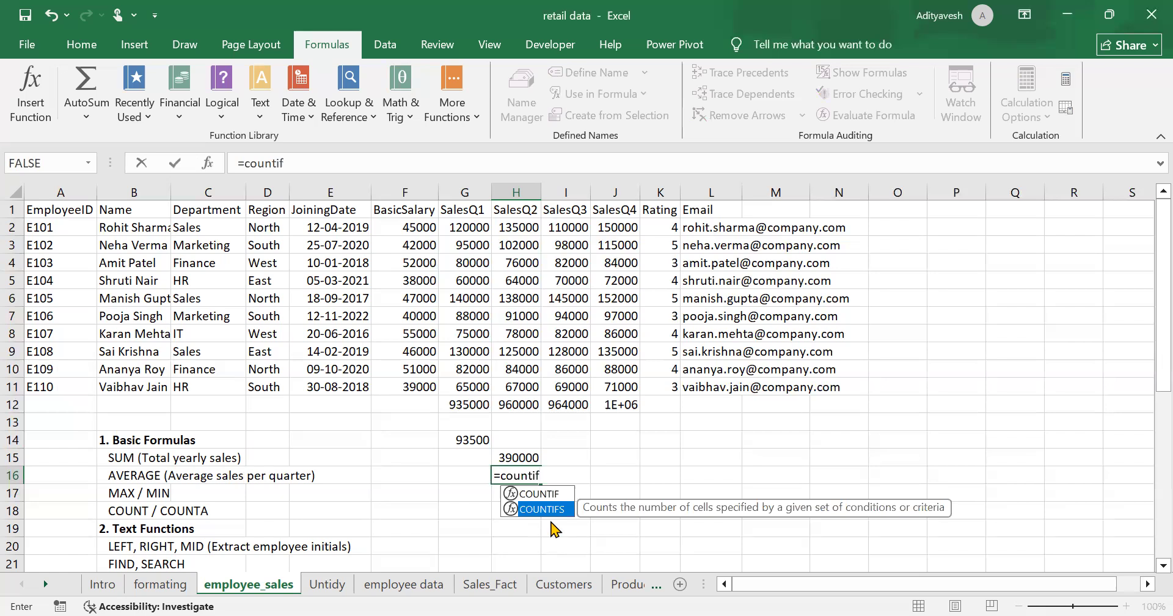
key(Escape)
click(464, 492)
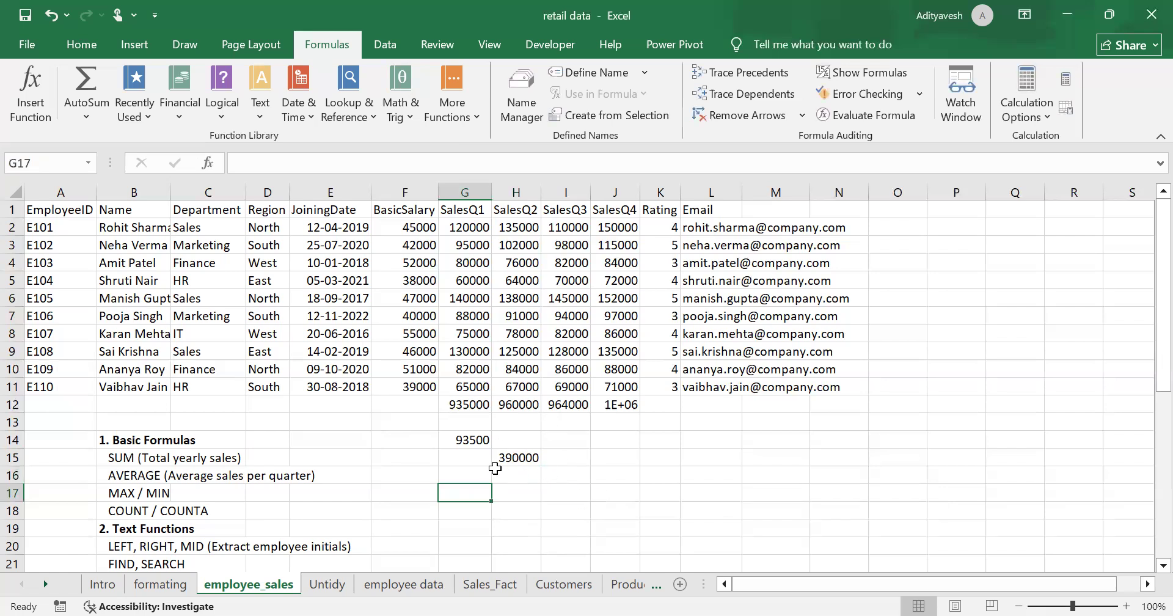
Step: Clear the test formulas from G14:H16 and enter the label text in G14
drag(463, 437, 540, 471)
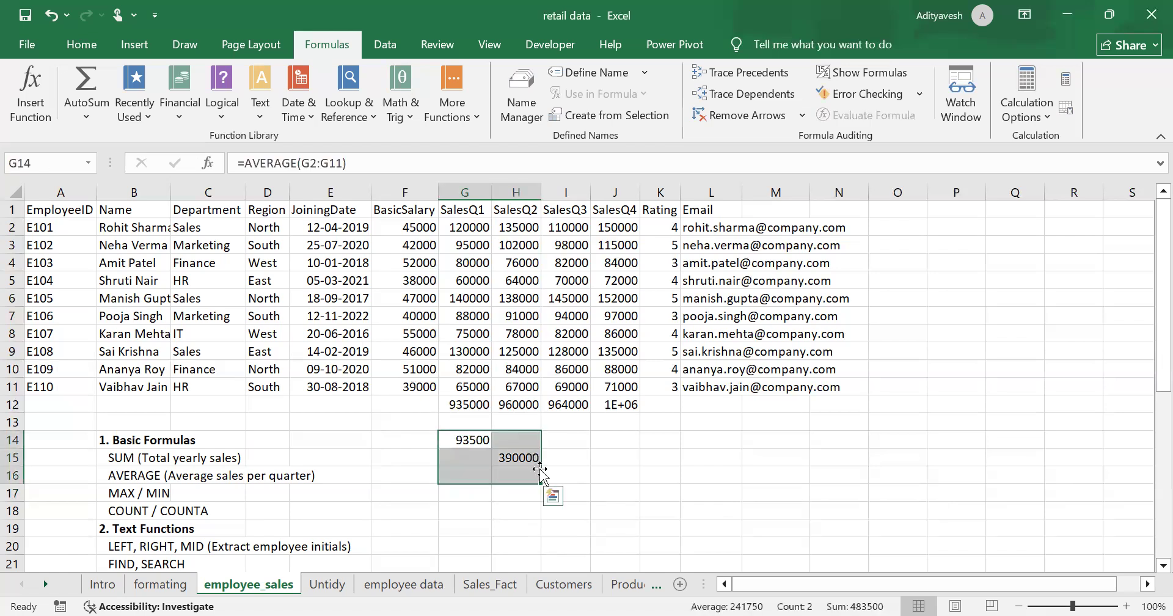
key(Delete)
click(461, 459)
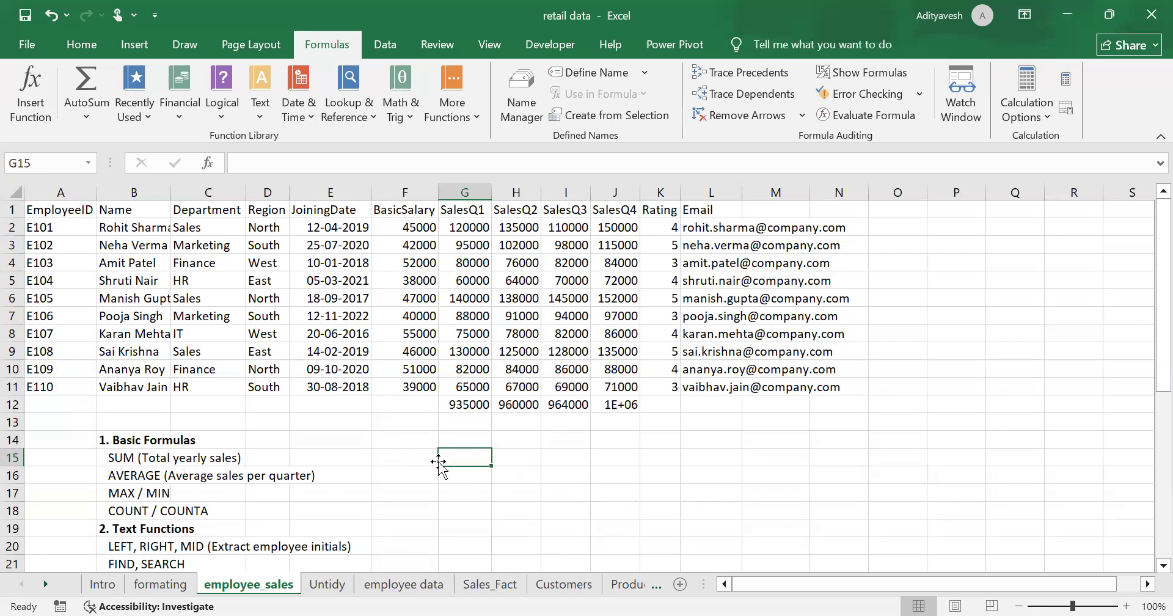
click(452, 439)
text(text)
key(Return)
Step: Enter the heading names in G16
drag(145, 225, 140, 378)
key(ctrl+c)
click(481, 476)
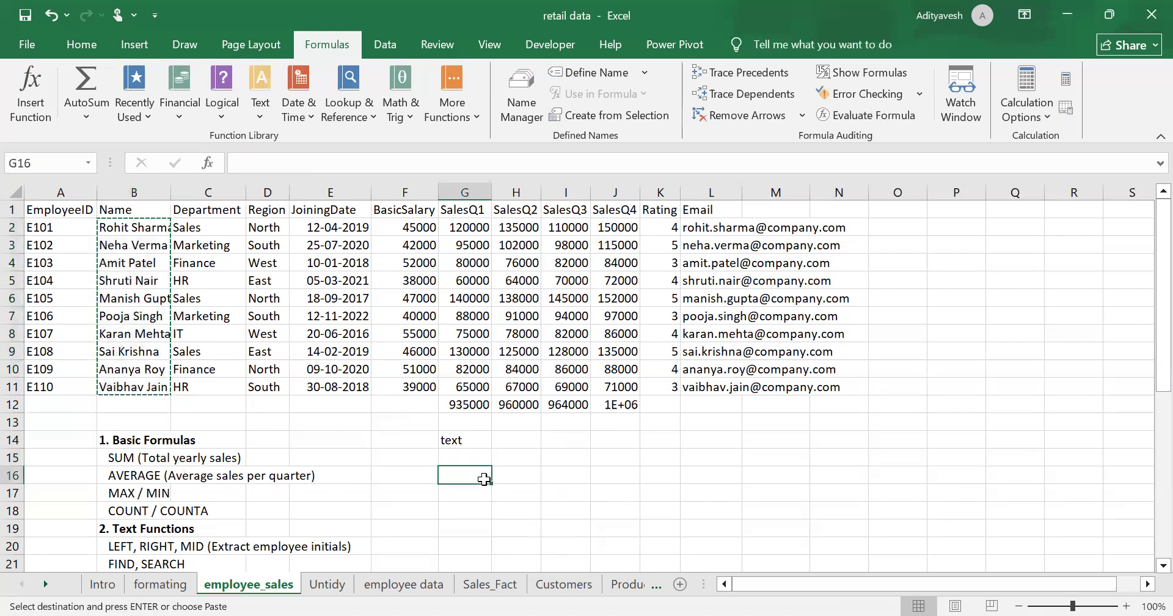
text(names)
key(Return)
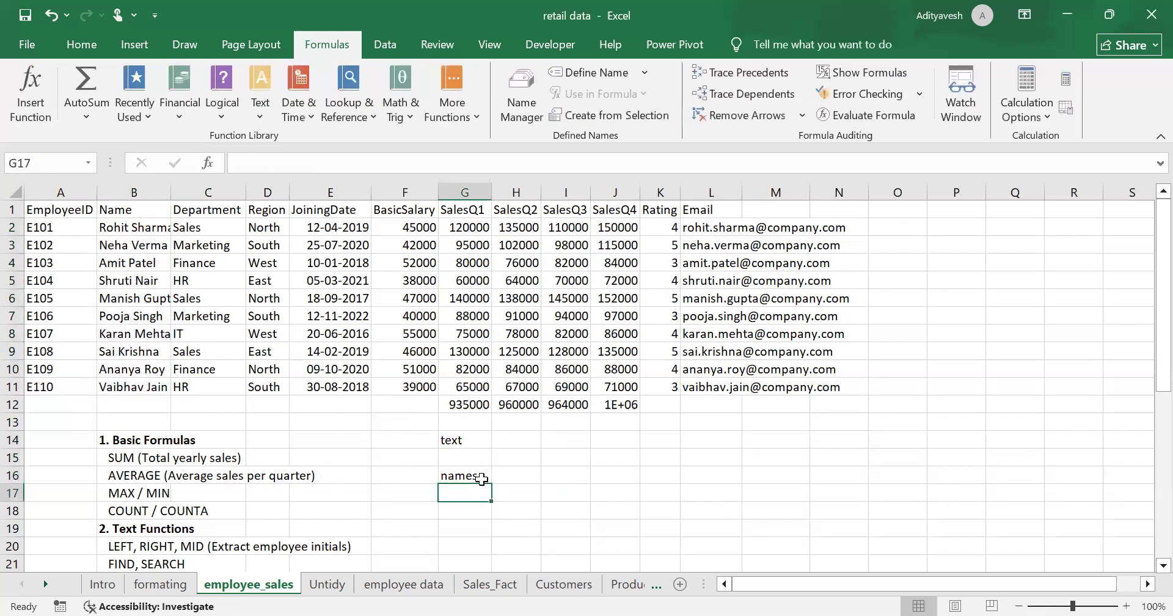
Step: Copy the employee names from B2:B11 into G17:G26 under the names heading
drag(139, 230, 143, 377)
key(ctrl+c)
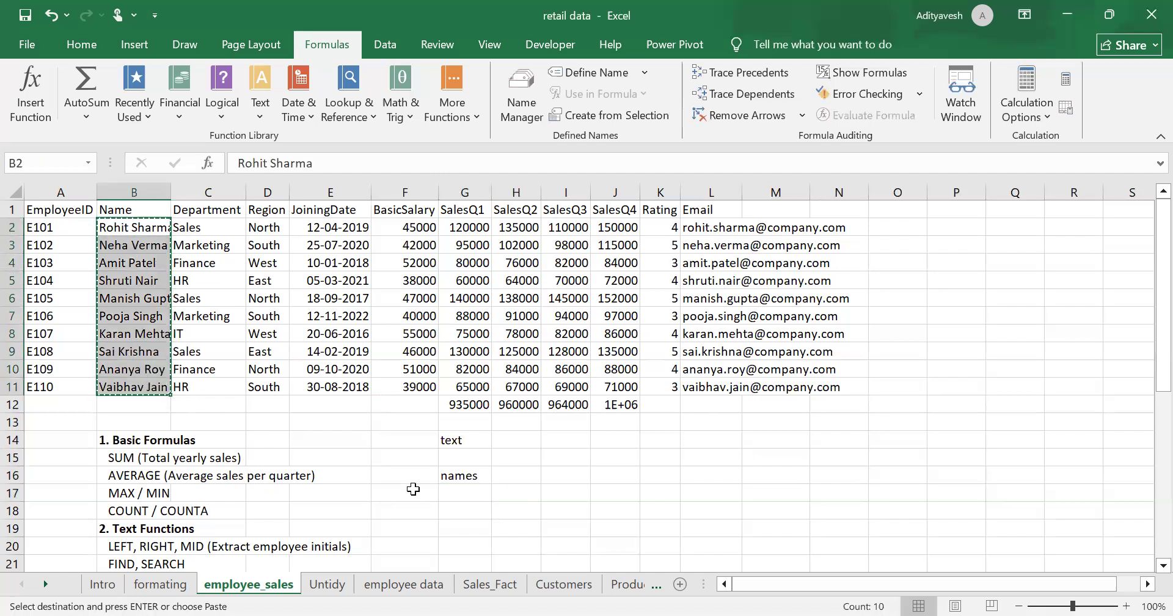
click(467, 493)
key(ctrl+v)
scroll(553, 387, down, 2)
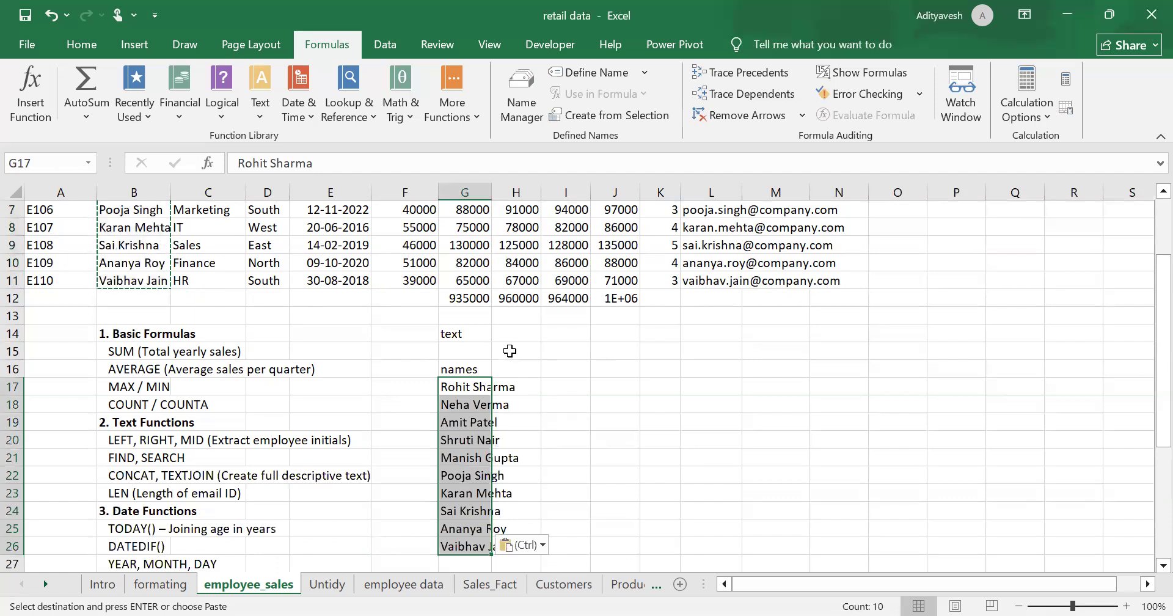
scroll(507, 336, down, 1)
click(524, 313)
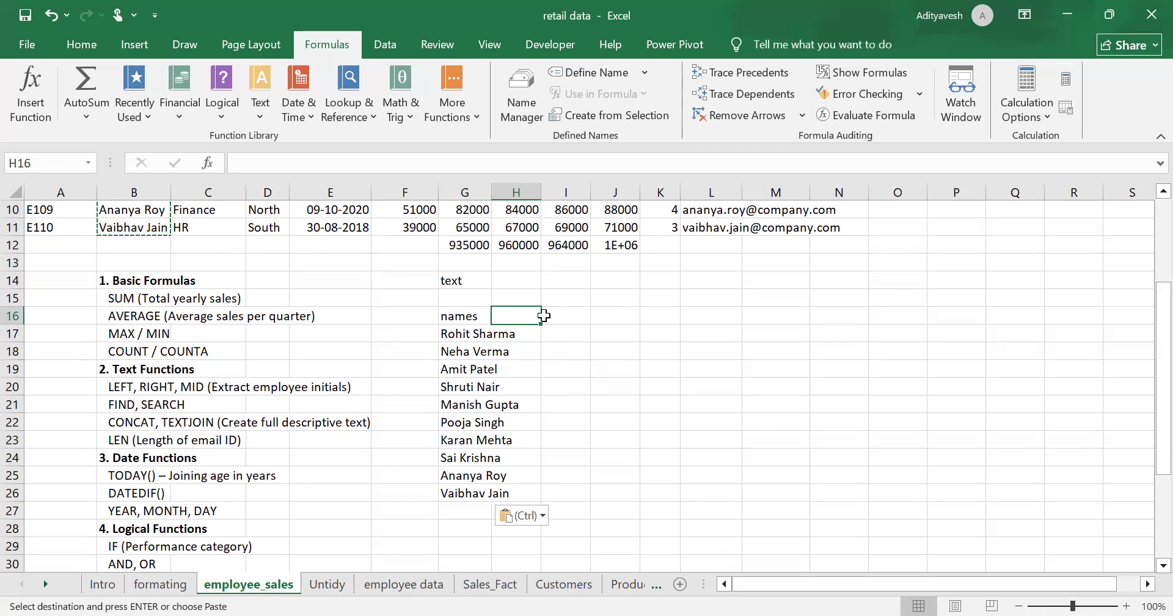
click(502, 333)
click(476, 331)
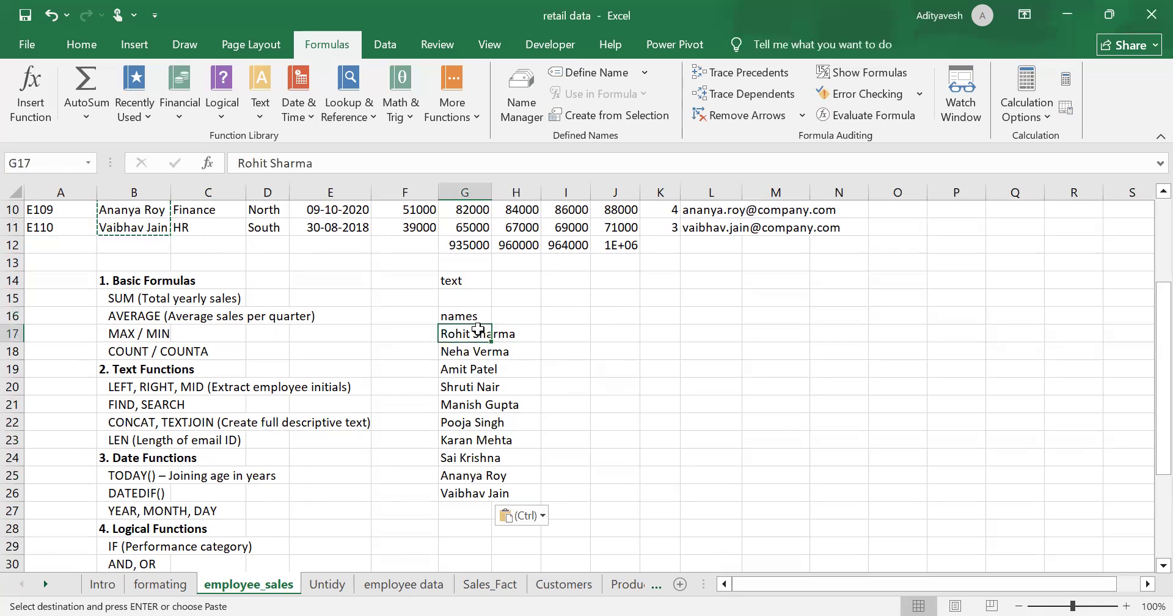
Step: List the text functions in H14 as "clean, trim, len, left,right, upper, lower,"
click(455, 280)
click(524, 281)
key(Escape)
text(clean, tr)
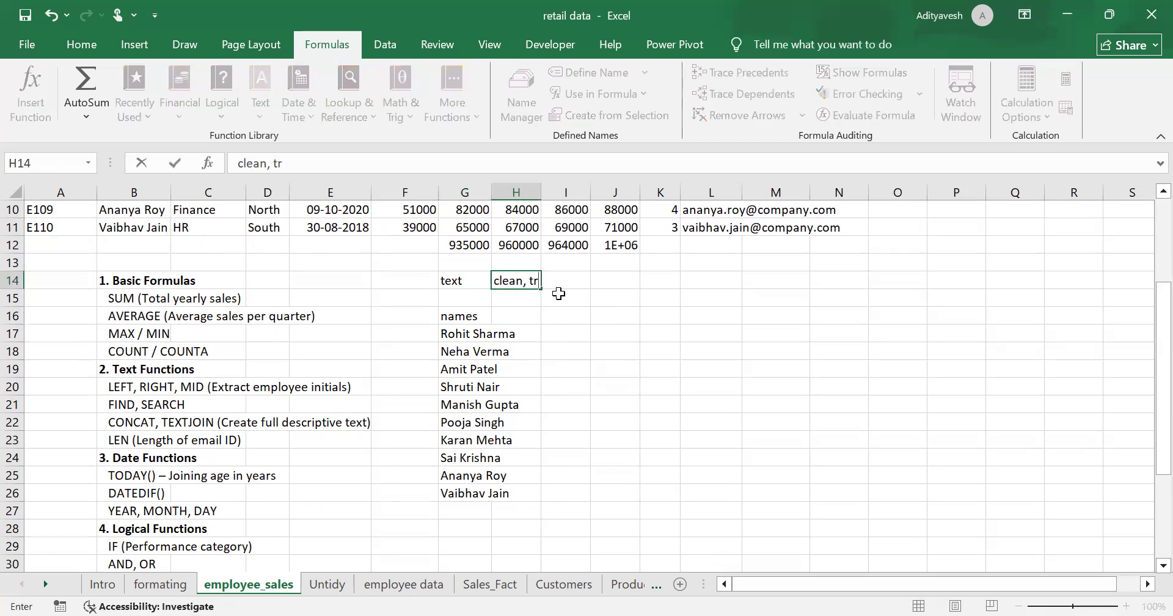
text(im, len, left,right,)
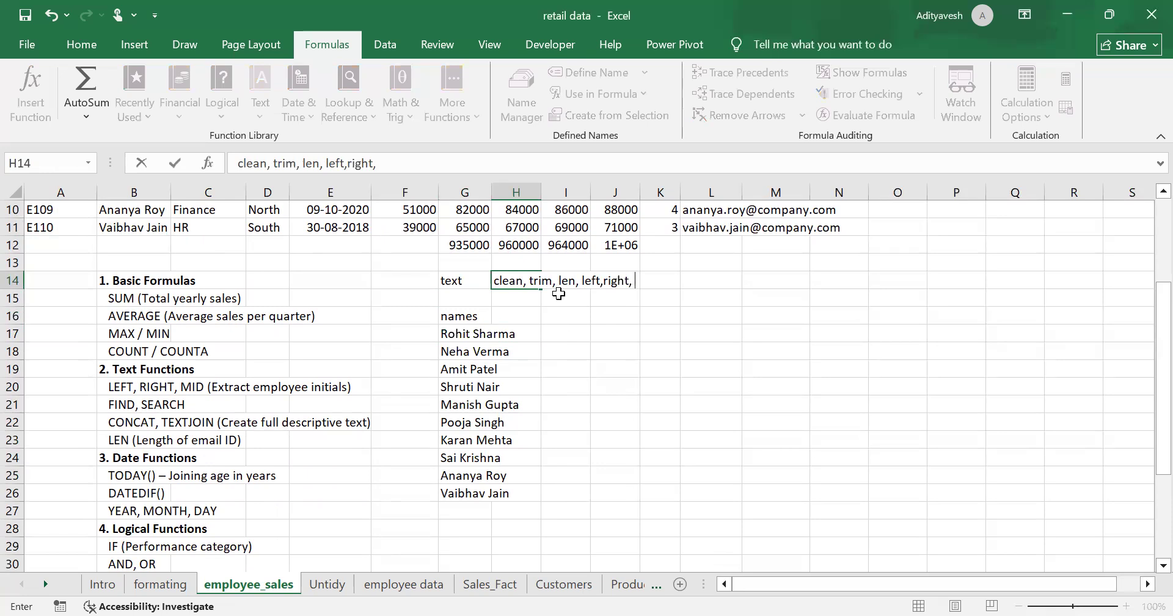
text(upper, lower)
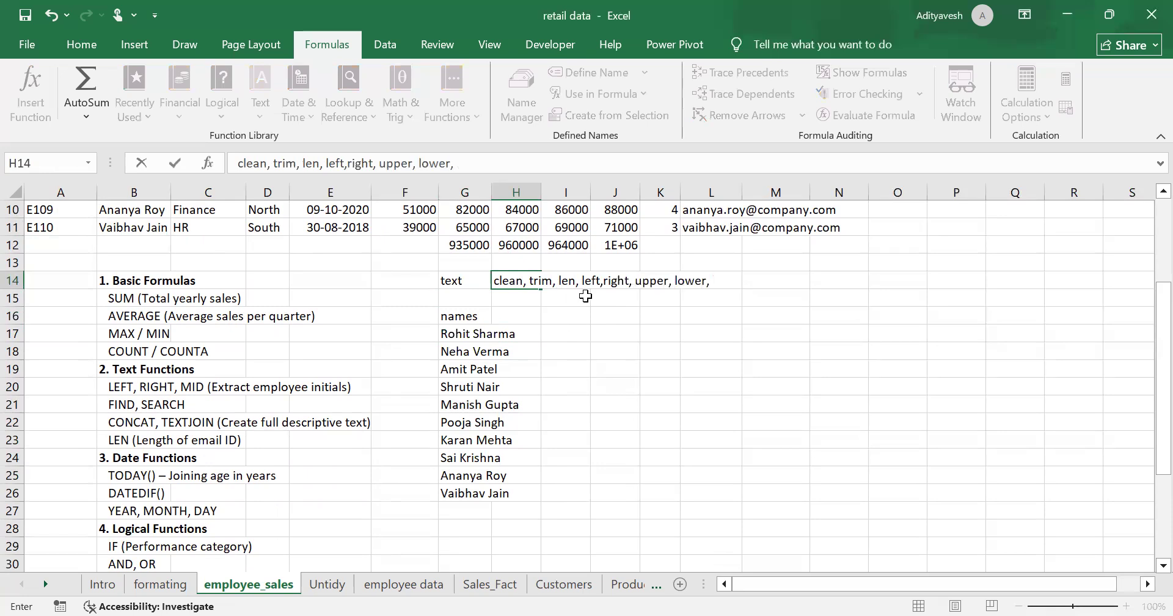
text(,)
key(Return)
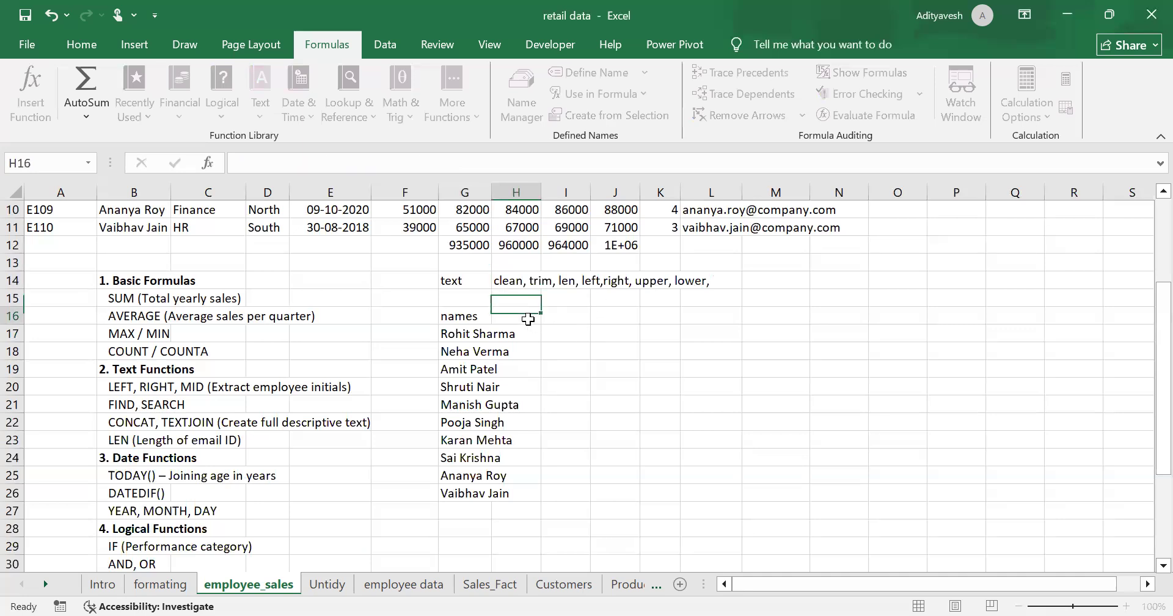
Step: Enter =UPPER(G17) in H17 and fill it down to H26 to convert the names to uppercase
drag(467, 333, 461, 493)
click(460, 493)
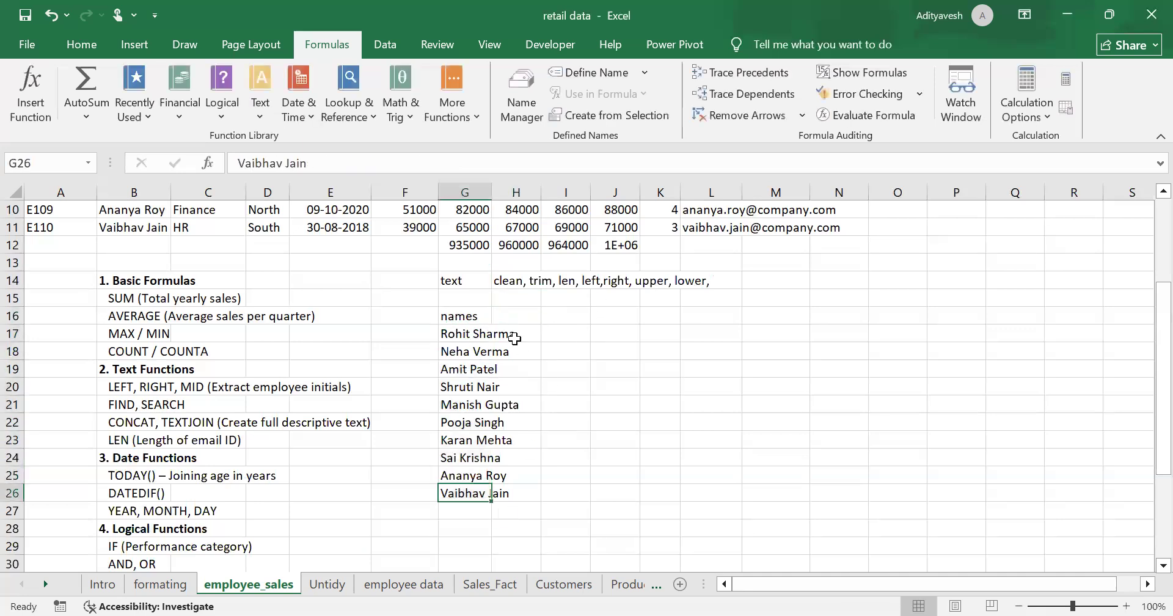
click(529, 333)
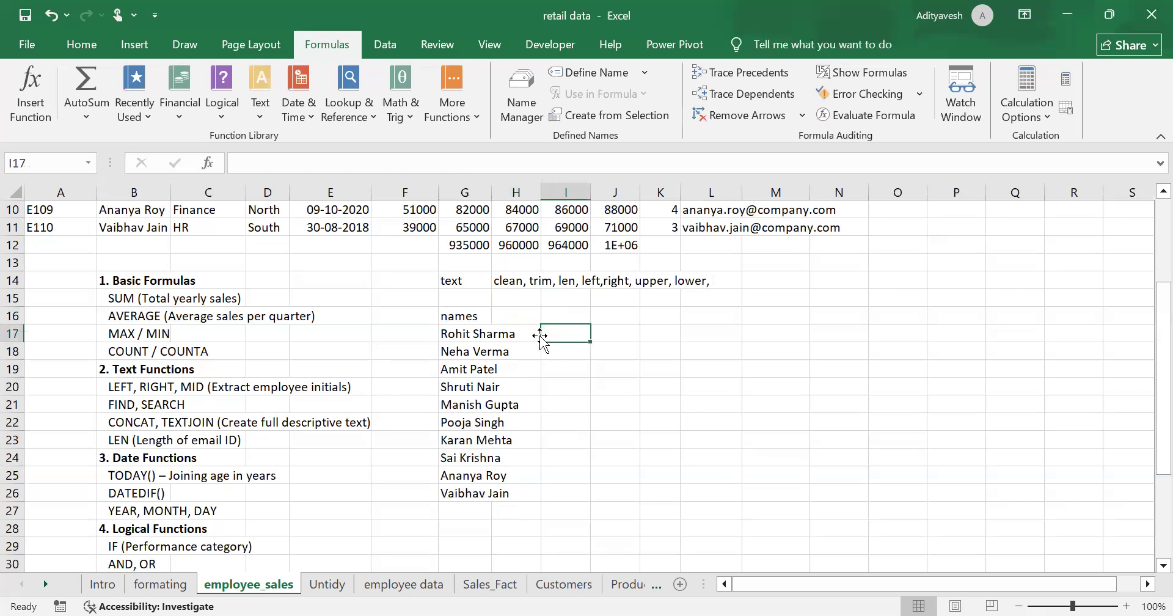
text(=)
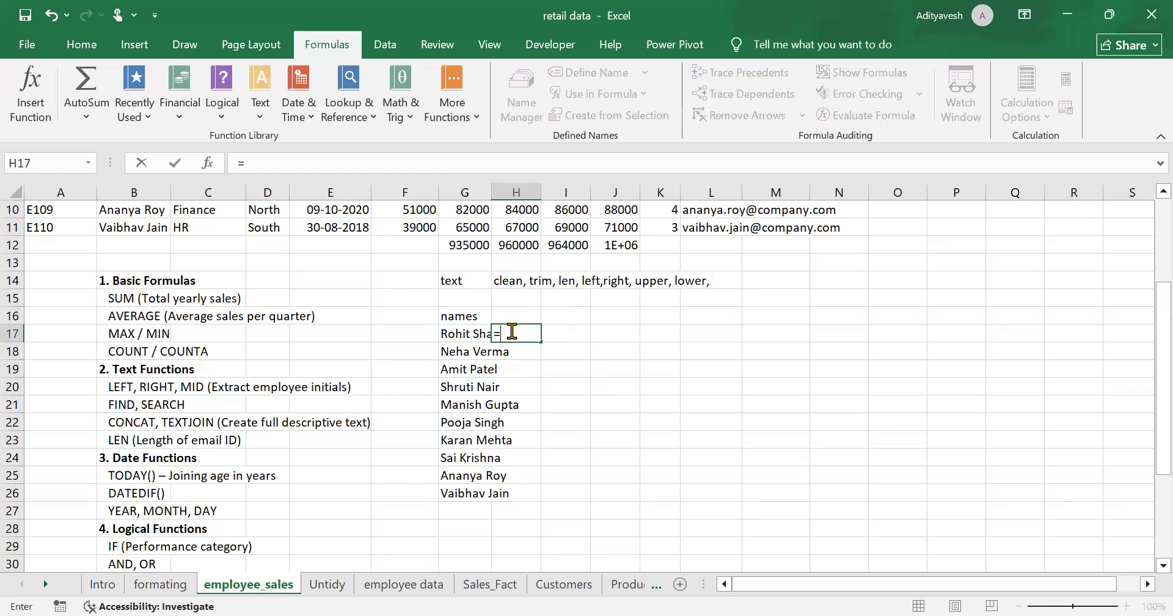
text(UPPER()
click(446, 334)
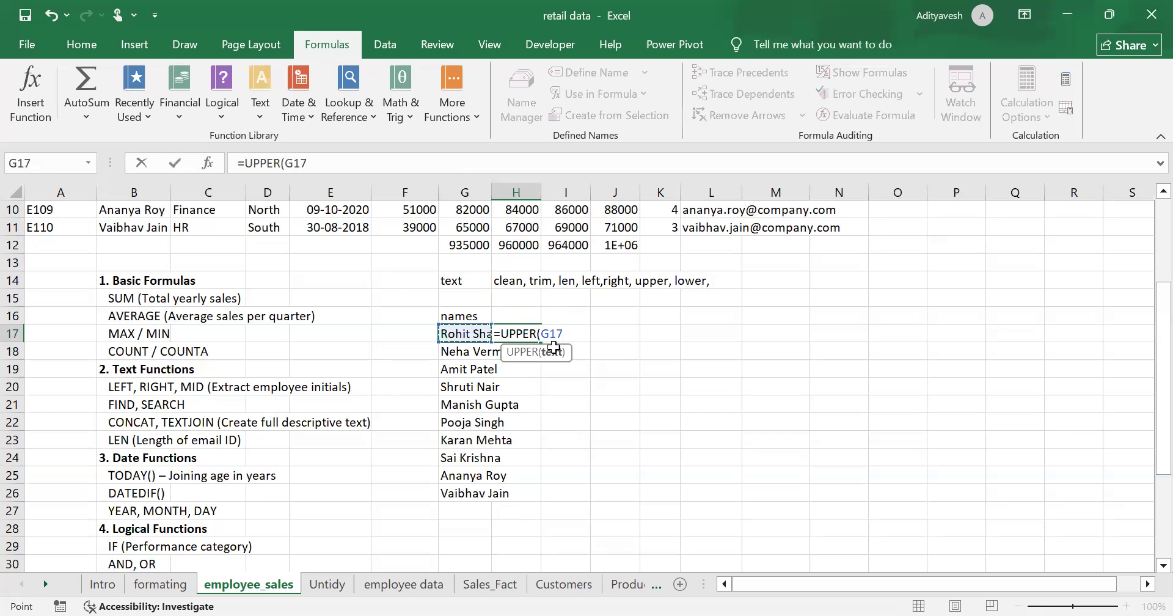
key(Return)
click(530, 336)
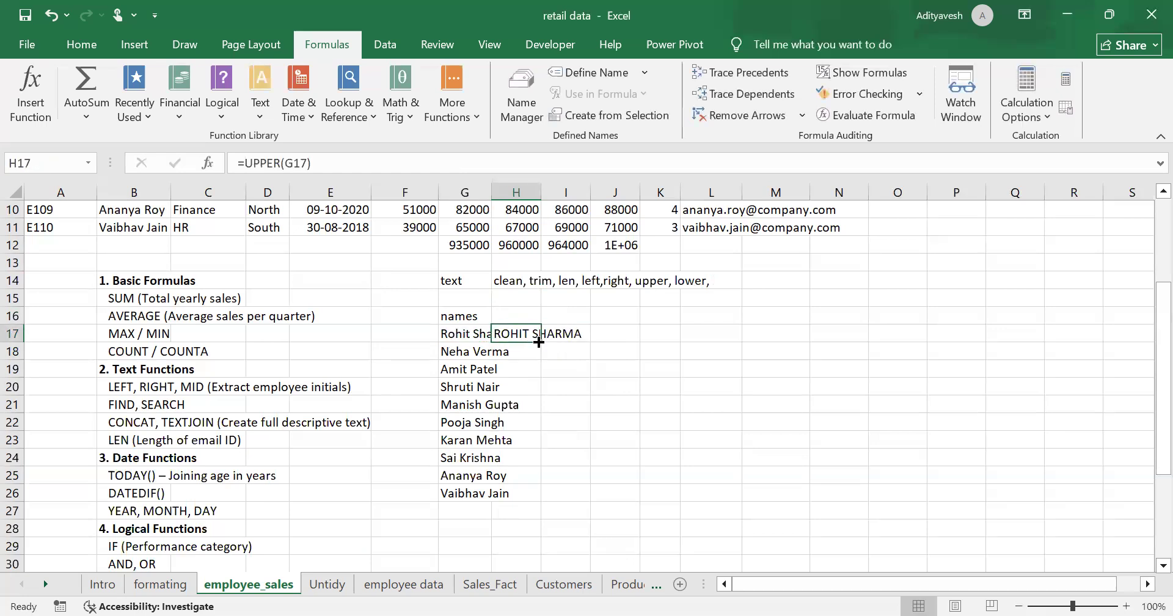
double_click(539, 342)
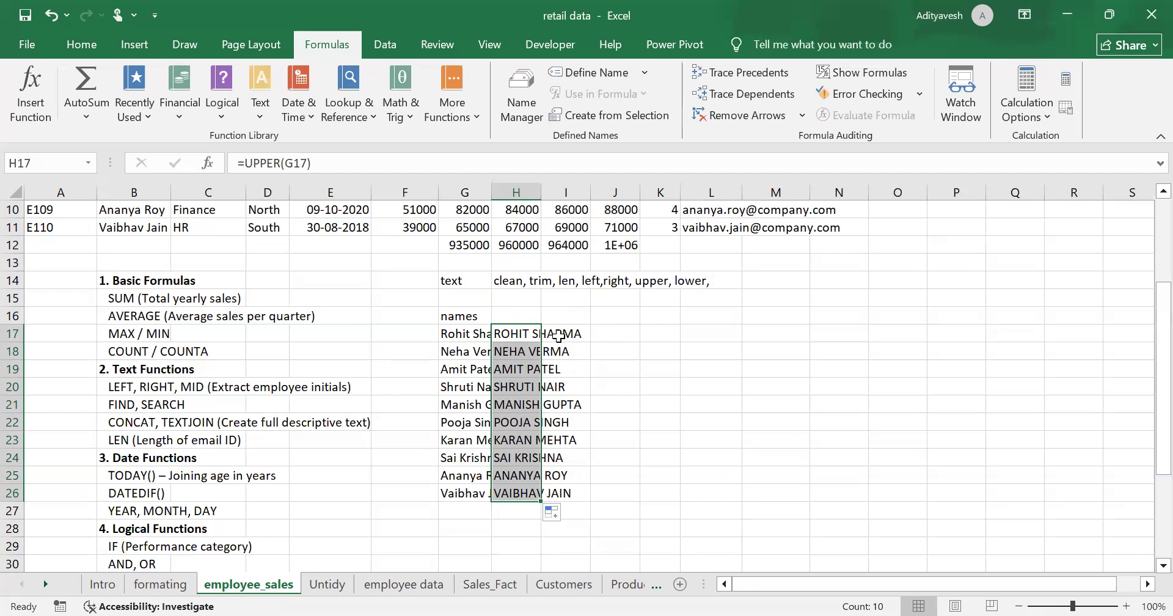
Step: Enter =PROPER(G17) in I17 and fill it down to I26 to put the names in proper case
click(560, 334)
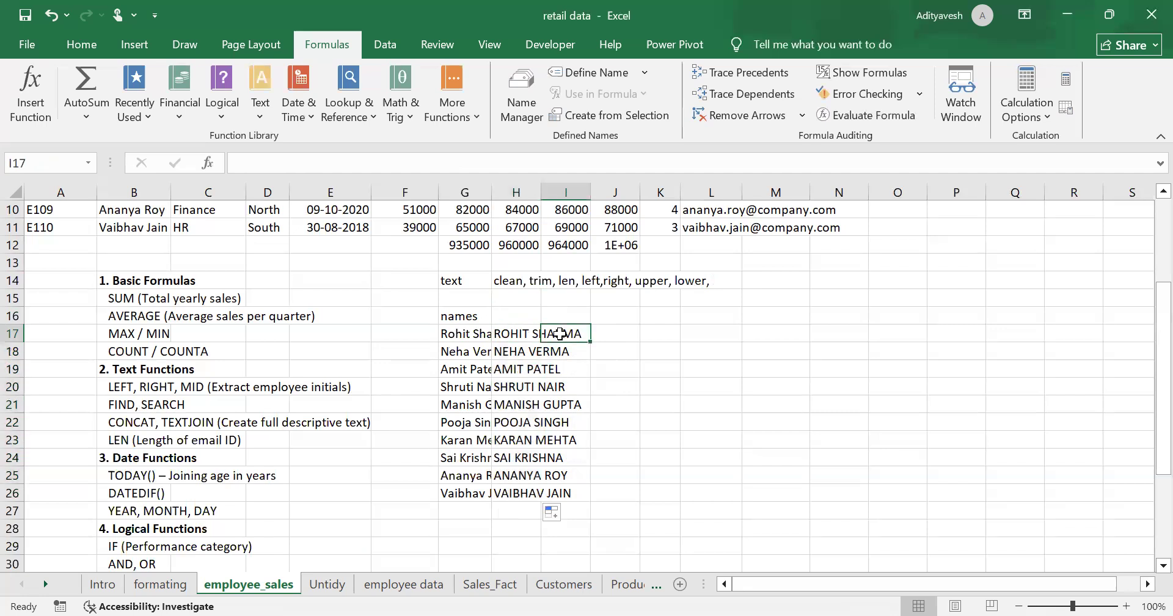
text(=prope)
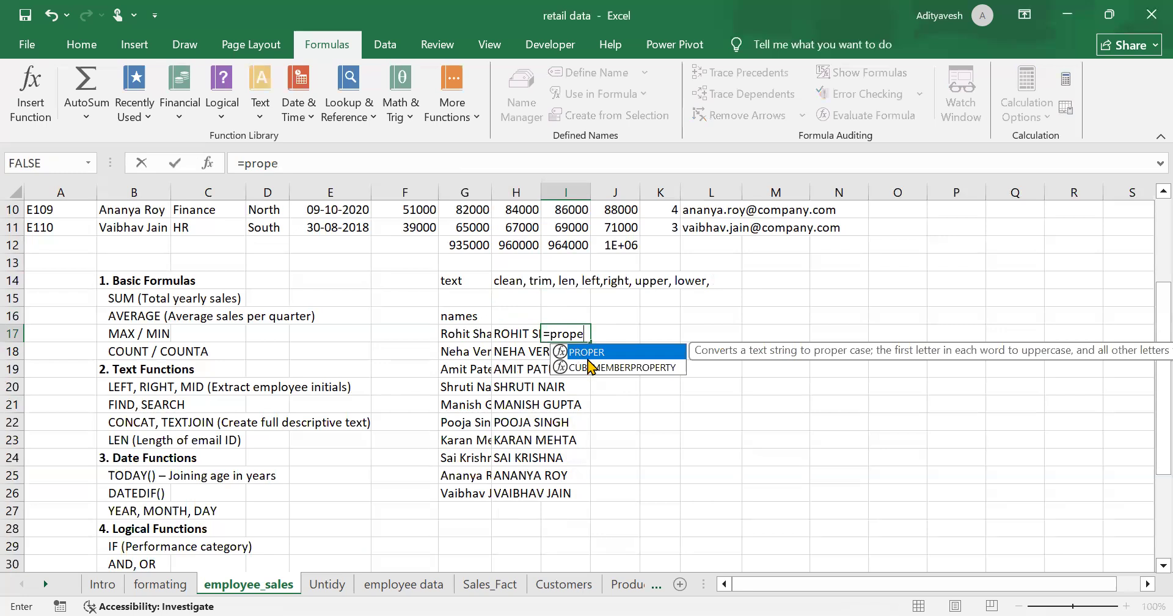
key(Tab)
click(473, 332)
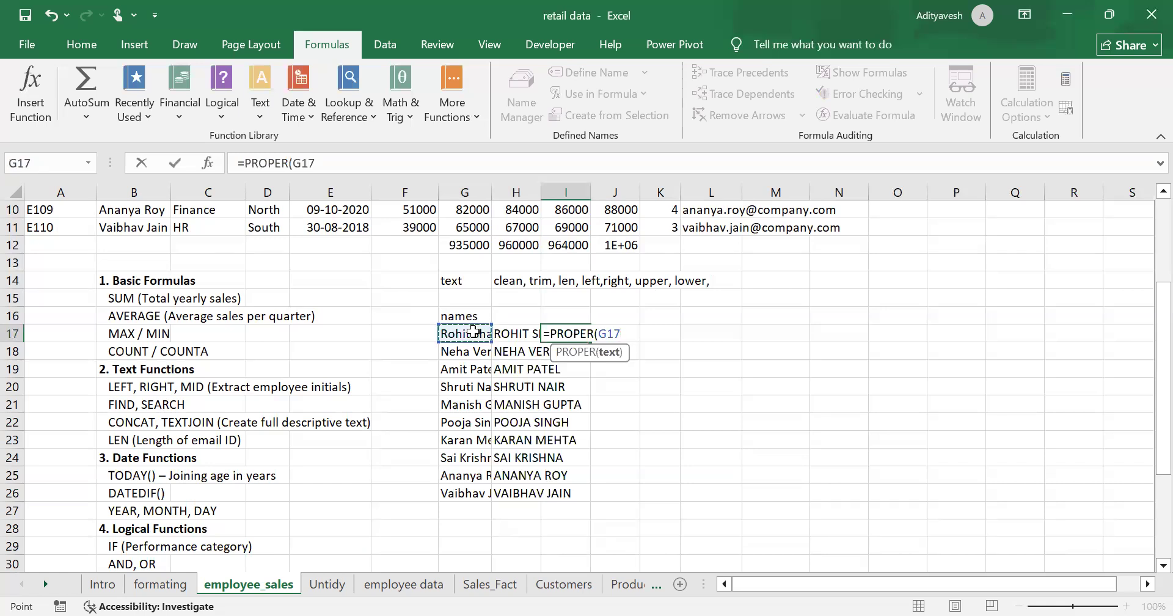
key(Return)
click(559, 334)
double_click(589, 342)
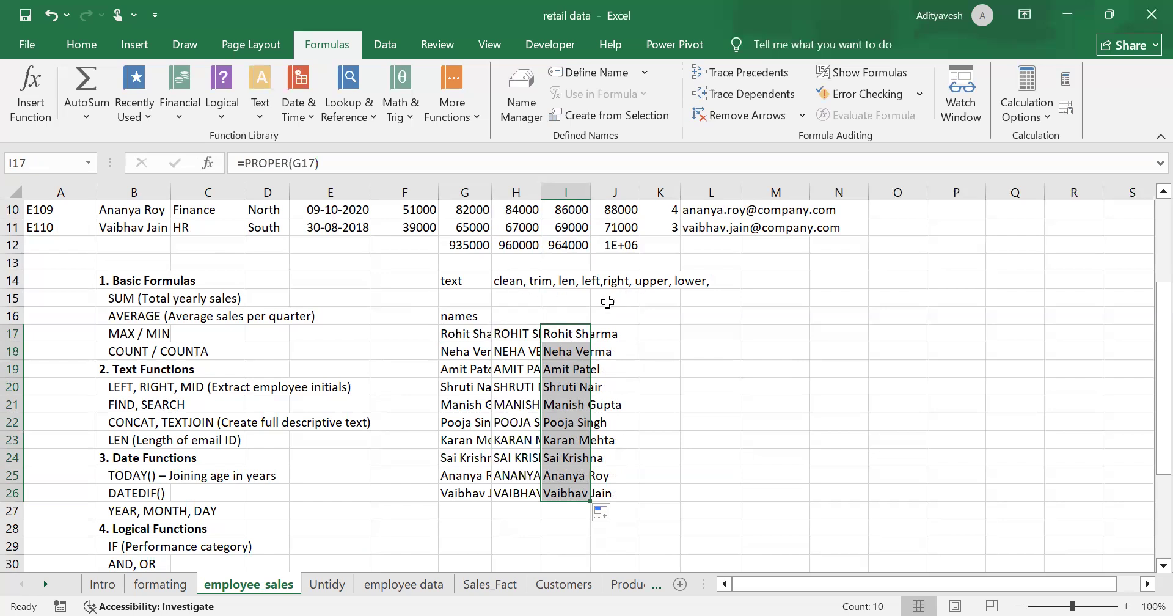
Step: Enter =LEN(G17) in J17 and fill it down to J26 to count each name's characters
click(453, 334)
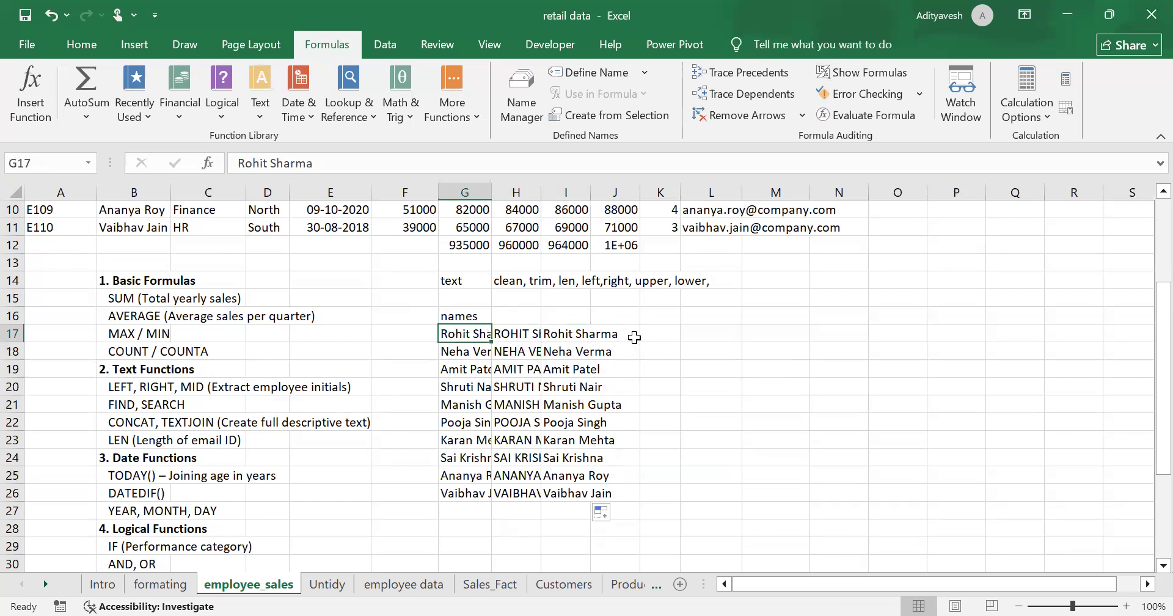
click(600, 335)
text(=)
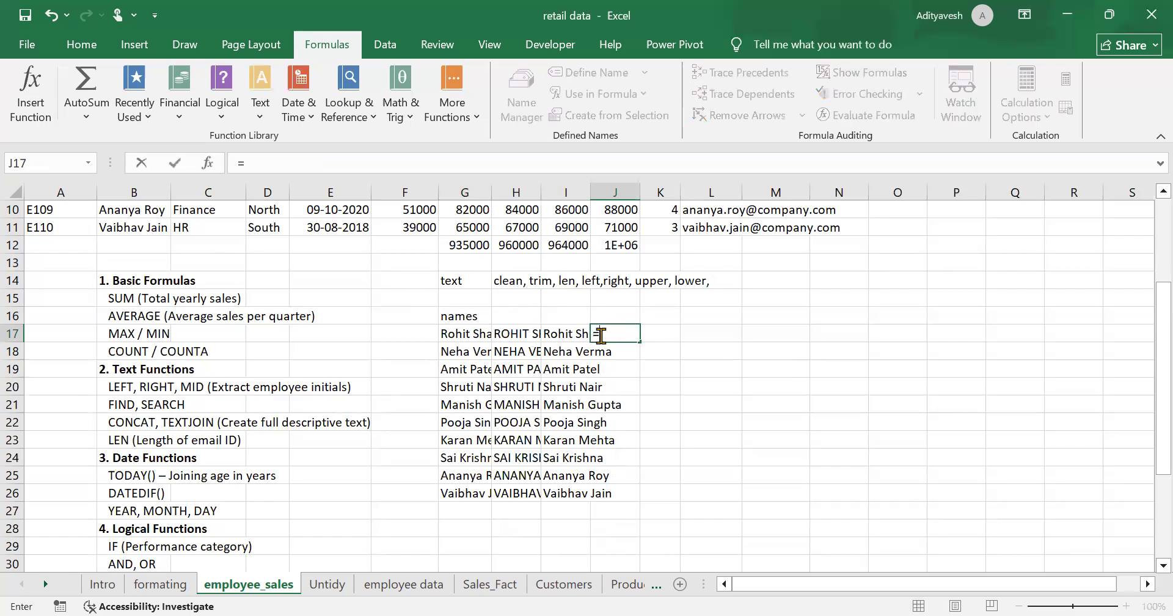
text(len()
click(471, 334)
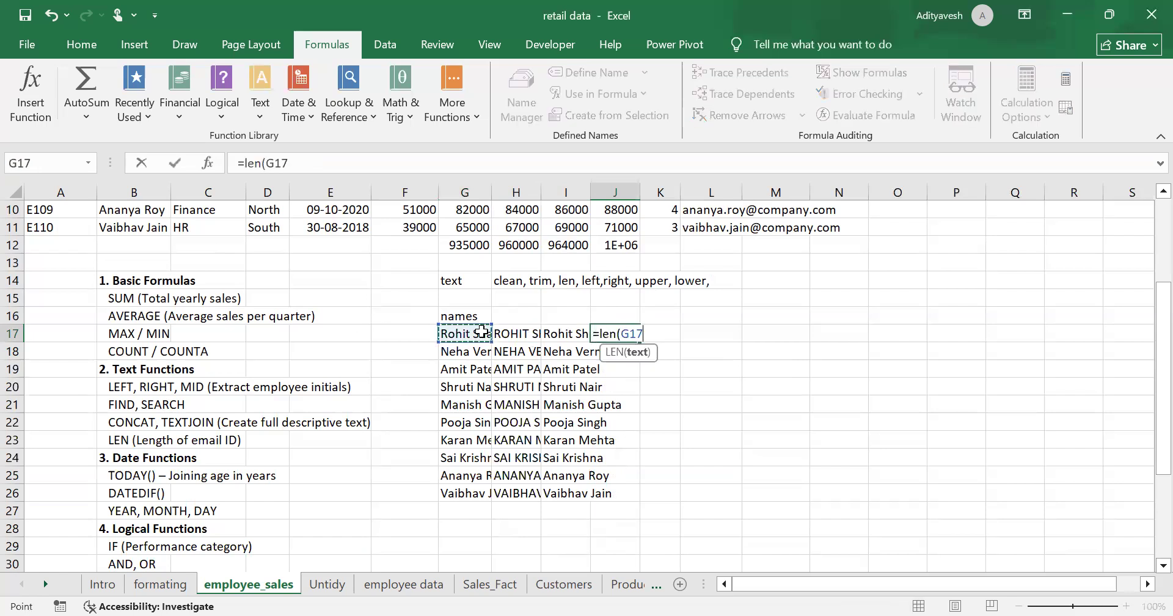
key(Return)
click(633, 333)
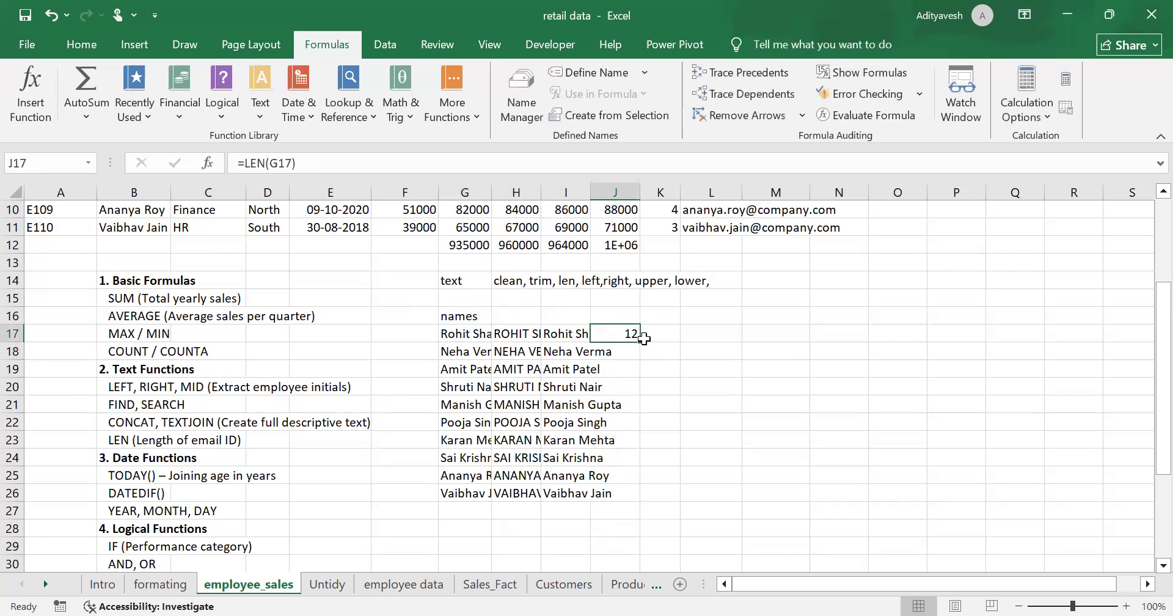
double_click(638, 340)
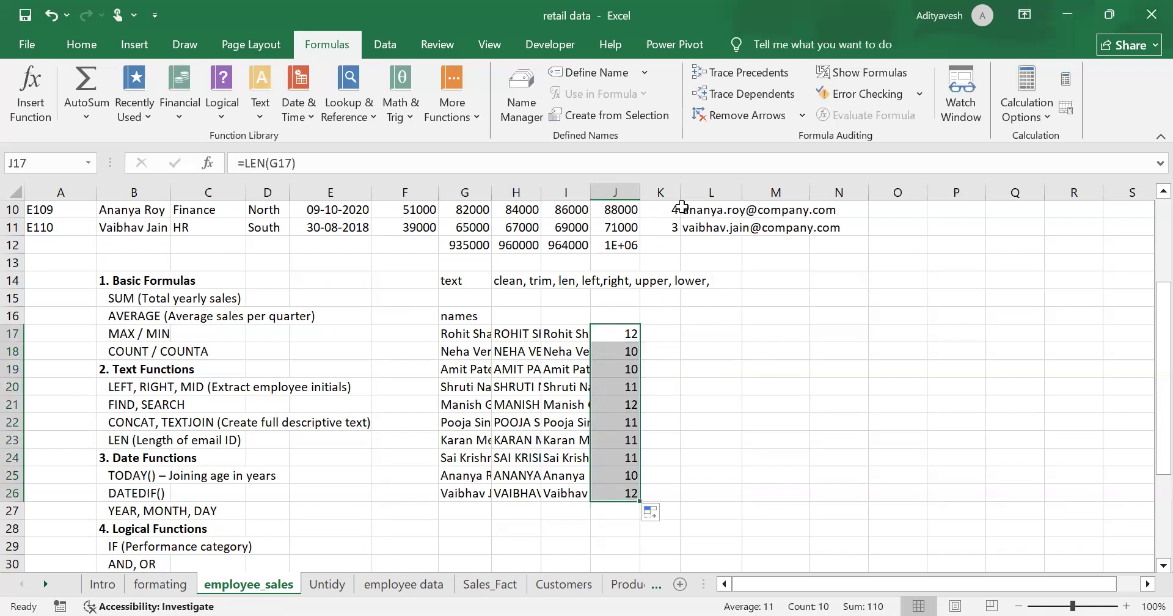
Step: Enter the headings left, right and mid in K16, L16 and M16
click(678, 316)
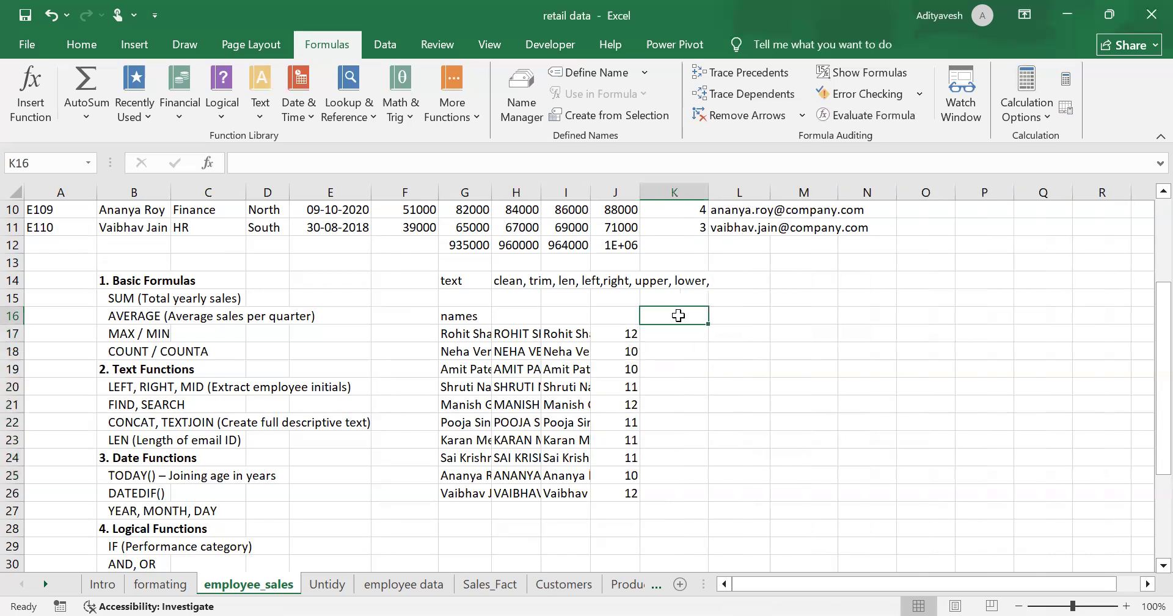
text(left)
key(Return)
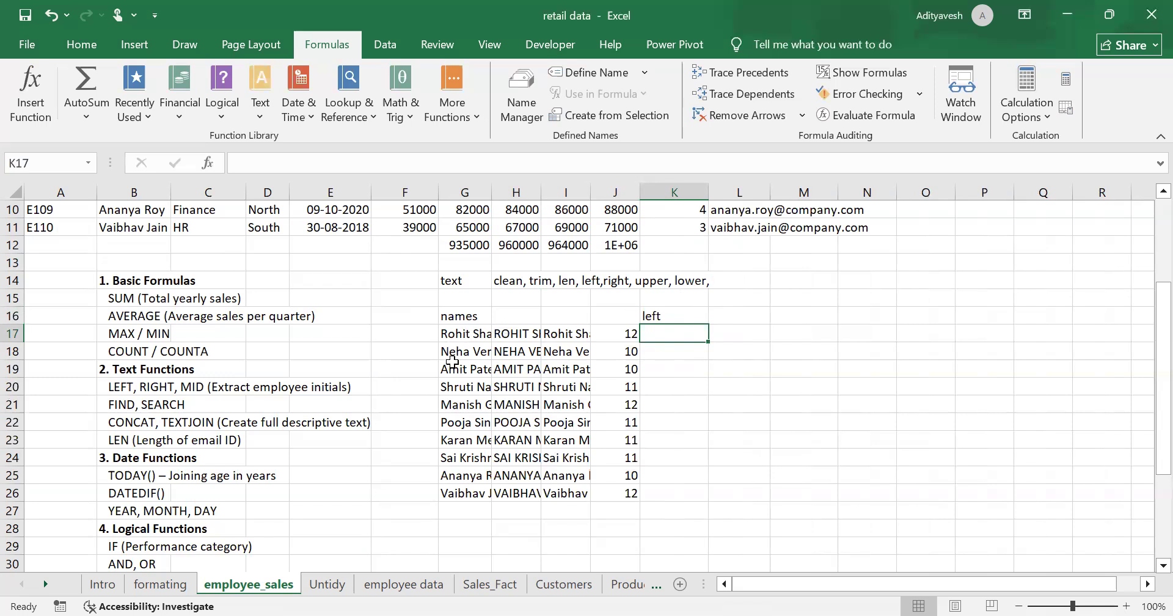
click(725, 317)
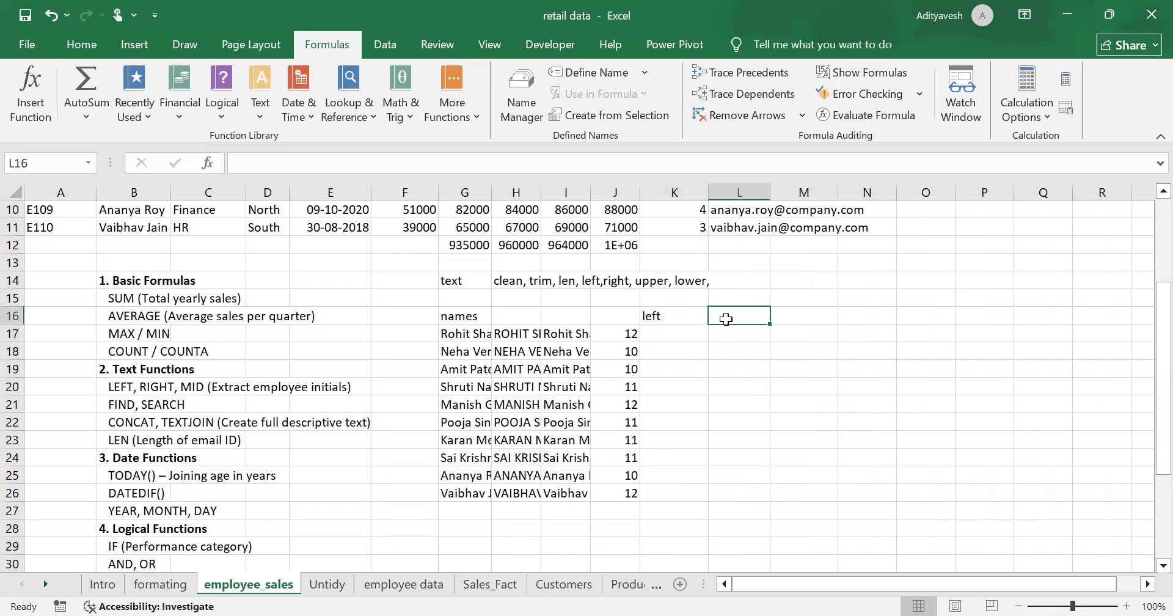
text(right)
key(Return)
click(725, 317)
key(Right)
text(mid)
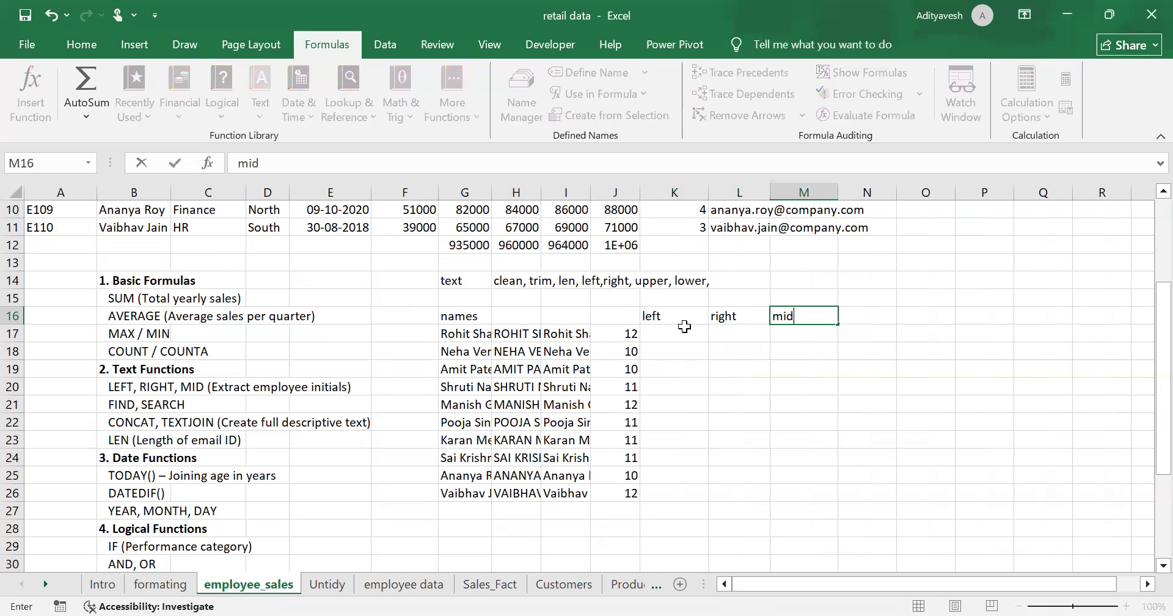
Step: Enter =LEFT(G17, 5) in K17 to extract the first five characters of the name, and review its arguments
click(667, 337)
text(=)
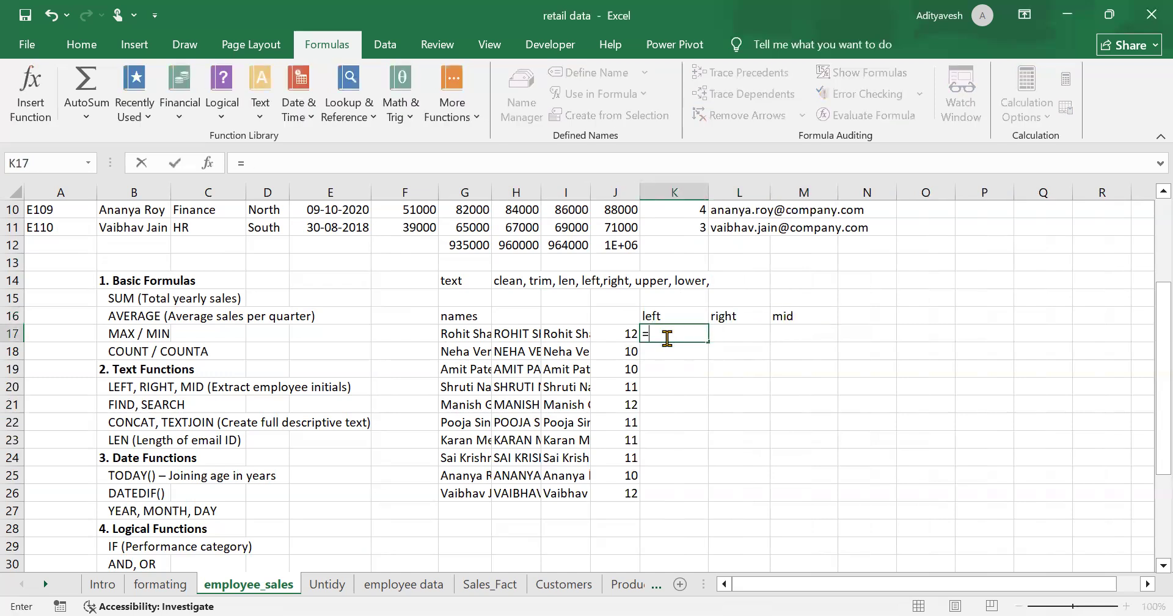
text(left)
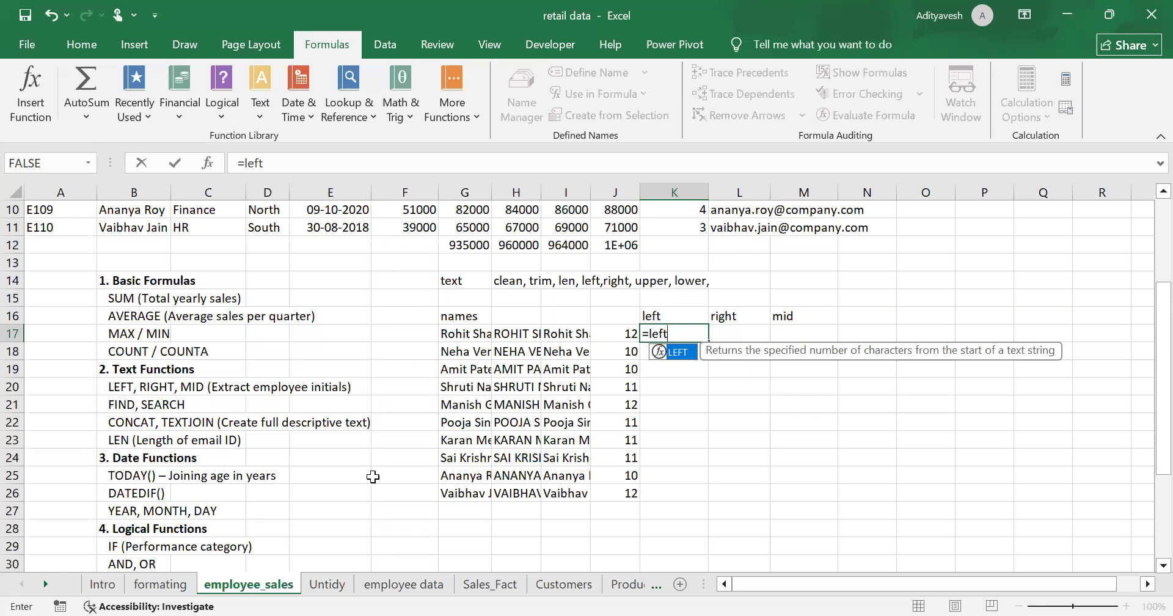
text(()
click(476, 332)
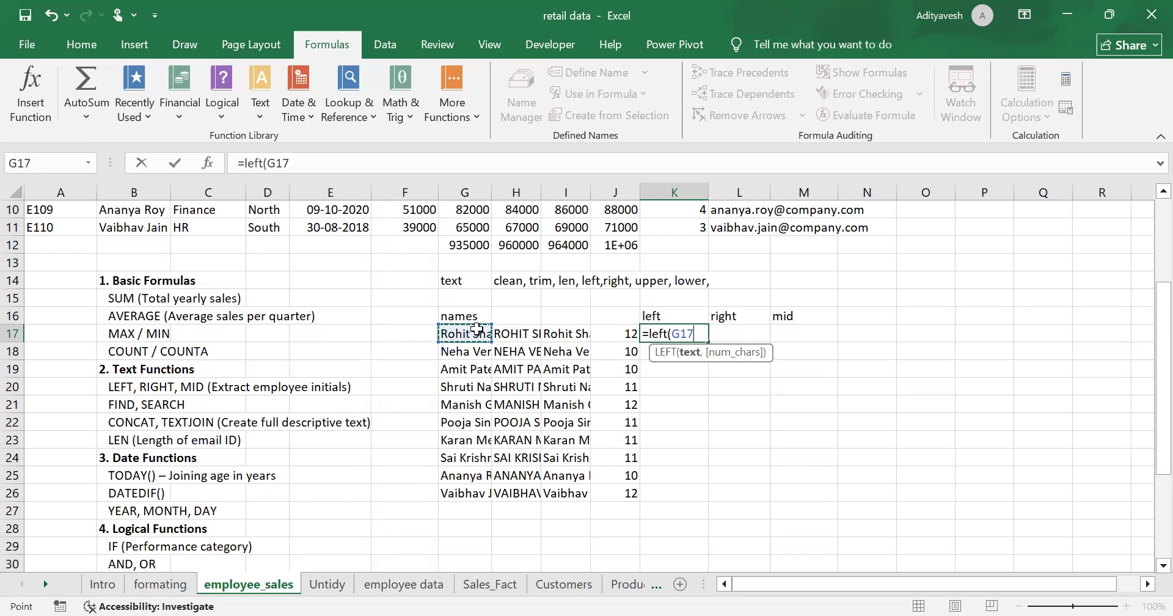
text(, 5))
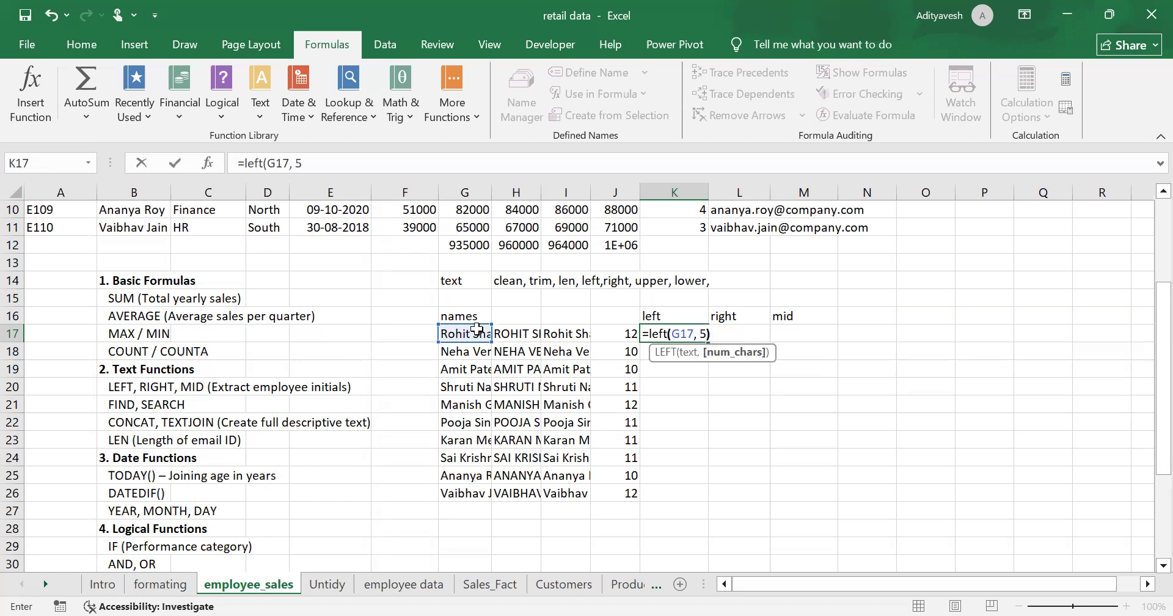
key(Return)
click(676, 332)
click(286, 161)
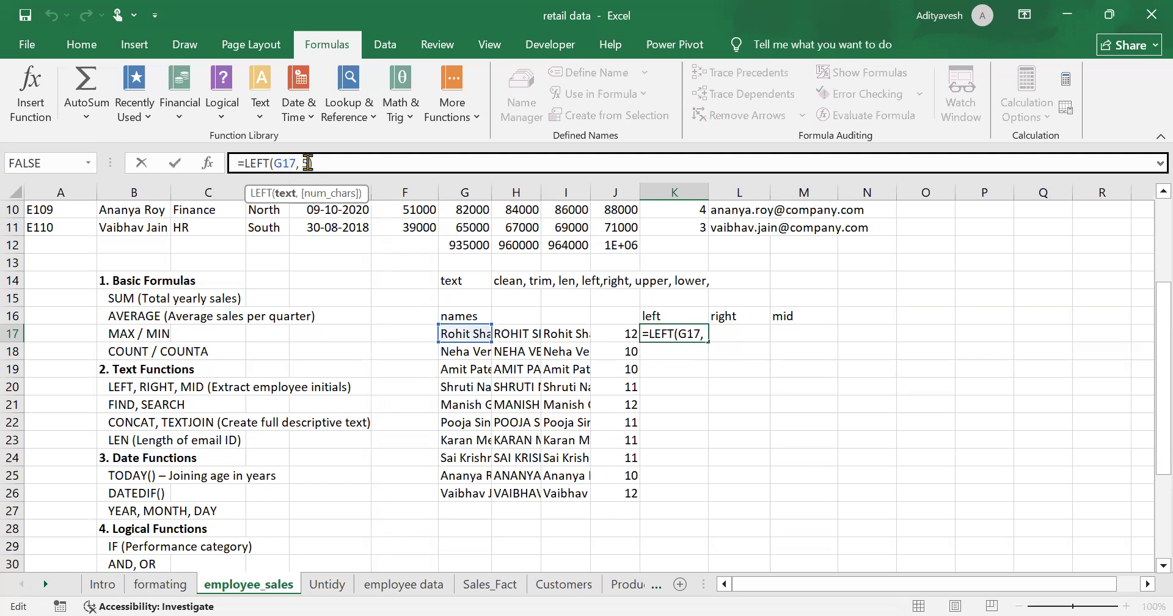
click(305, 163)
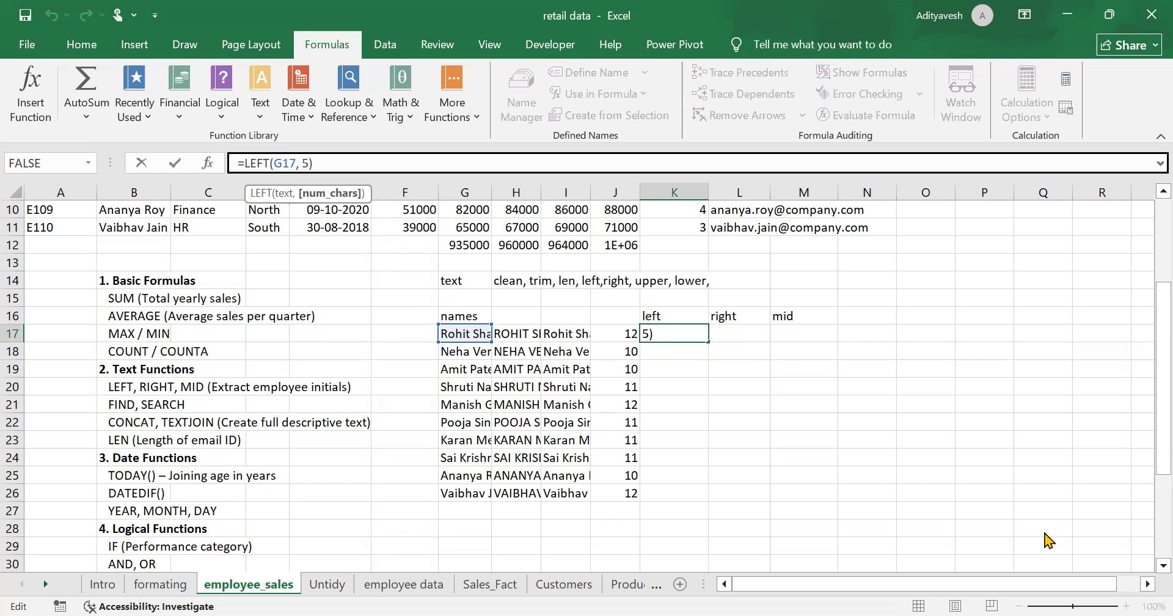
key(Return)
Step: Add the heading find in N16 and enter =FIND("o", G17) in N17
click(840, 311)
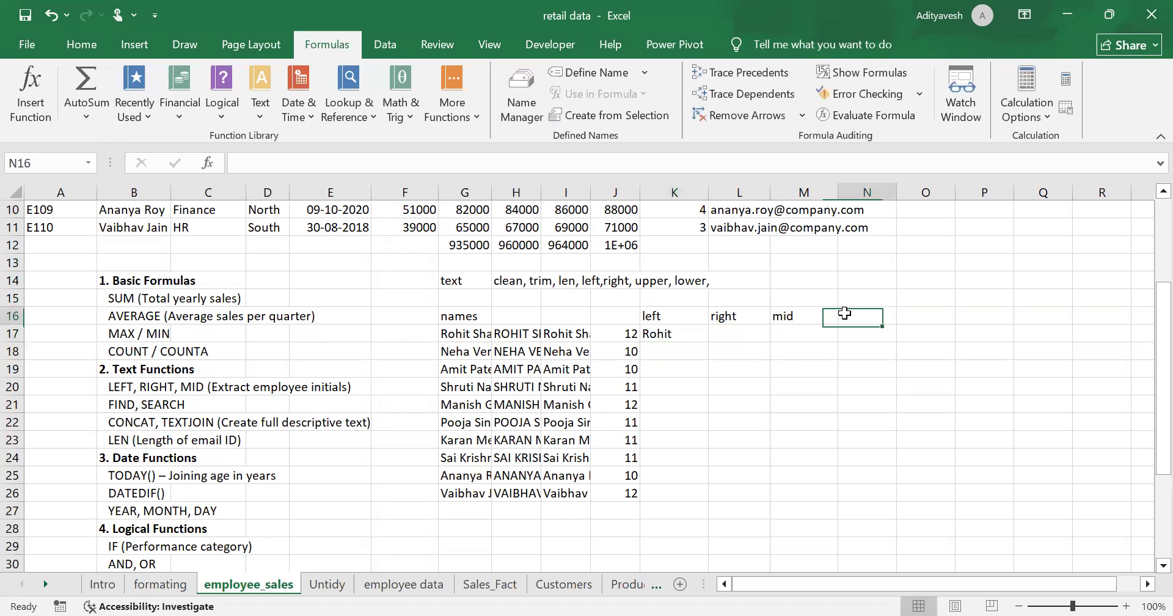
text(find)
key(Return)
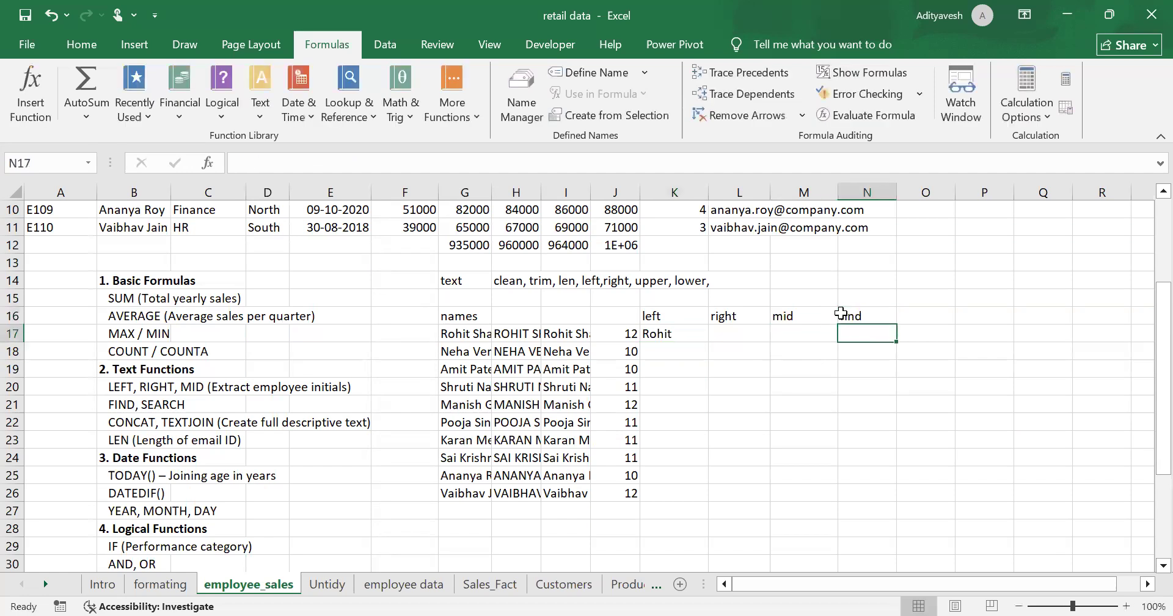
text(=find)
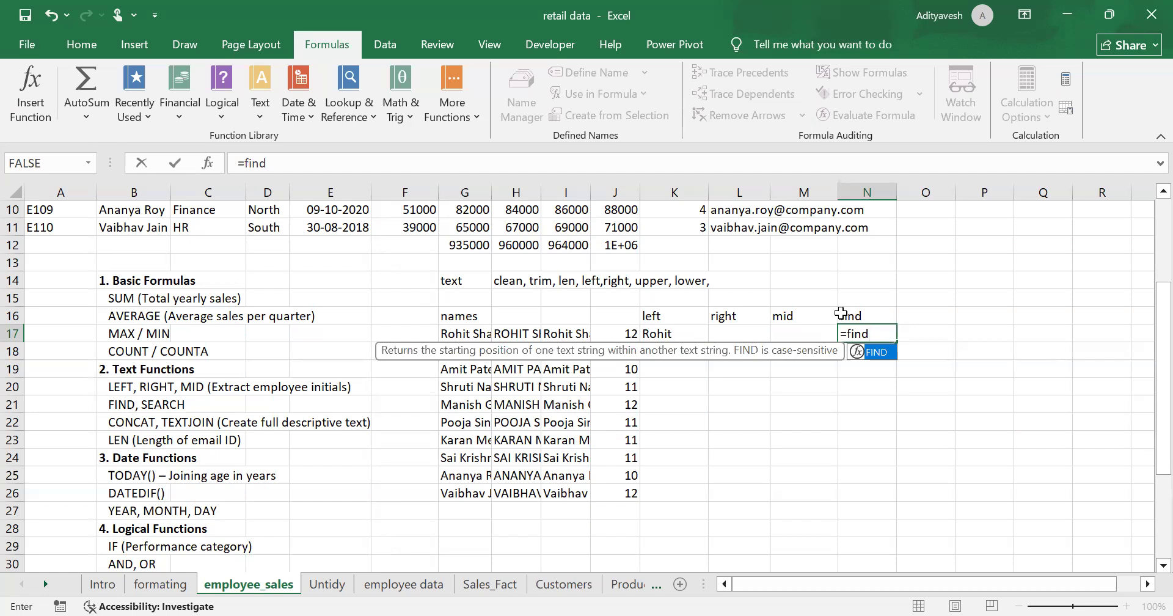
text(("o",)
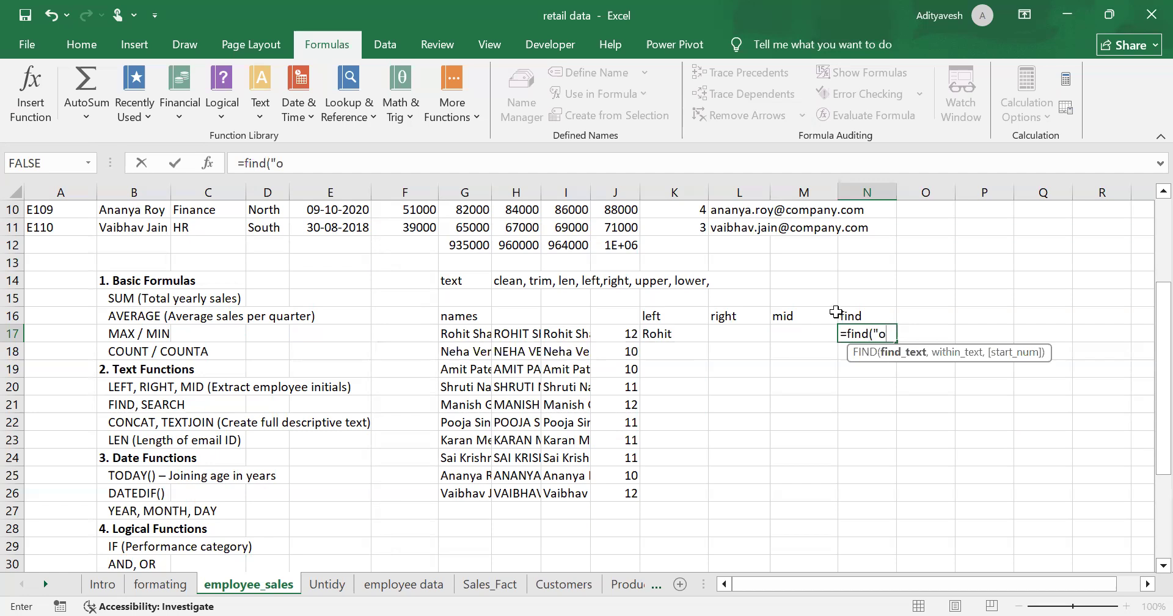
click(308, 162)
text(",)
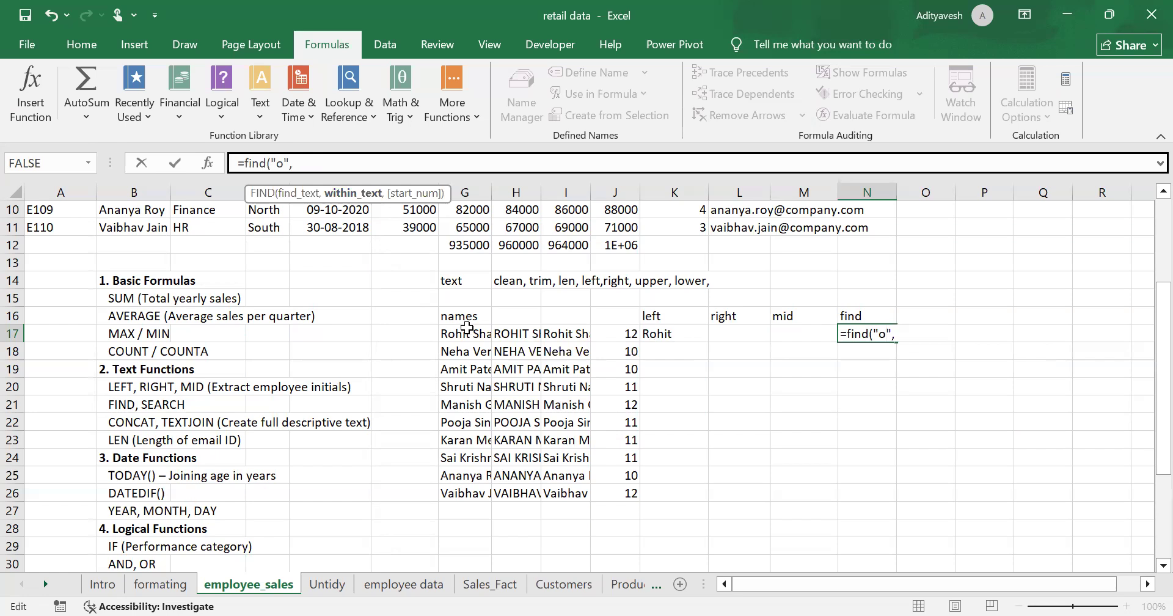
click(467, 328)
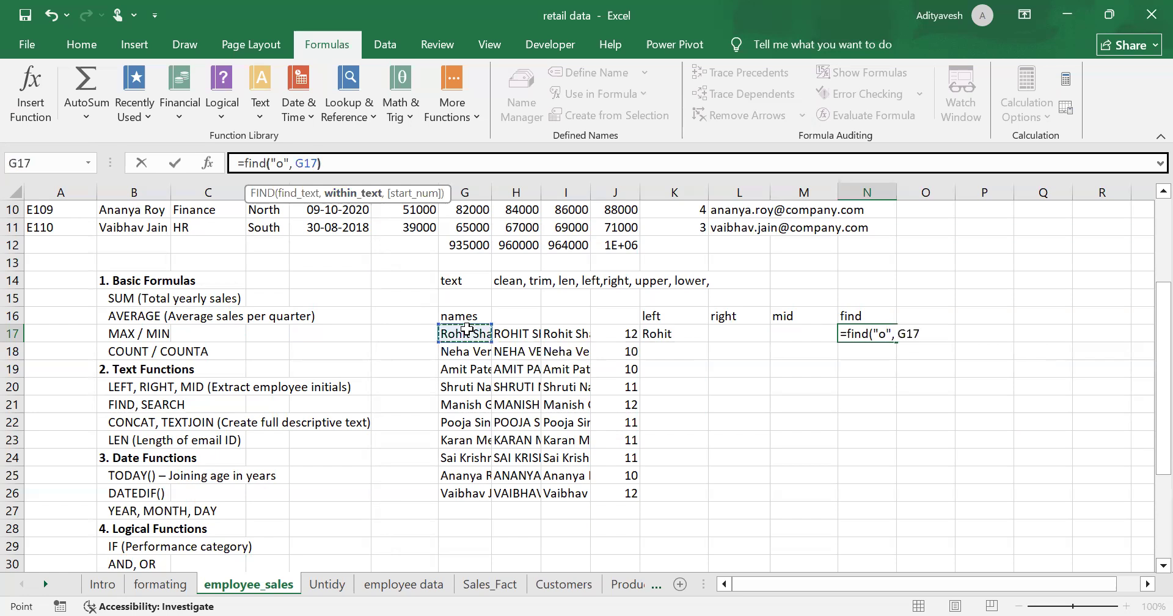
key(Return)
Step: Change the search text of the FIND formula in N17 to a space, making it =FIND(" ", G17)
click(883, 336)
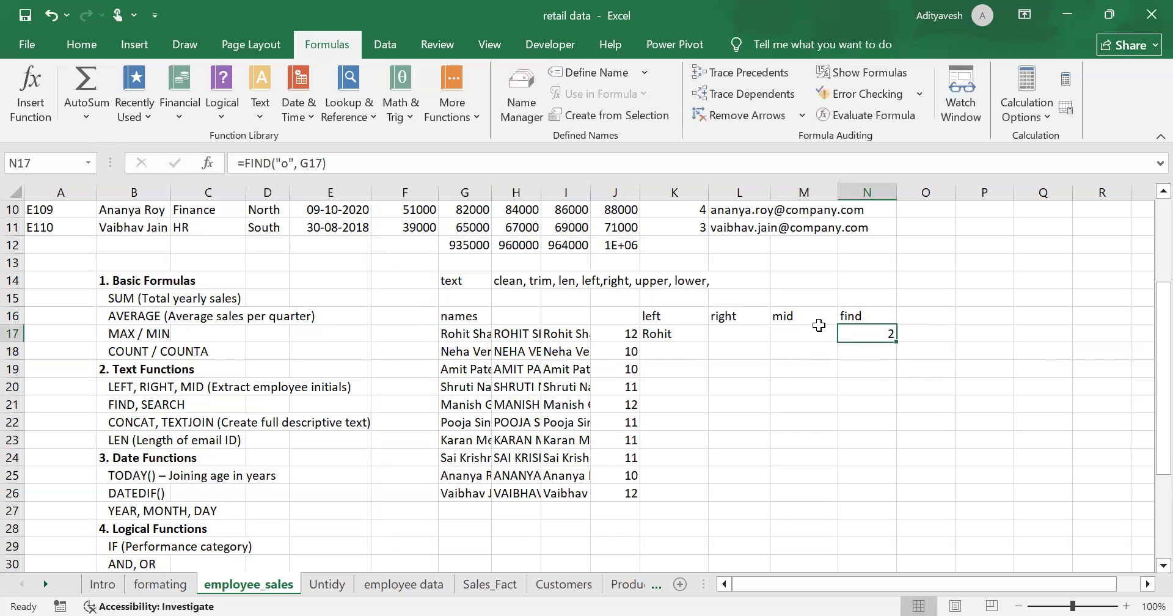
click(287, 162)
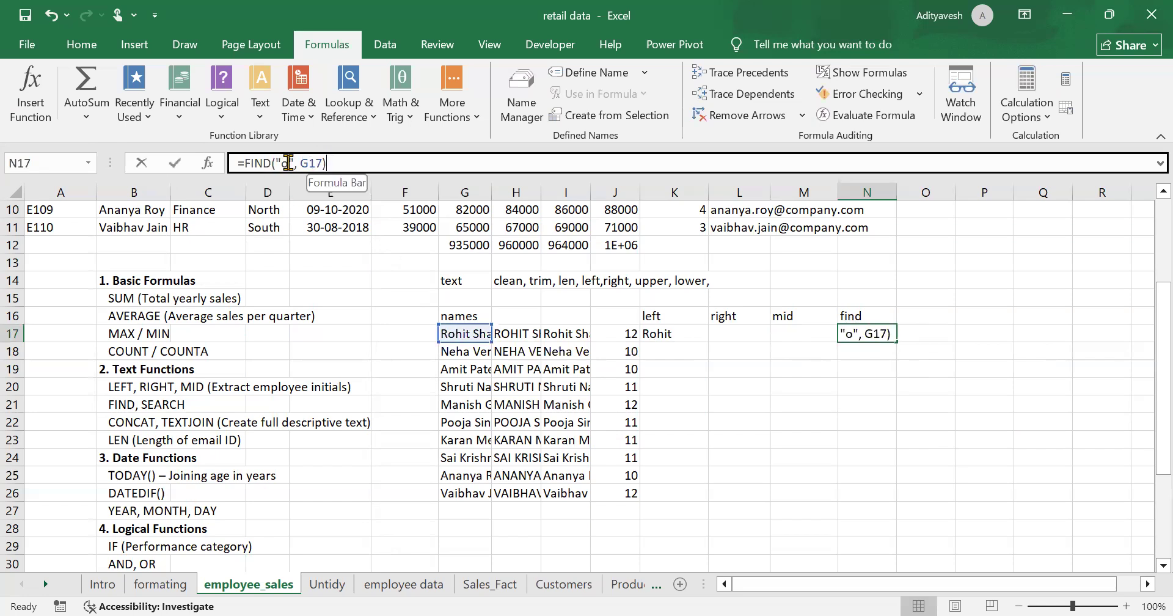
key(BackSpace)
key(Return)
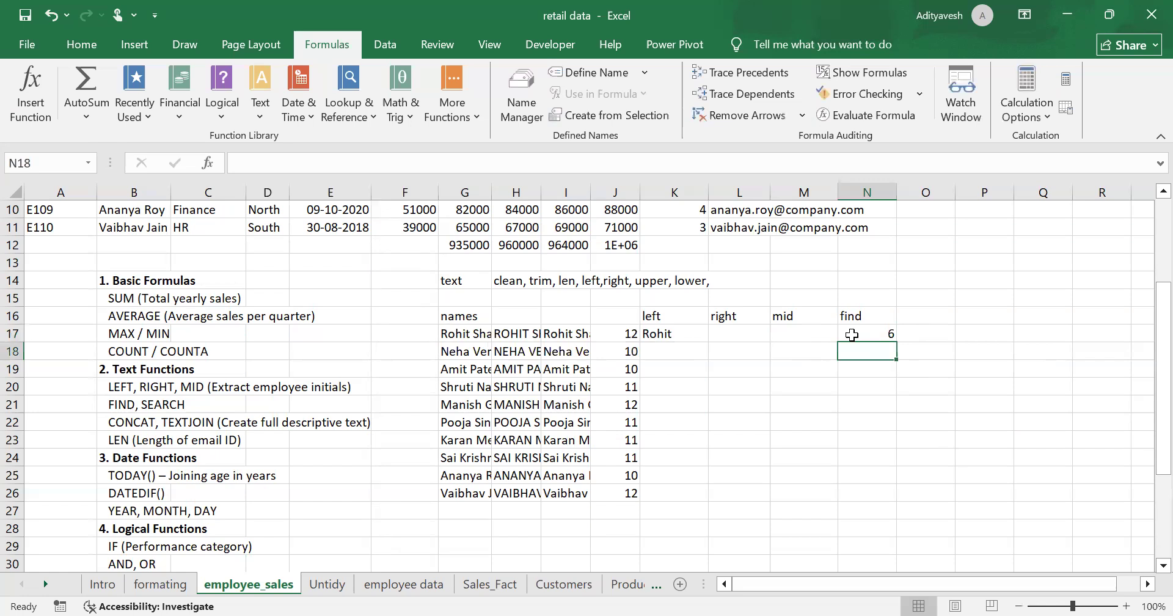
click(855, 331)
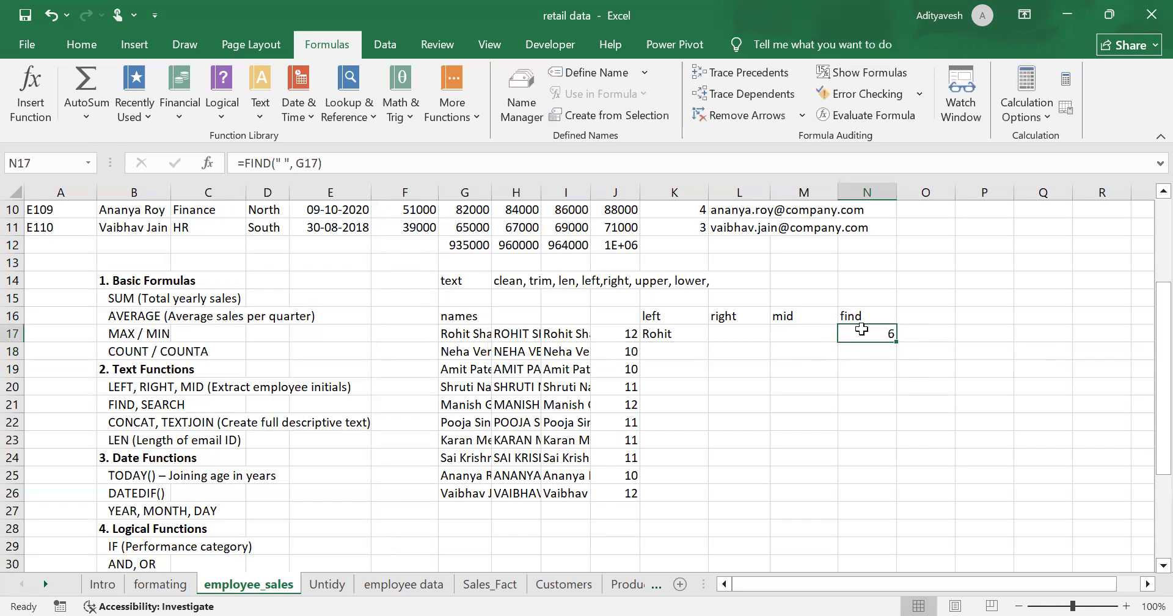
Step: Replace the fixed character count in K17's LEFT formula with a reference to N17, giving =LEFT(G17, N17)
click(681, 334)
click(309, 162)
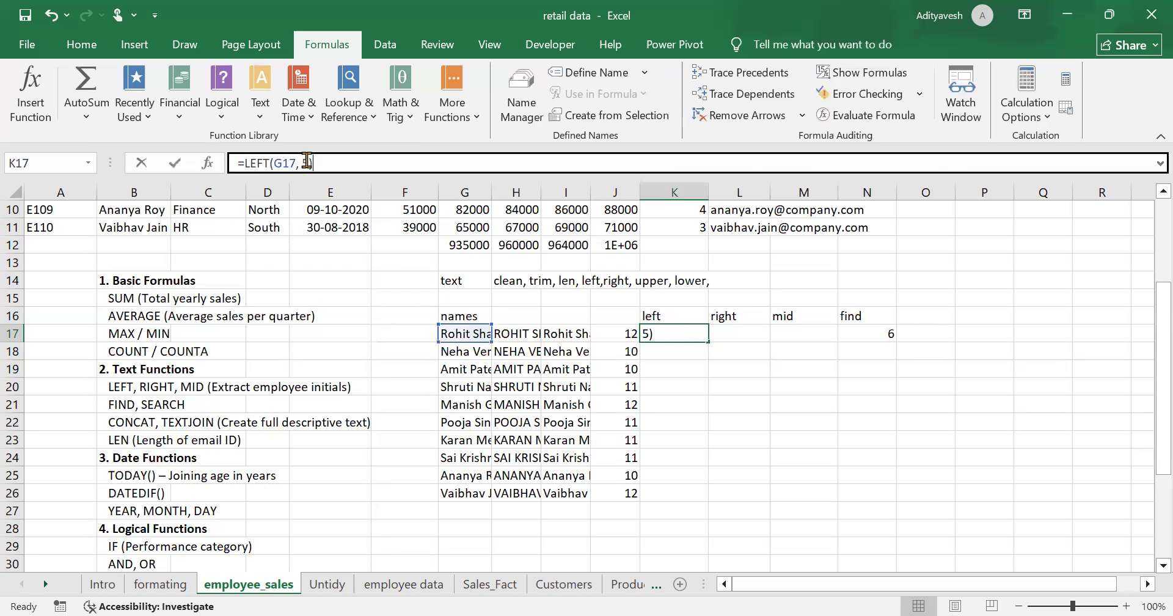
key(BackSpace)
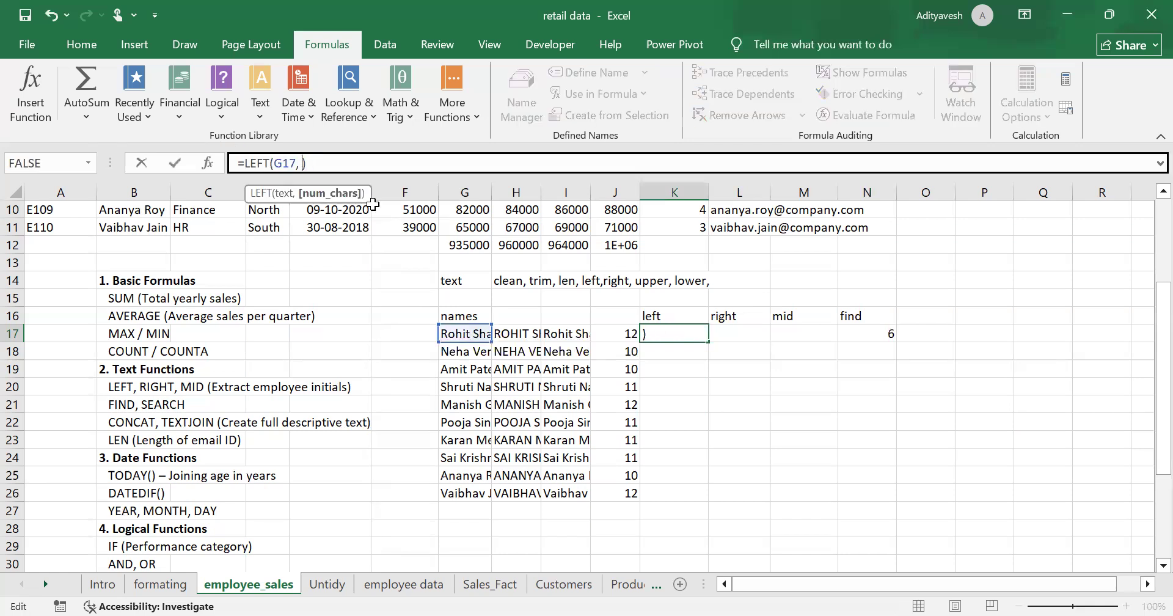
click(879, 332)
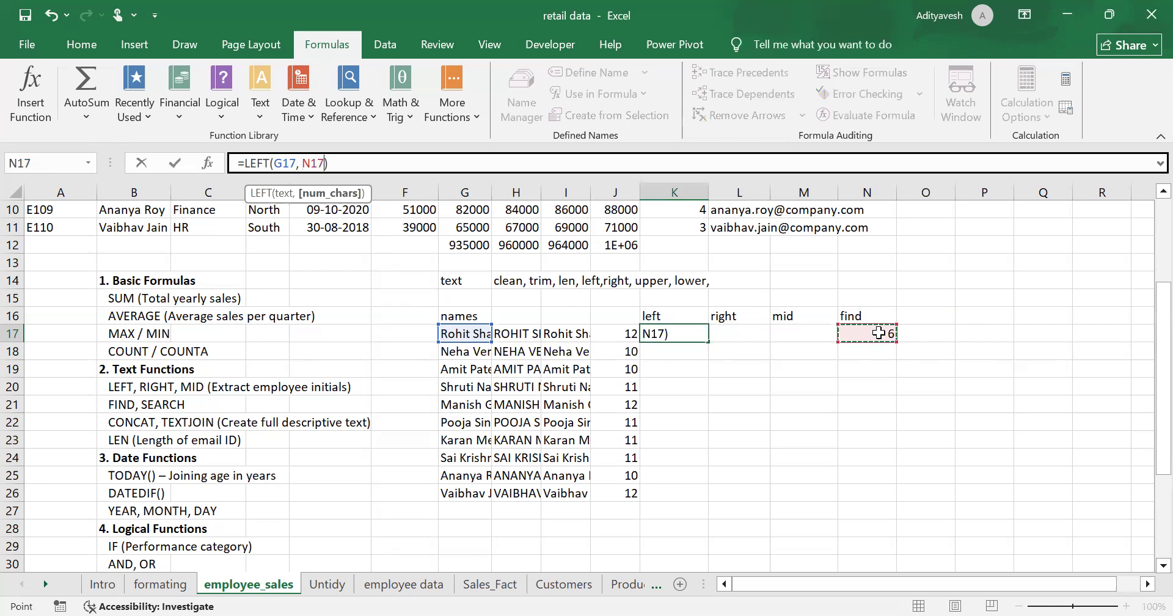
key(Return)
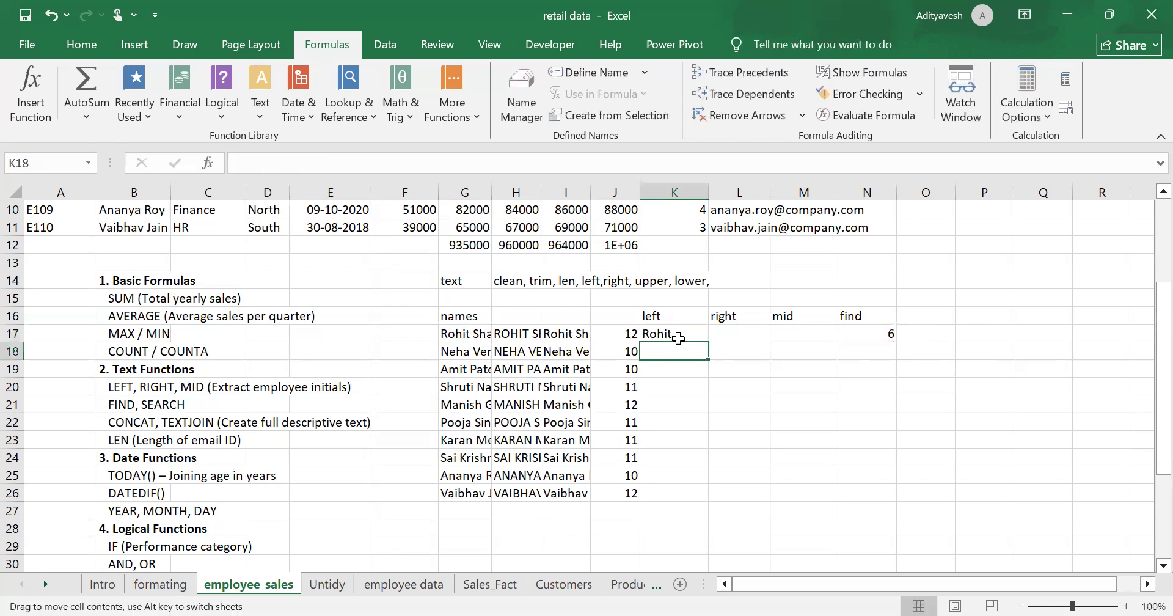
Step: Fill the LEFT formula in K17 and the FIND formula in N17 down to row 26
click(674, 334)
ctrl+click(895, 341)
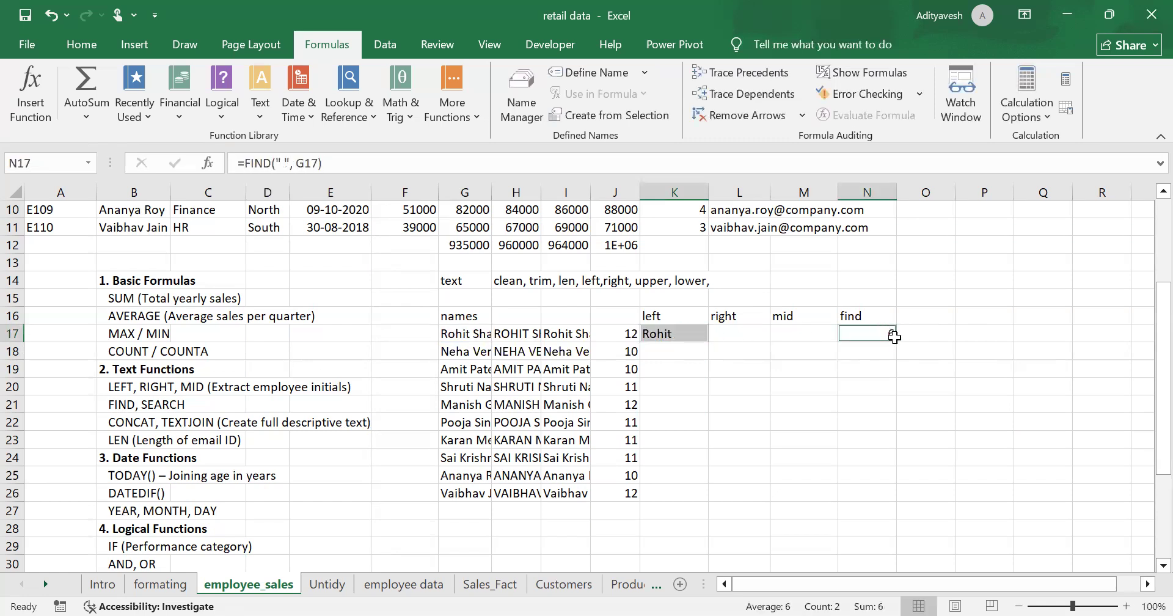
click(686, 334)
drag(706, 340, 706, 500)
click(866, 338)
double_click(895, 342)
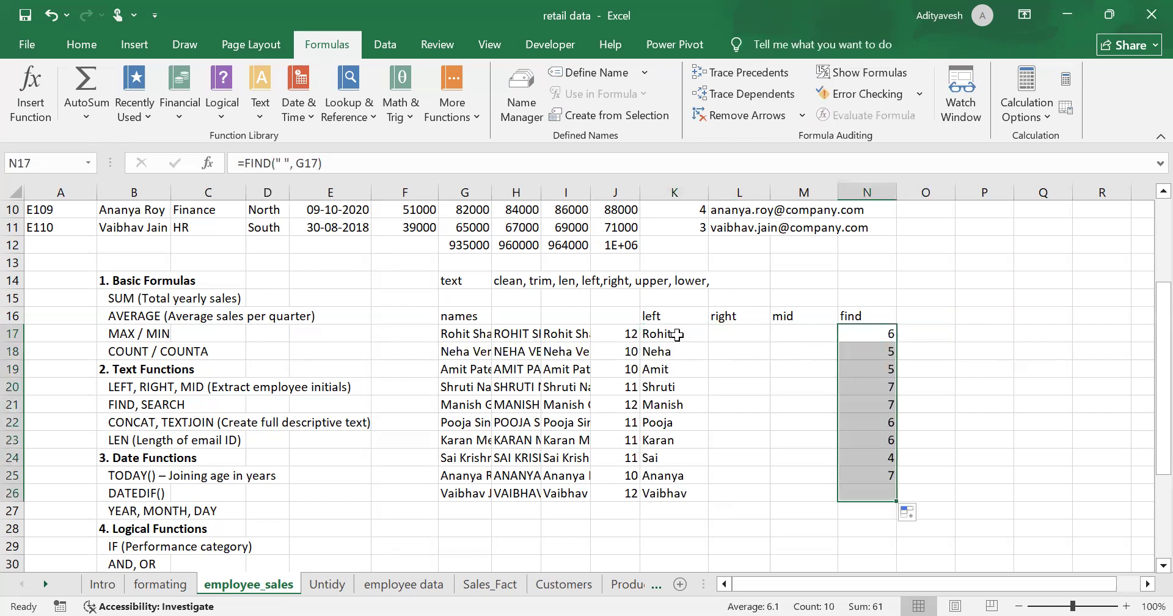
click(675, 334)
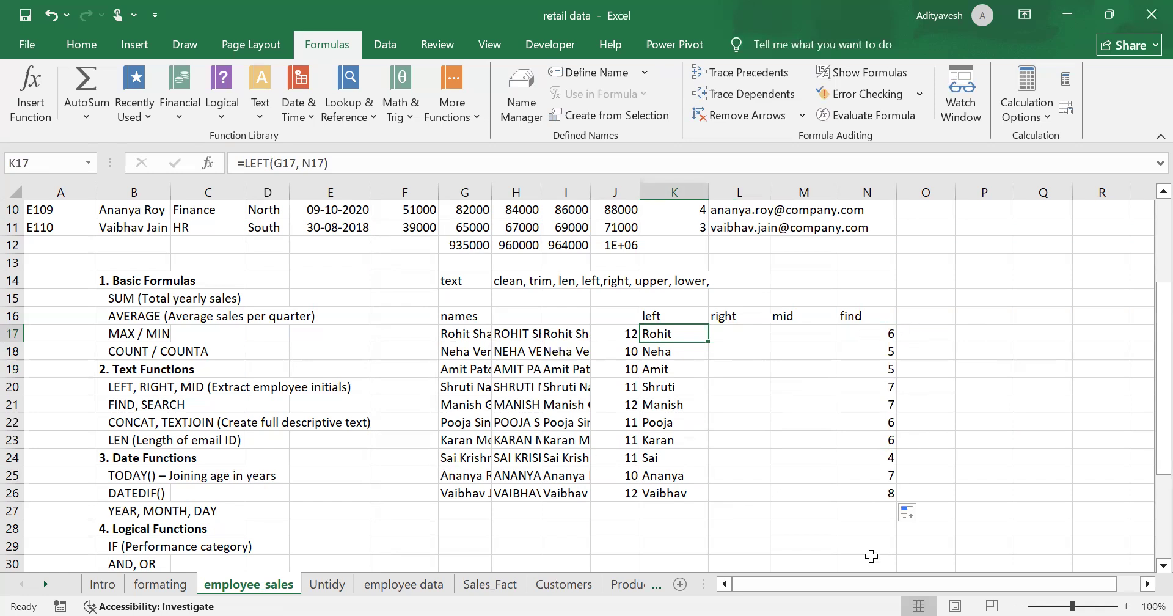
Step: Copy the names in G17:G26 and paste them into the range starting at G28
drag(464, 333, 464, 486)
key(ctrl+c)
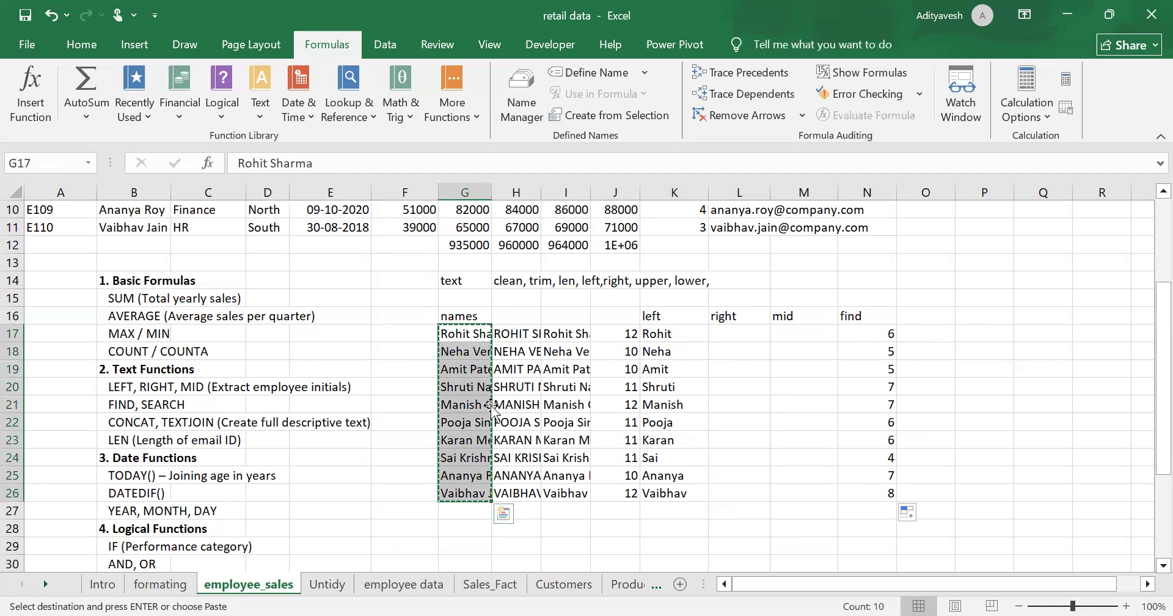
scroll(465, 393, down, 3)
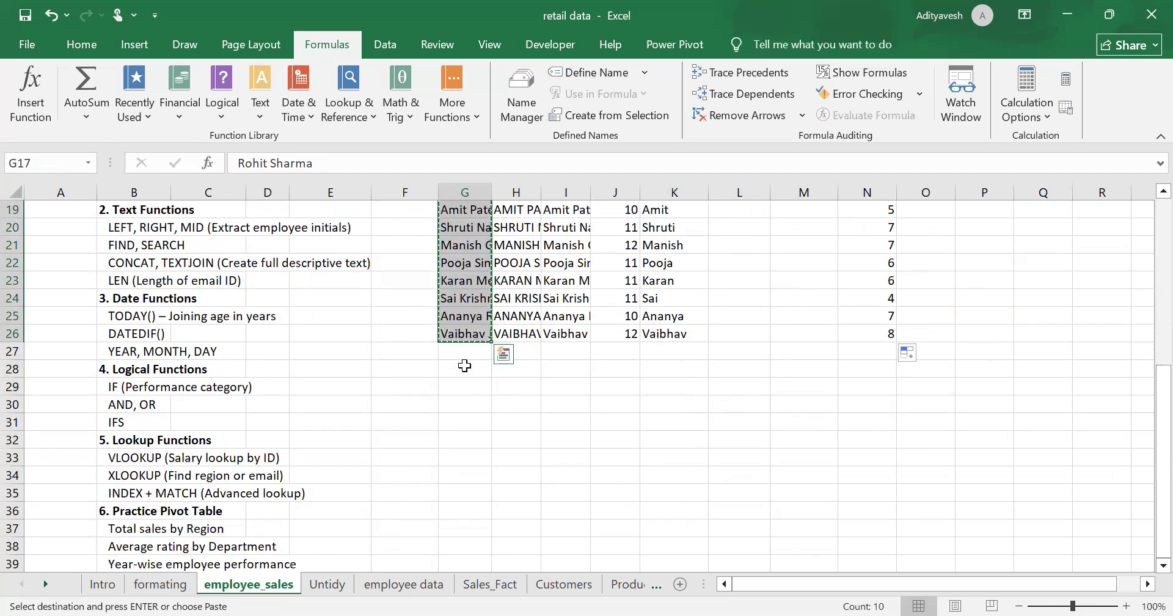
click(464, 367)
key(ctrl+v)
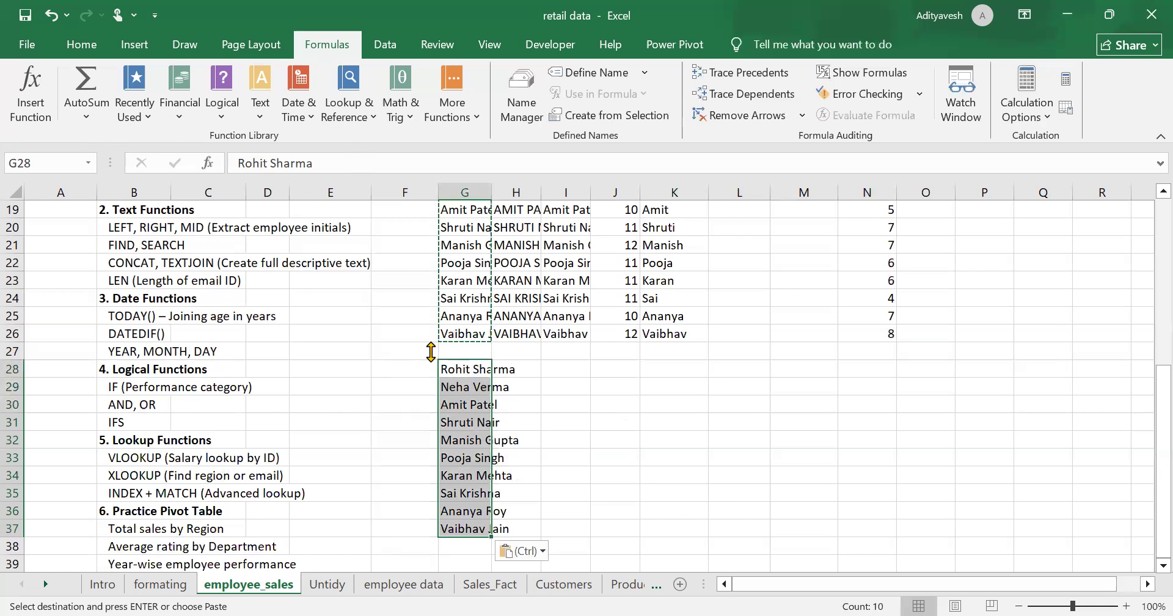
Step: Run Text to Columns on the names in G28:G37 as delimited data, adding Space as a delimiter
click(381, 45)
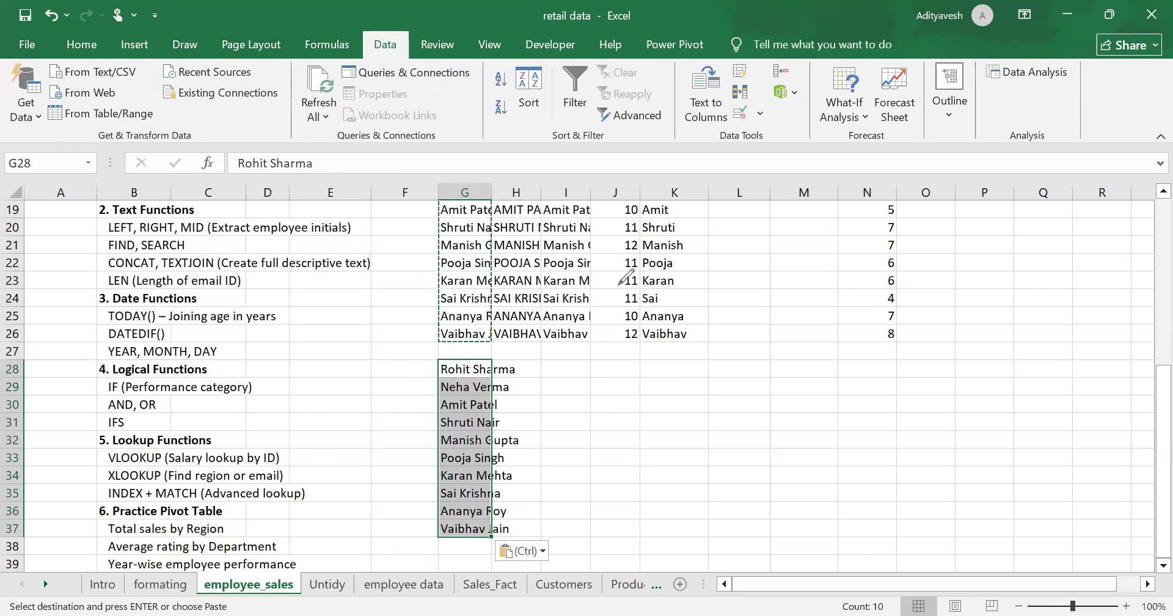
drag(641, 195, 673, 134)
drag(646, 132, 685, 156)
mouse_move(689, 60)
mouse_down()
mouse_move(747, 92)
mouse_move(685, 69)
mouse_up()
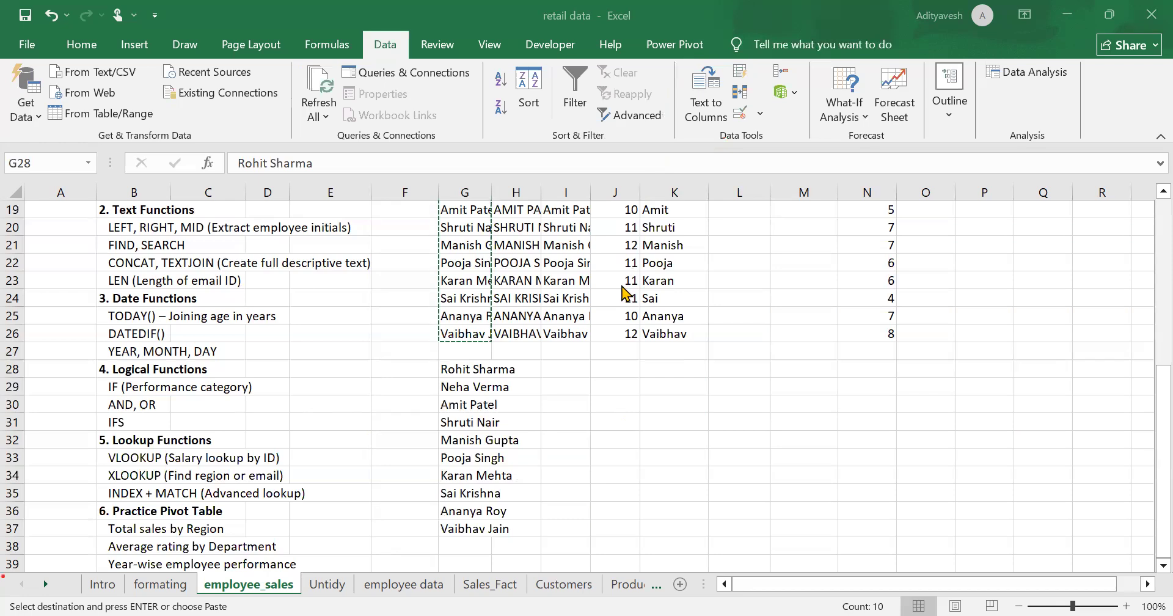
click(459, 369)
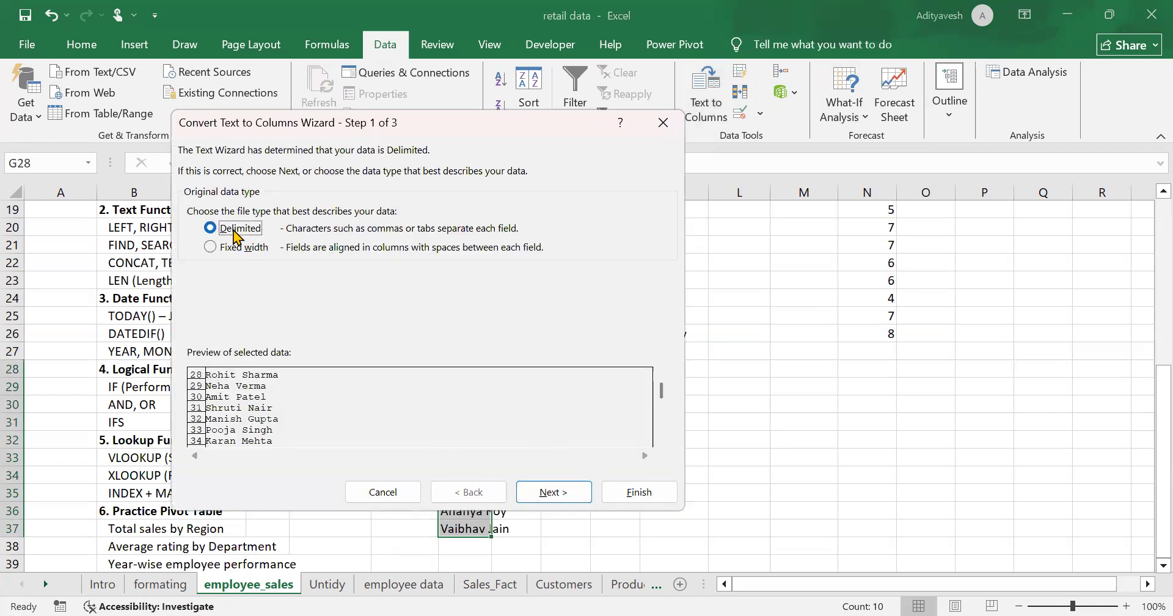
click(549, 489)
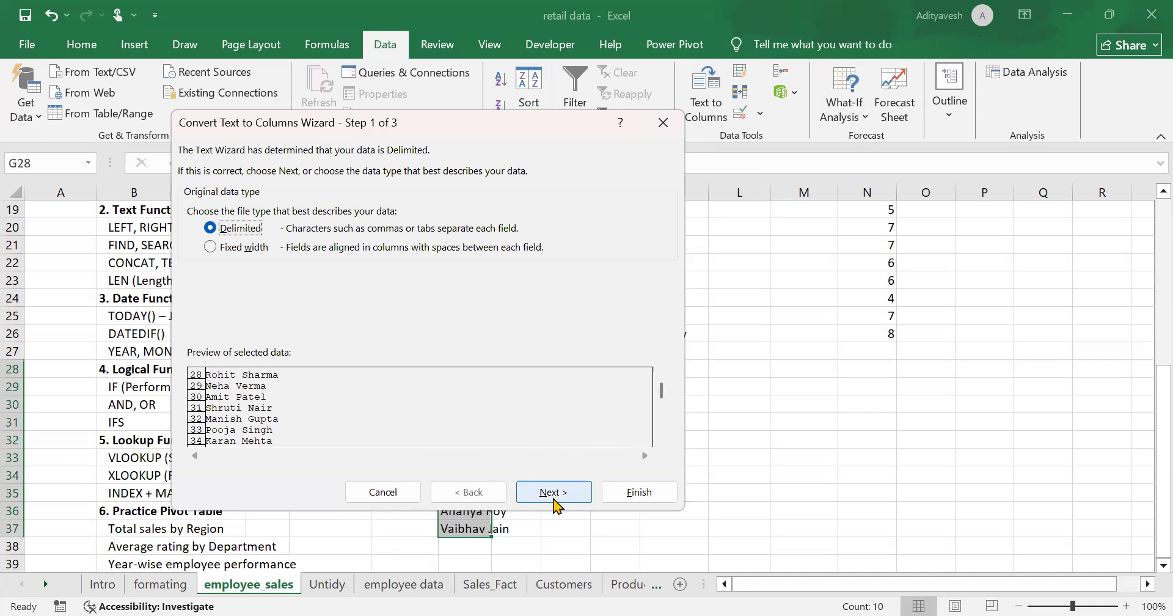
click(193, 252)
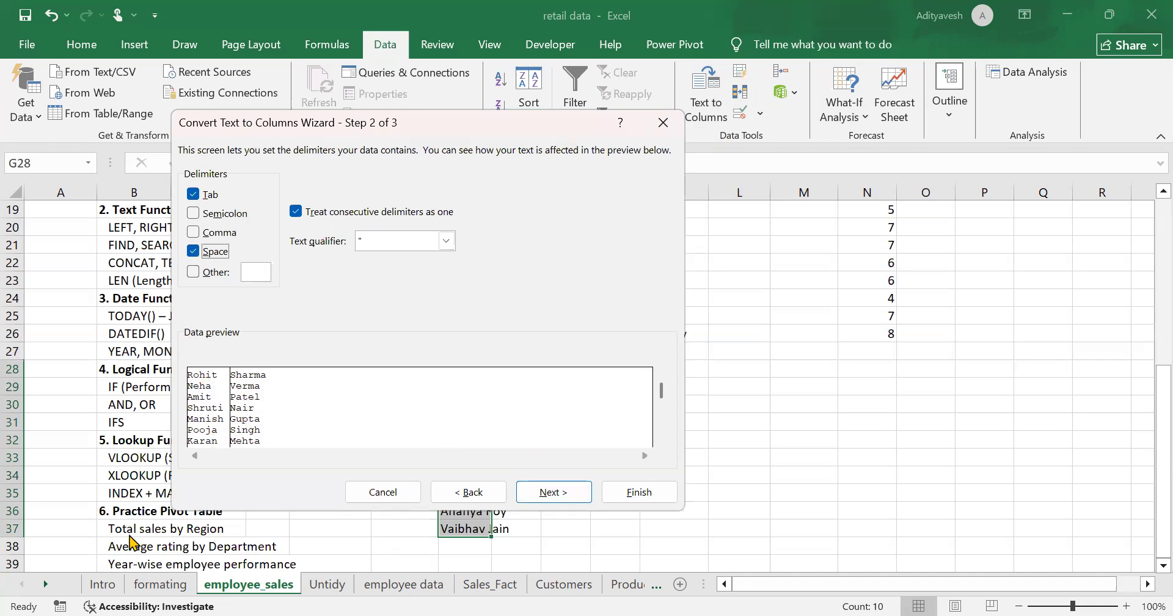
click(150, 516)
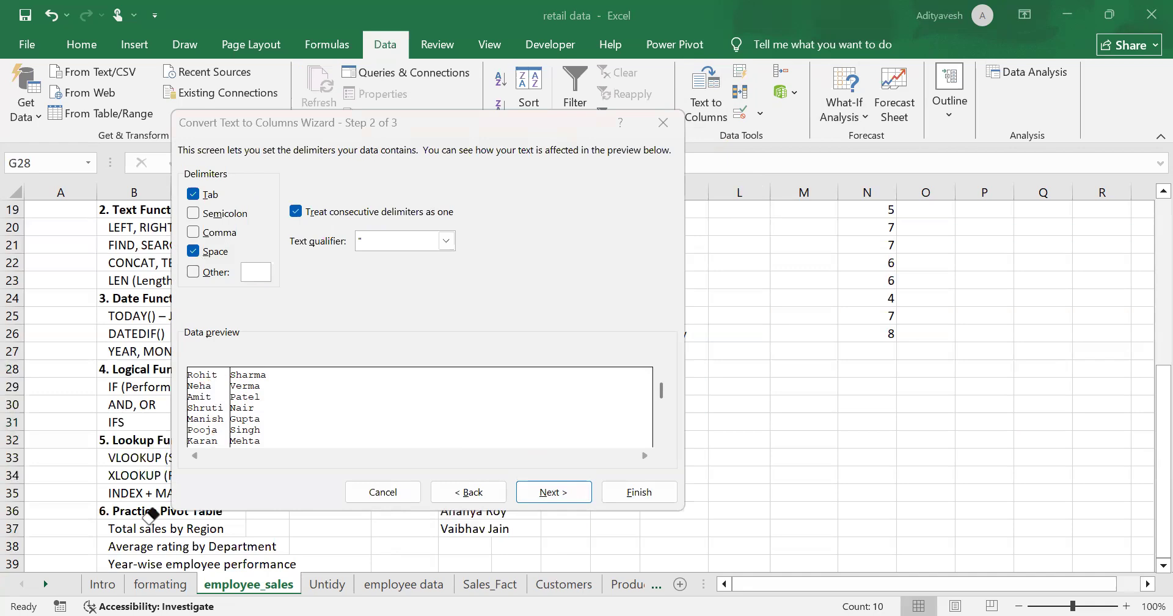
mouse_move(215, 368)
mouse_down()
mouse_move(192, 374)
mouse_move(259, 368)
mouse_move(238, 386)
mouse_up()
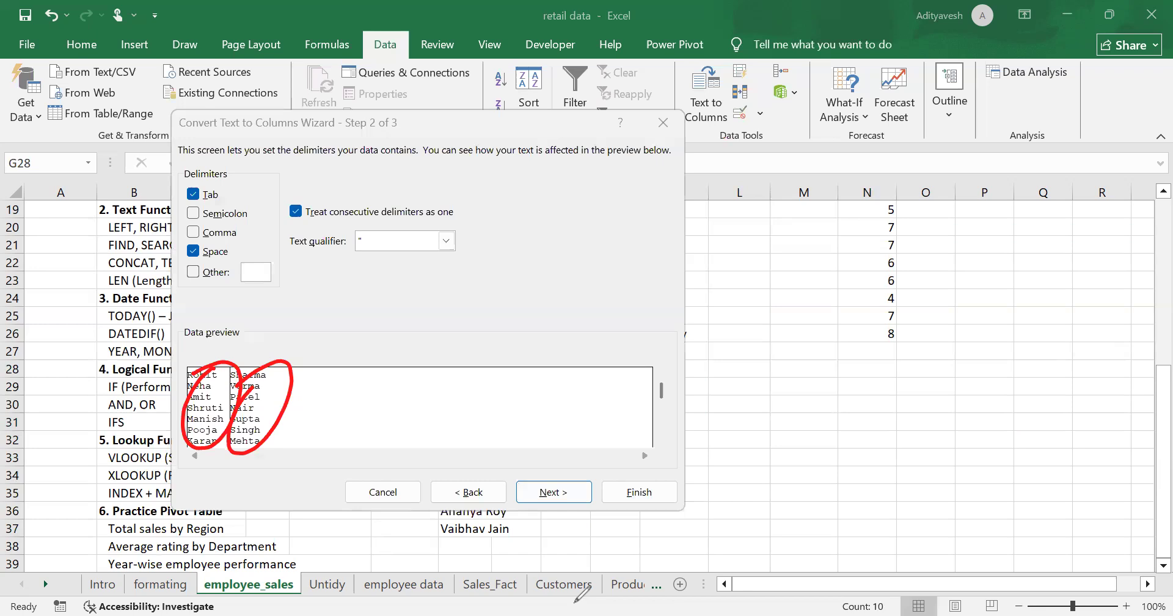
click(567, 495)
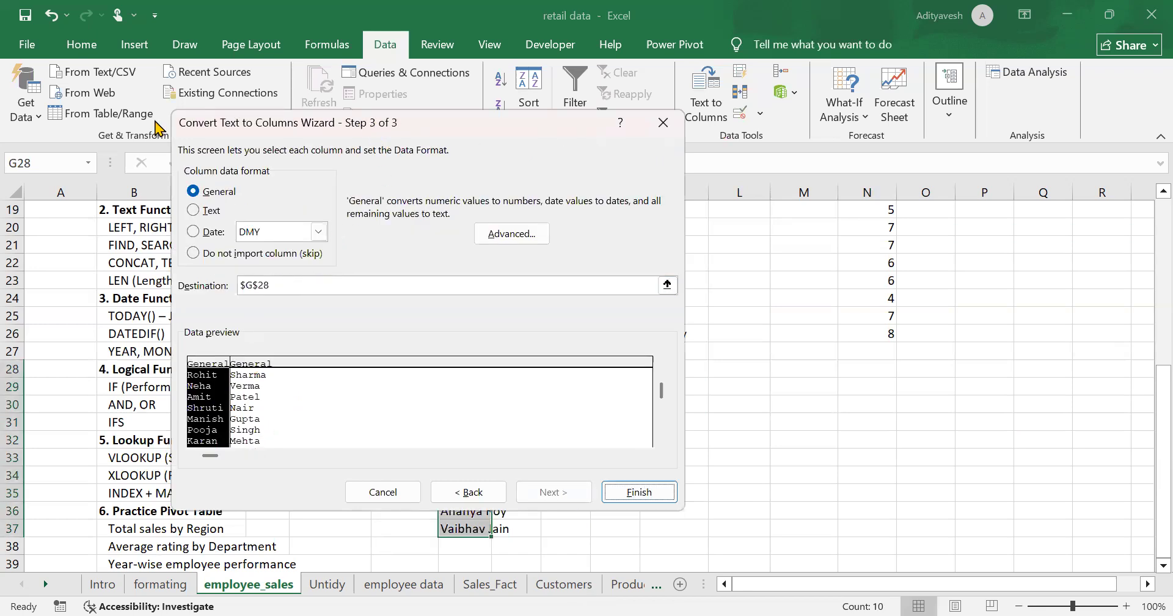
Step: Set the Text to Columns destination to H28 and finish splitting the names into columns H and I
drag(258, 126, 43, 128)
drag(41, 286, 151, 287)
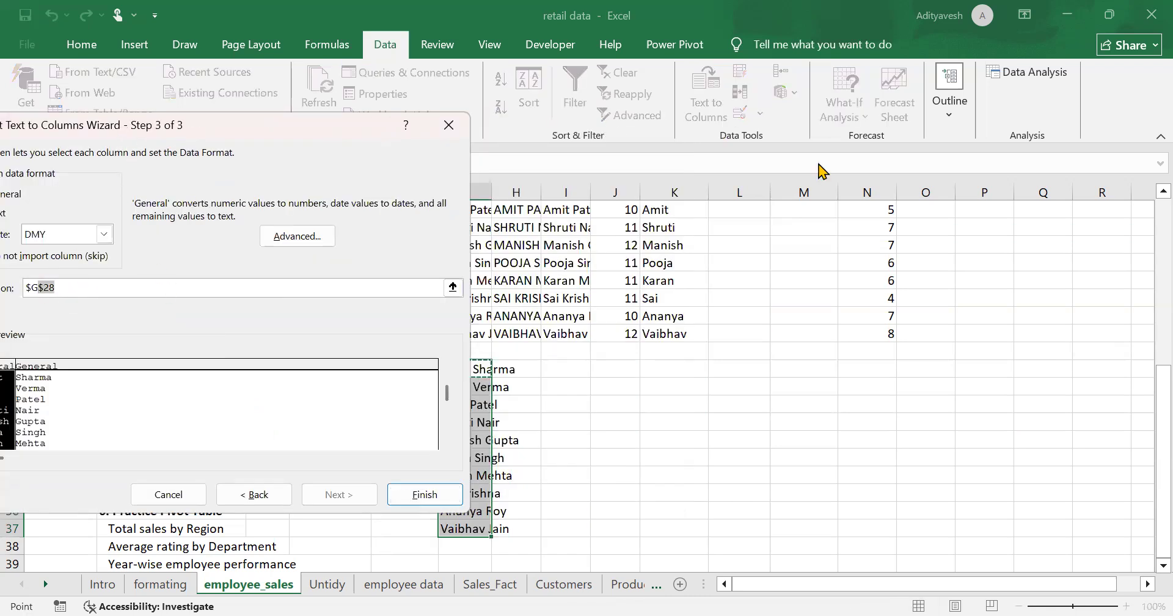
drag(123, 129, 818, 164)
drag(756, 321, 708, 320)
key(BackSpace)
click(516, 370)
click(1112, 529)
drag(514, 374, 516, 531)
drag(561, 369, 553, 529)
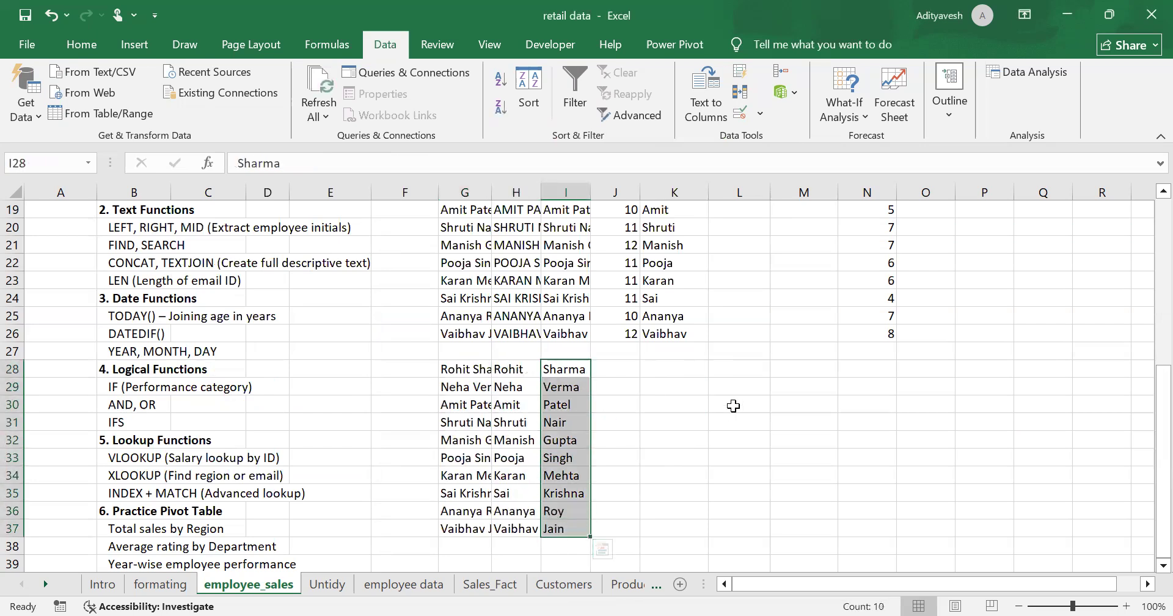
Step: Clear the split first and last names from H28:I37
scroll(727, 408, up, 4)
scroll(757, 450, down, 4)
scroll(502, 404, up, 3)
scroll(502, 403, up, 1)
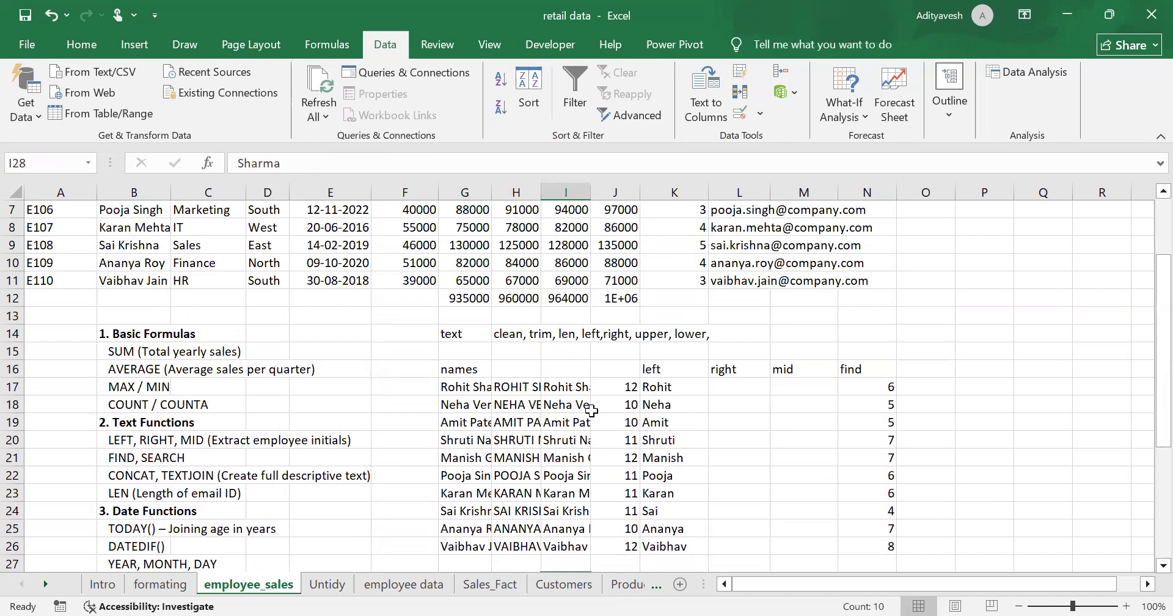
scroll(591, 410, down, 1)
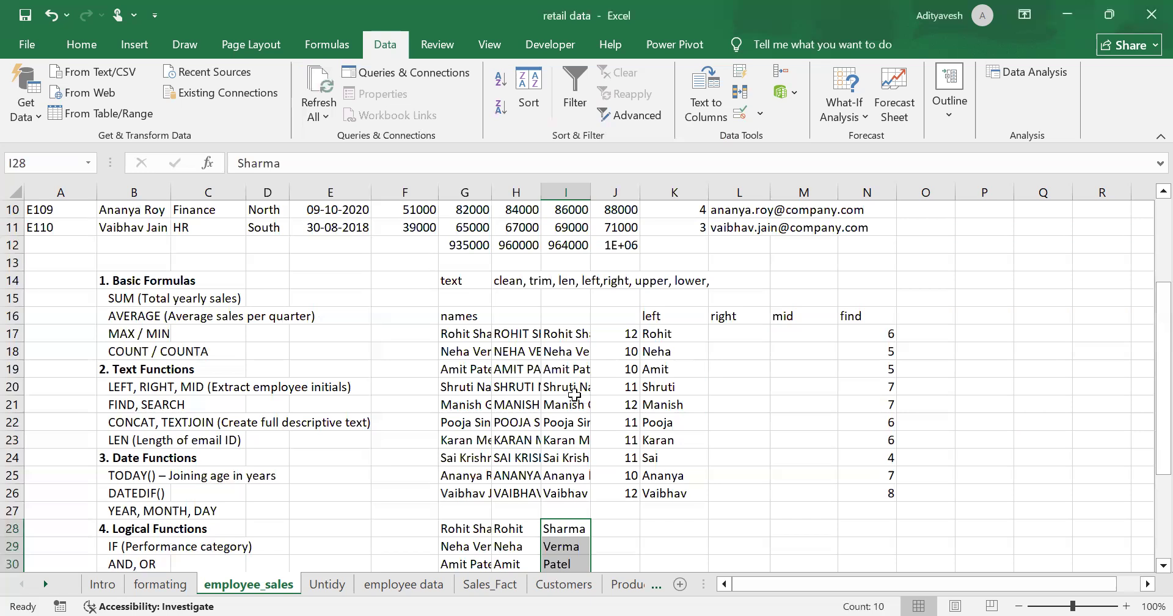
scroll(548, 388, down, 2)
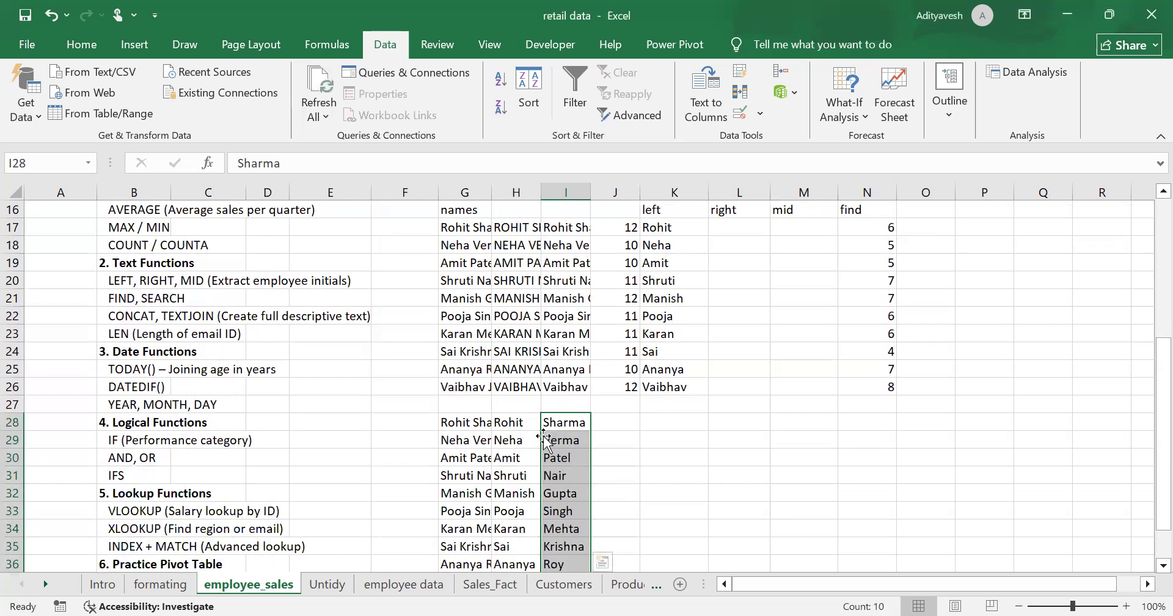
scroll(544, 440, down, 1)
drag(507, 371, 576, 535)
key(Delete)
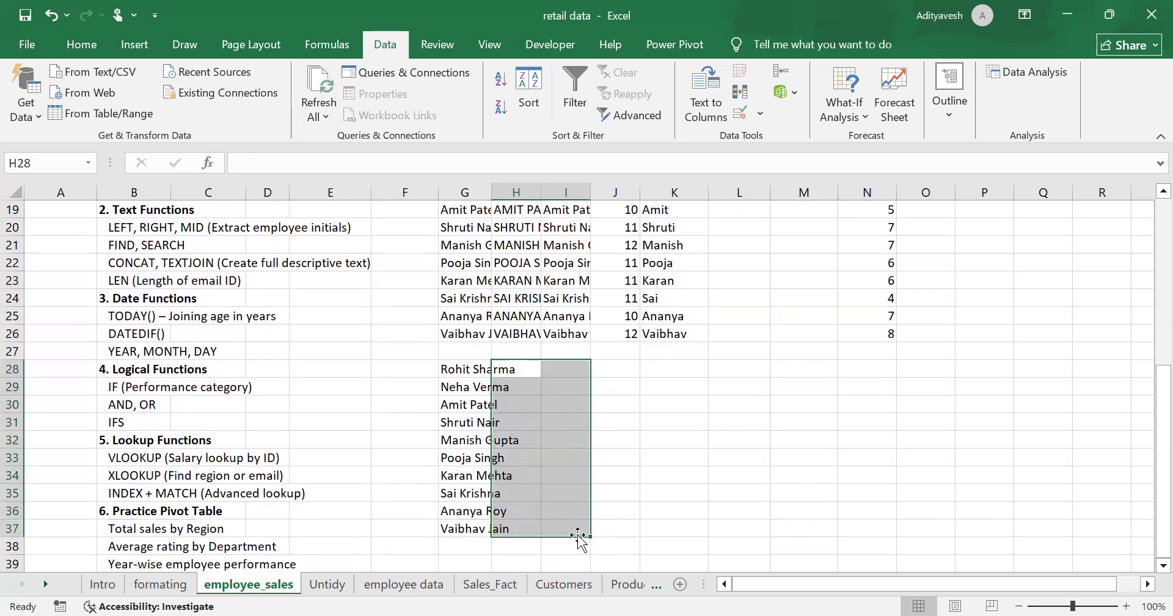
Step: Begin a SUBSTITUTE formula in H28
click(531, 369)
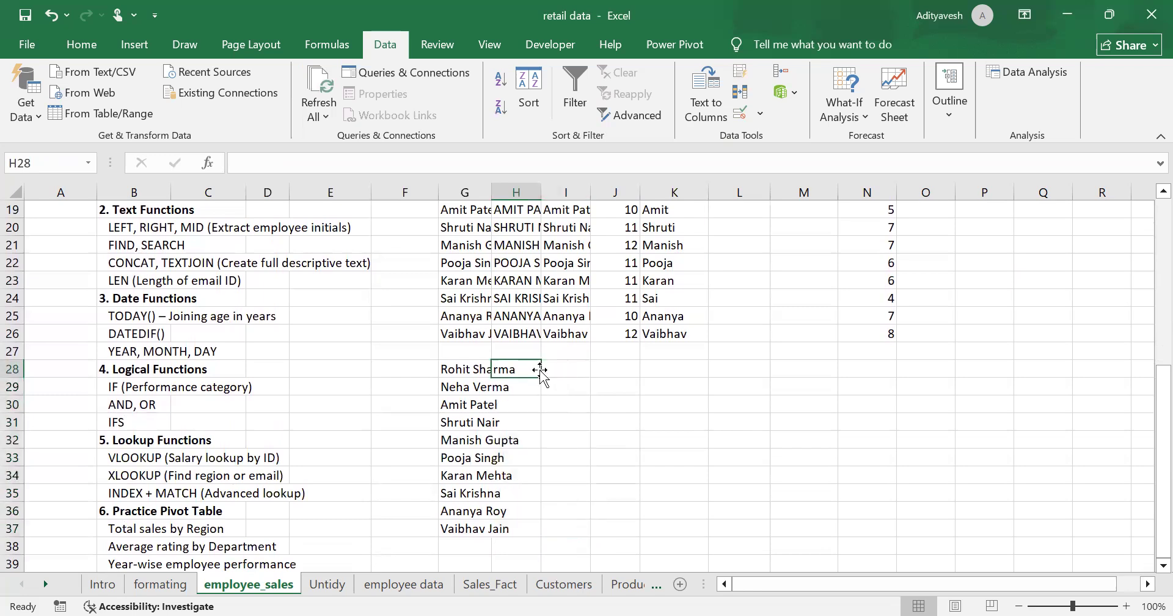
text(=s)
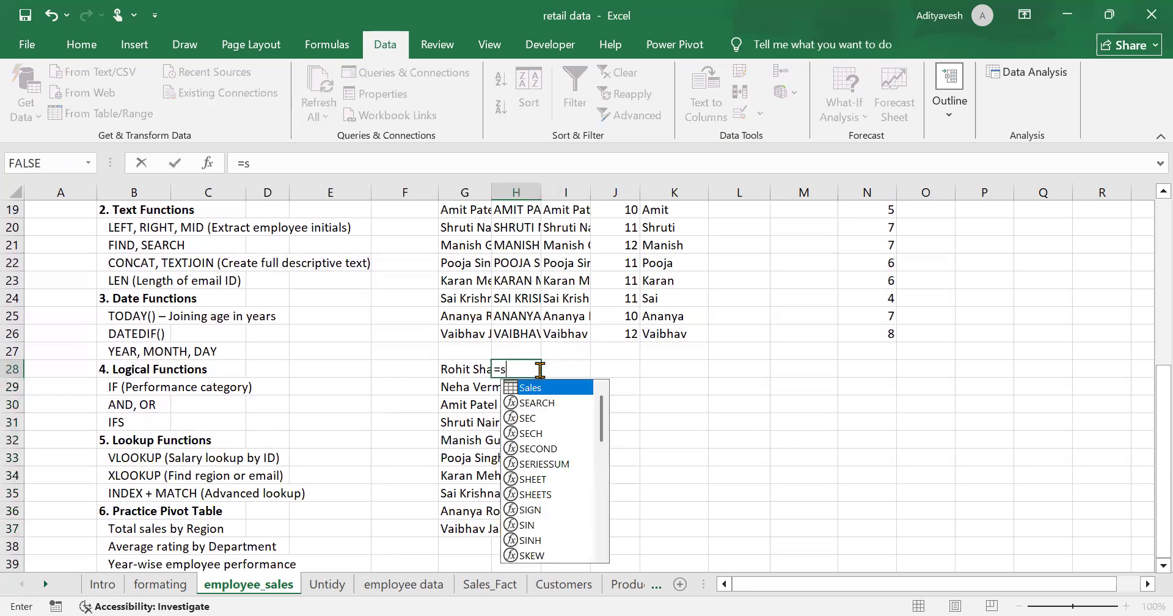
text(ubstitute()
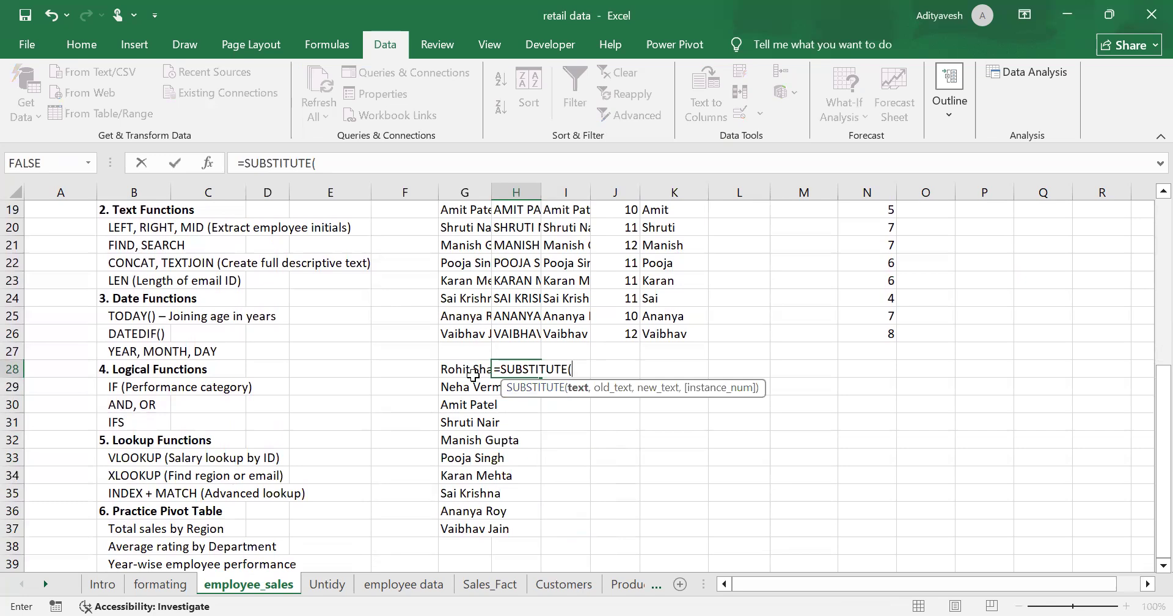
click(340, 160)
text(" ")
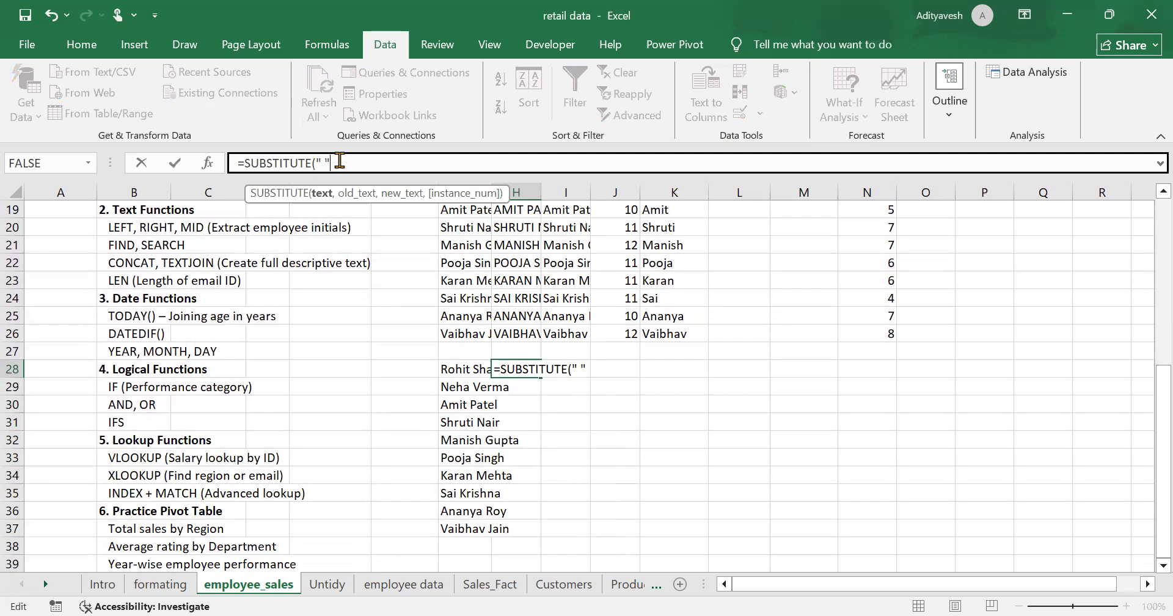
text(,)
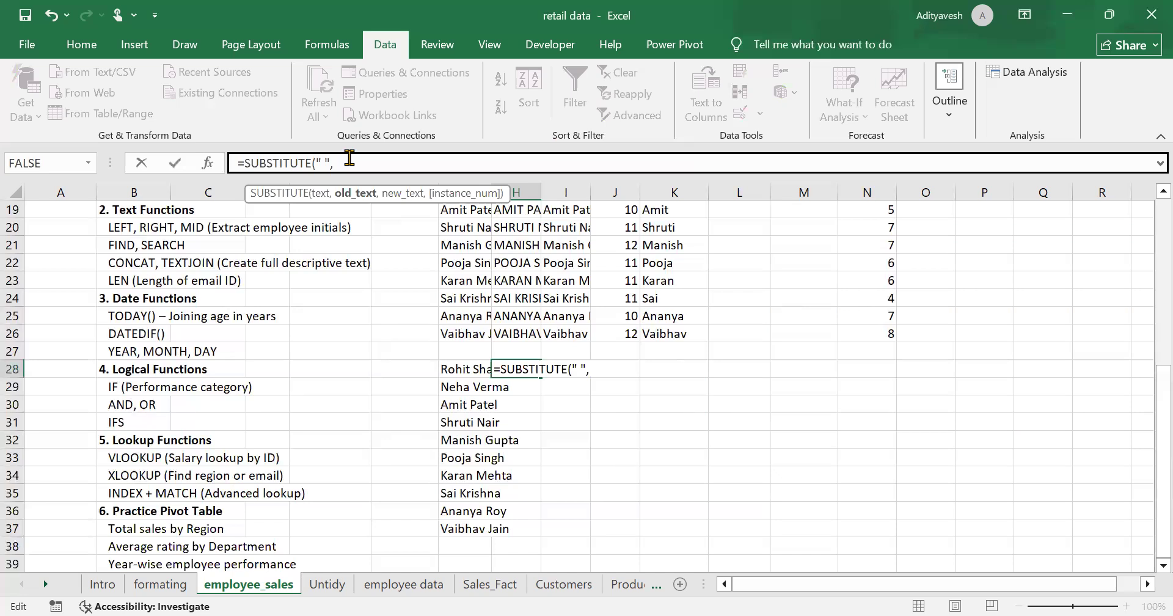
key(BackSpace)
key(BackSpace)
key(BackSpace)
key(BackSpace)
Step: Complete the H28 formula as =SUBSTITUTE(G28, " ", ",") to replace the space in the name with a comma
click(468, 368)
text(, ")
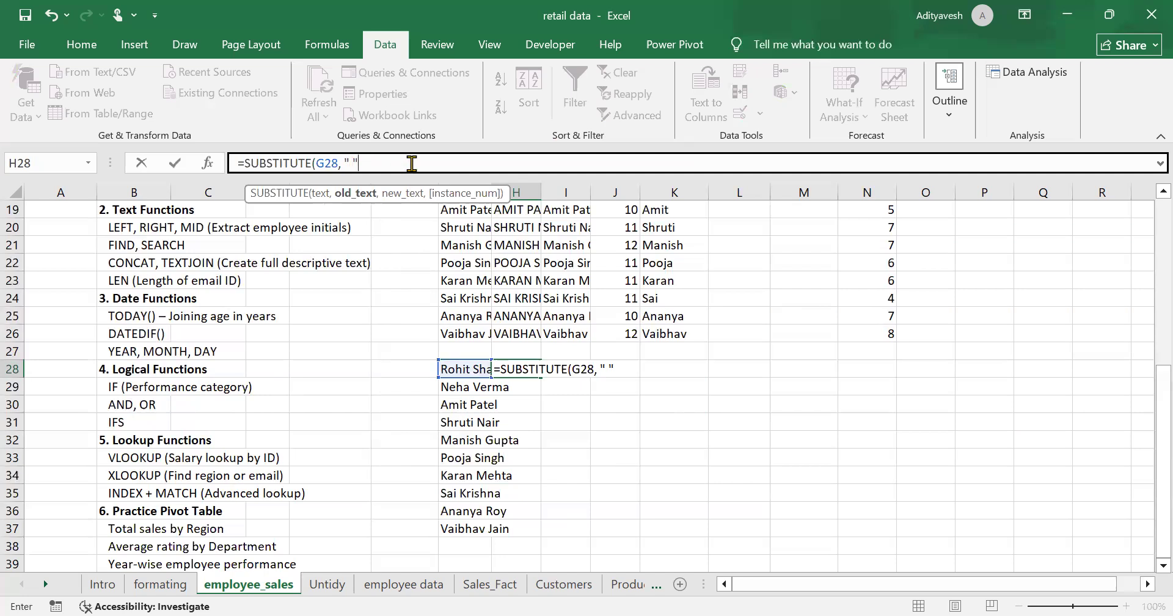
text(, ")
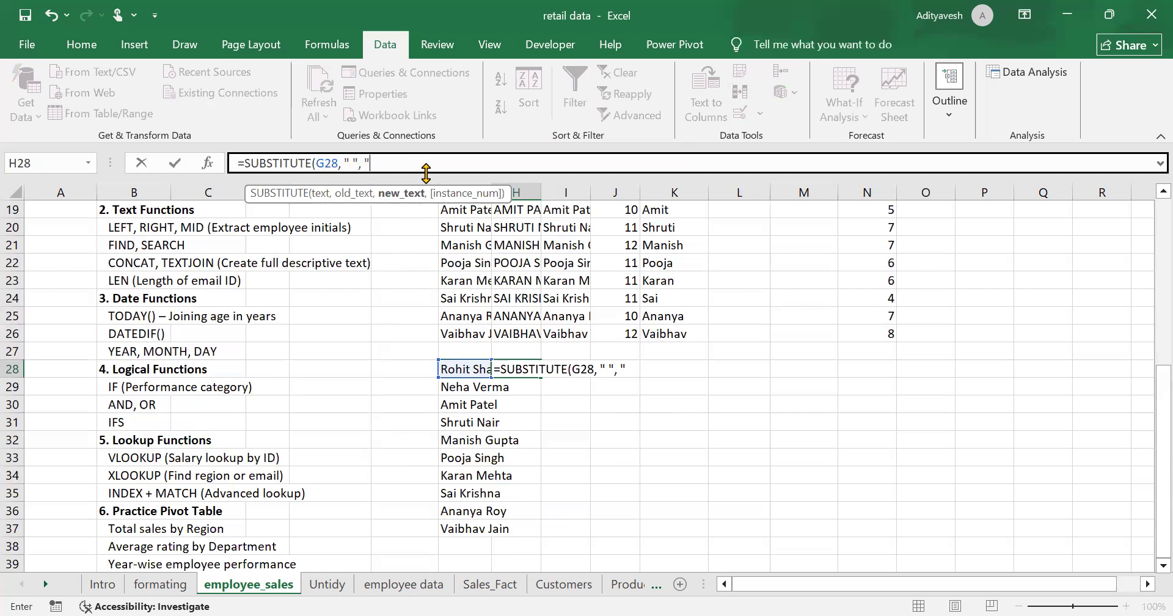
text(,"))
key(Return)
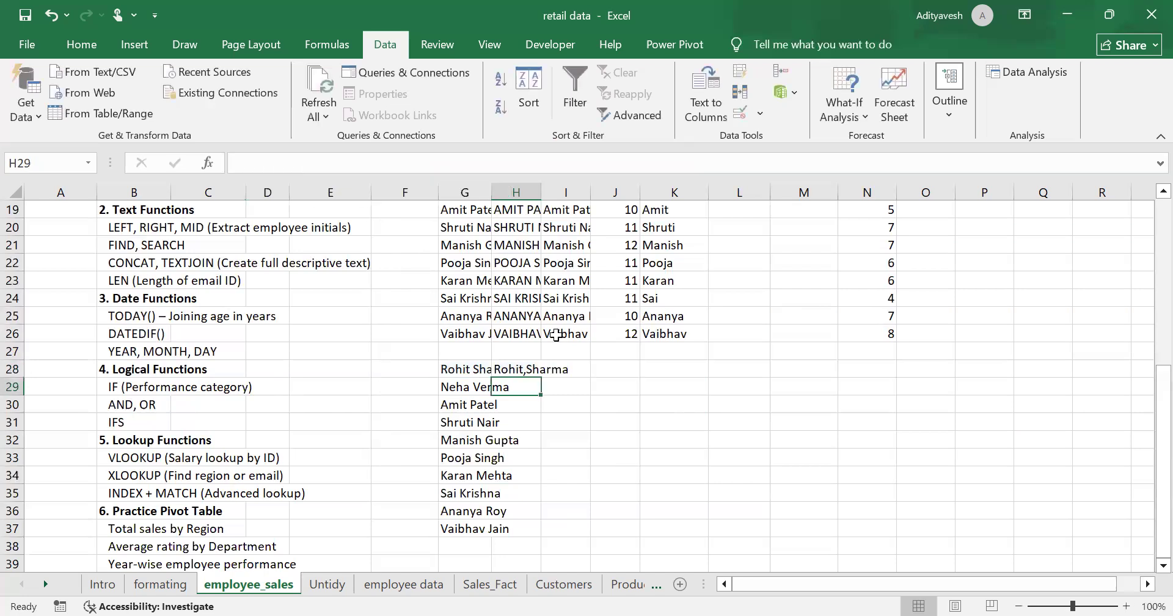
Step: Fill the SUBSTITUTE formula down to H37 and autofit the widths of columns H and G
click(532, 369)
double_click(541, 376)
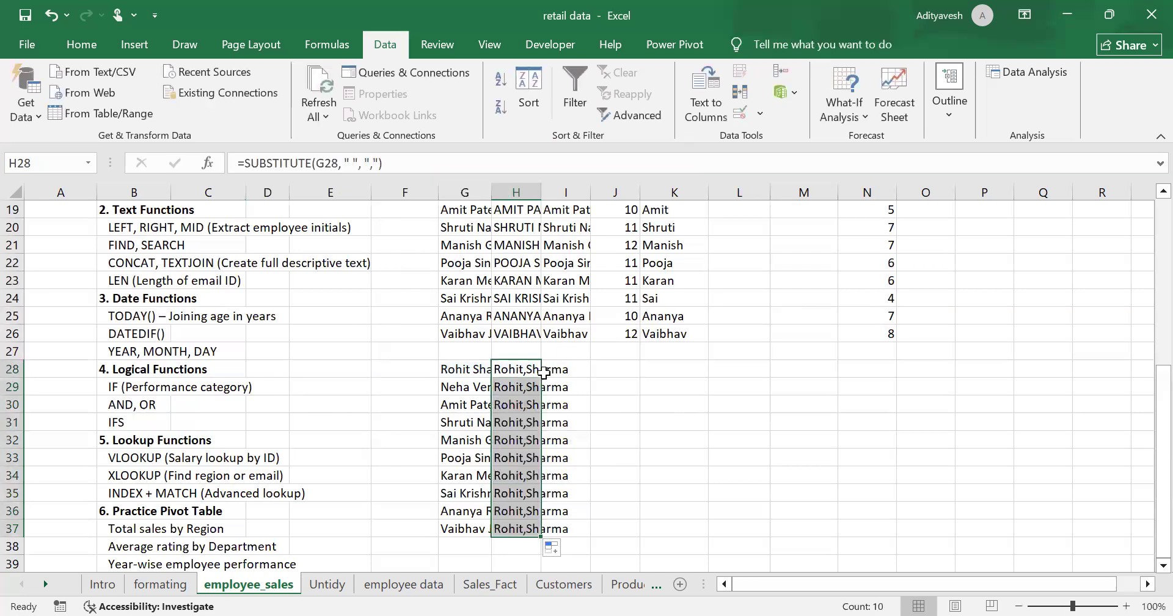
double_click(541, 193)
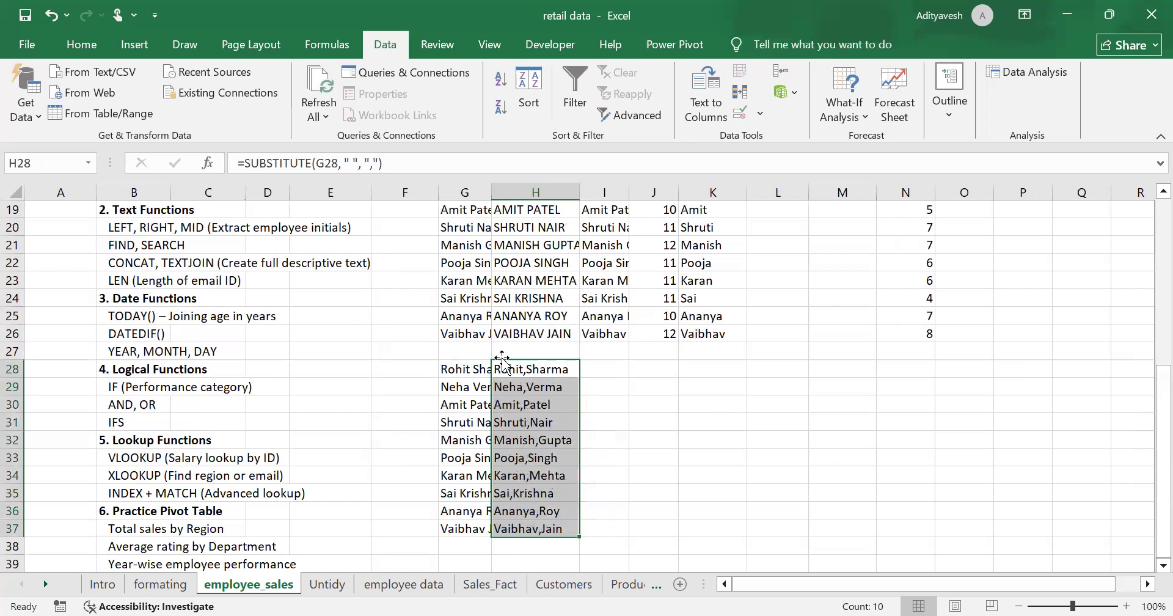
double_click(492, 193)
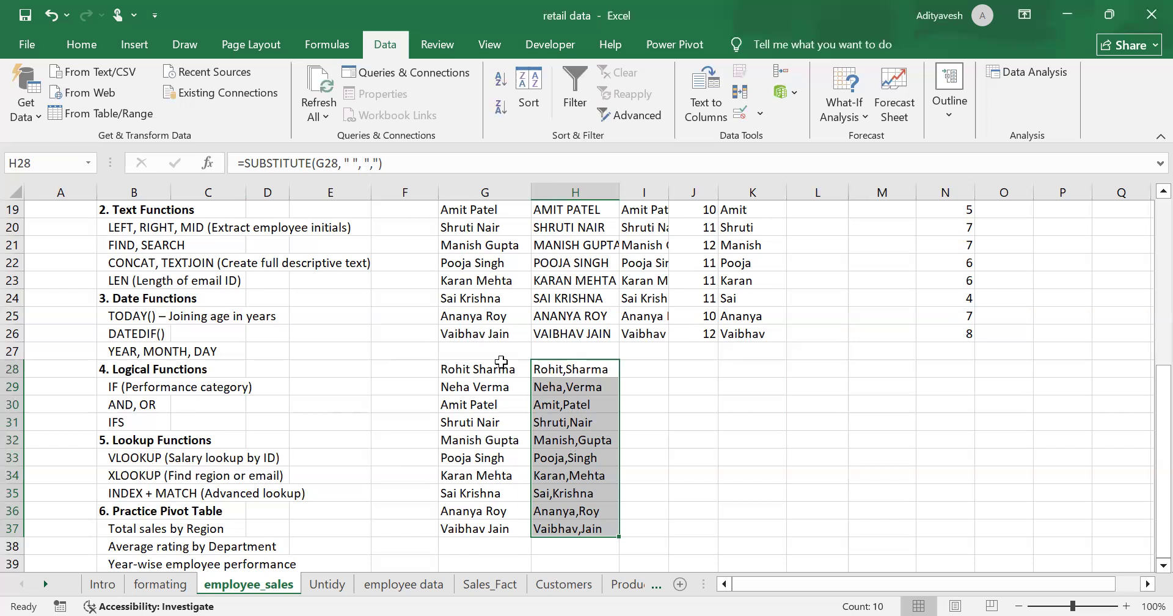
Step: Clear the copied names and SUBSTITUTE results from G28:H37
drag(491, 367, 616, 530)
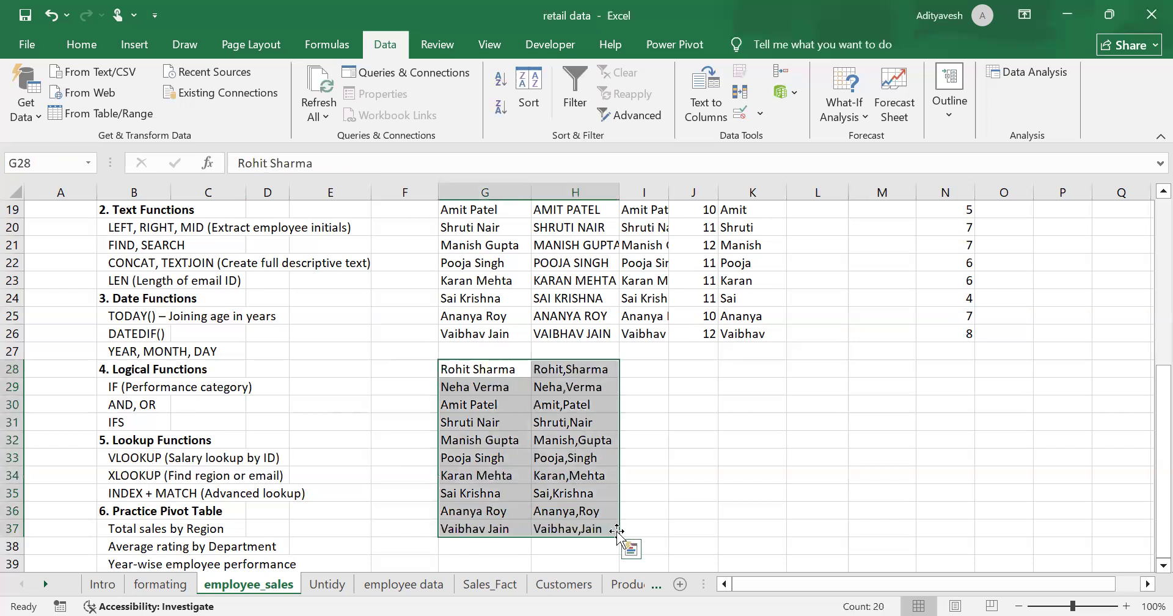
key(Delete)
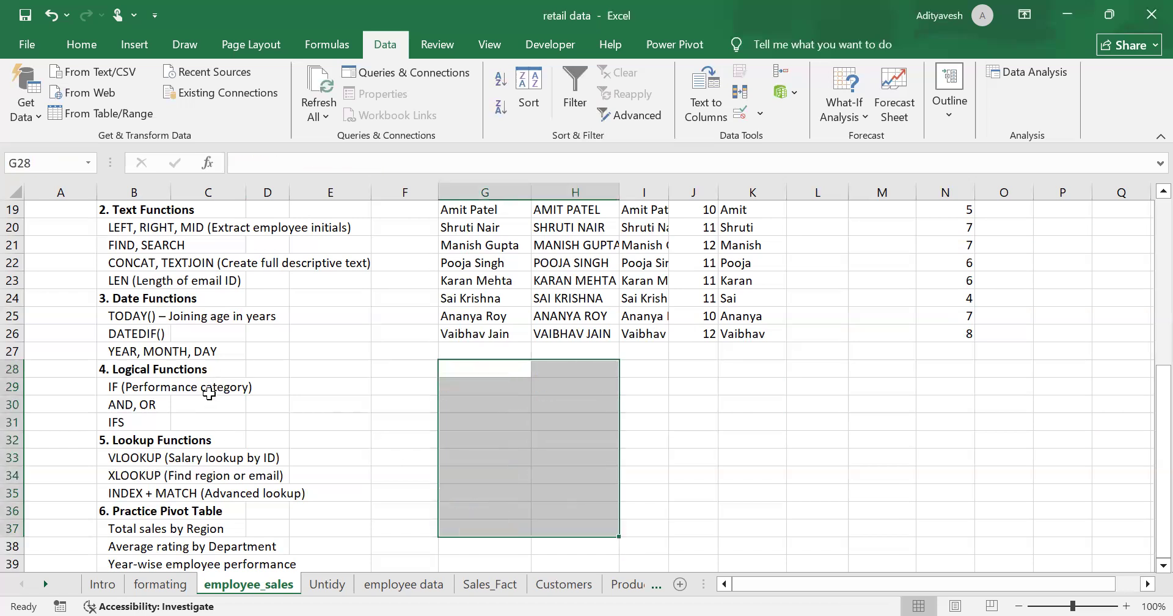
scroll(505, 425, up, 3)
scroll(540, 410, up, 2)
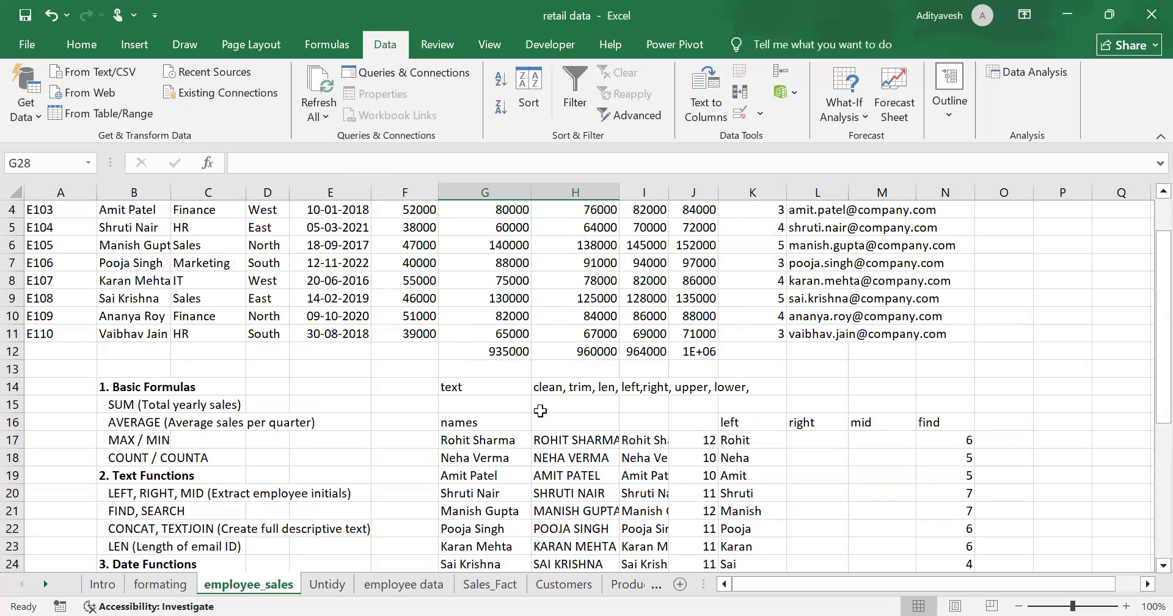
scroll(464, 388, down, 2)
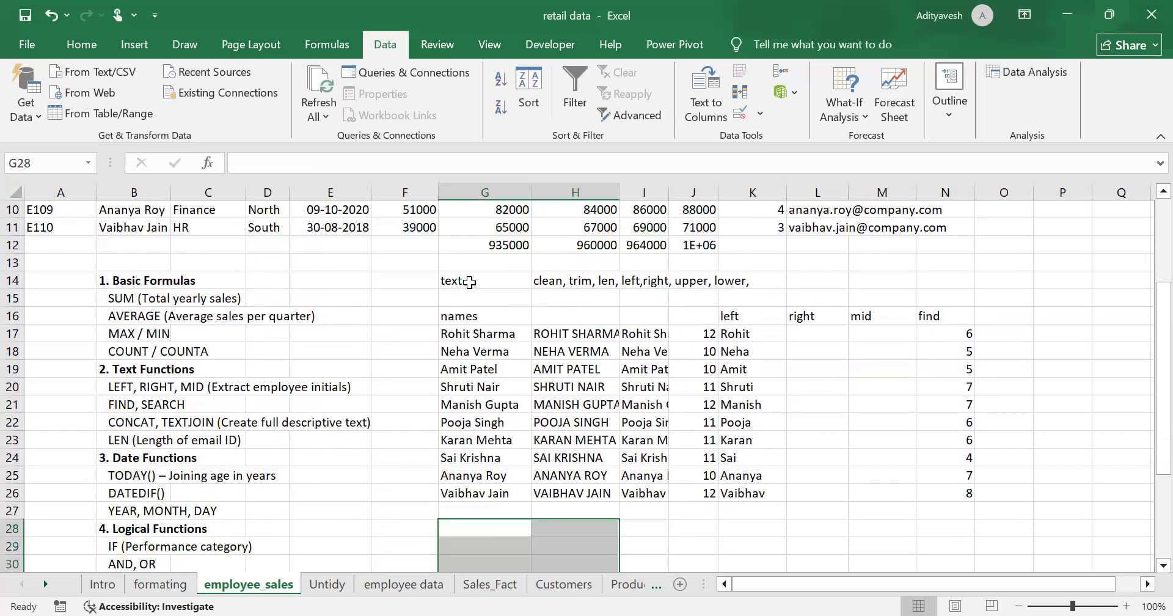
scroll(453, 317, up, 3)
drag(330, 227, 324, 384)
scroll(440, 317, down, 2)
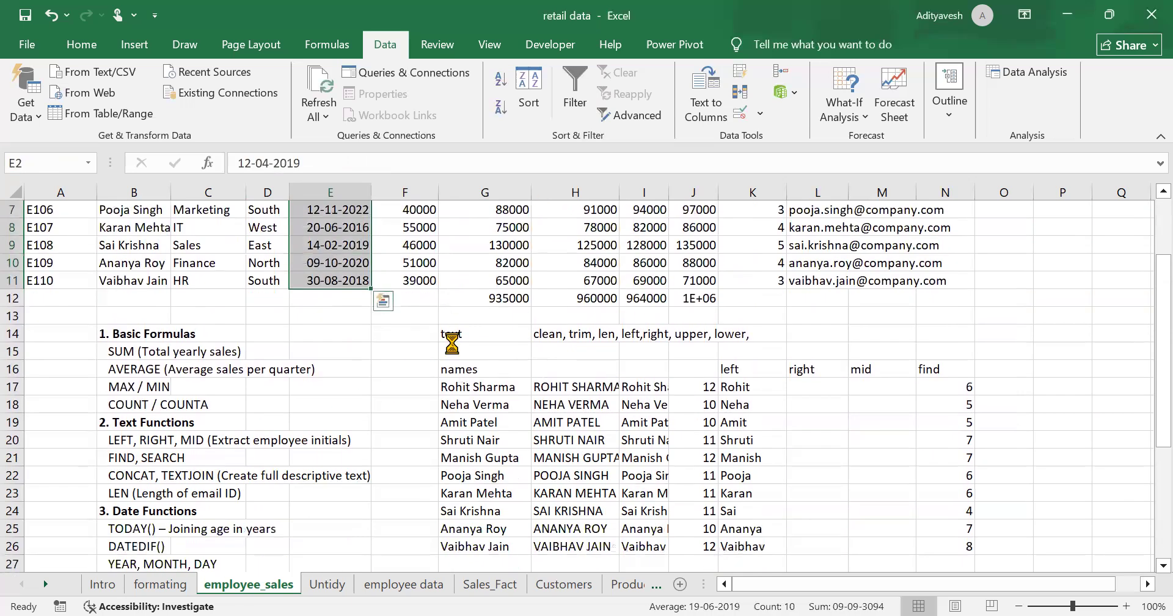
key(ctrl+c)
click(476, 353)
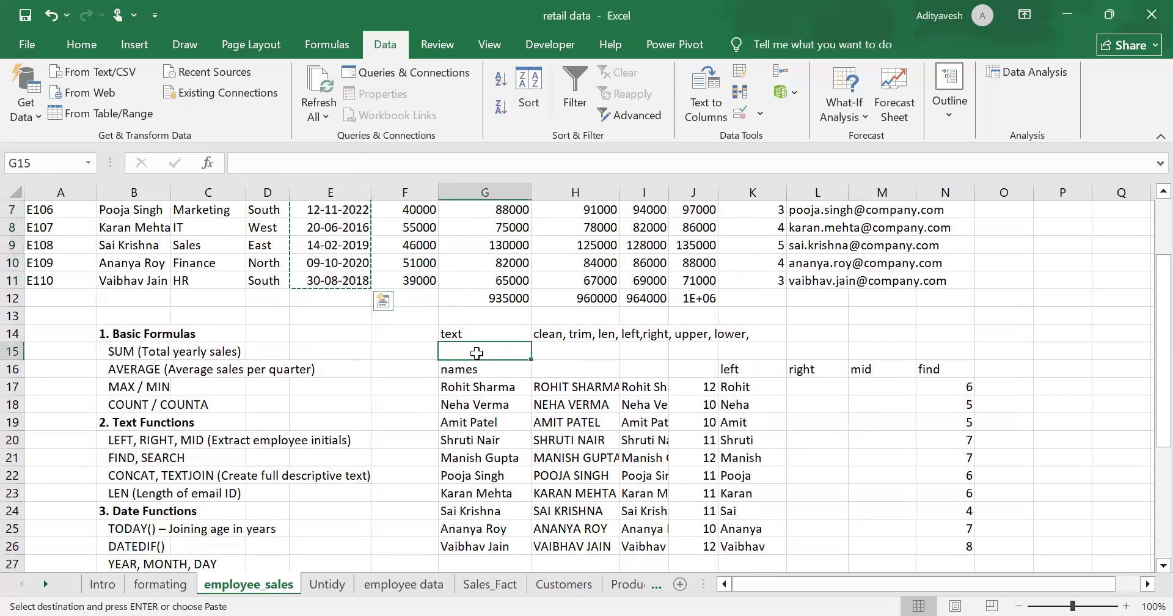
Step: Clear the text function examples from row 16 down in columns G to N, and enter the label "dates" in G15
drag(477, 369, 965, 483)
key(Delete)
scroll(794, 471, up, 2)
click(469, 389)
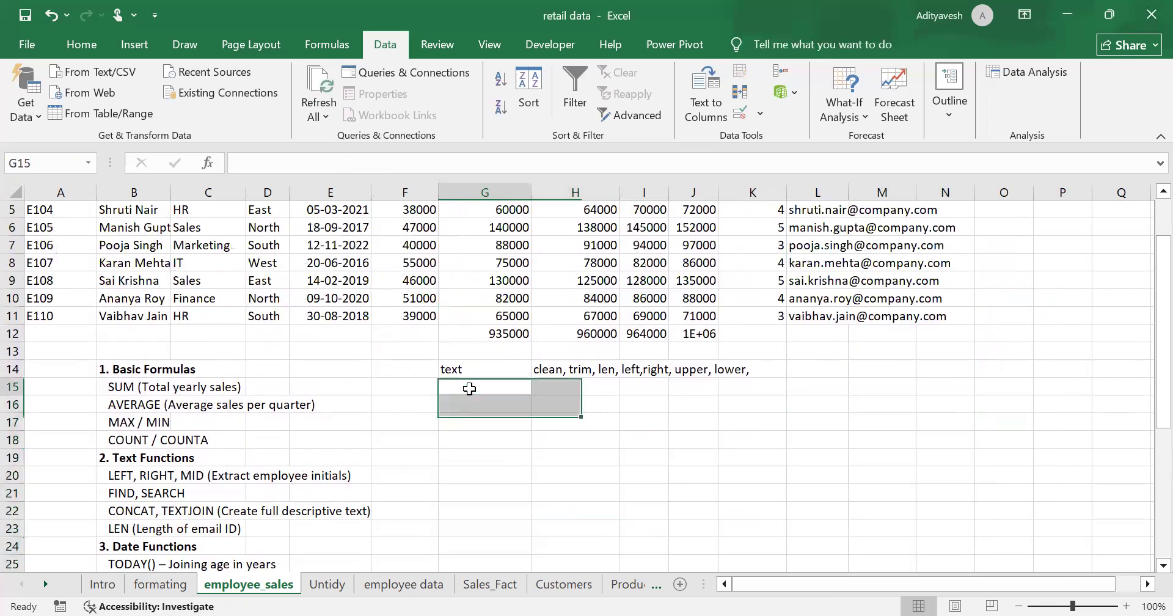
text(dates)
key(Tab)
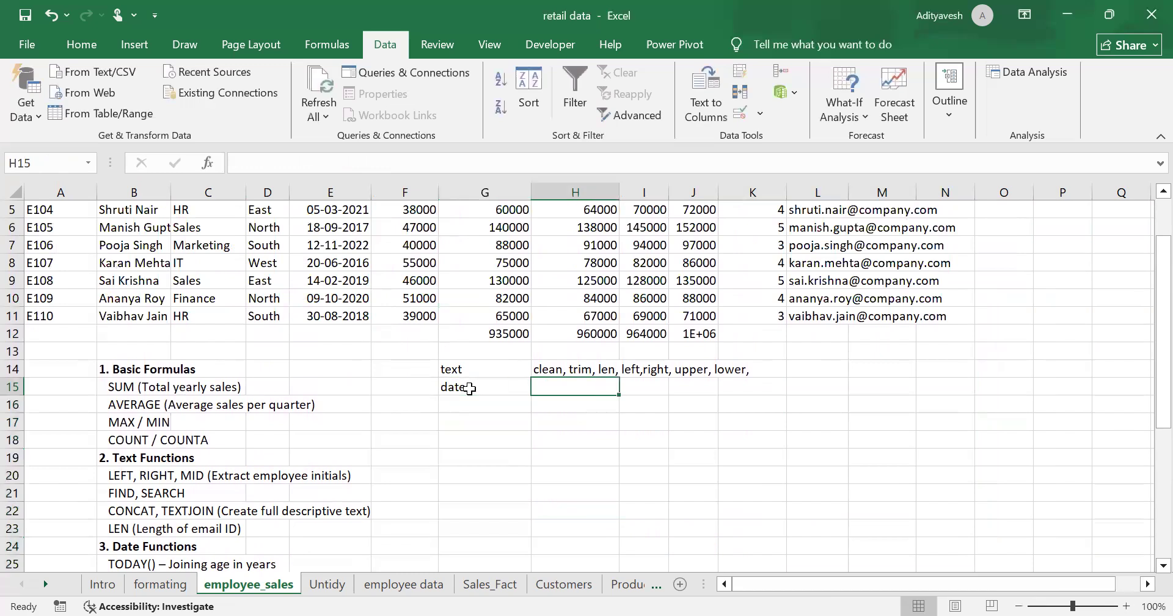
Step: Copy the joining dates from E2:E11 and paste them below the "dates" label, starting at G17
click(471, 423)
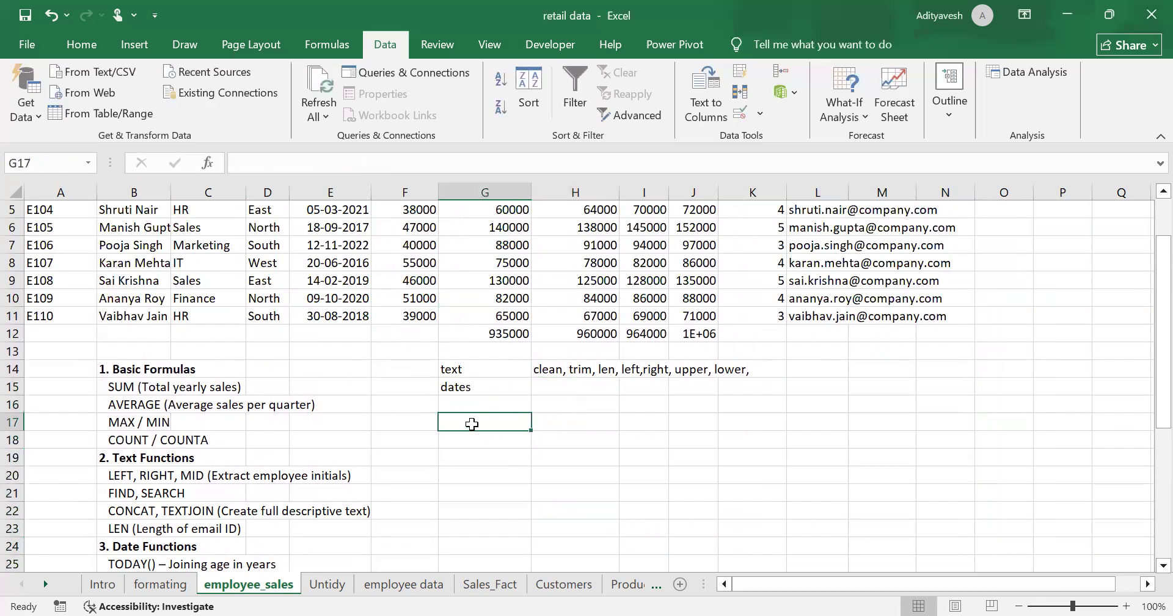
scroll(333, 250, up, 2)
drag(331, 228, 330, 392)
key(ctrl+c)
scroll(464, 428, down, 1)
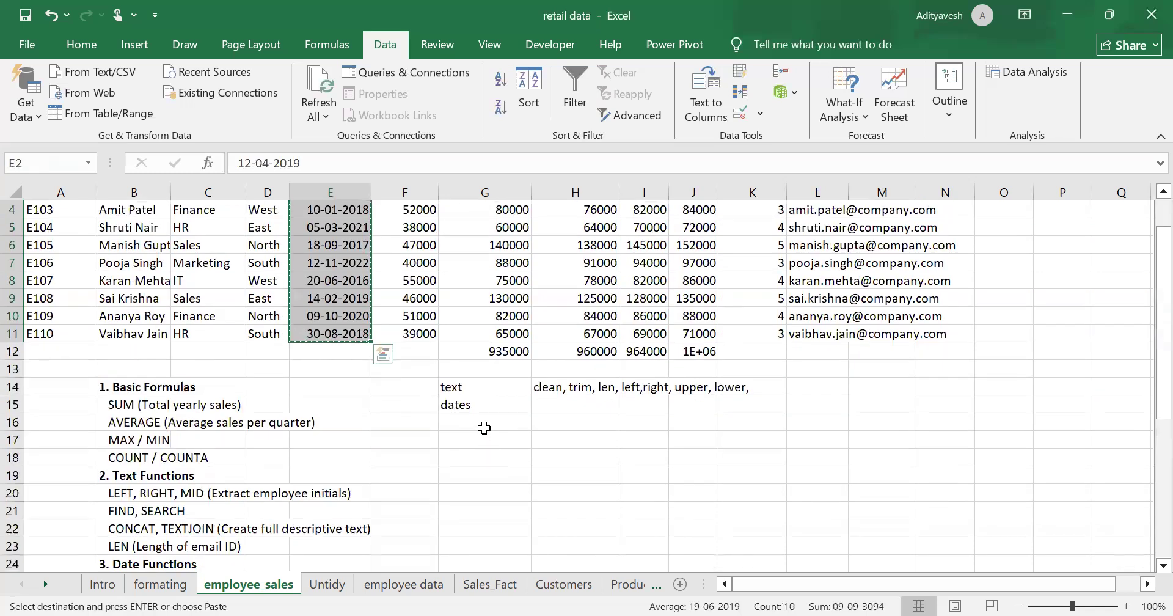
click(489, 437)
key(ctrl+v)
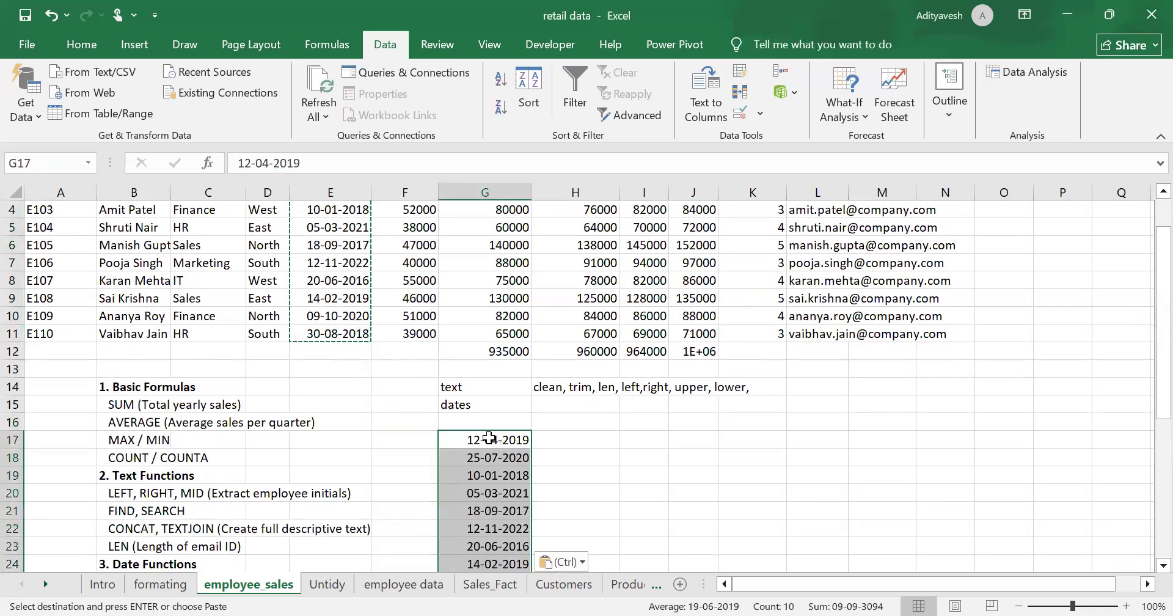
Step: Enter =DAY(G17) in H17 to extract the day from the first copied date
click(579, 435)
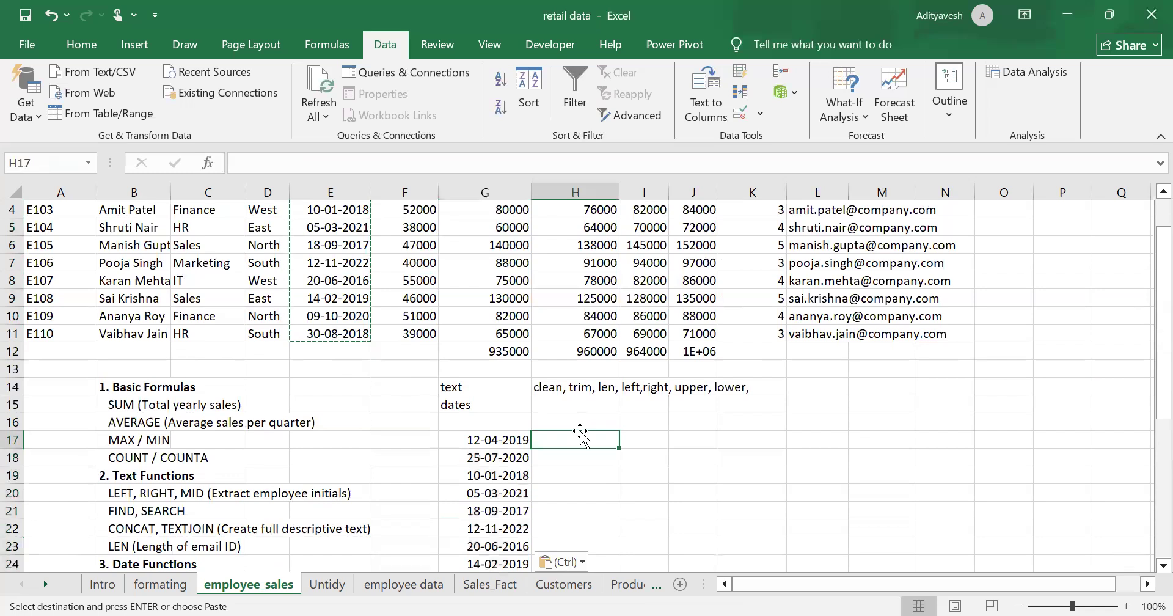
text(=day)
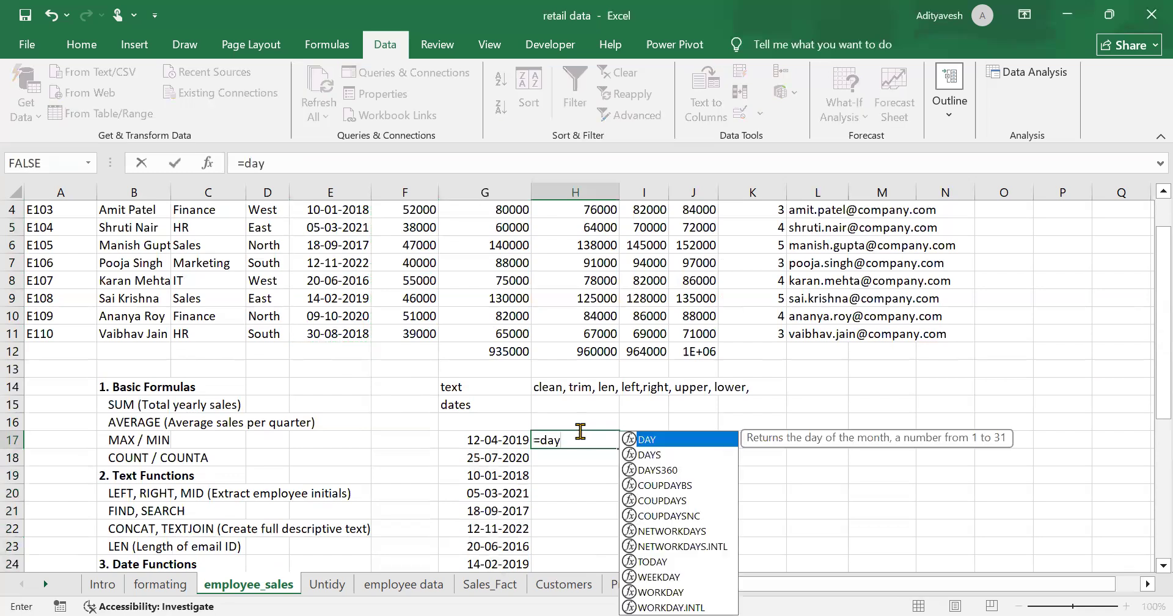
text(()
click(327, 44)
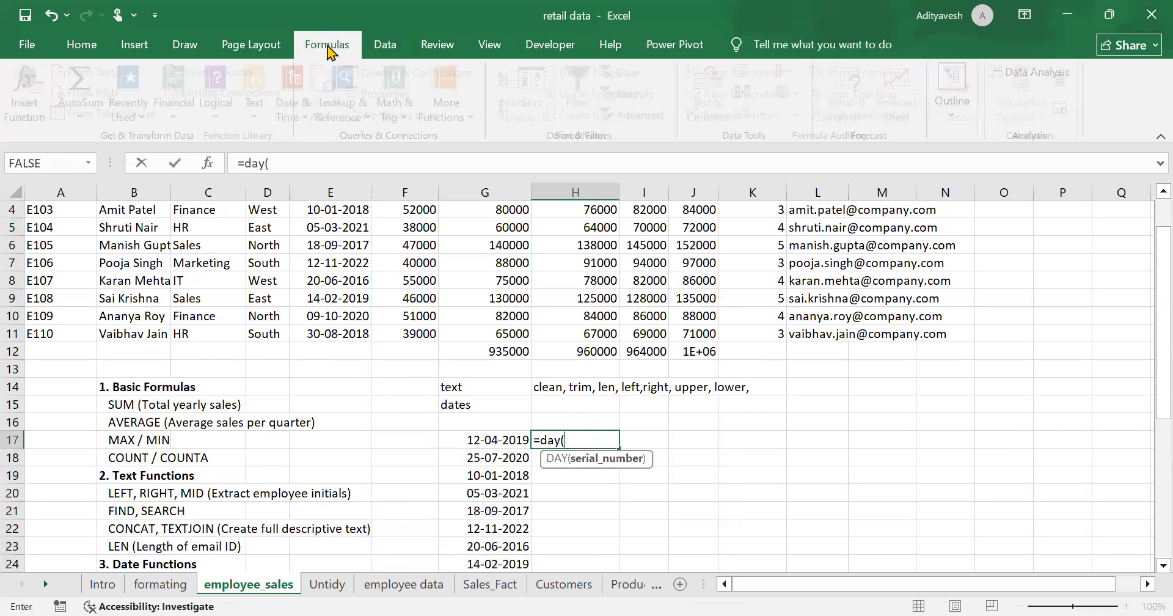
click(305, 109)
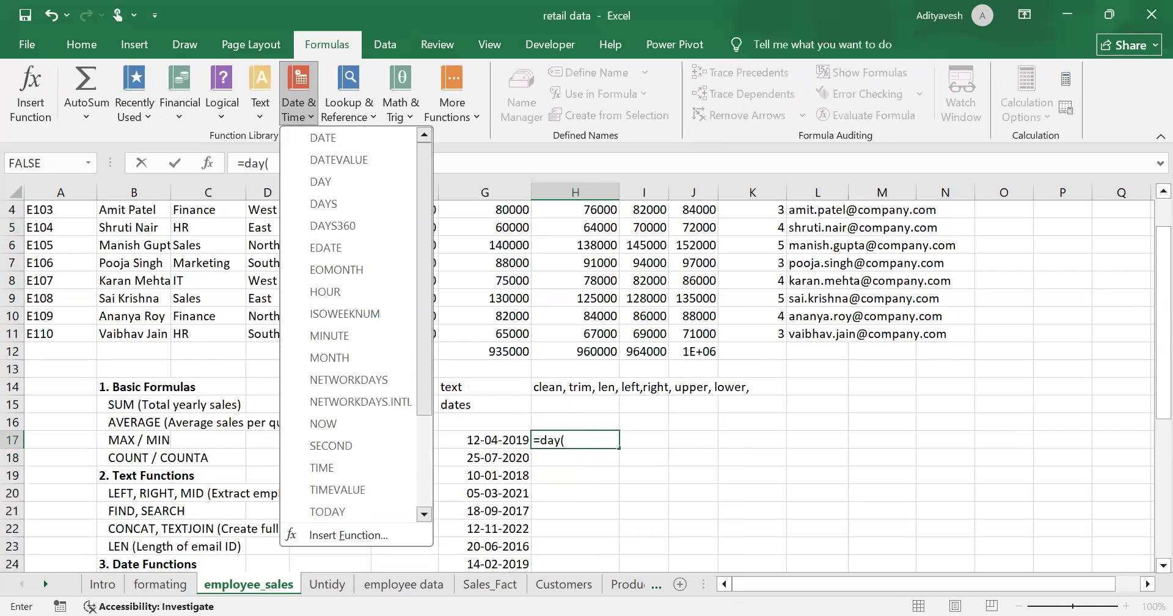
click(1057, 492)
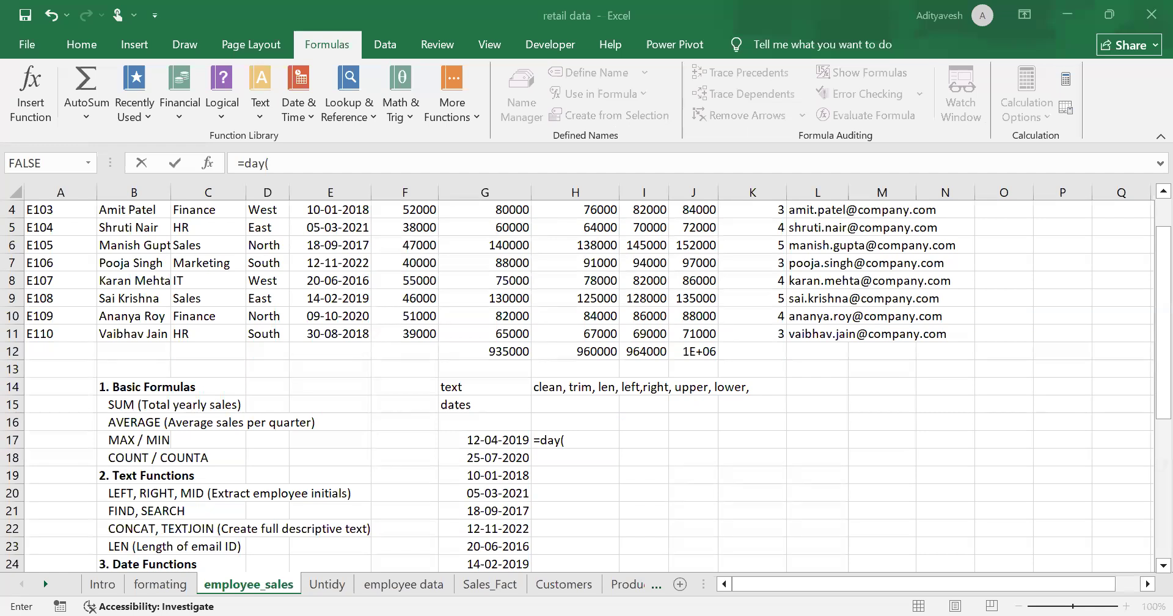
click(498, 437)
key(Return)
Step: Enter =MONTH(G17) in I17 to extract the month from the same date
click(652, 440)
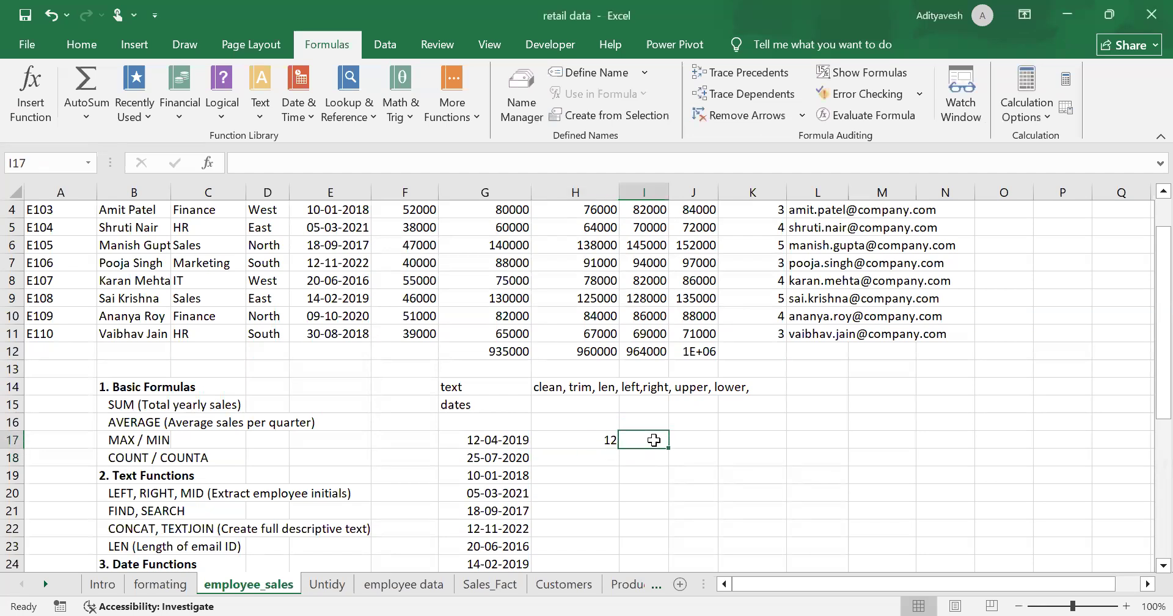
text(=)
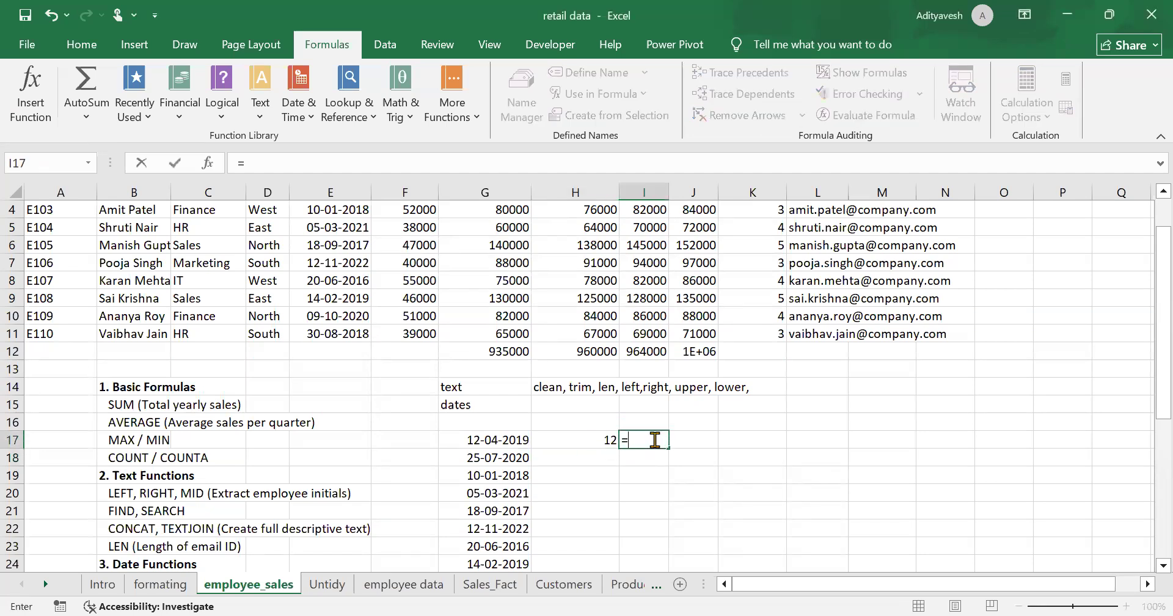
text(MONTH()
click(482, 440)
key(Return)
Step: Enter =YEAR(G17) in J17 to extract the year from the same date
scroll(688, 398, down, 2)
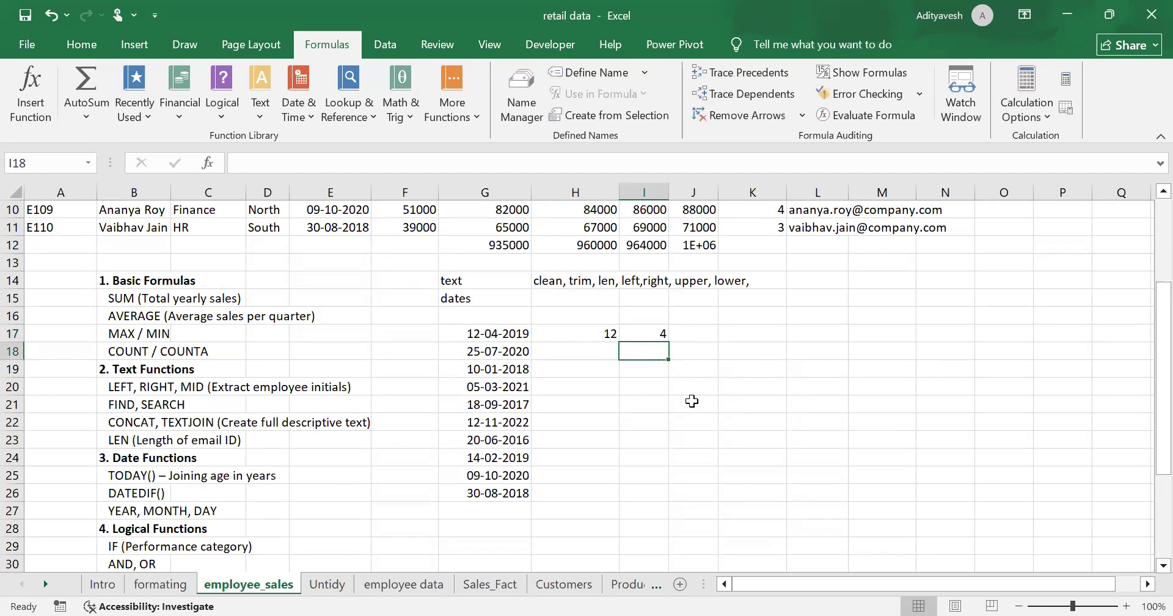
click(685, 333)
text(=YEAR()
click(498, 333)
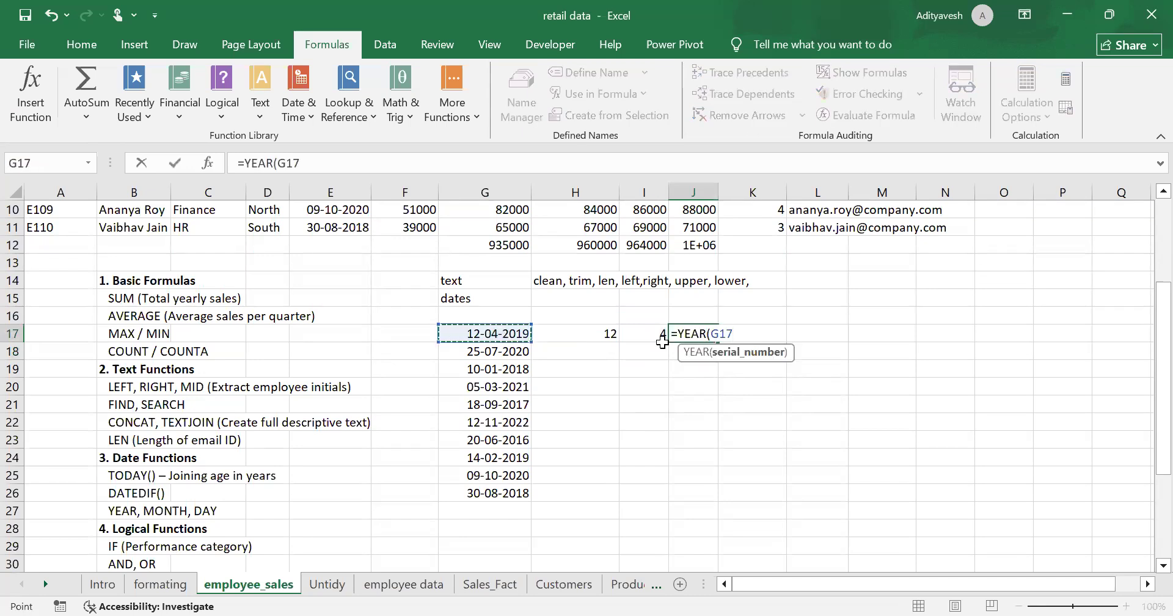
key(Return)
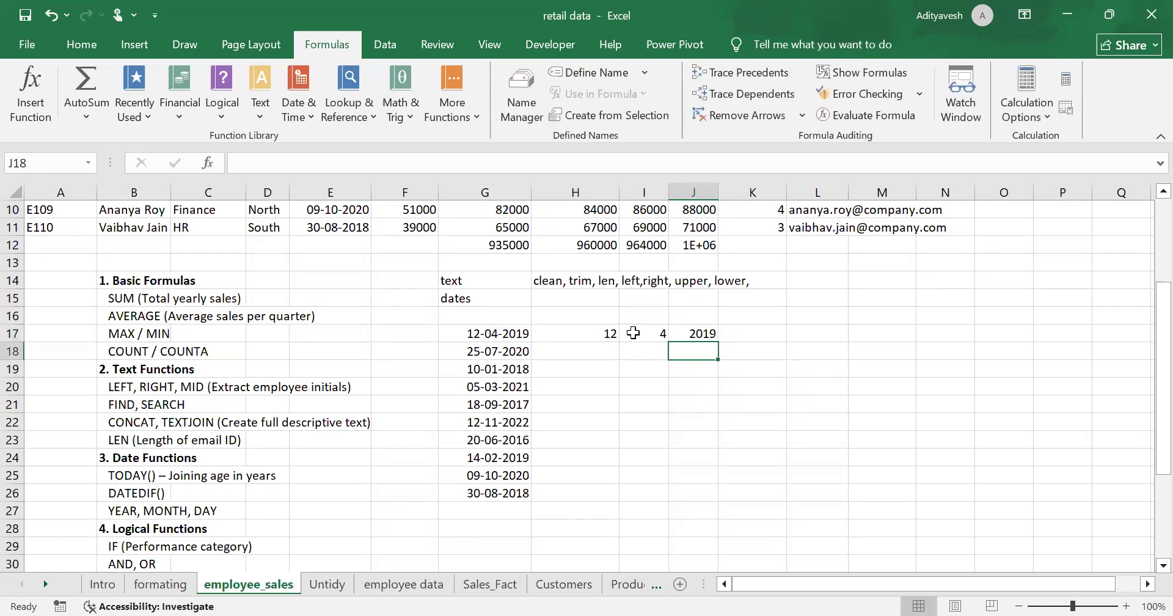
Step: Fill the DAY, MONTH and YEAR formulas in H17:J17 down to row 26
drag(607, 332, 675, 342)
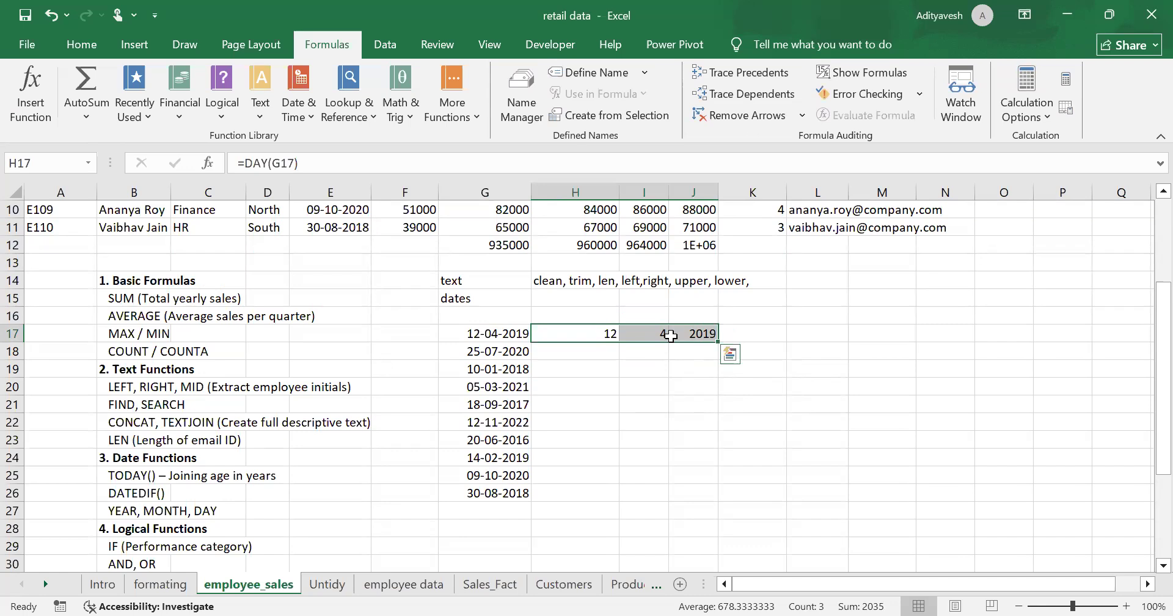
double_click(716, 343)
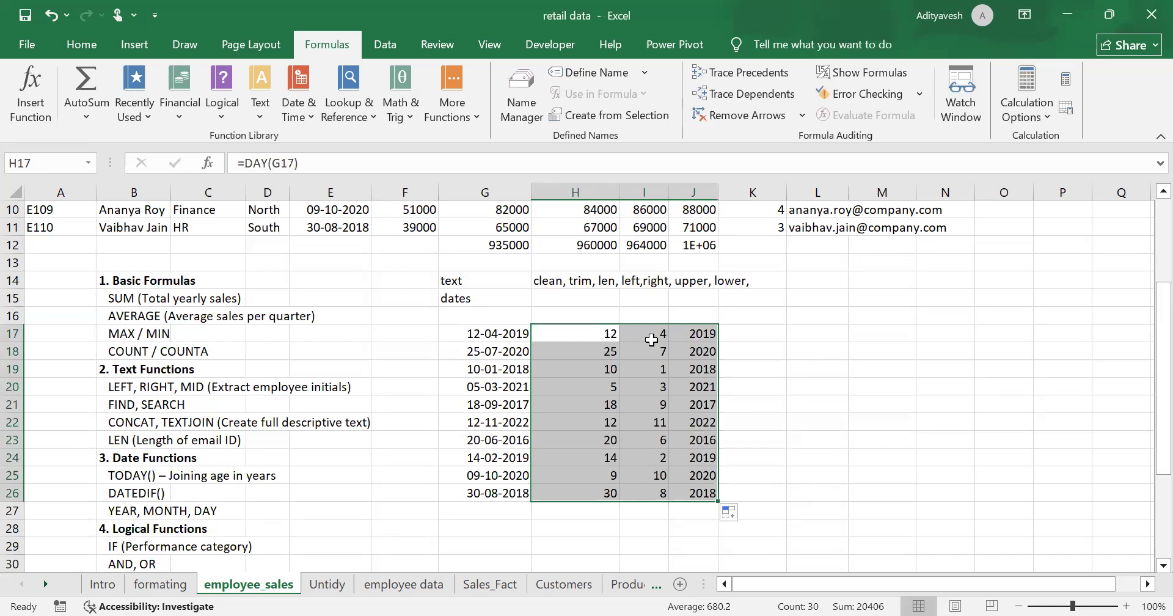
click(118, 296)
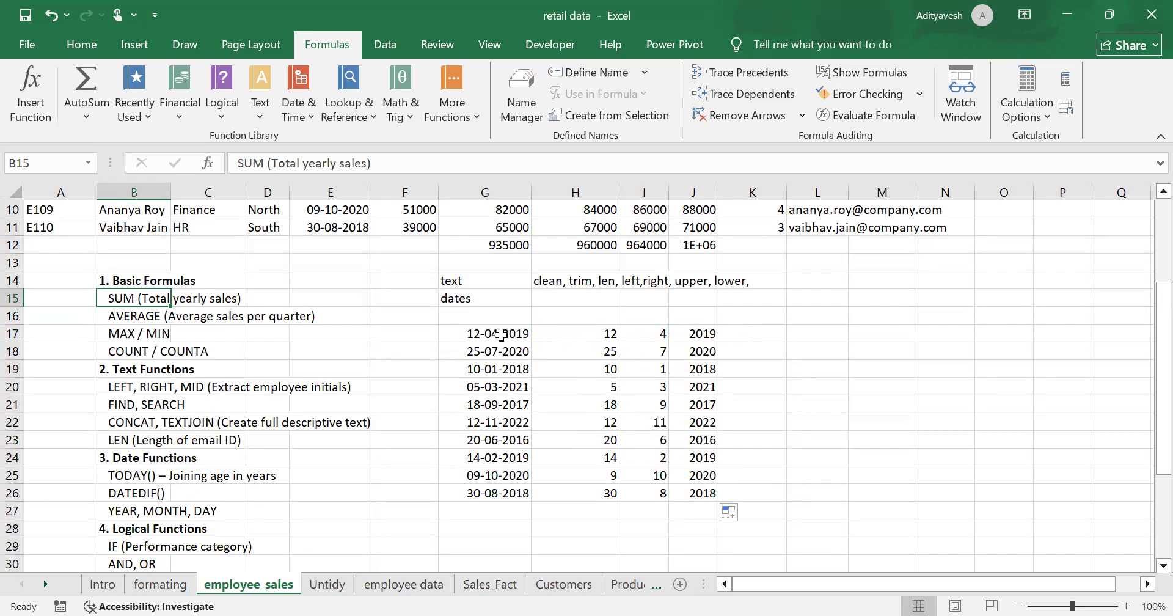
Step: Enter the column header "age" in M1, next to the Email column
scroll(654, 352, up, 3)
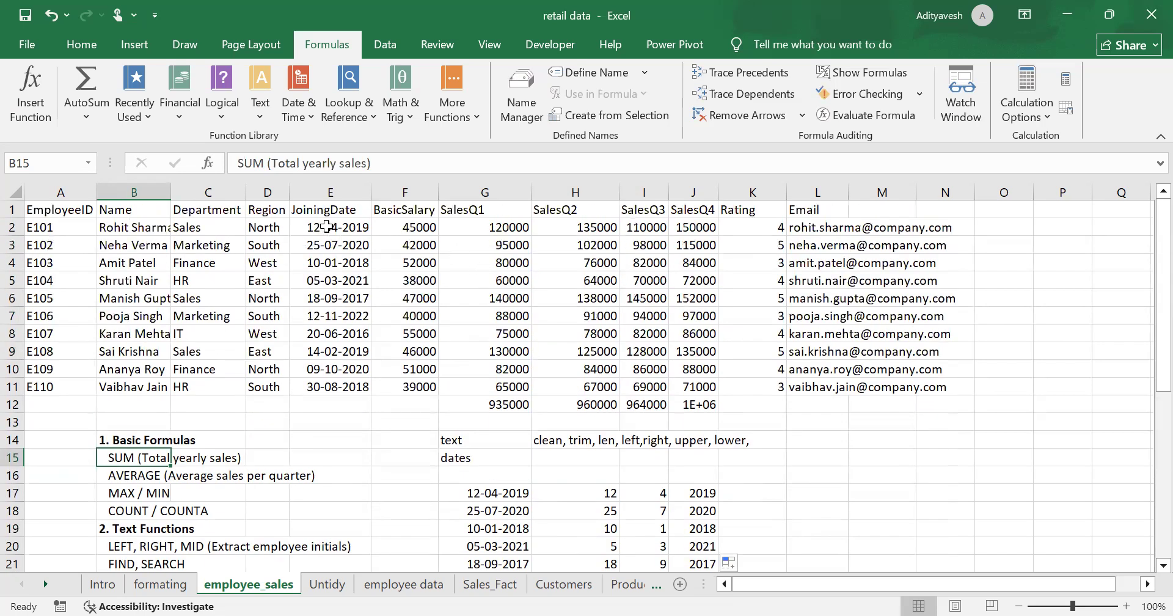
click(327, 227)
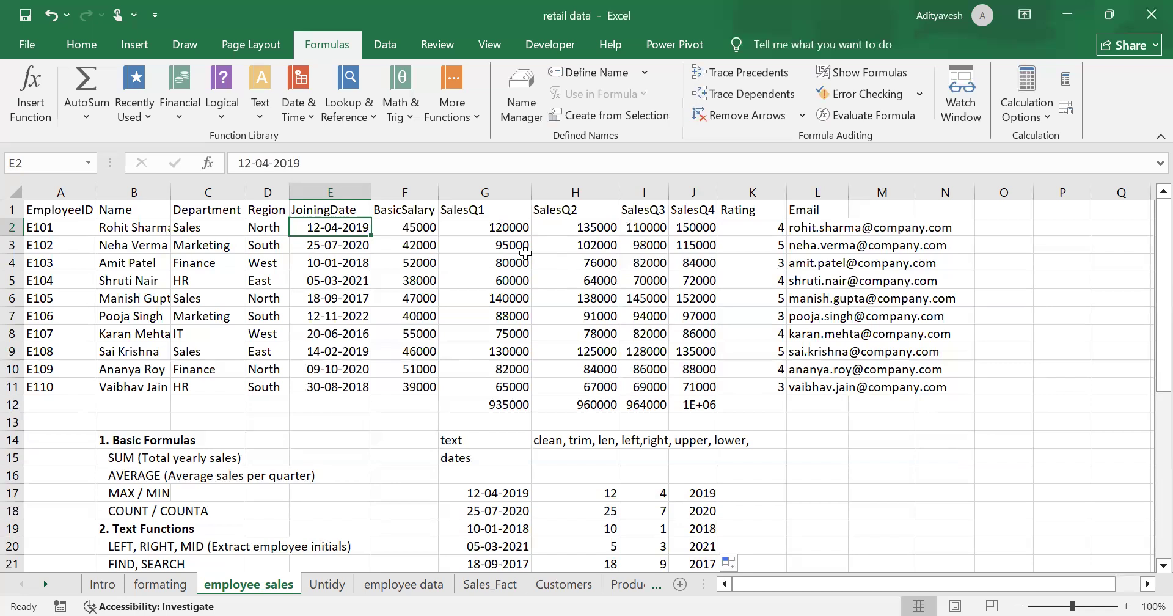
scroll(732, 428, down, 2)
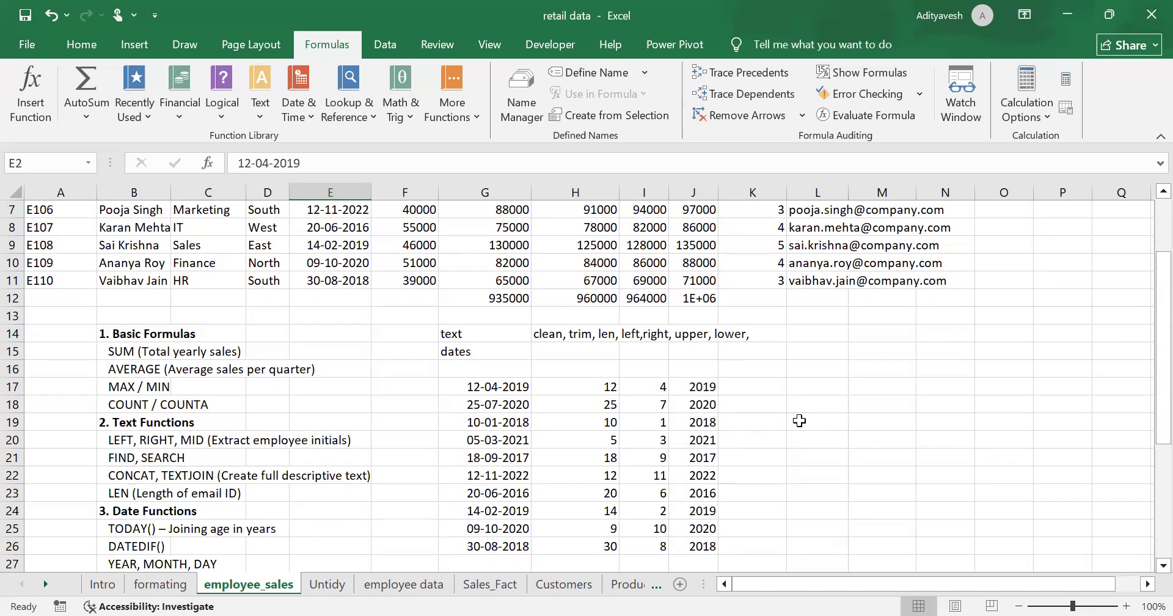
click(748, 387)
scroll(755, 394, up, 2)
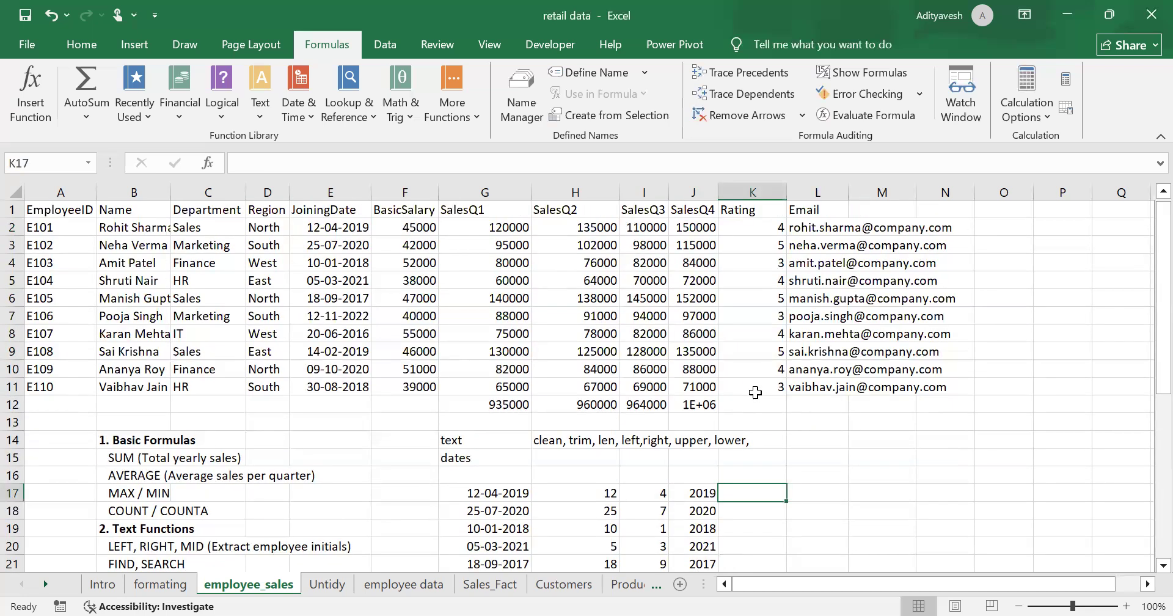
click(871, 214)
text(age)
key(Return)
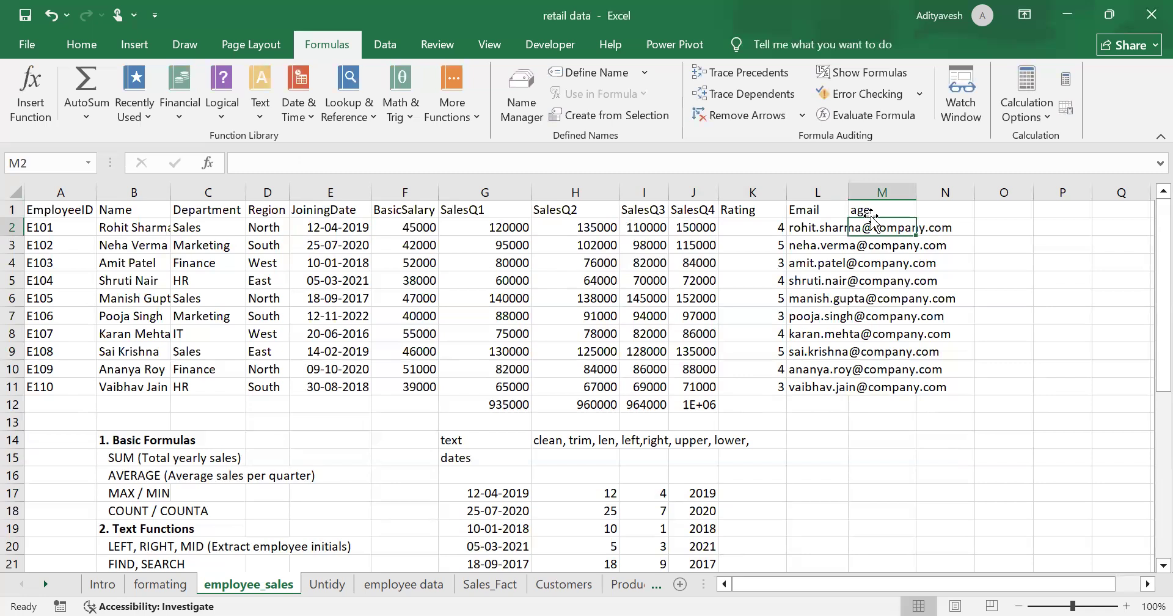
Step: Replace the header in M1 with "tenure"
click(872, 214)
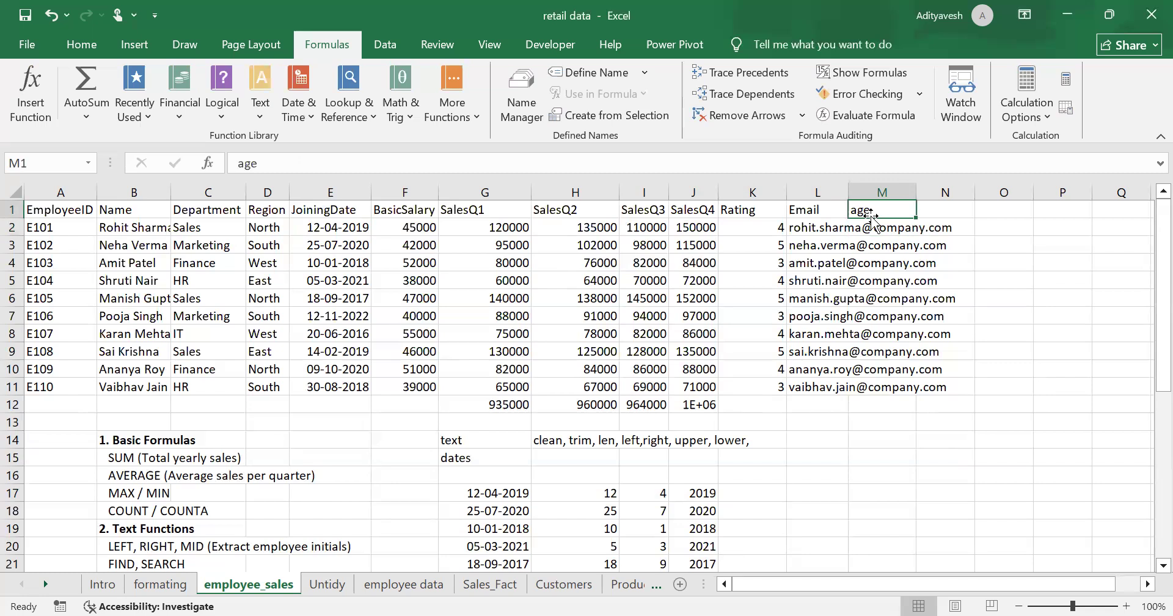
text(tenure)
key(Return)
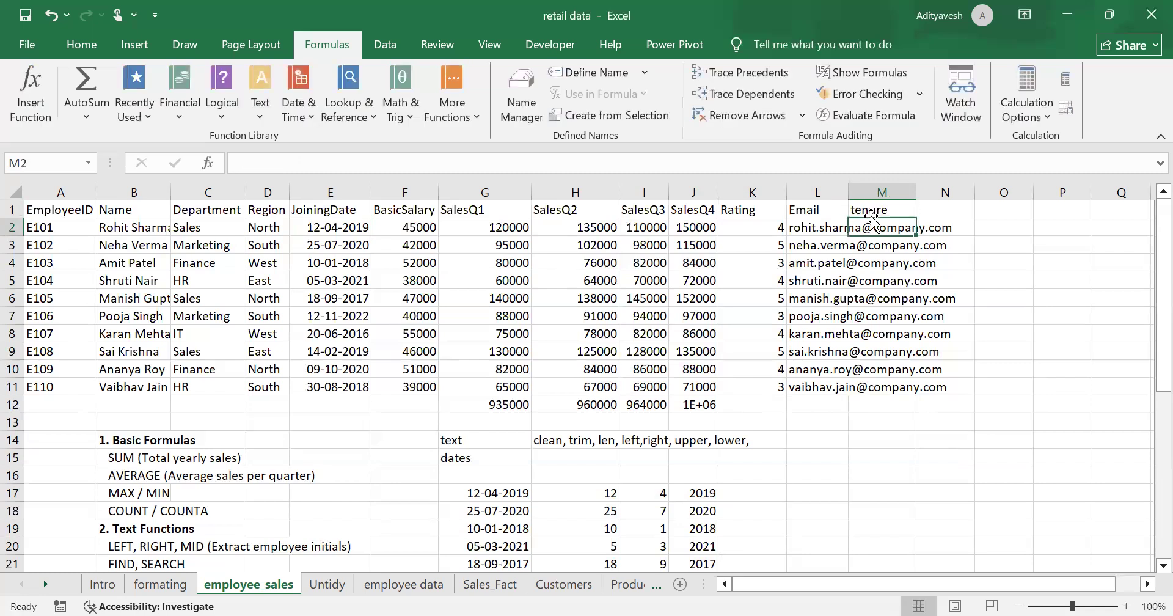
Step: Enter =YEARFRAC(E2, TODAY()) in M2 to calculate the first employee's tenure from the joining date
text(=)
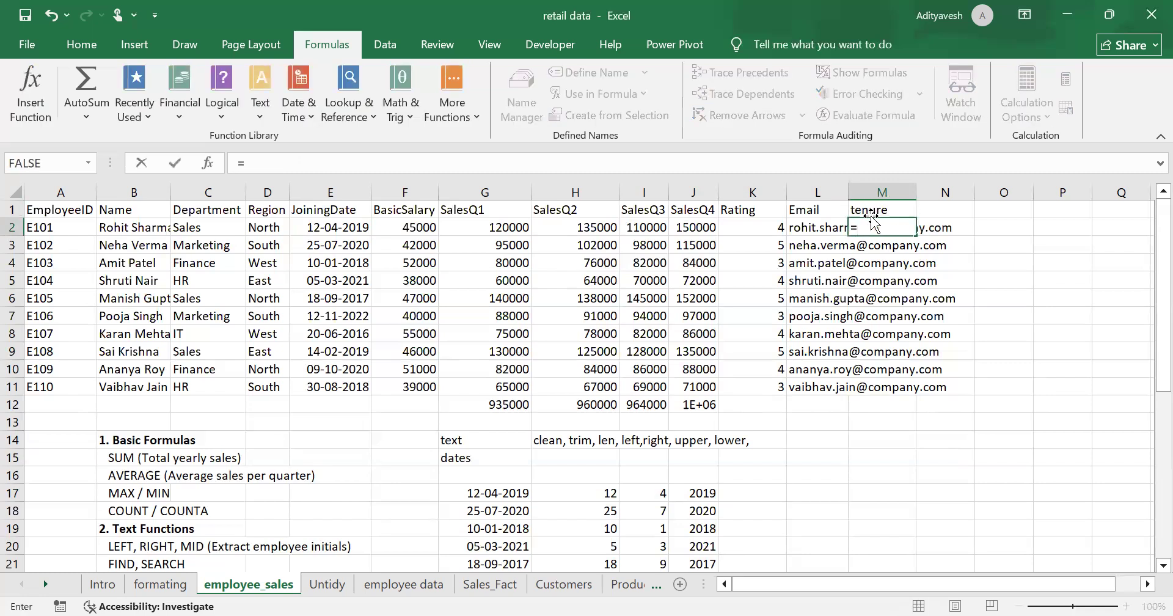
text(year)
double_click(898, 260)
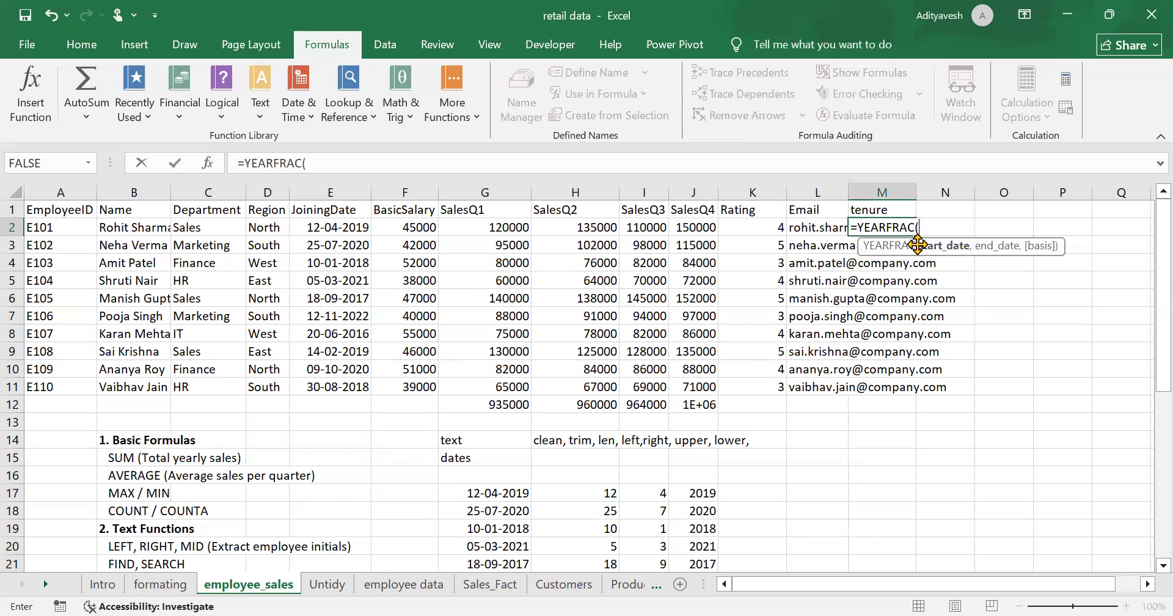
click(330, 229)
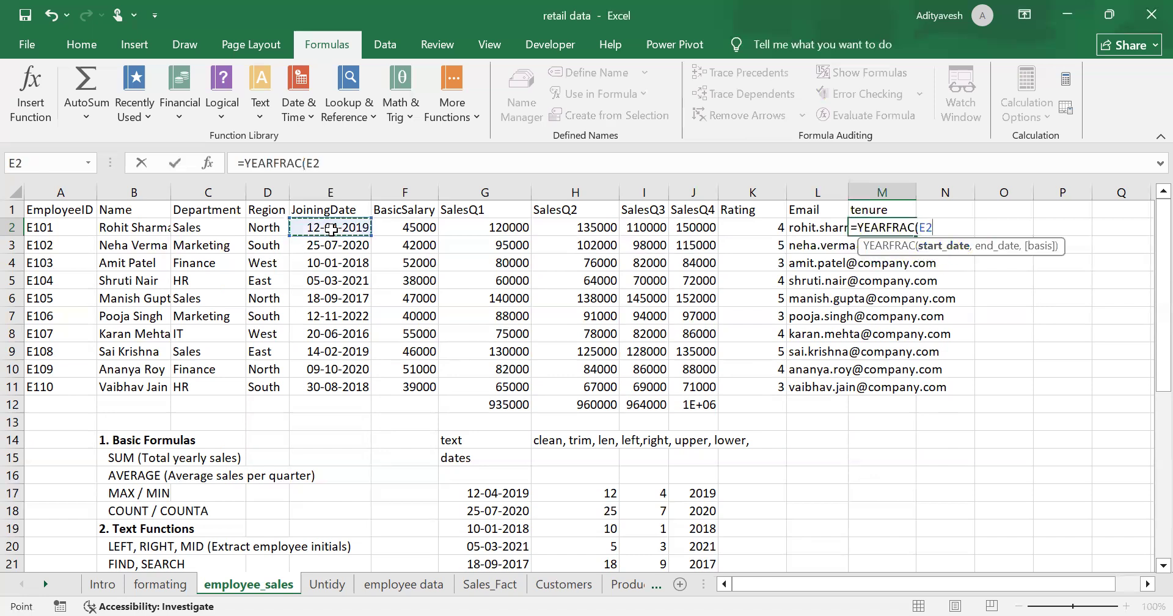
text(,)
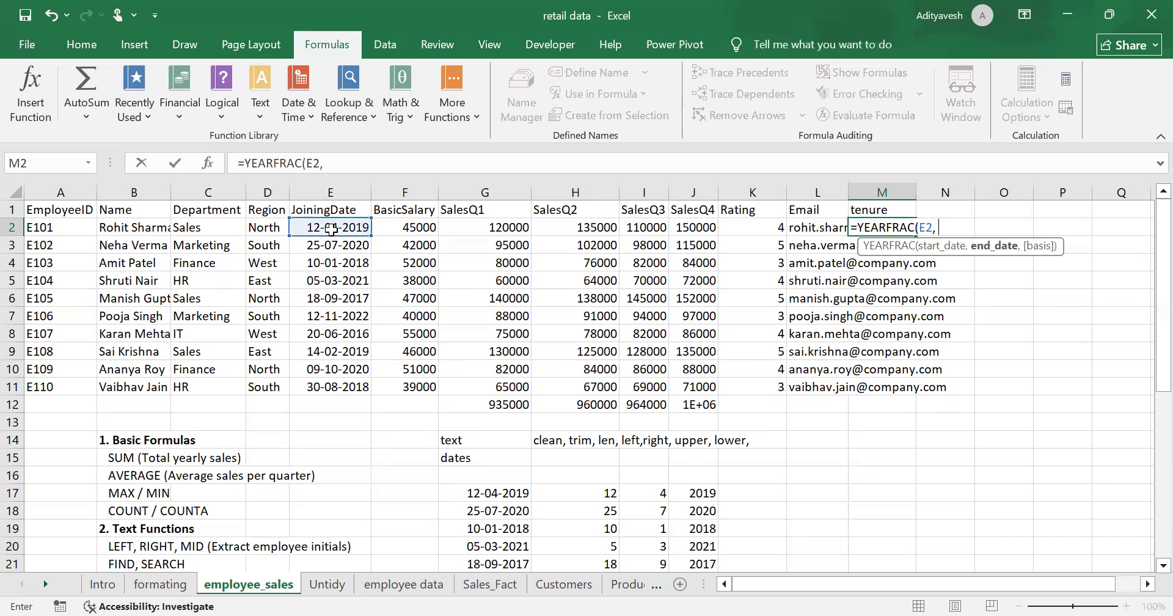
text( TODAY()))
key(Return)
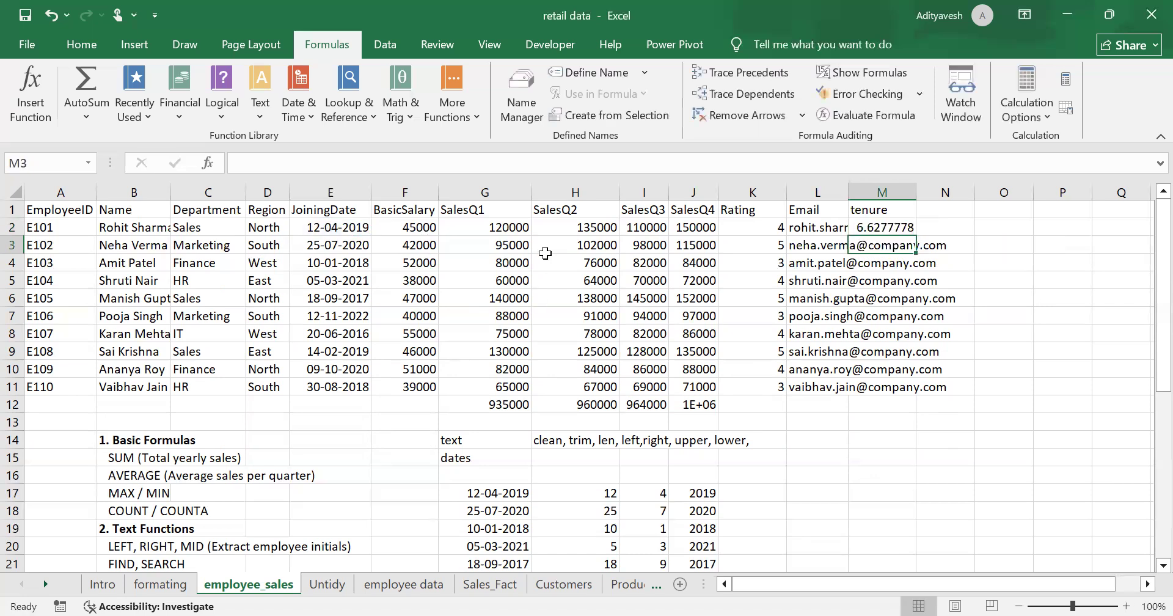
Step: Fill the YEARFRAC tenure formula from M2 down to M11
click(903, 229)
double_click(914, 237)
scroll(895, 458, down, 1)
scroll(896, 463, up, 1)
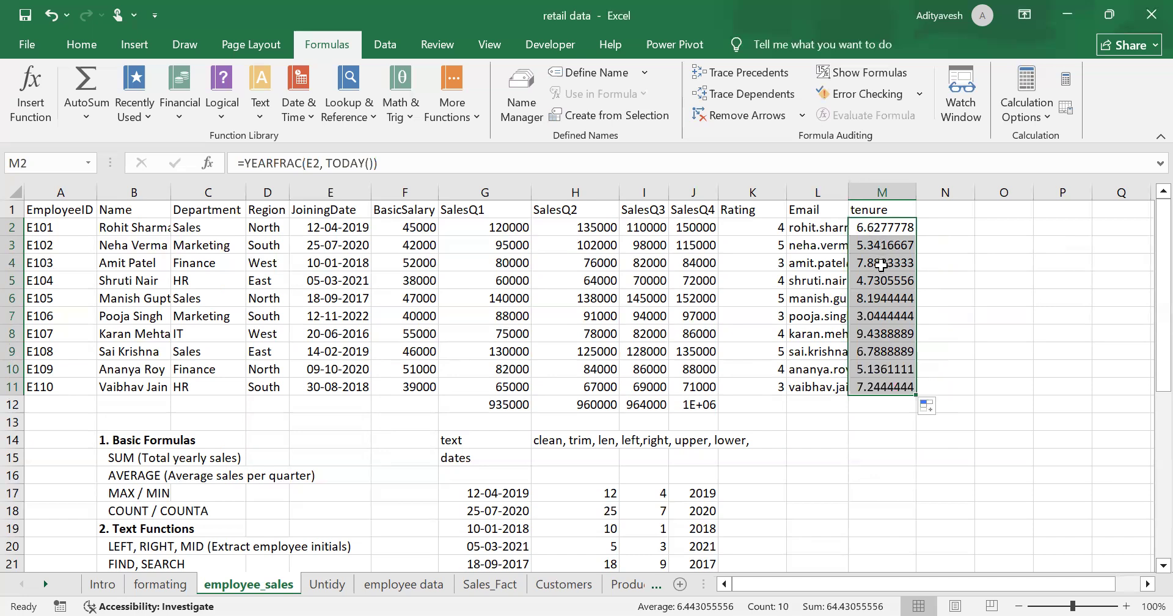
Step: Enter =TODAY() in L17 and widen column L so that the full date fits
scroll(783, 387, down, 2)
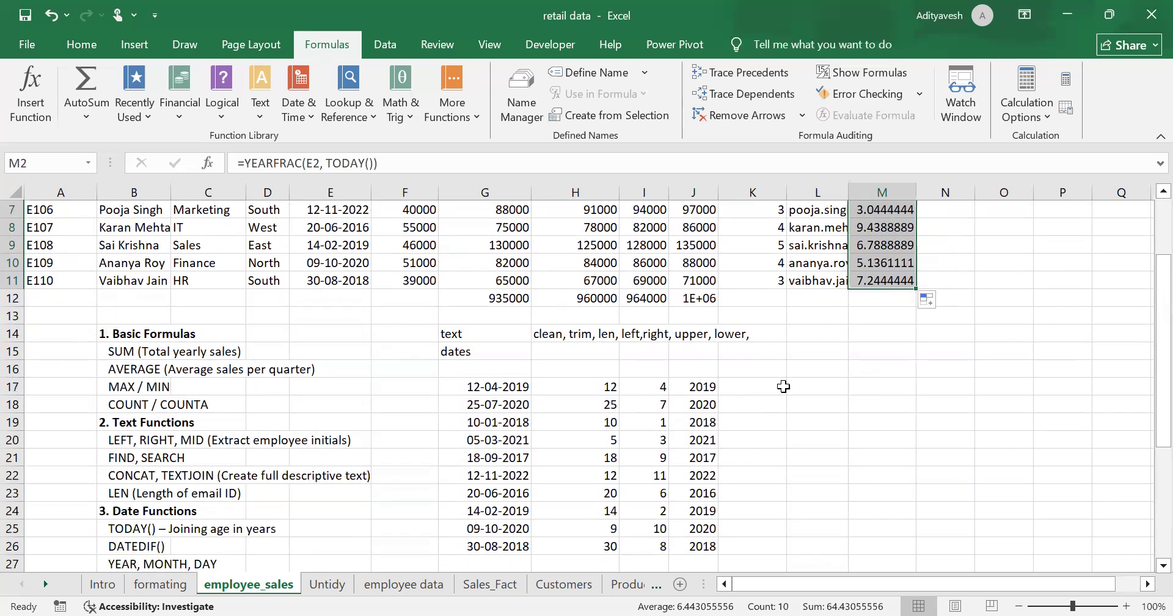
click(813, 389)
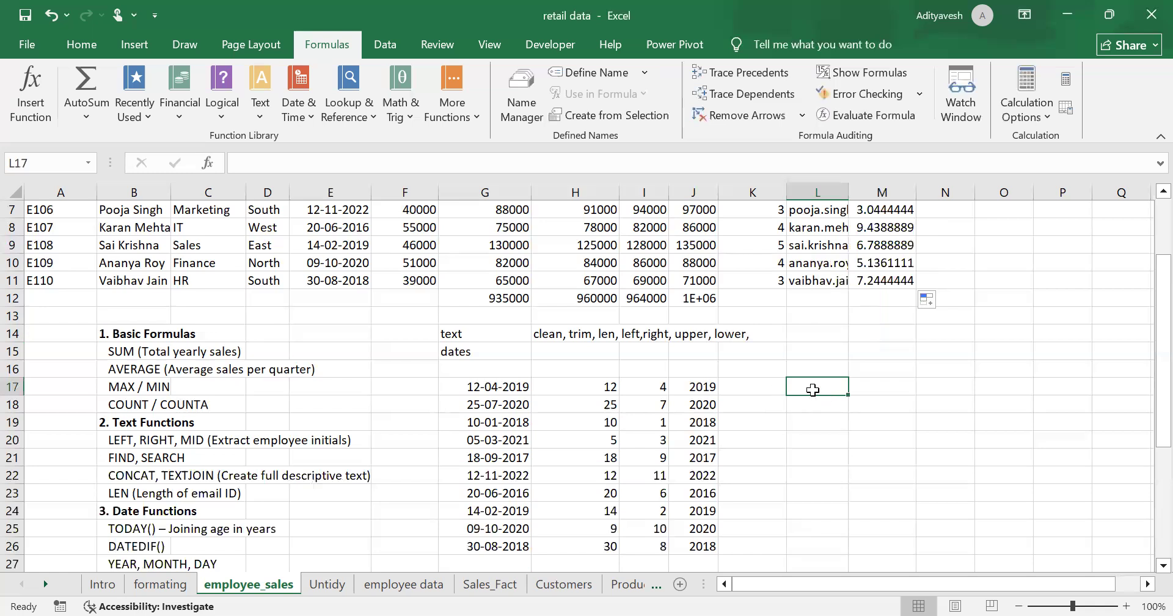
text(=)
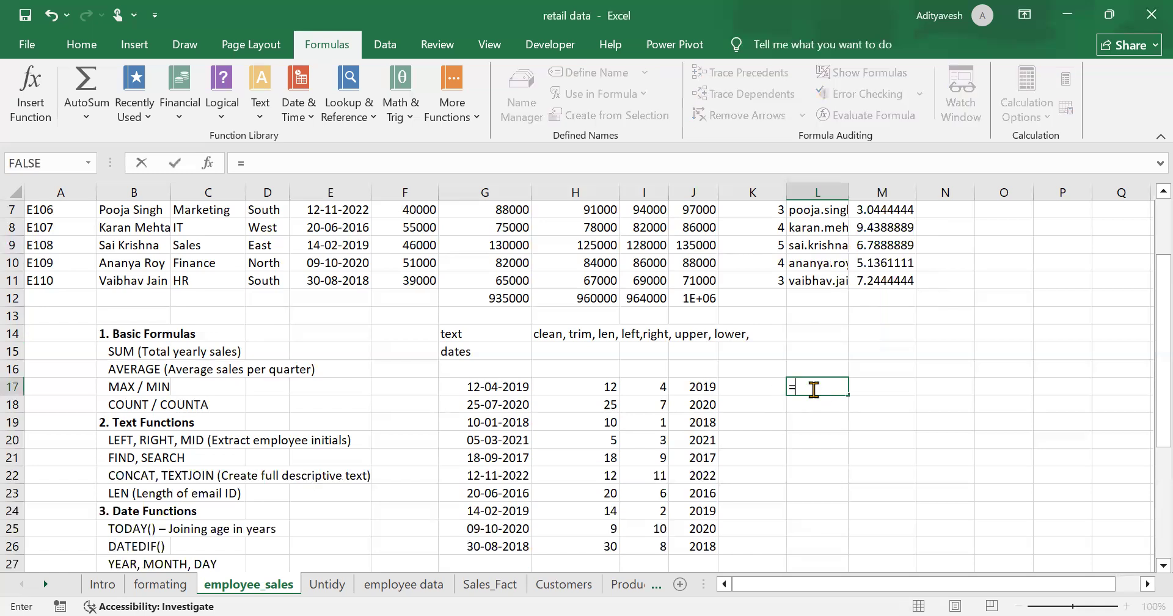
text(today)
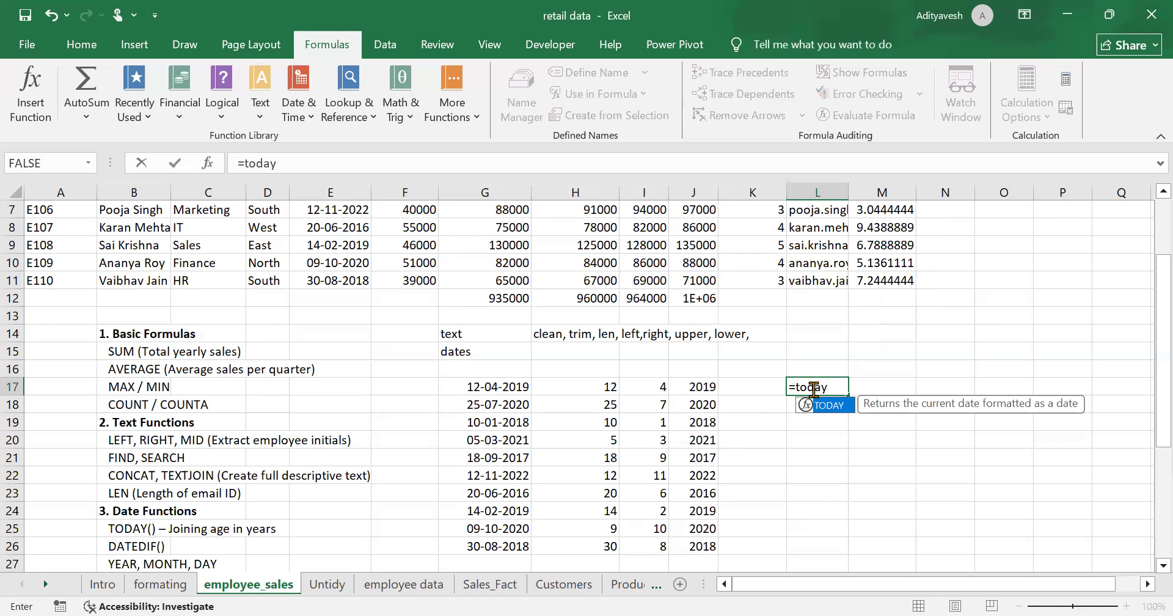
key(Tab)
key(Return)
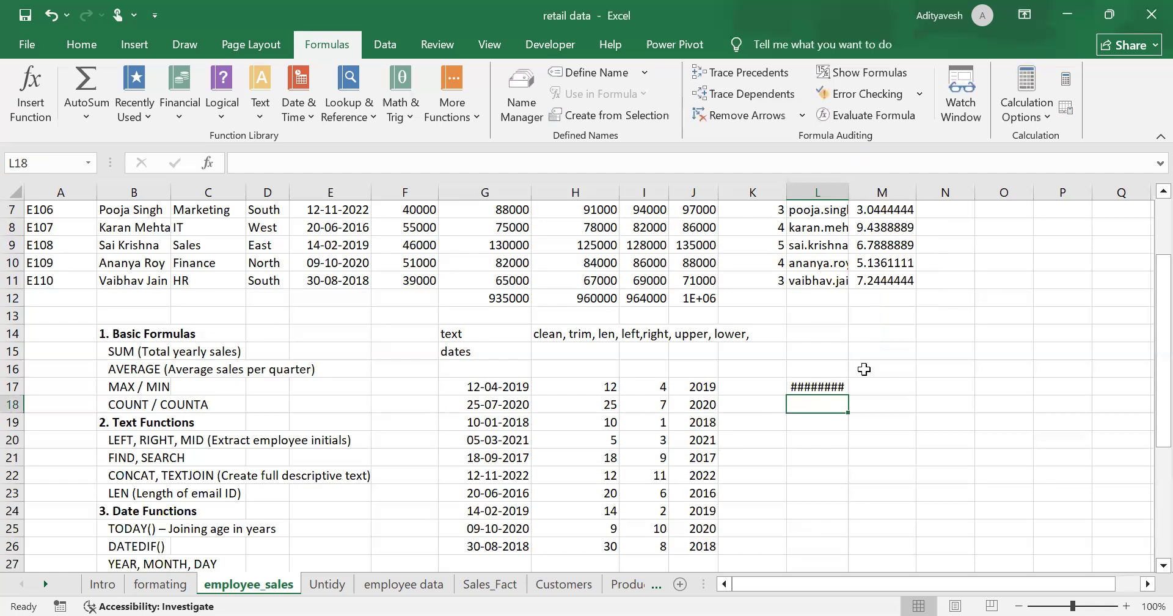
click(834, 388)
click(828, 408)
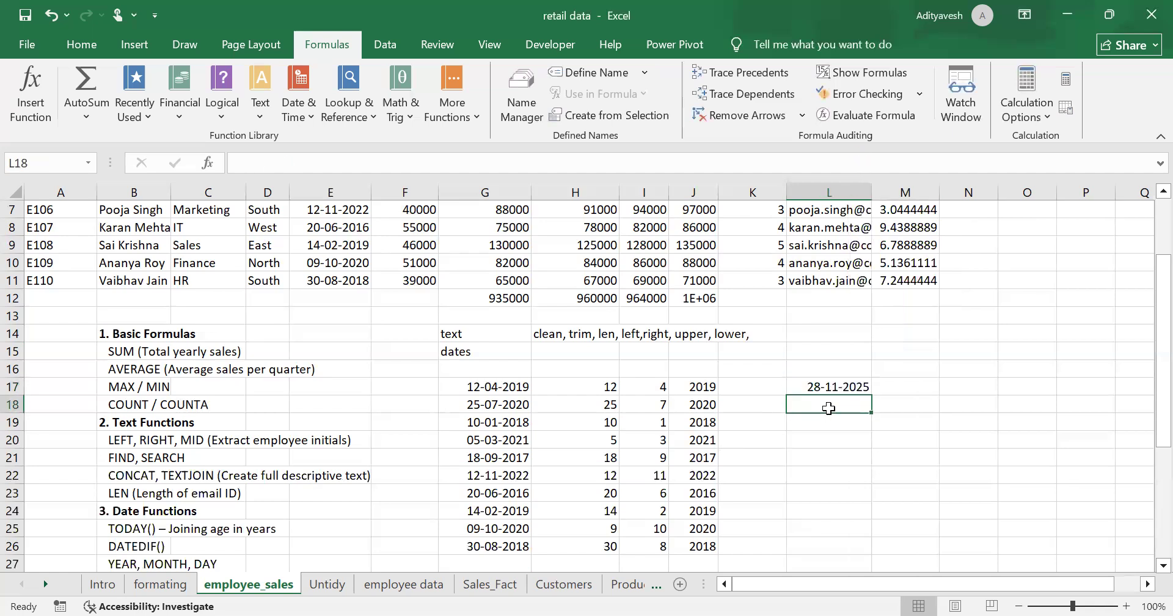
Step: Enter =NOW() in L18 and widen column L so that the date and time fit
text(=now()
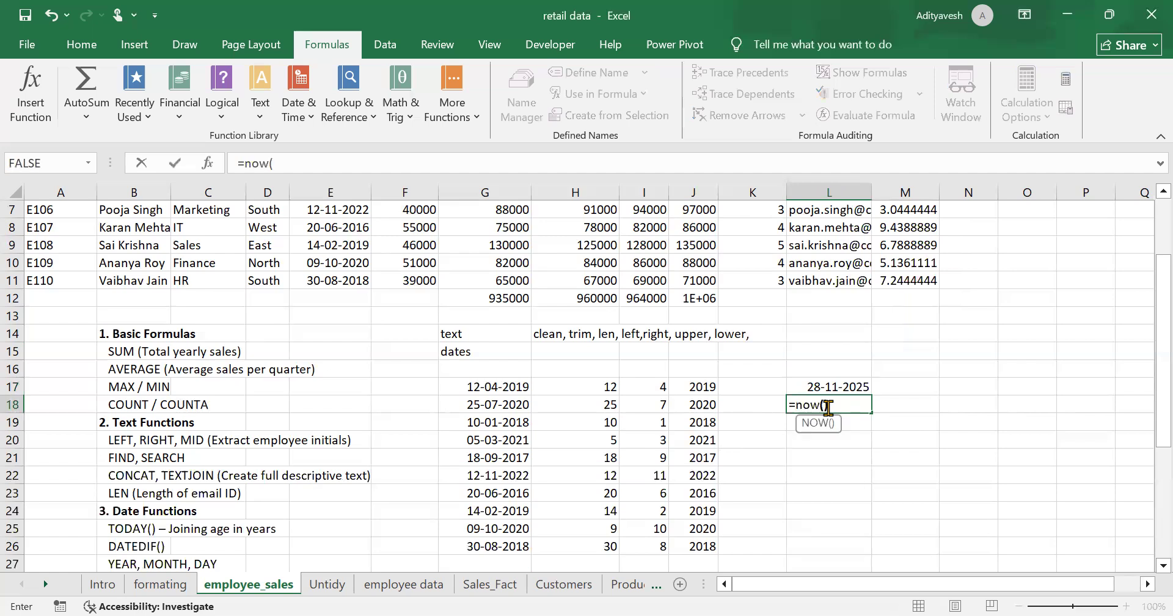
key(Return)
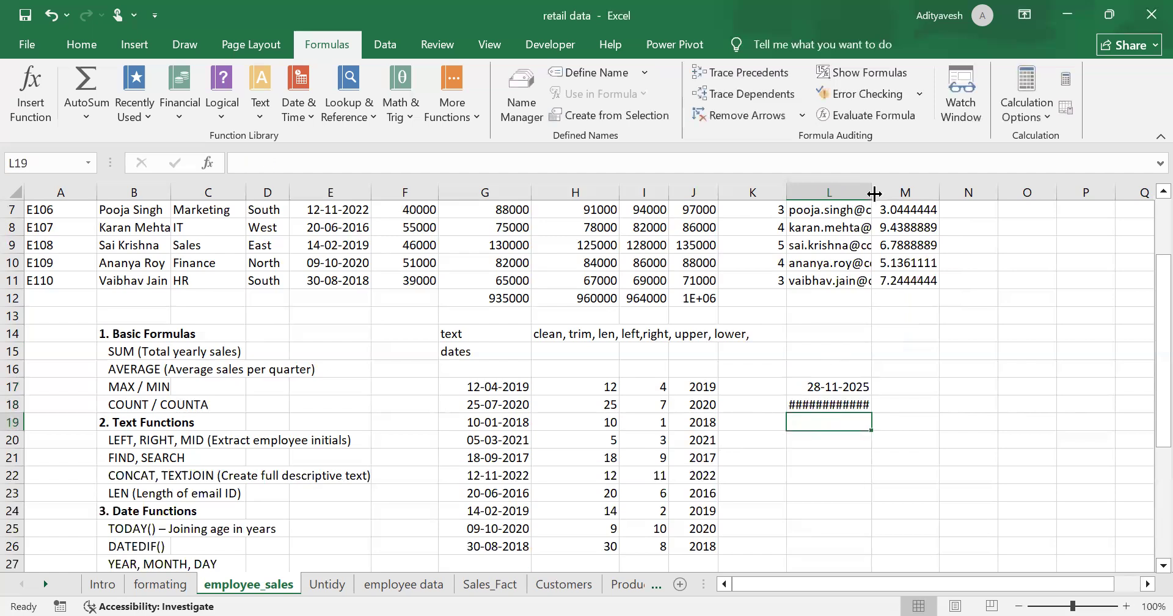
drag(873, 193, 915, 194)
click(895, 404)
click(874, 379)
click(859, 406)
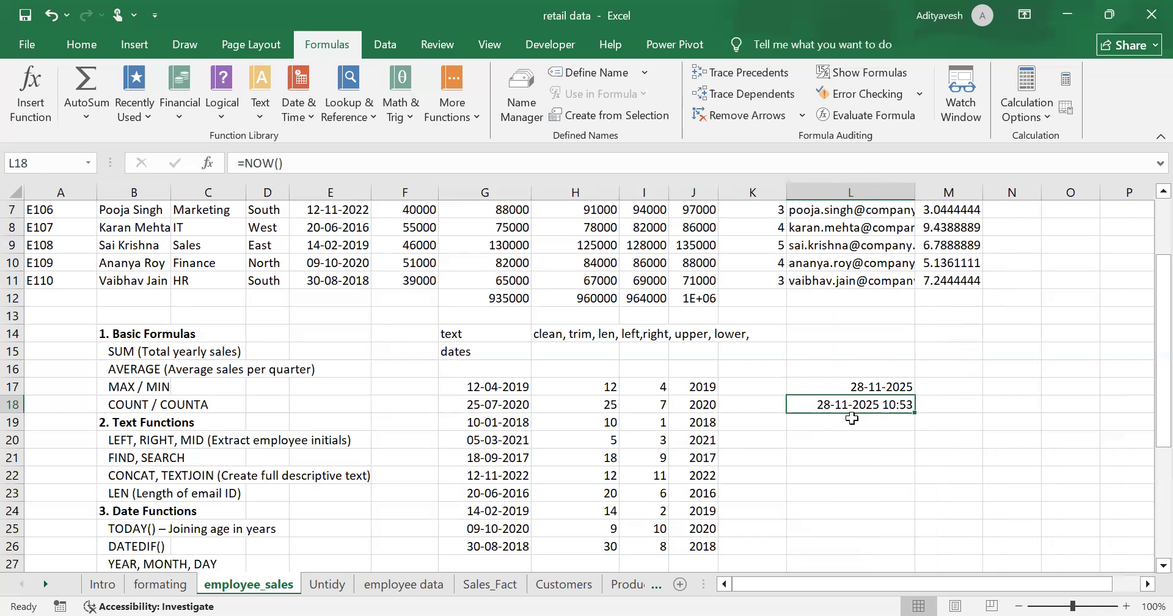
click(852, 421)
text(=)
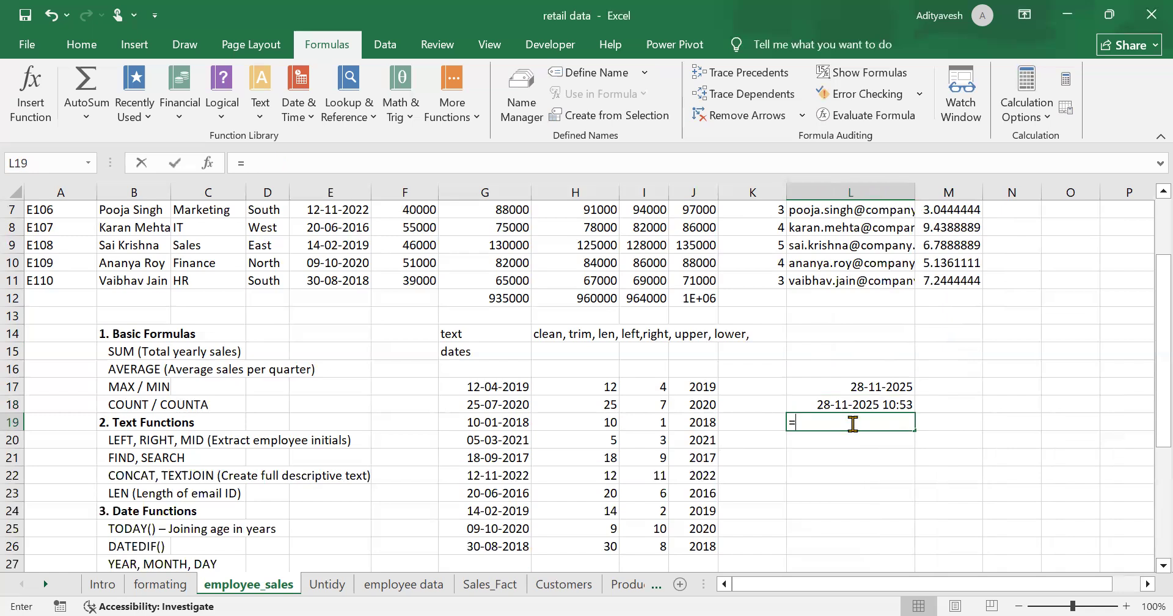
text(ho)
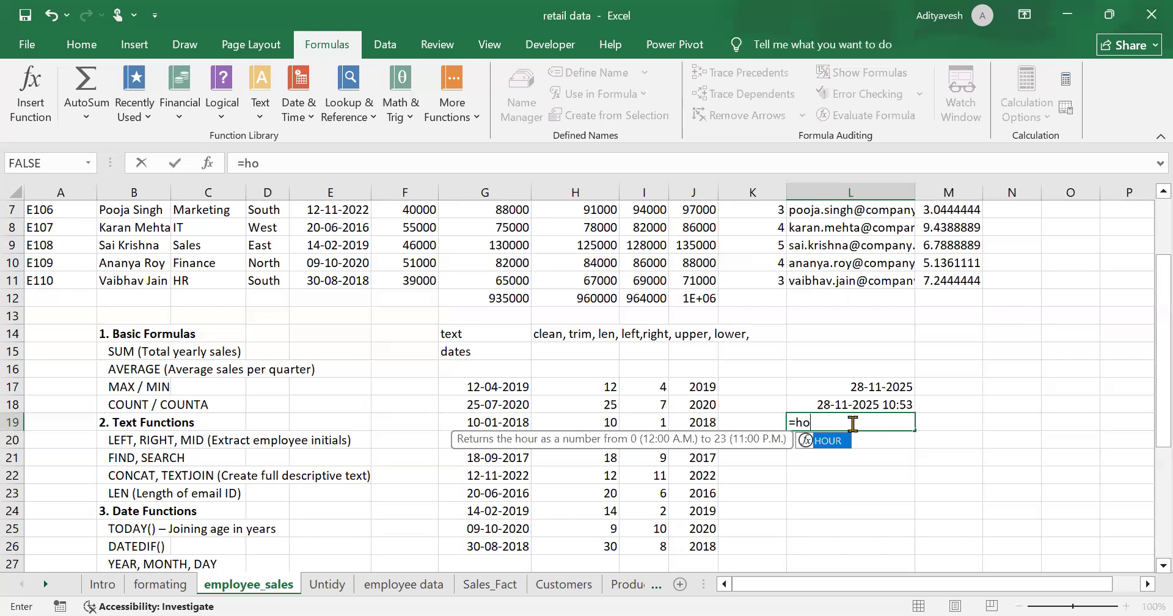
key(BackSpace)
key(BackSpace)
text(seco)
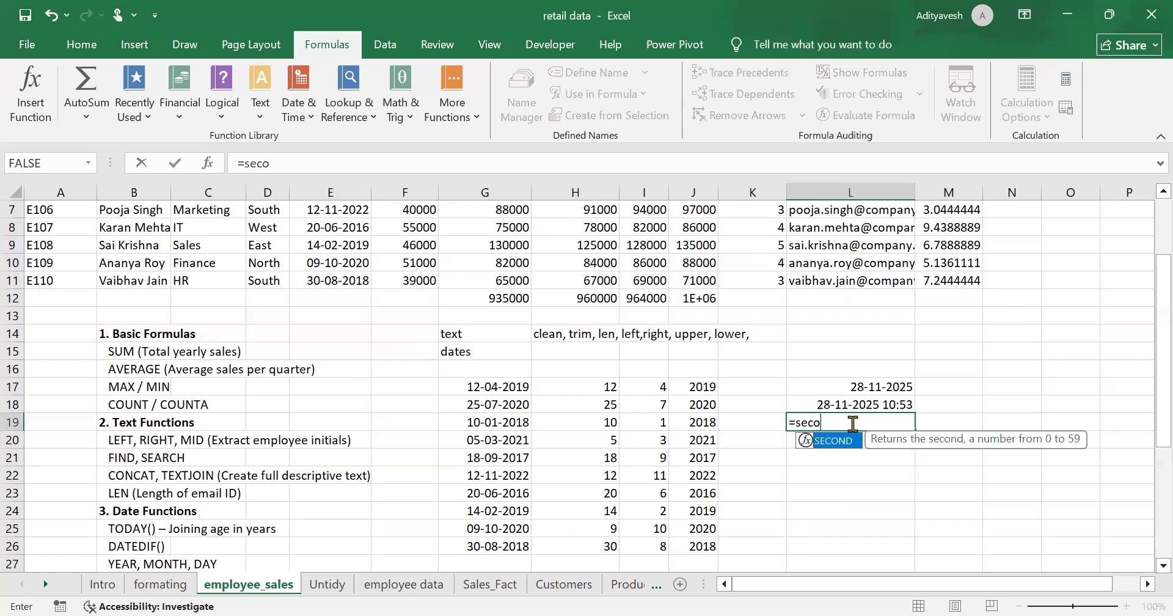
key(BackSpace)
key(BackSpace)
key(BackSpace)
key(BackSpace)
key(BackSpace)
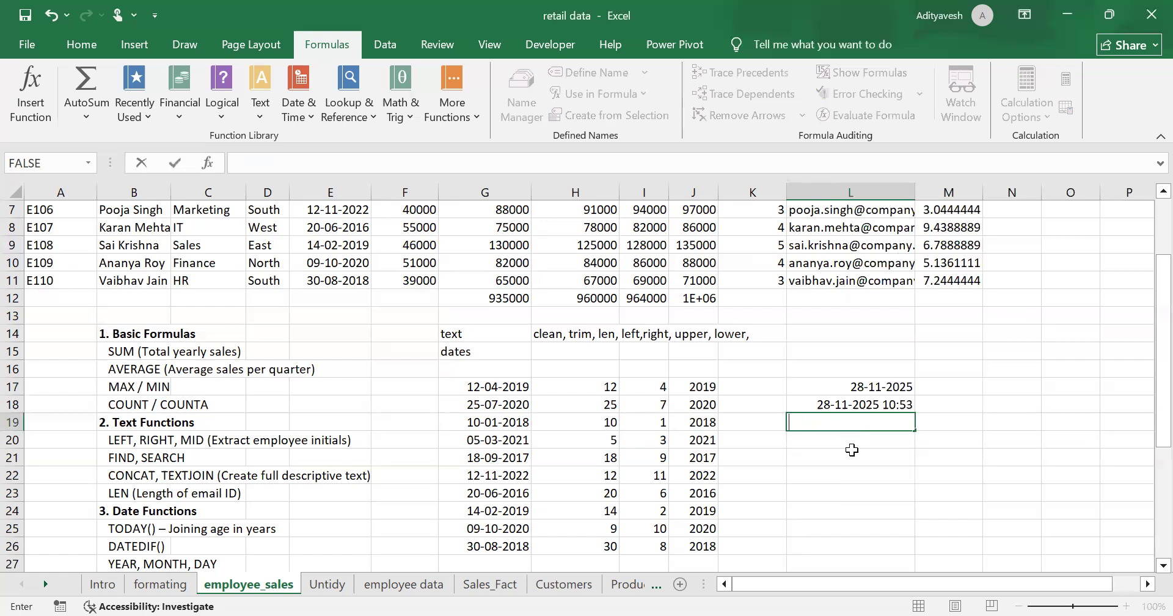
click(886, 450)
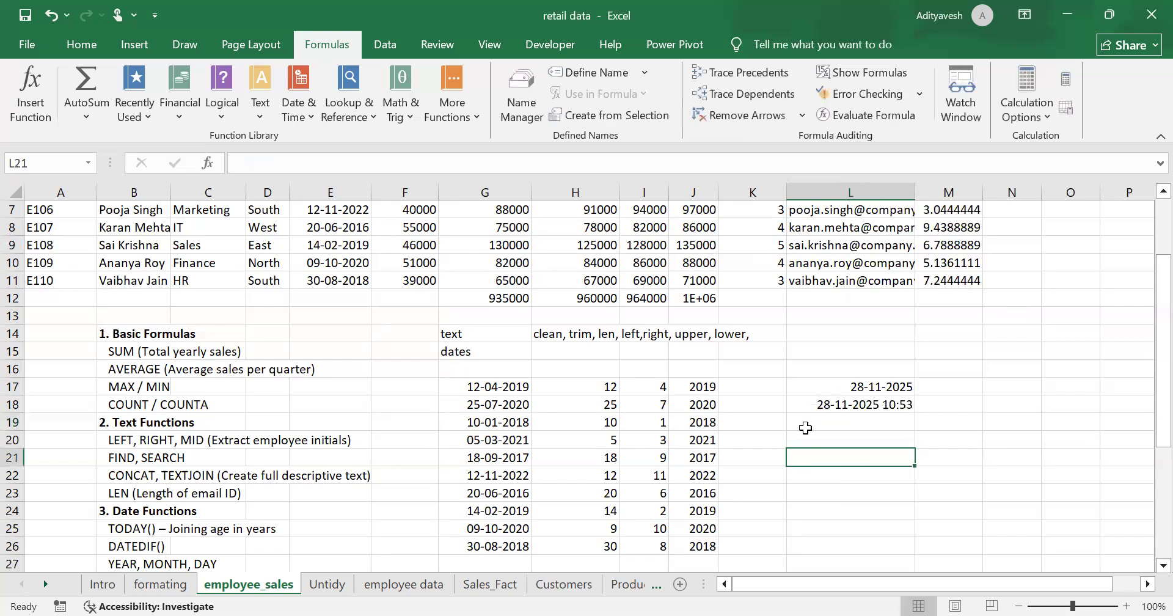
Step: Clear the date function examples from F17:M27 and narrow the Email column
scroll(330, 428, down, 3)
scroll(853, 338, up, 3)
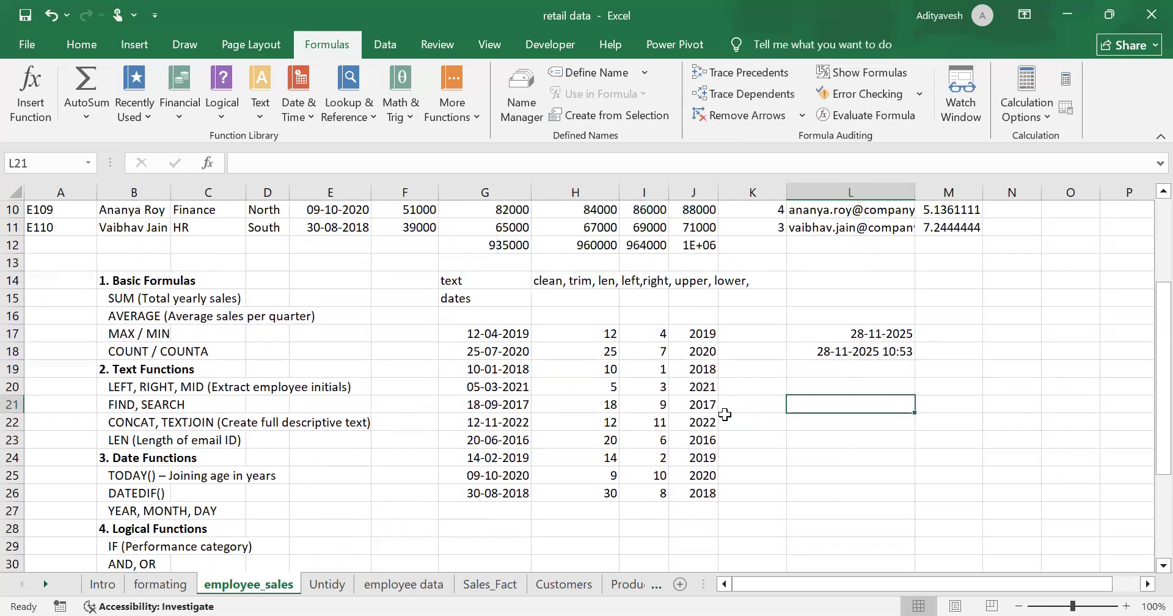
scroll(464, 403, up, 2)
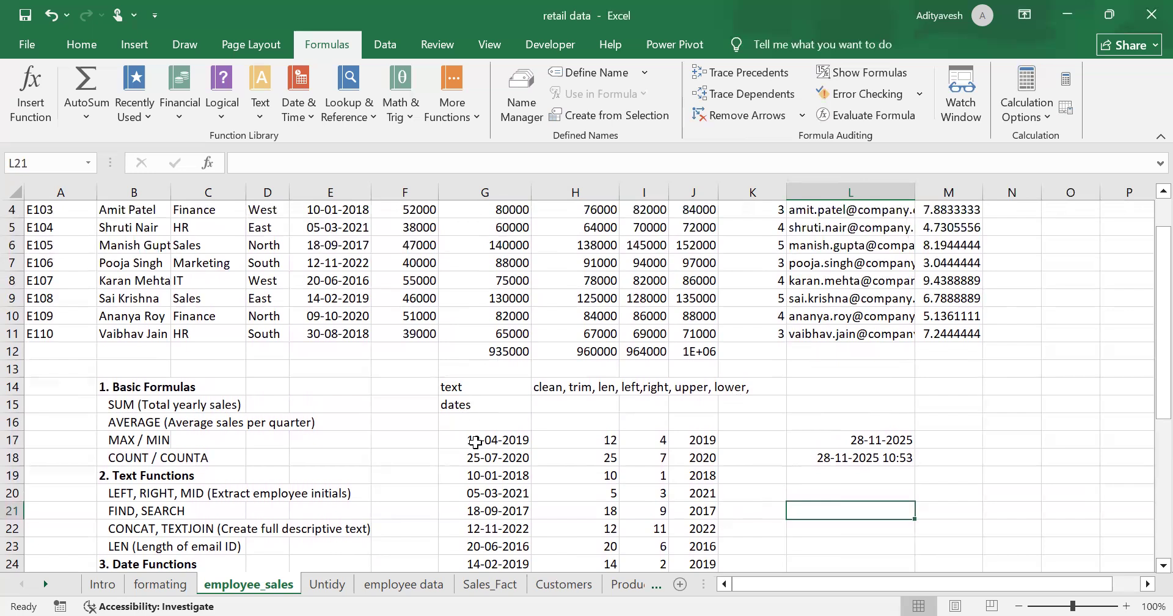
scroll(477, 443, down, 3)
scroll(751, 438, up, 3)
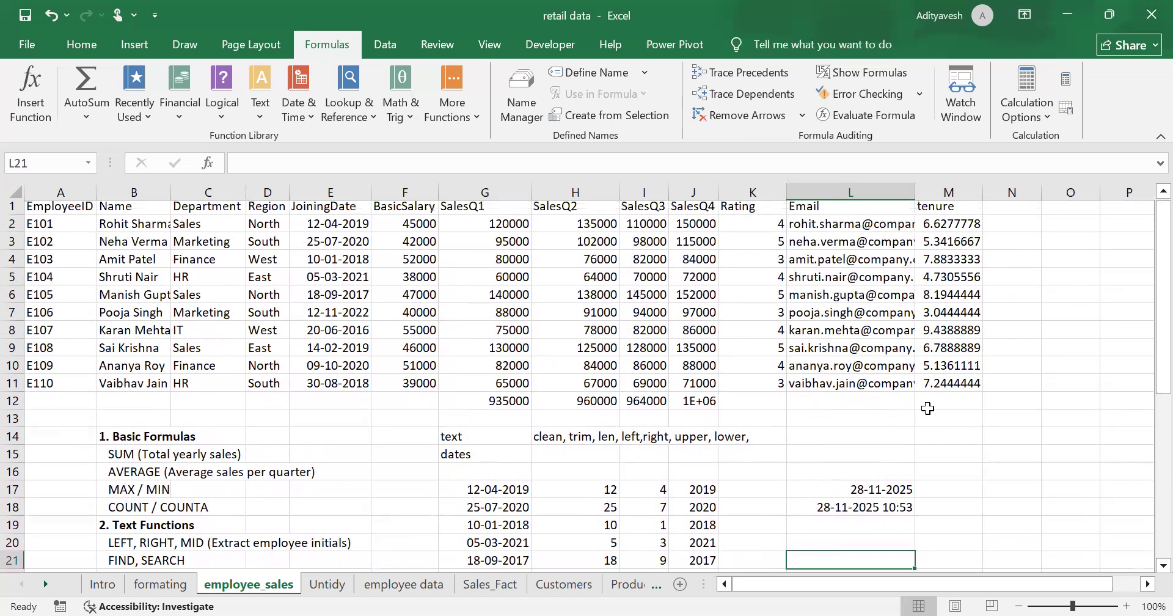
scroll(548, 438, down, 2)
drag(427, 391, 962, 556)
key(Delete)
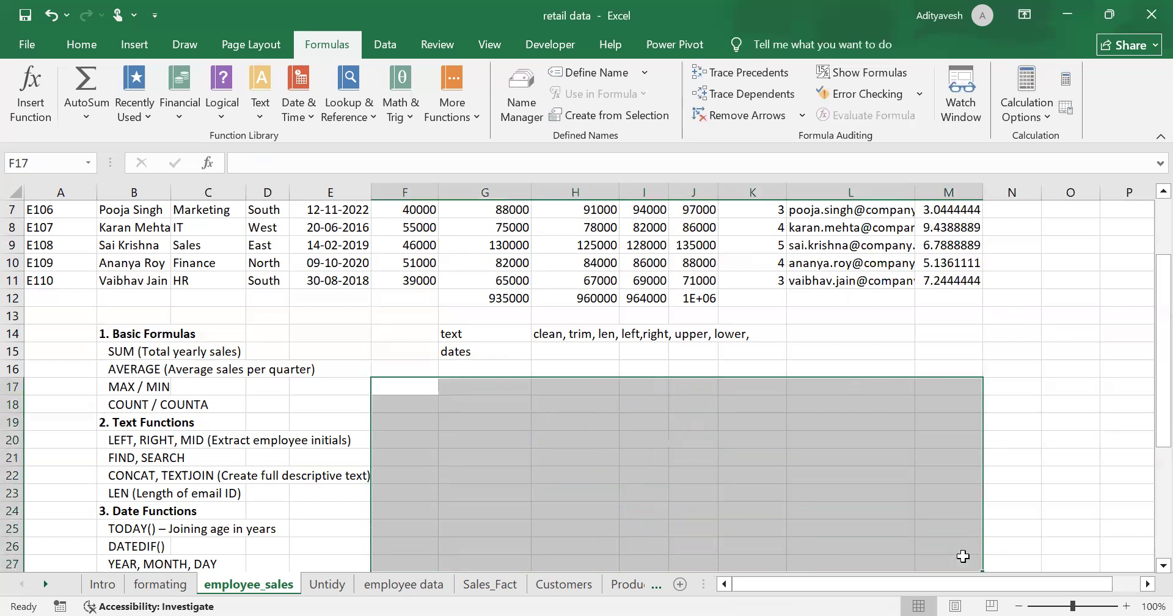
scroll(612, 440, up, 2)
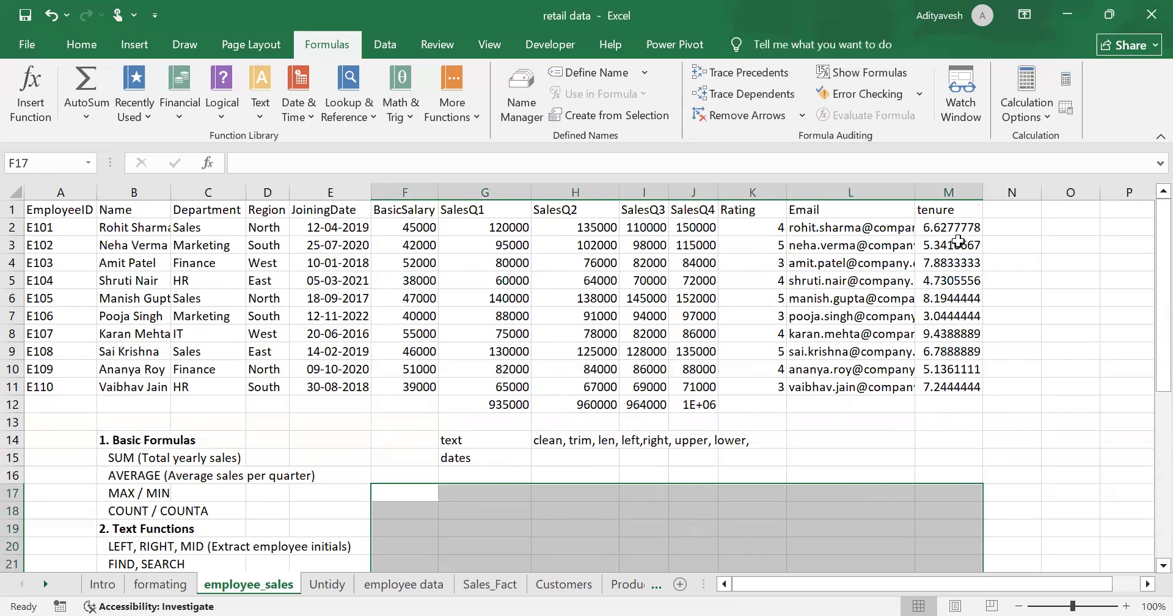
drag(916, 188, 829, 187)
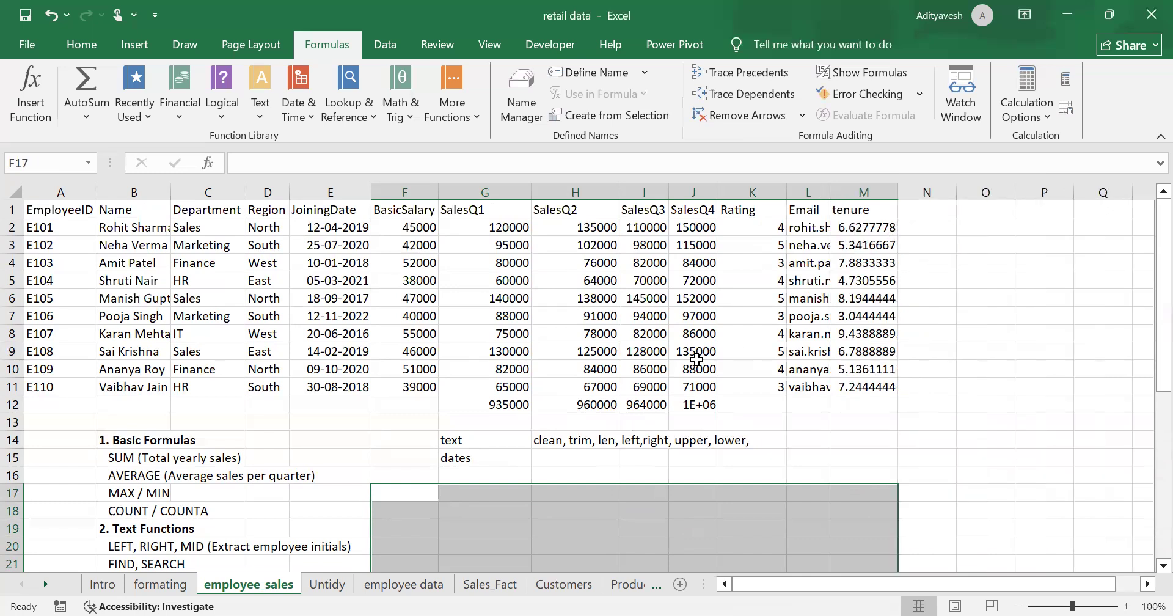
Step: Add the label "logical" in G16 and list "if, and, or" beside it in H16
click(497, 459)
click(491, 475)
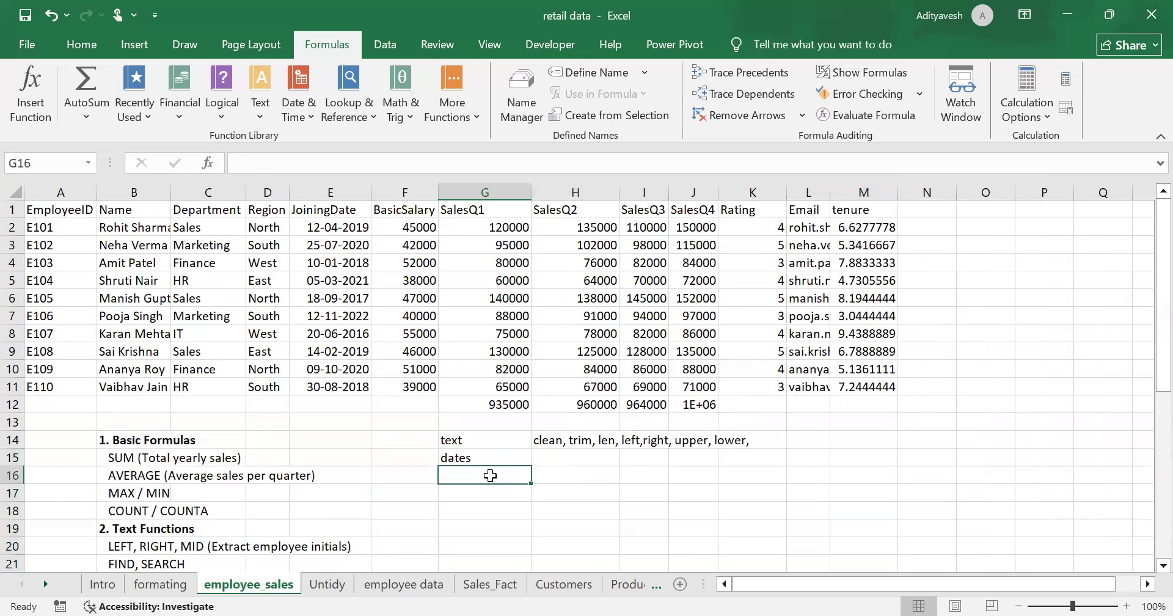
text(logical)
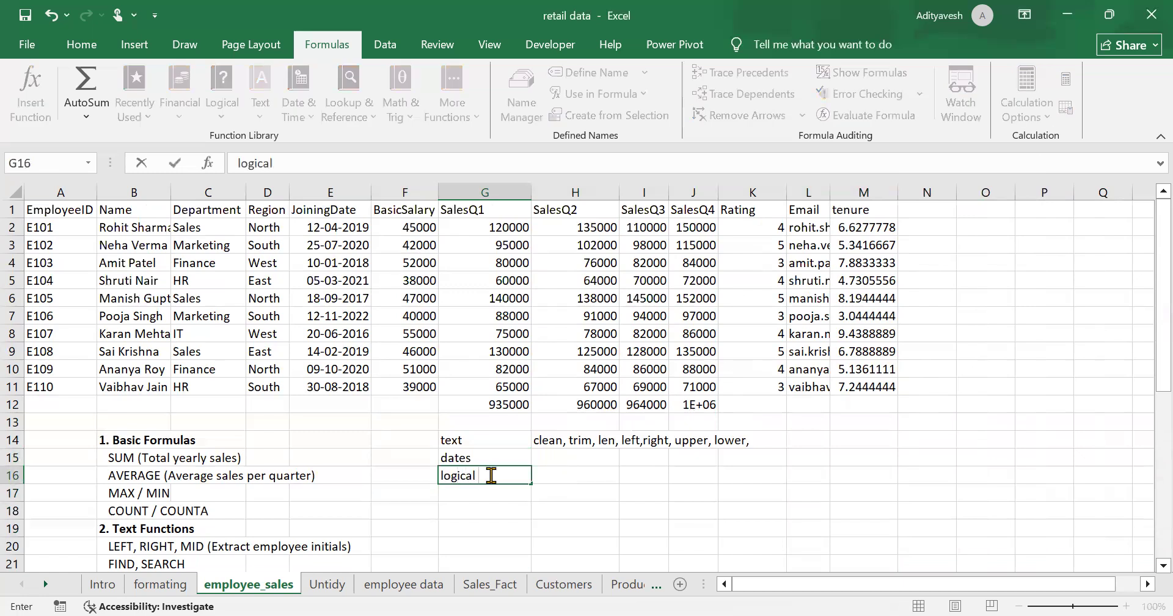
key(Tab)
text(if)
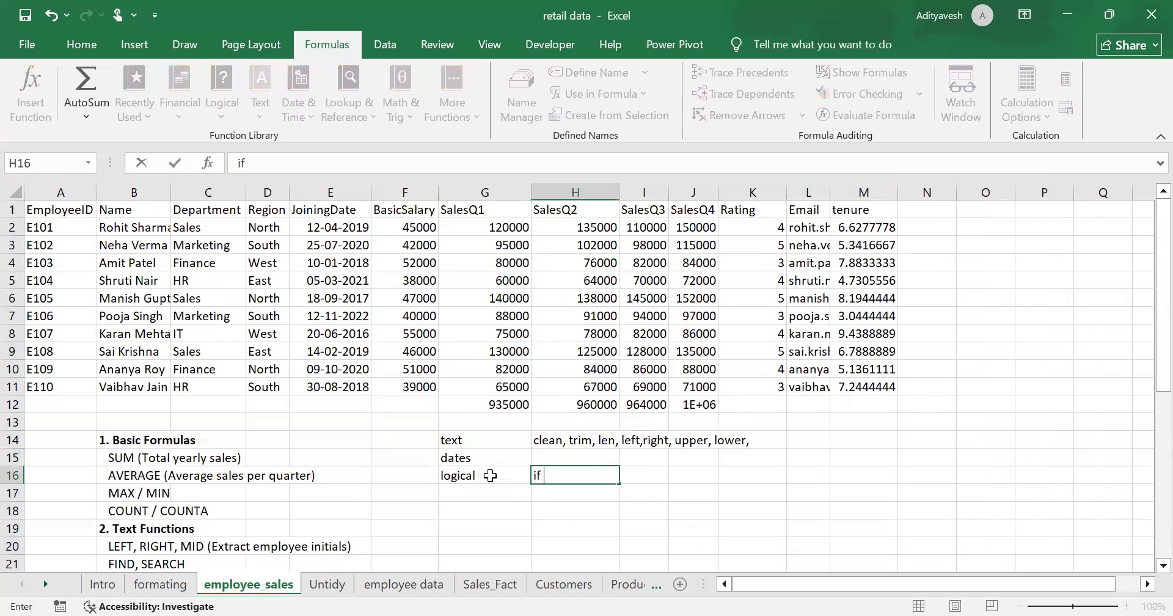
text(, and, or)
key(Return)
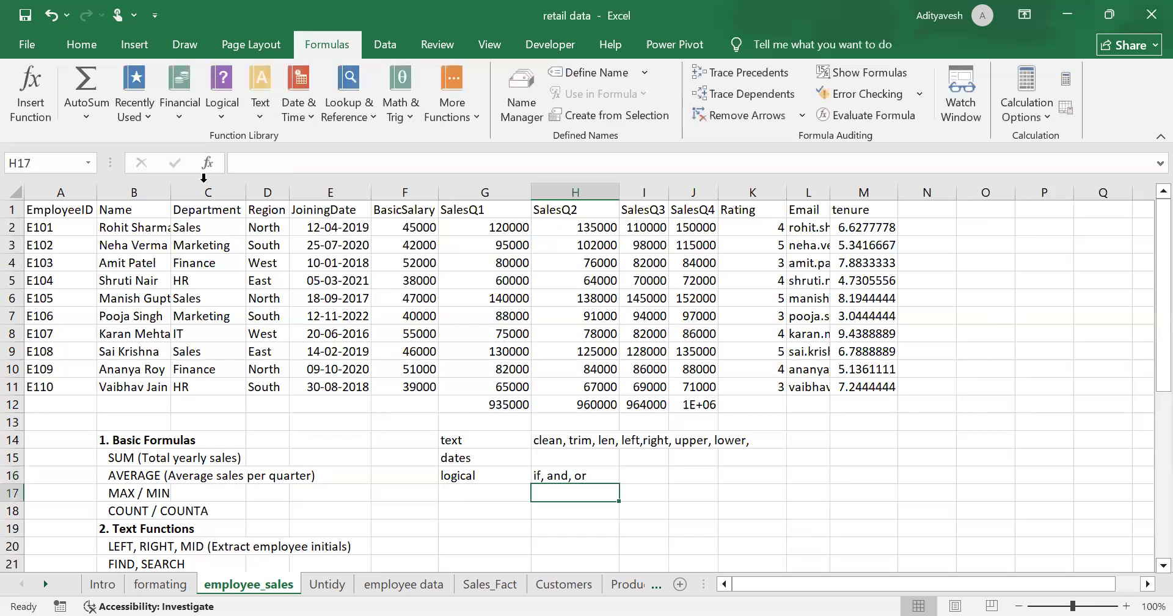
Step: Look through the list of logical functions and read the description of IF
click(223, 111)
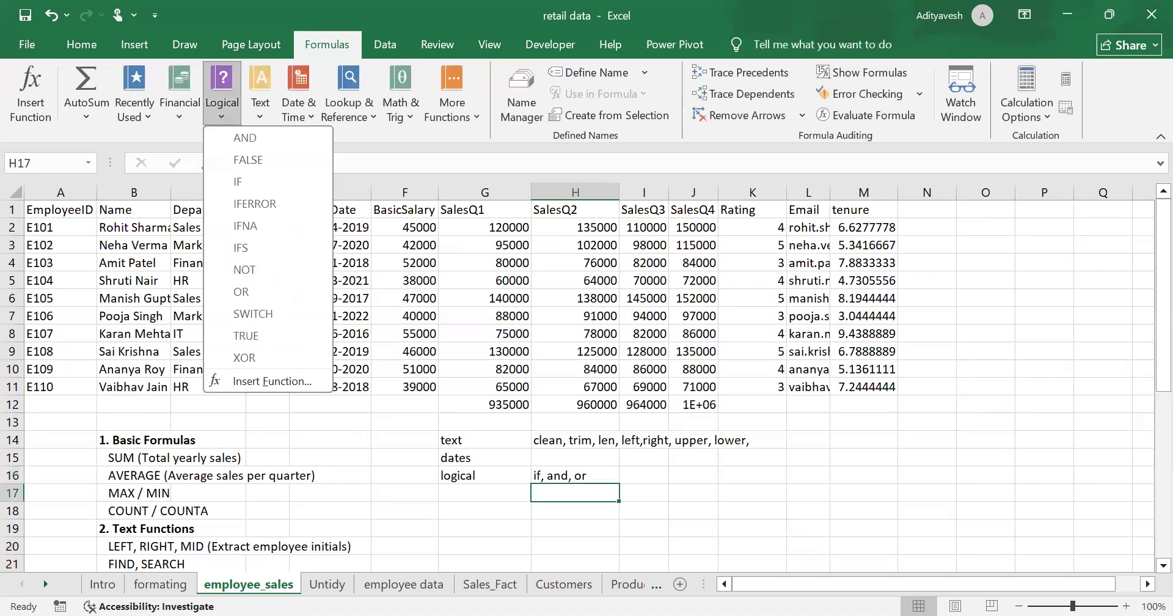
click(72, 520)
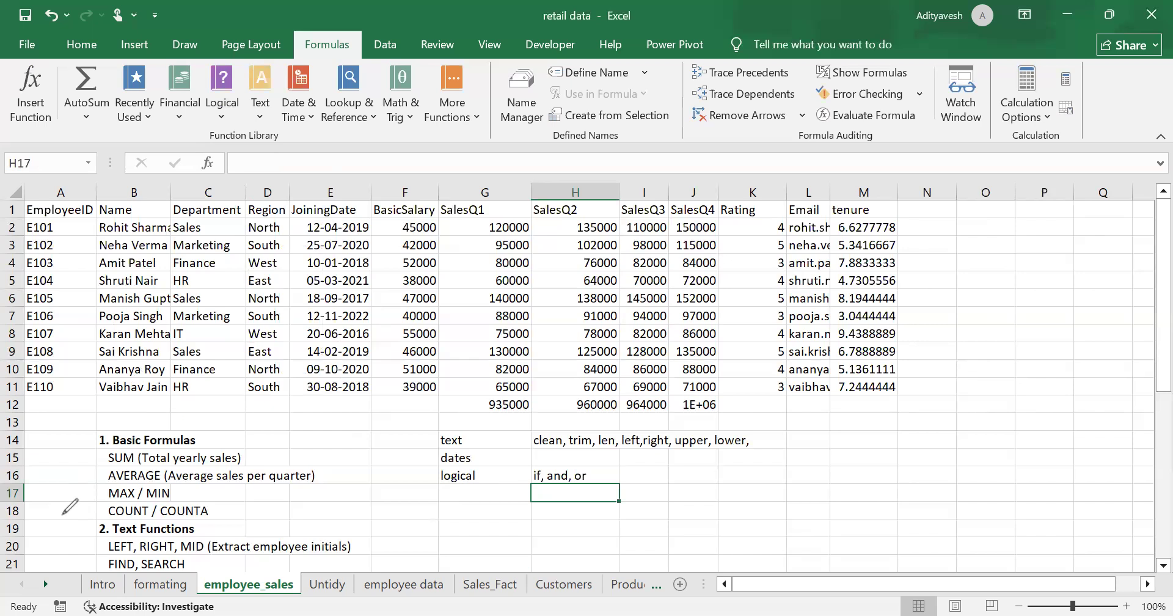
click(230, 117)
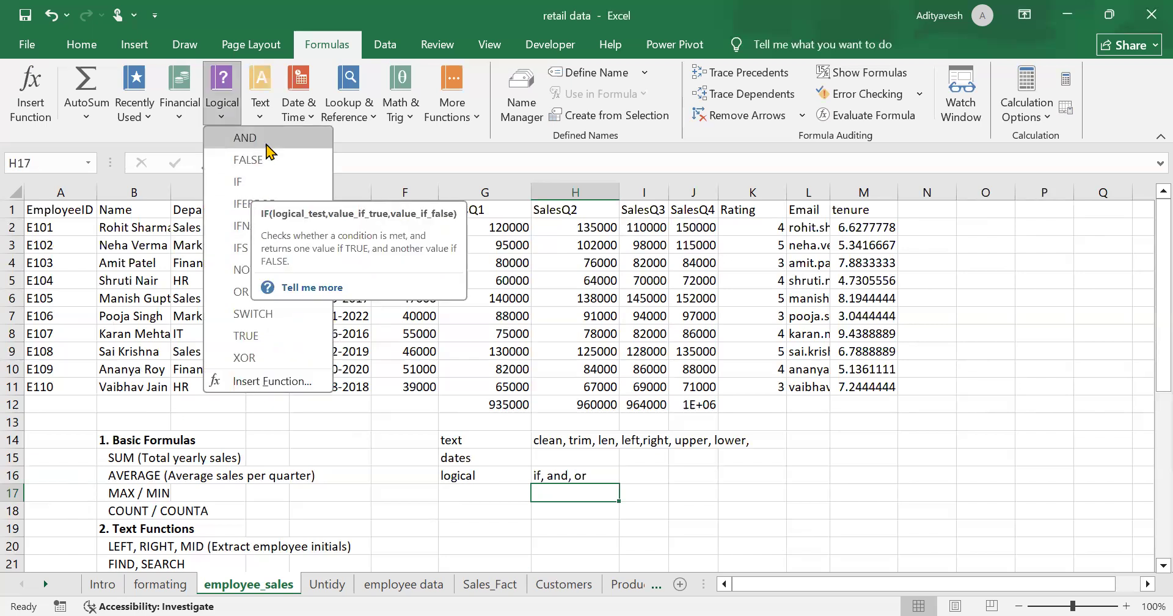
click(908, 227)
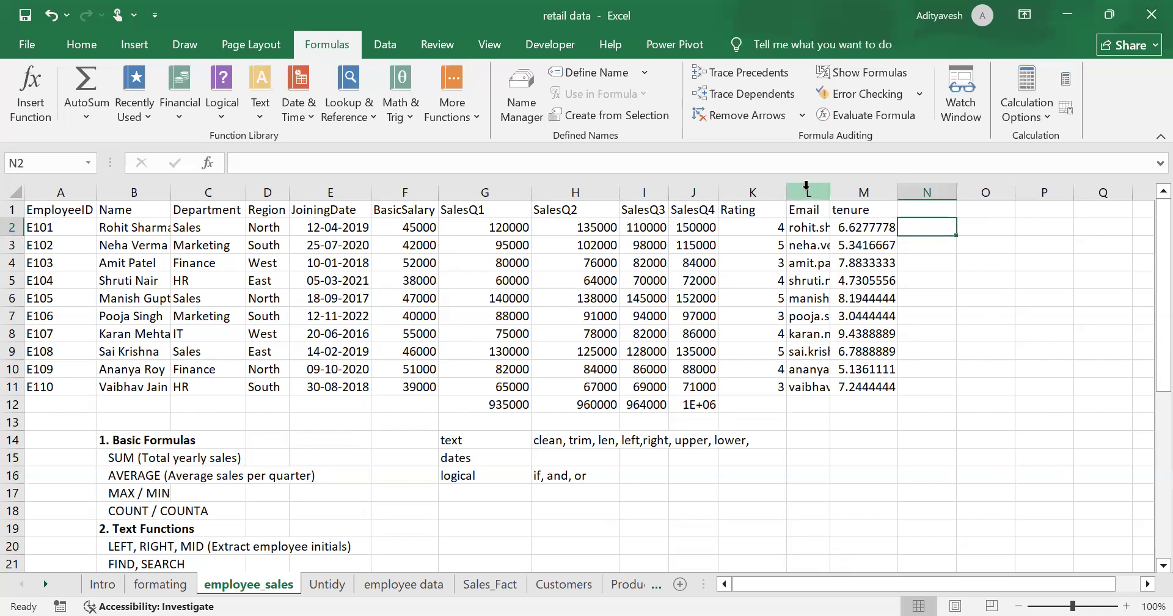
Step: Narrow the Rating column and enter the header "promotion" in N1
drag(787, 194, 749, 194)
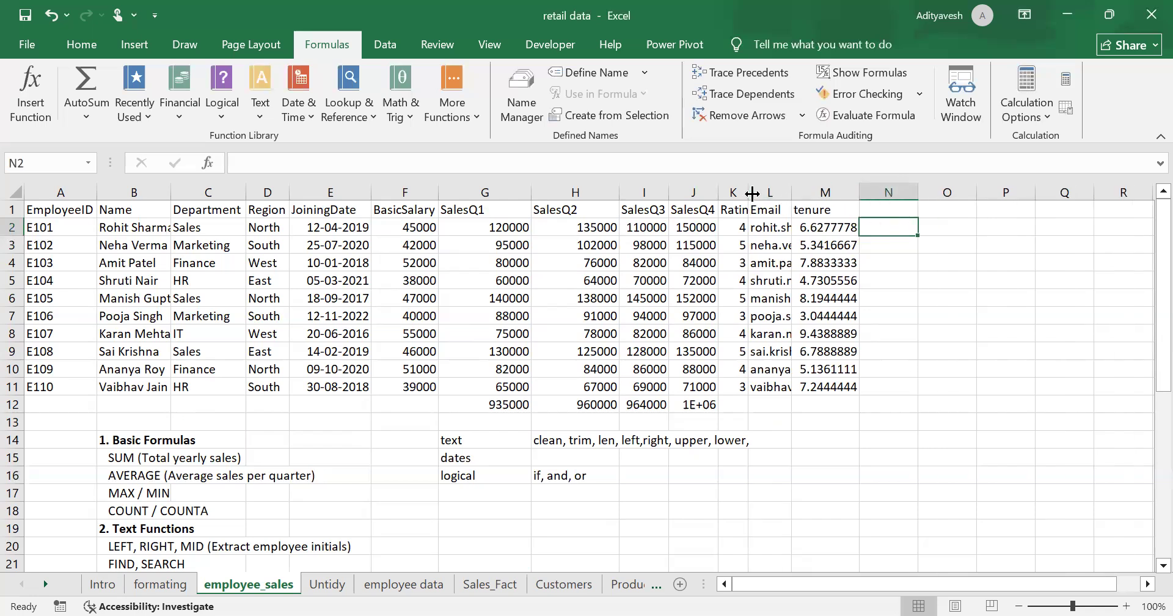
click(882, 213)
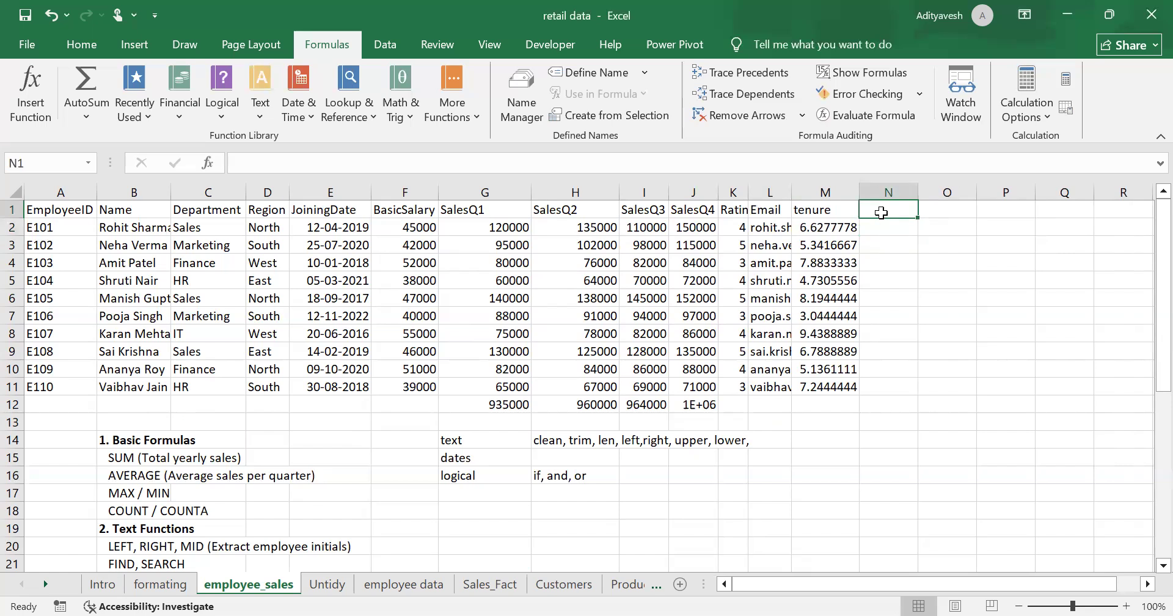
text(wo)
key(Escape)
text(eligi)
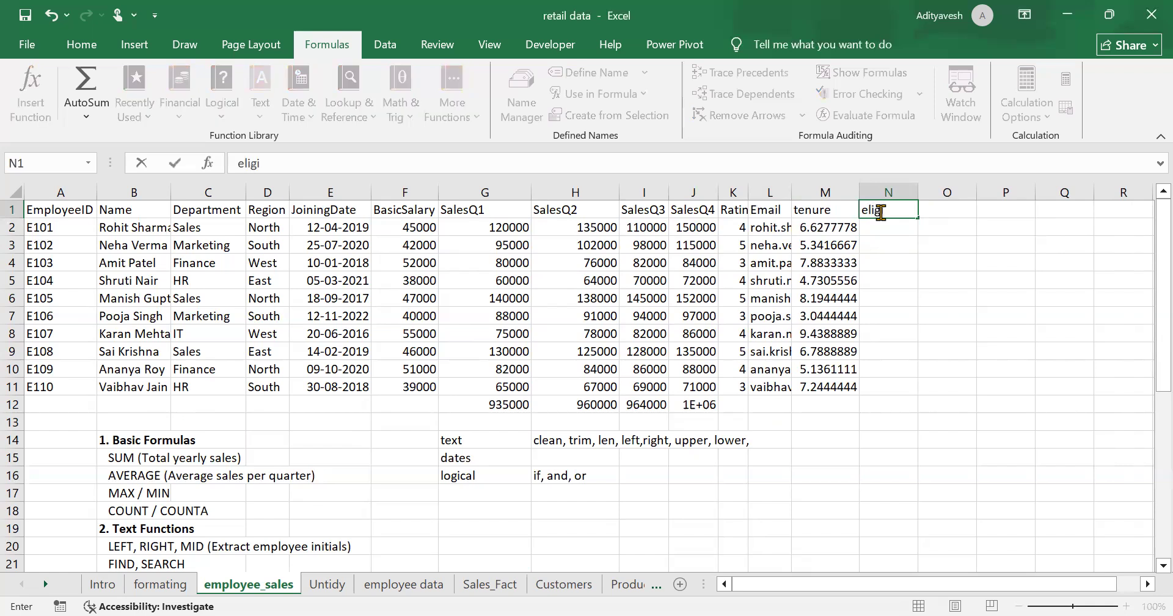
key(BackSpace)
text(promotion)
key(Return)
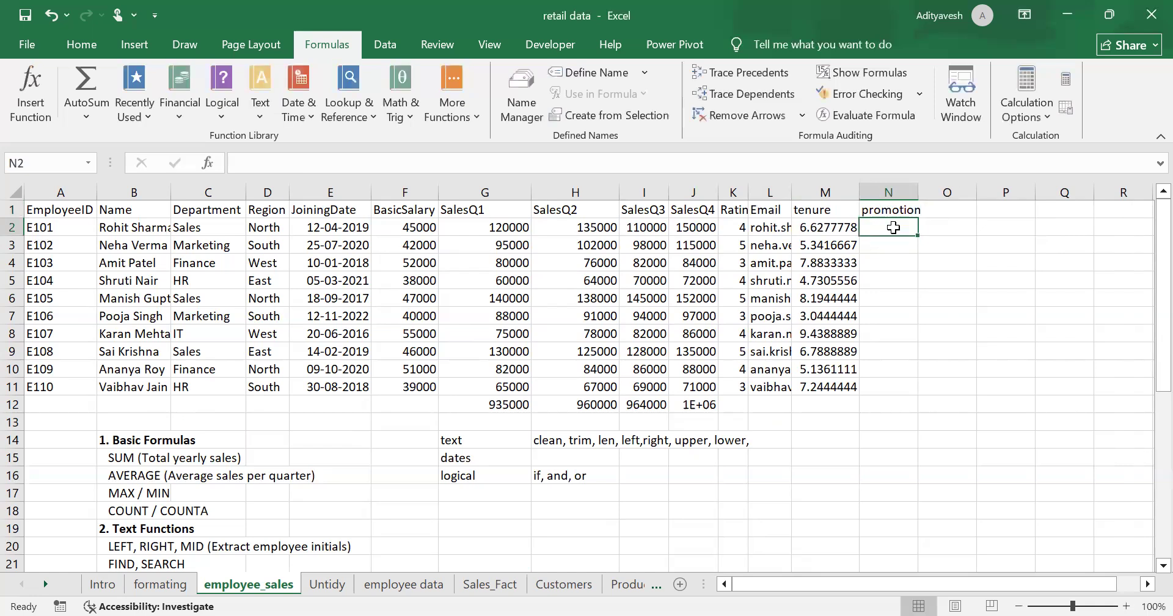
Step: Start an IF formula in N2 with the tenure in M2 as the cell to test
text(=)
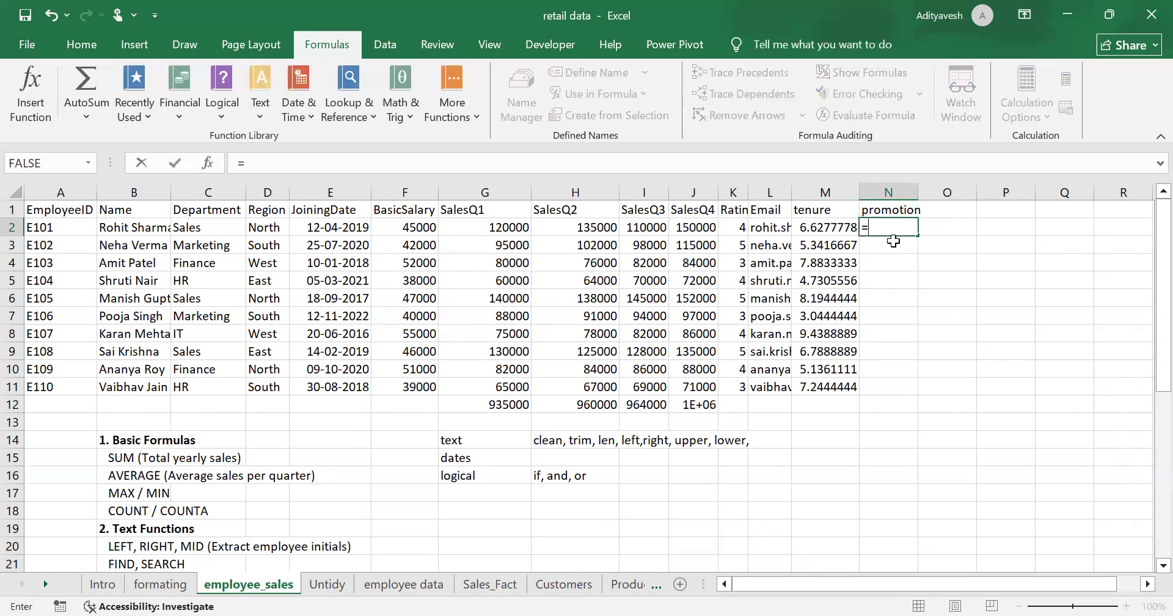
key(BackSpace)
text(=if)
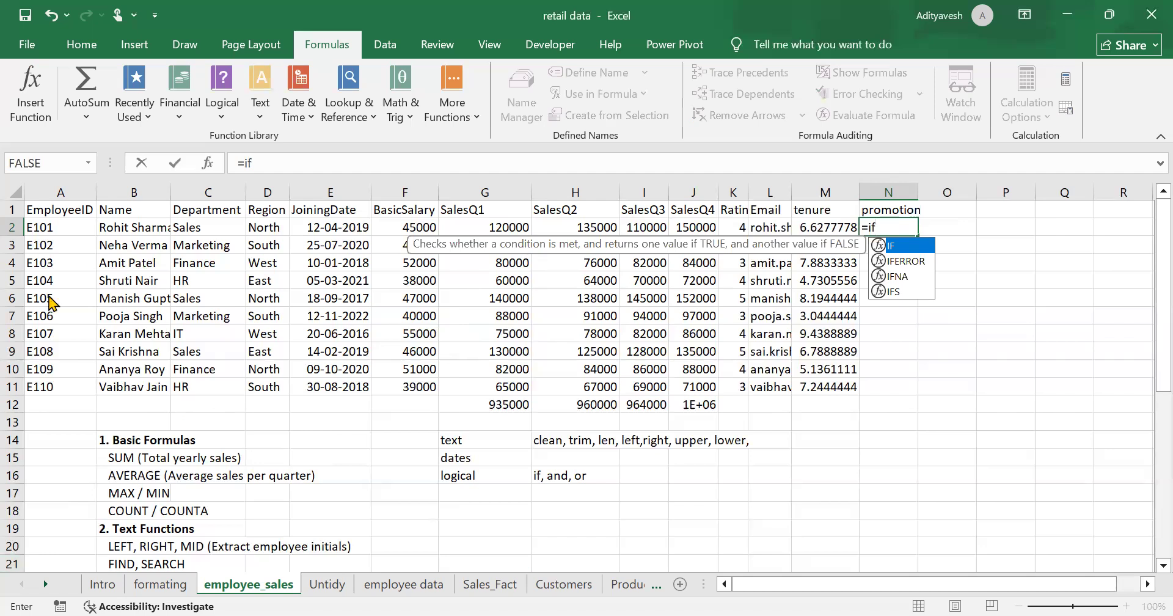
mouse_move(431, 216)
mouse_down()
mouse_move(682, 289)
mouse_move(709, 188)
mouse_up()
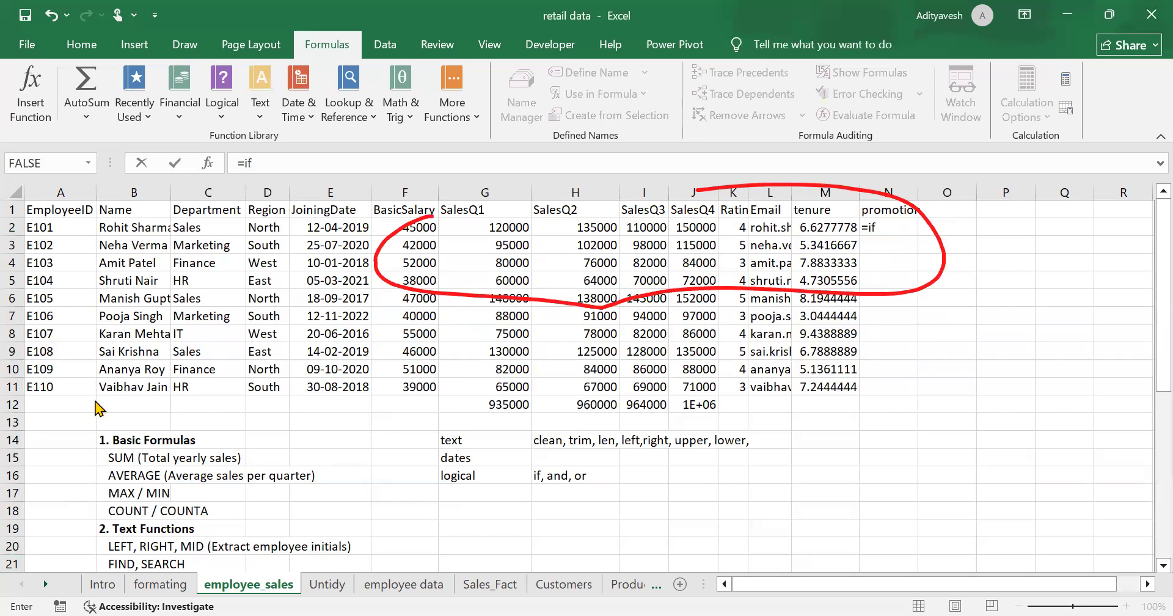
key(Escape)
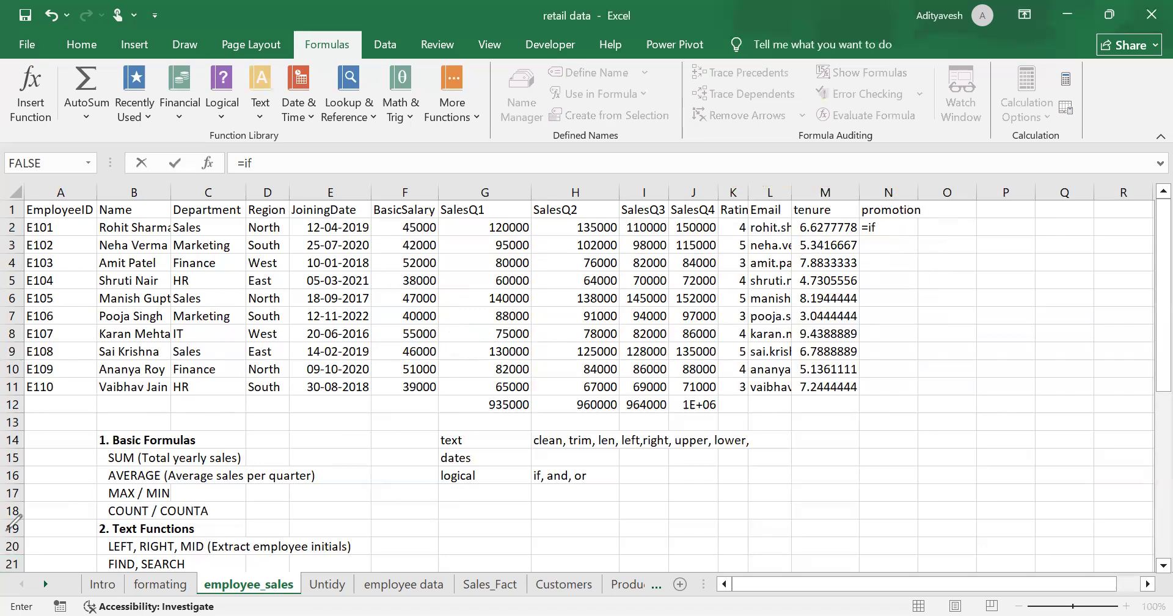
click(906, 229)
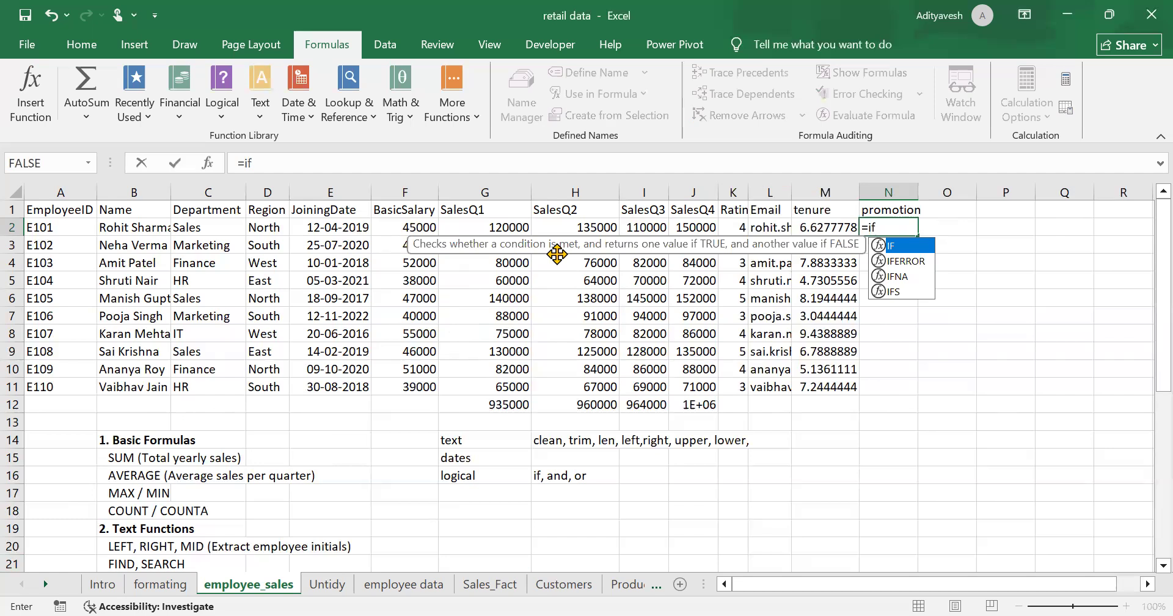
text(()
click(816, 229)
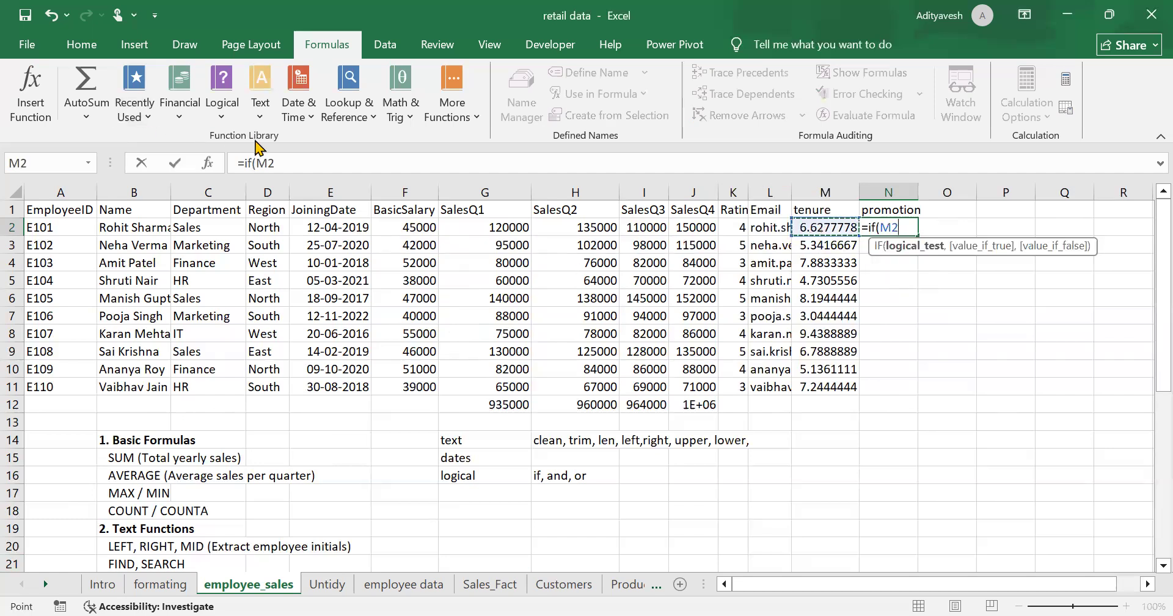
Step: Complete the N2 formula to return "yes eligible" when M2>=5 and "not eligibile" otherwise
click(286, 163)
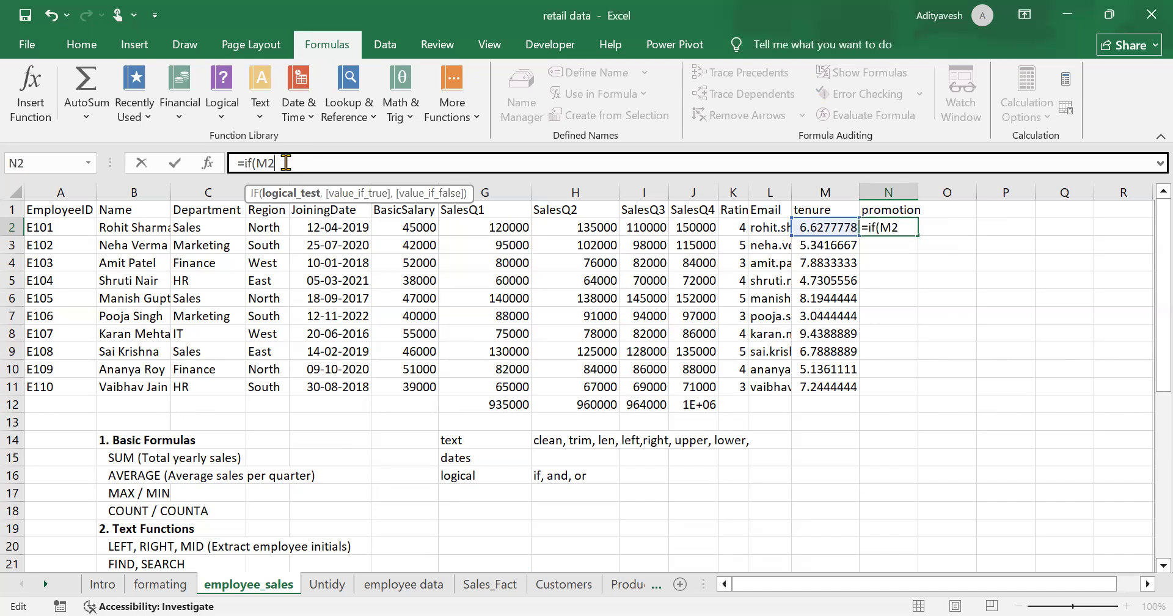
text(>=5, "yes eligible", )
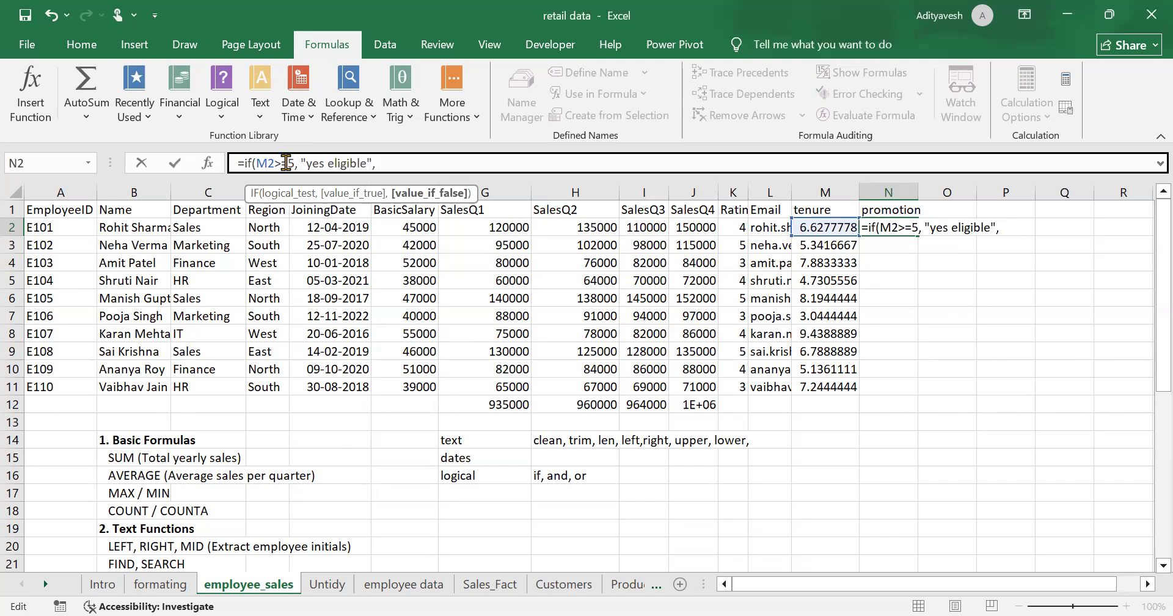
text("not eligibile))
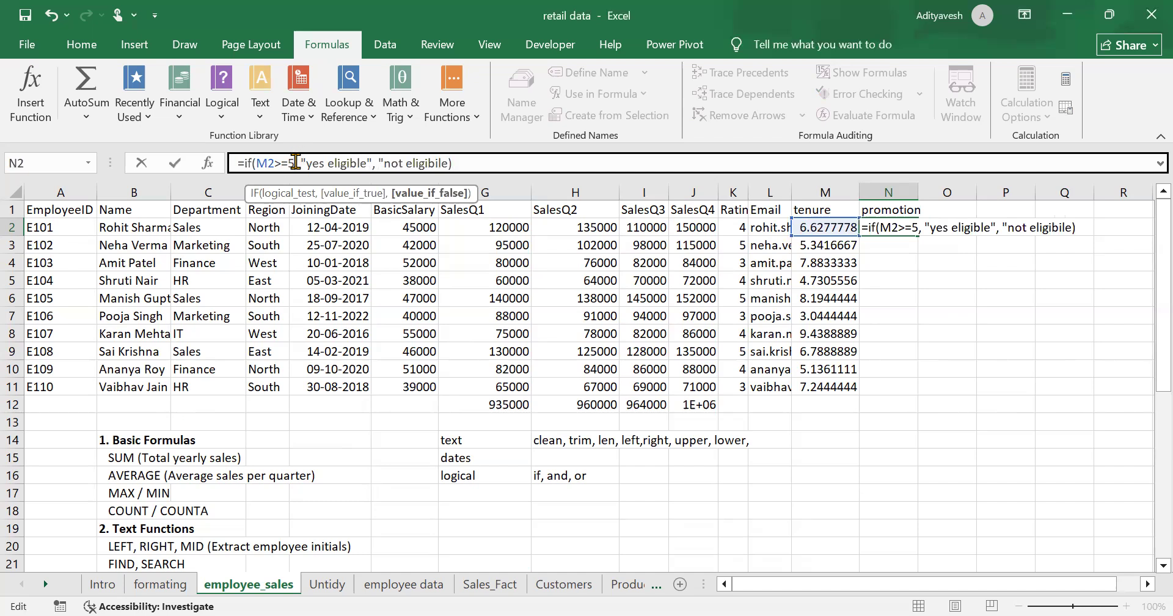
drag(297, 163, 257, 163)
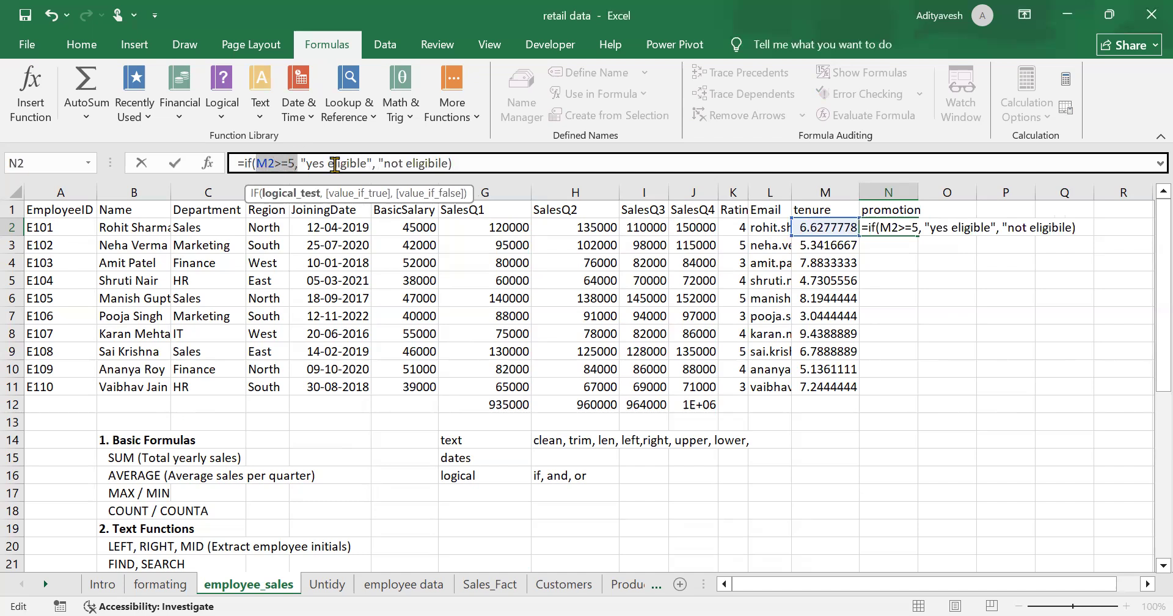
click(406, 163)
double_click(406, 164)
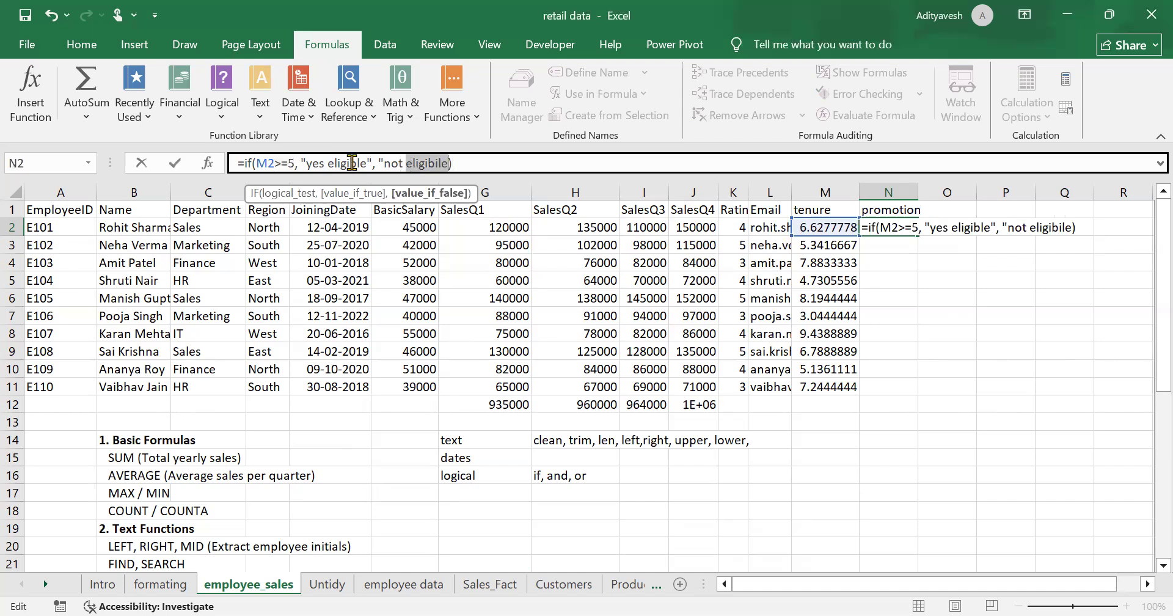
mouse_move(266, 163)
mouse_down()
mouse_move(297, 163)
mouse_move(263, 163)
mouse_up()
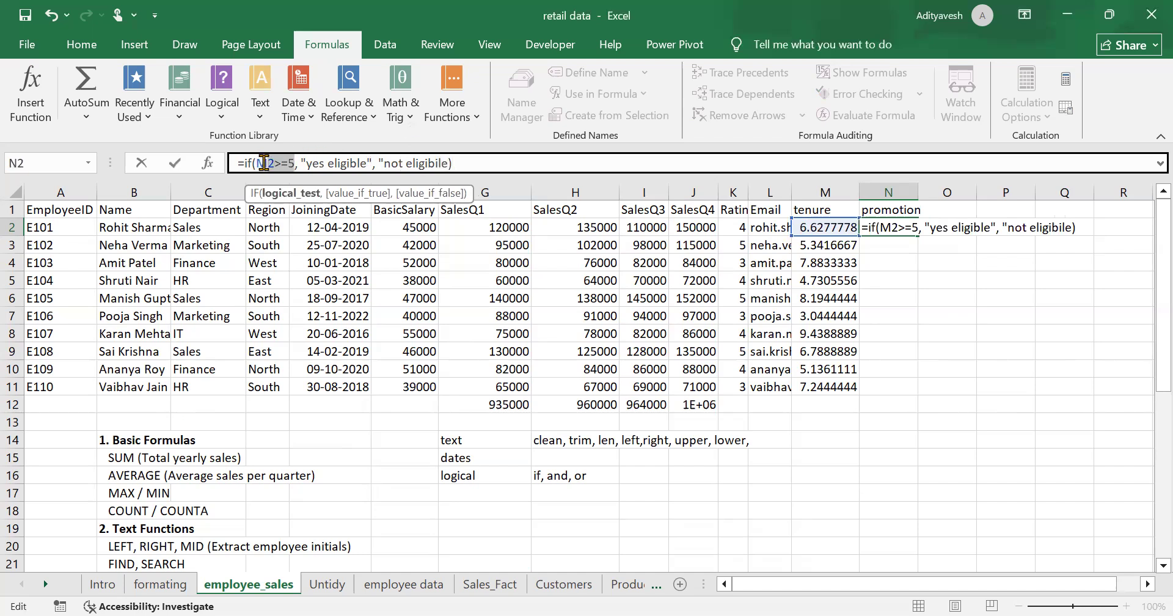
double_click(335, 164)
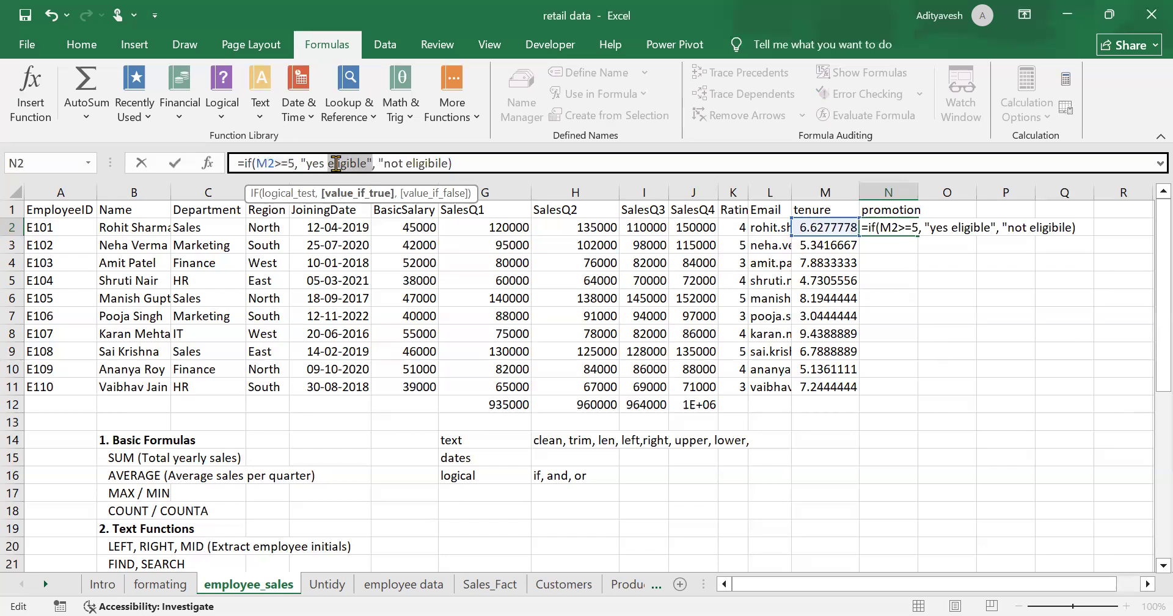
click(487, 164)
key(Return)
Step: Fill the N2 promotion formula down to N11 and fit the column width to its contents
click(558, 385)
click(901, 231)
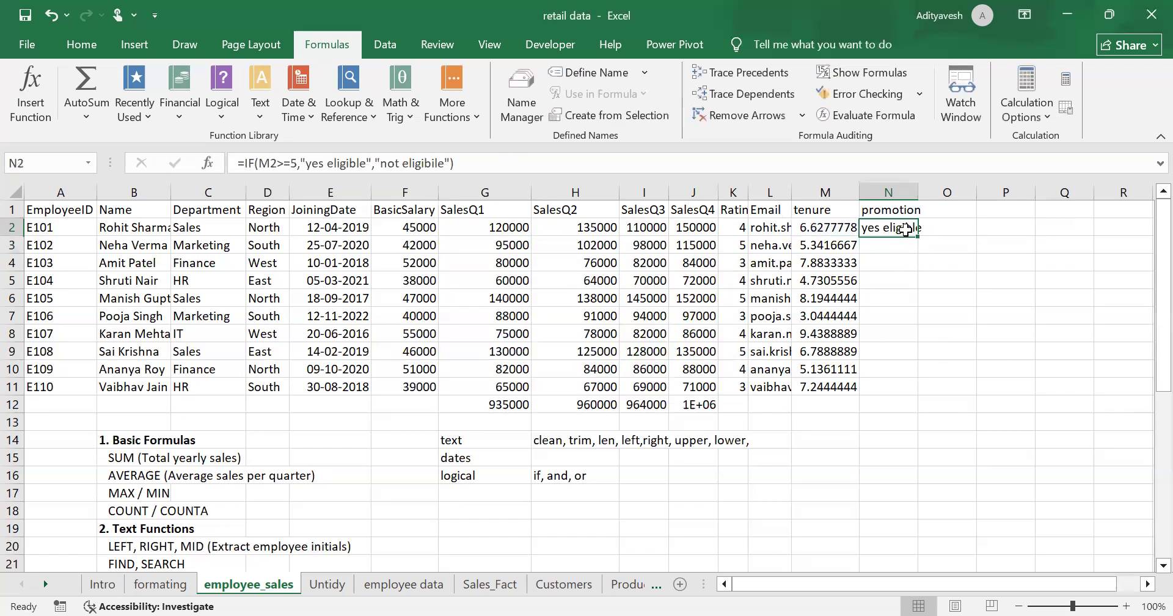
double_click(918, 236)
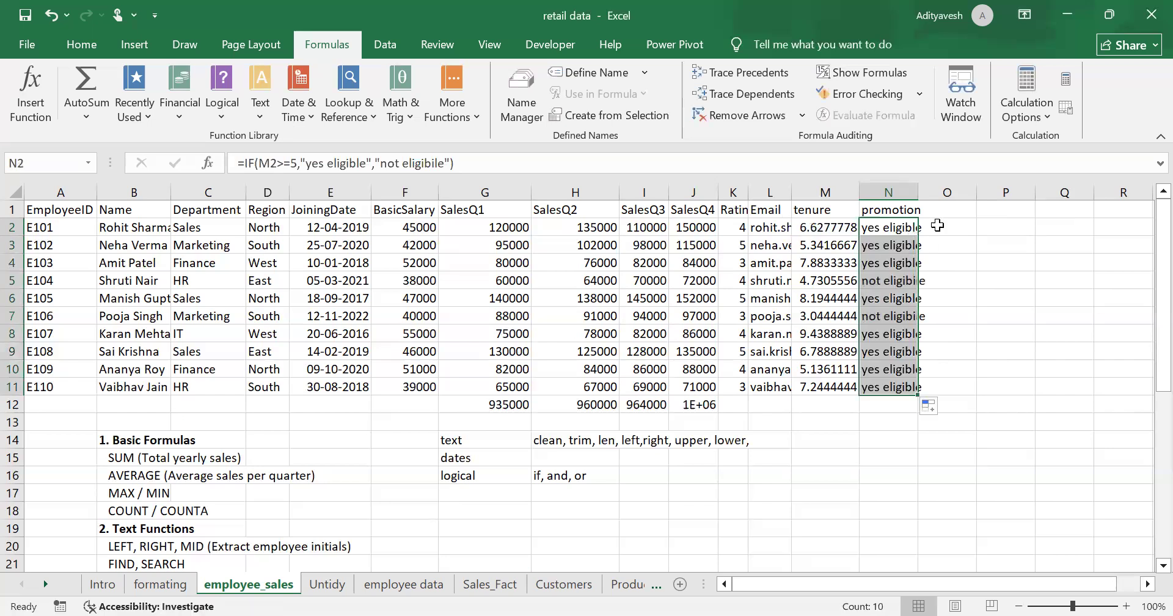
double_click(918, 193)
Step: Check the tenure values against the promotion results row by row and inspect the formulas in N3 and N2
drag(837, 251, 908, 251)
drag(830, 280, 912, 283)
drag(821, 316, 904, 316)
drag(823, 333, 889, 386)
click(876, 238)
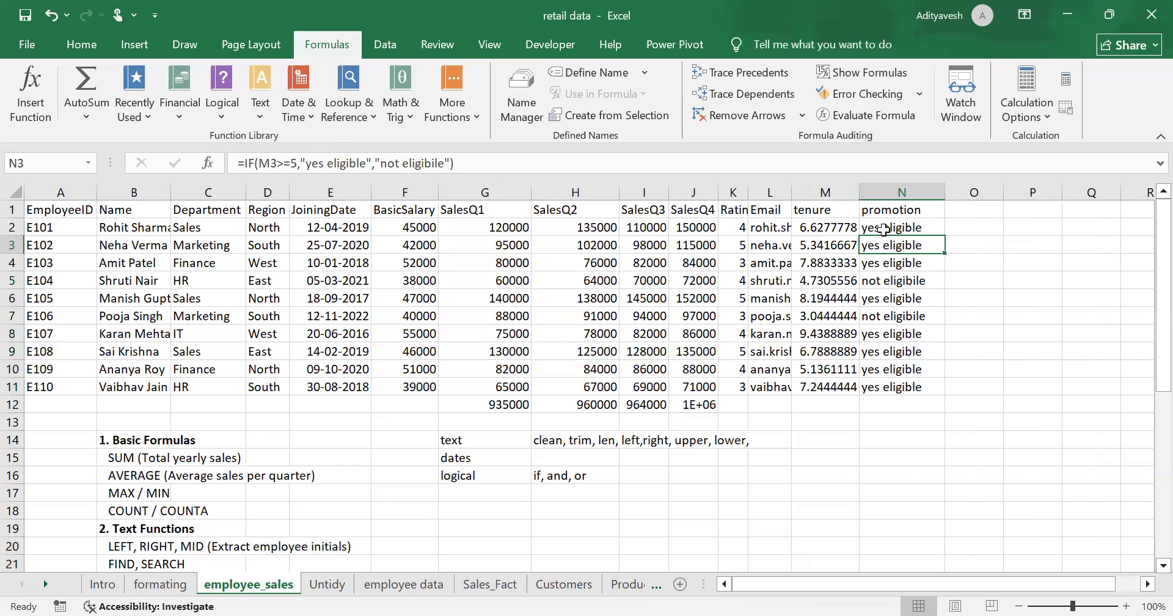
click(883, 229)
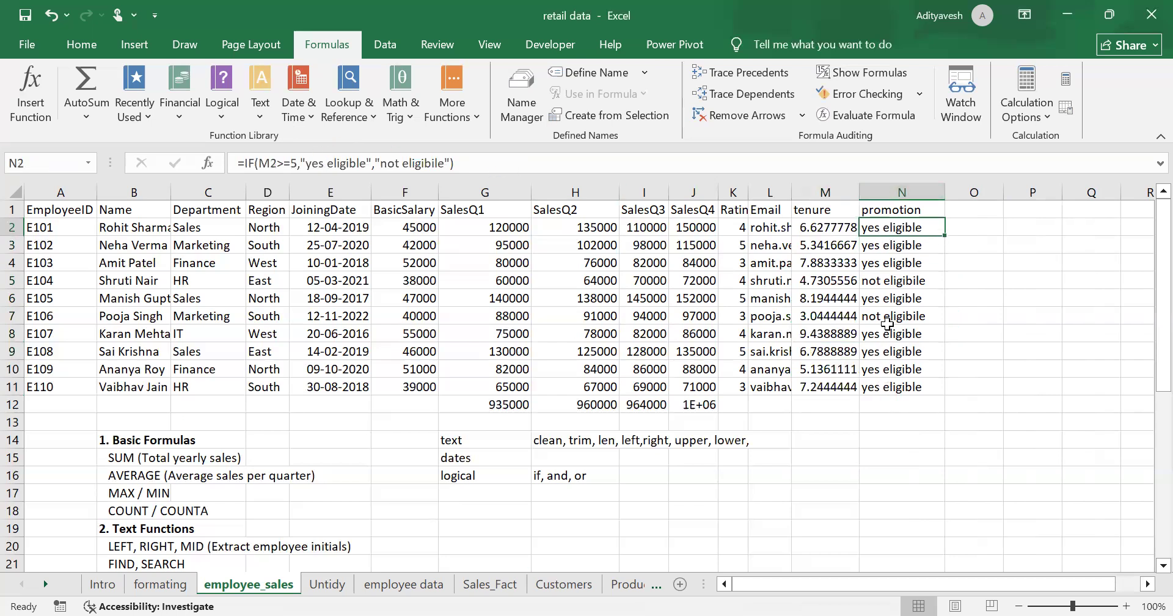
Step: Narrow the promotion column slightly and compare the ratings in rows 11, 7 and 4 with their promotion results
drag(945, 193, 935, 193)
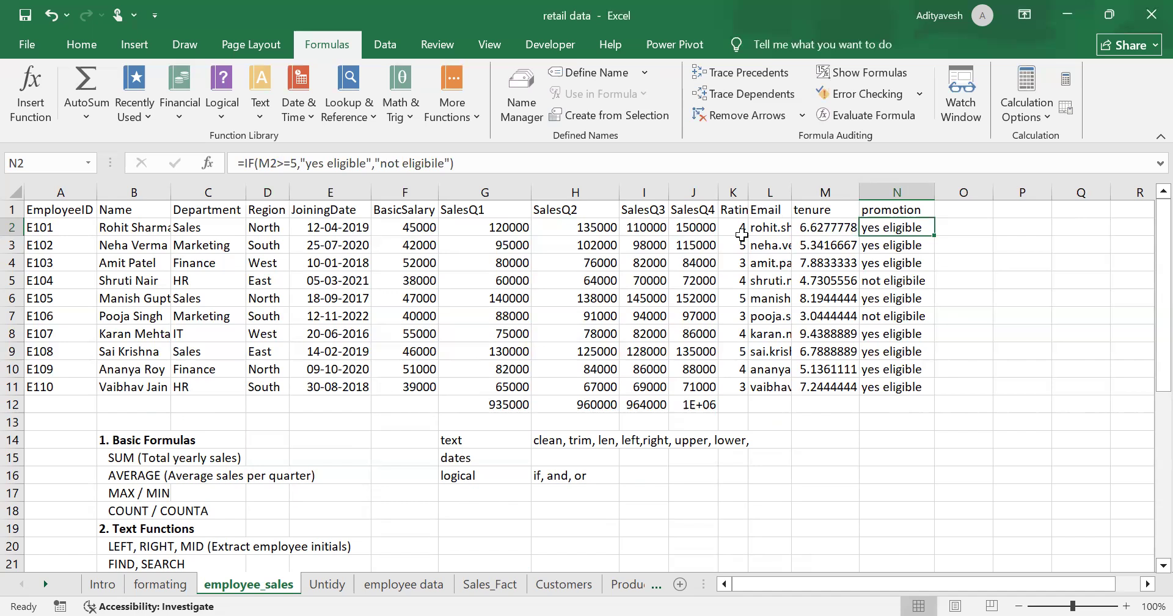
drag(896, 386, 678, 386)
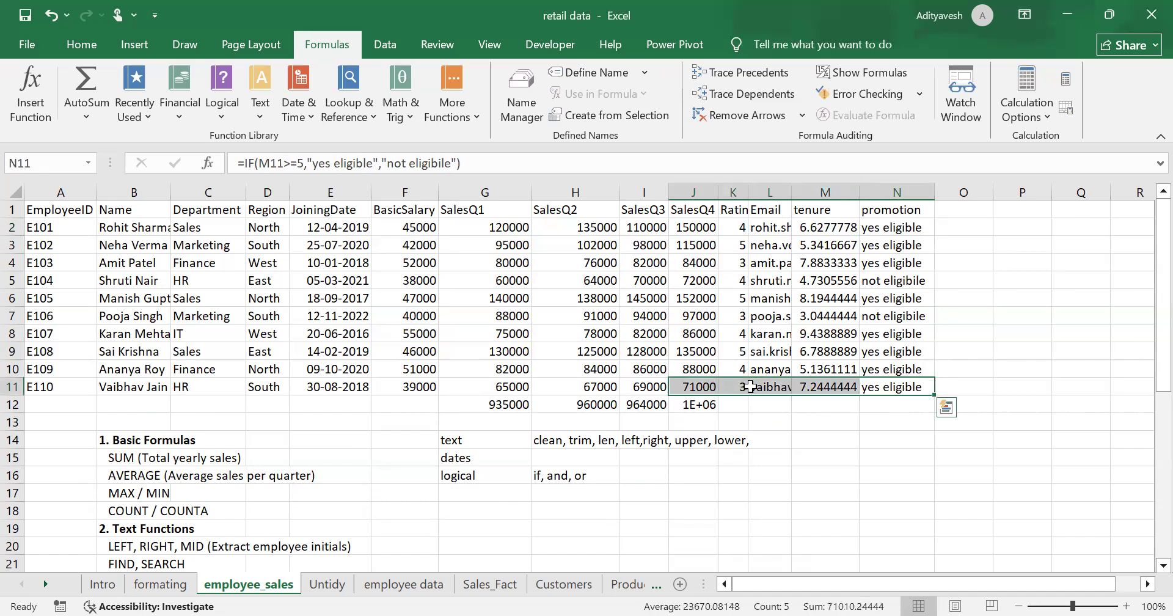
click(745, 388)
click(743, 317)
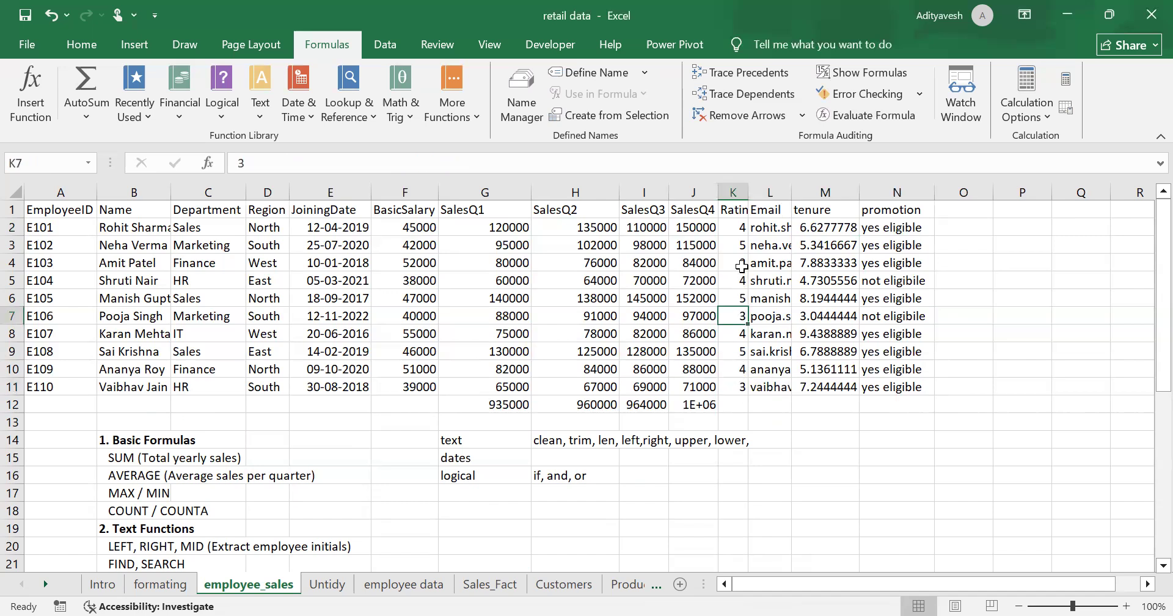
drag(883, 262, 737, 263)
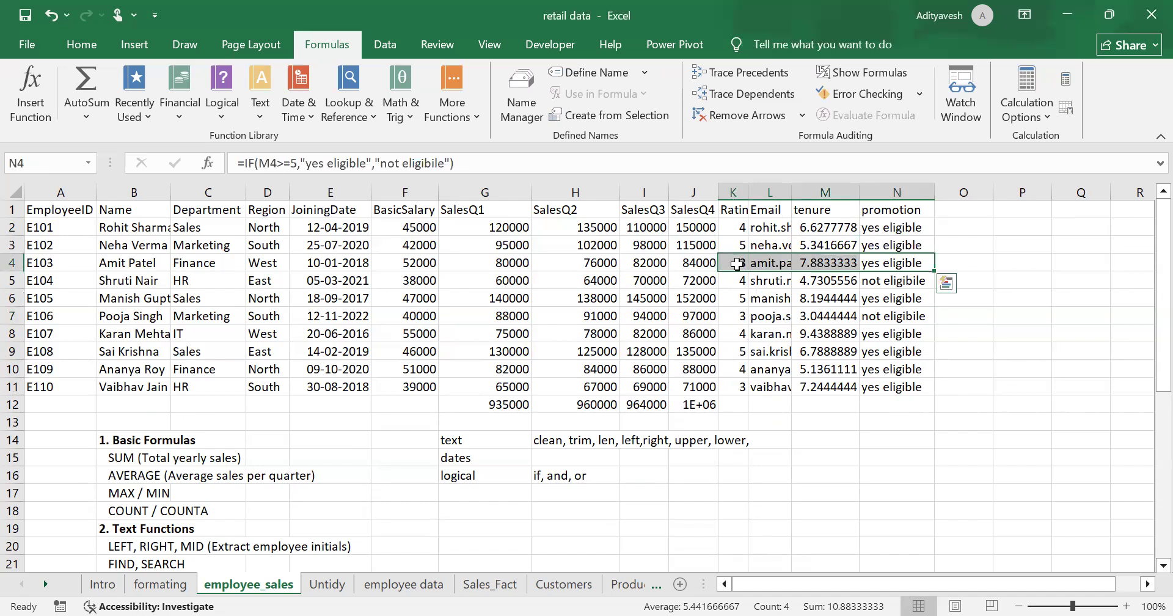
click(259, 162)
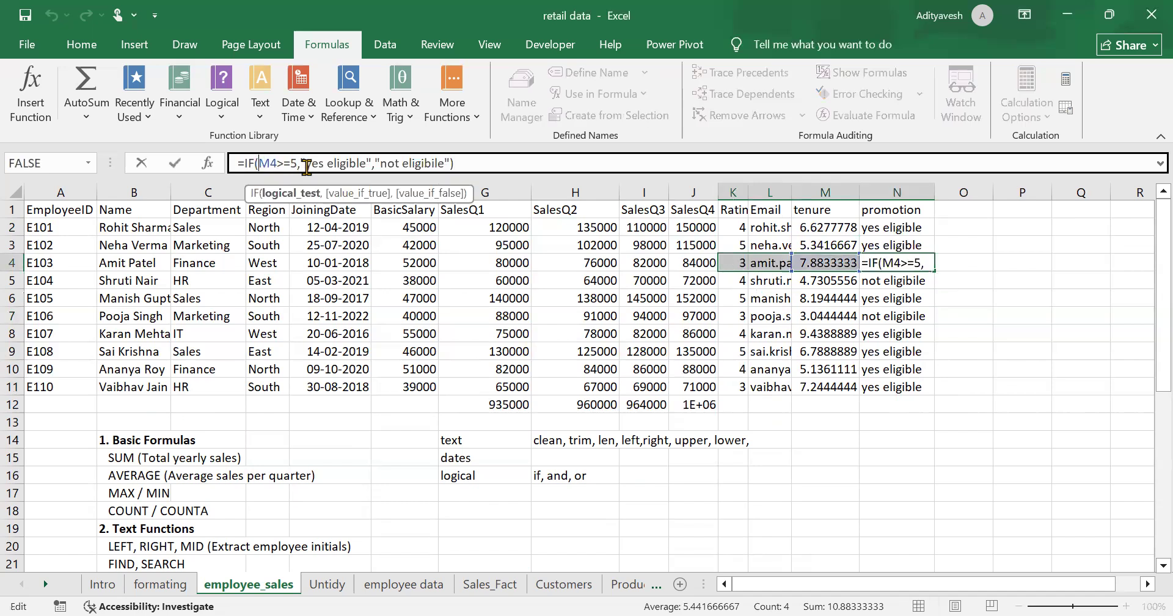
text(and()
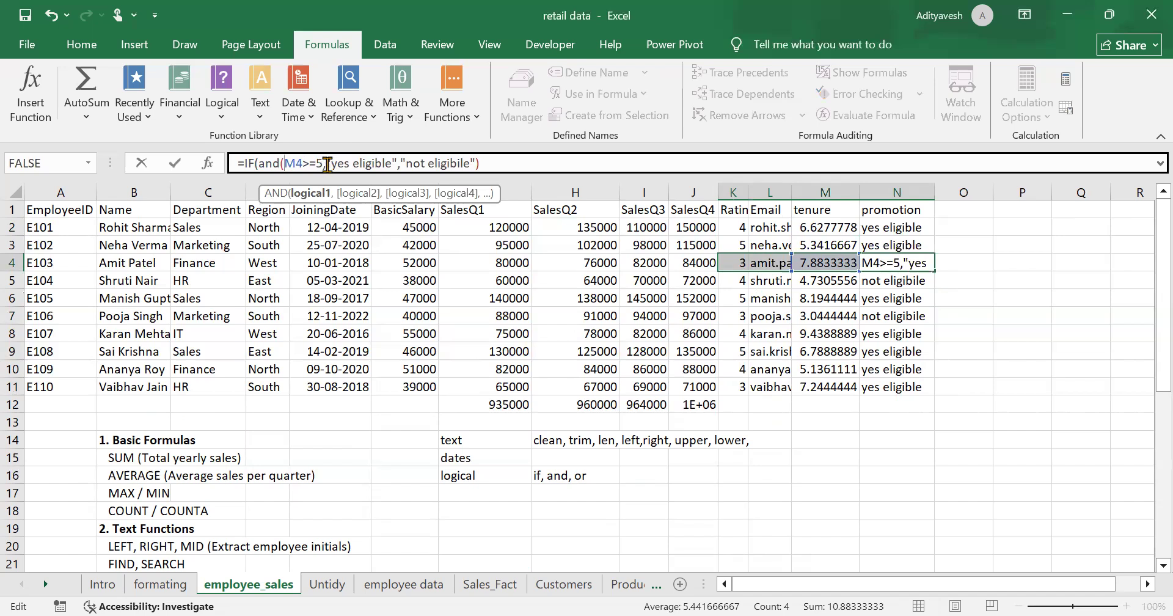
click(326, 163)
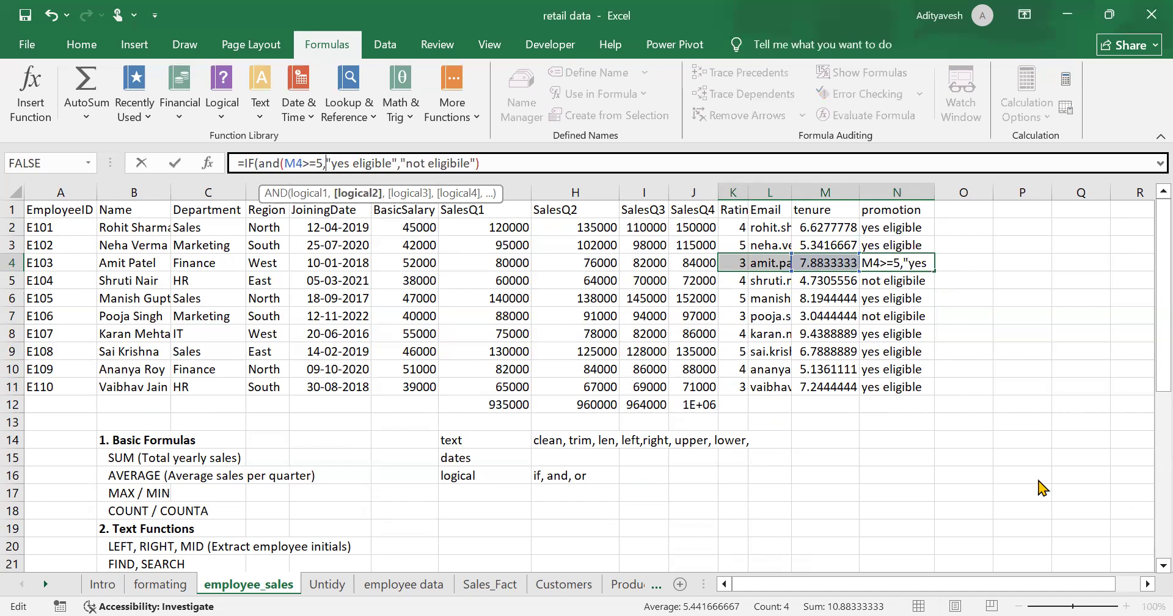
click(946, 226)
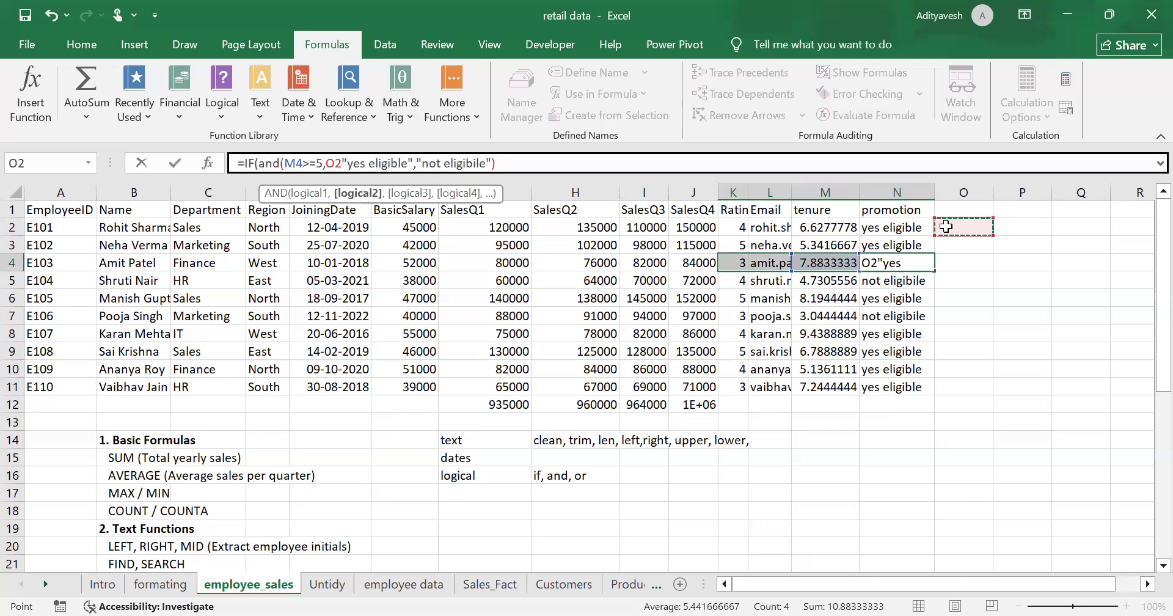
key(Escape)
click(943, 226)
Step: Change the N2 condition to AND(M2>=5,K2>=4), keeping "yes eligible" and "not eligibile" as the two outcomes
click(880, 226)
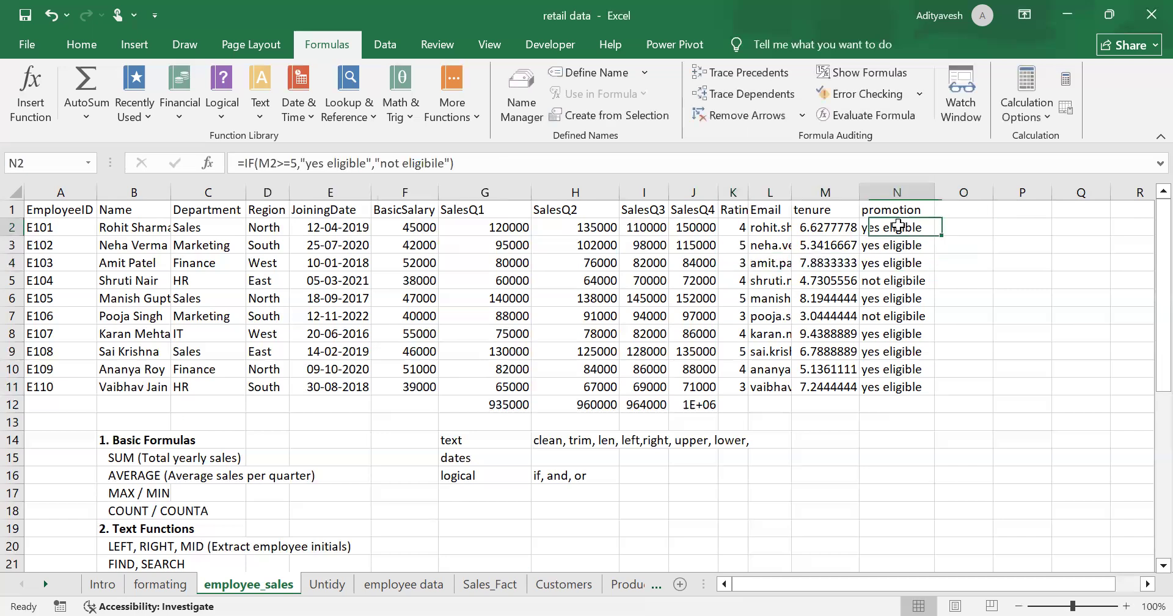
click(851, 226)
click(903, 226)
click(259, 164)
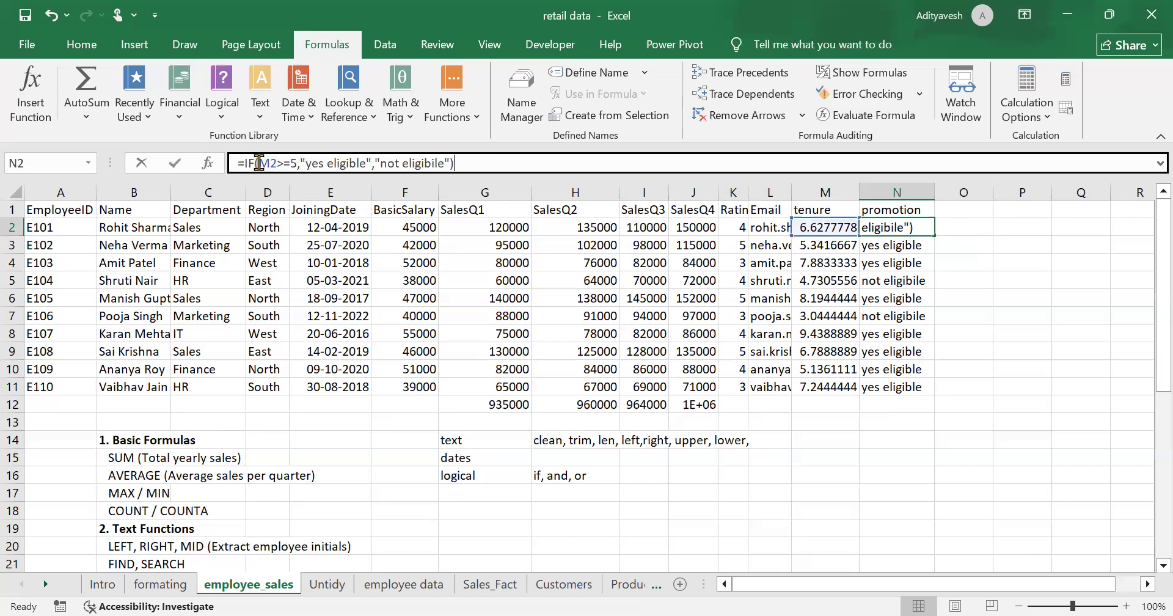
text(and()
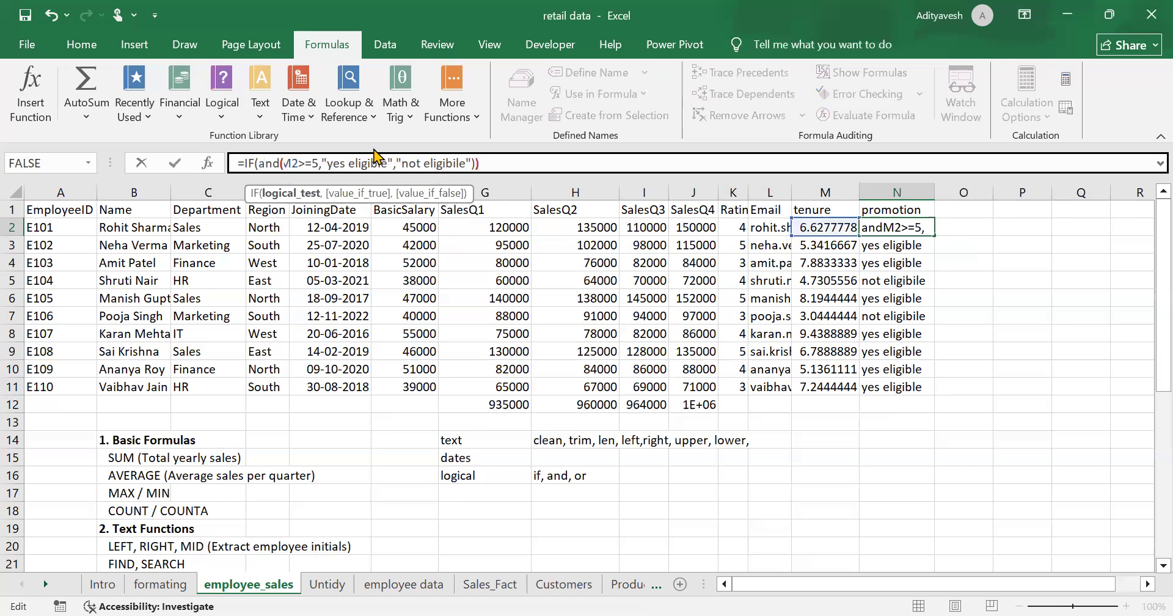
click(328, 162)
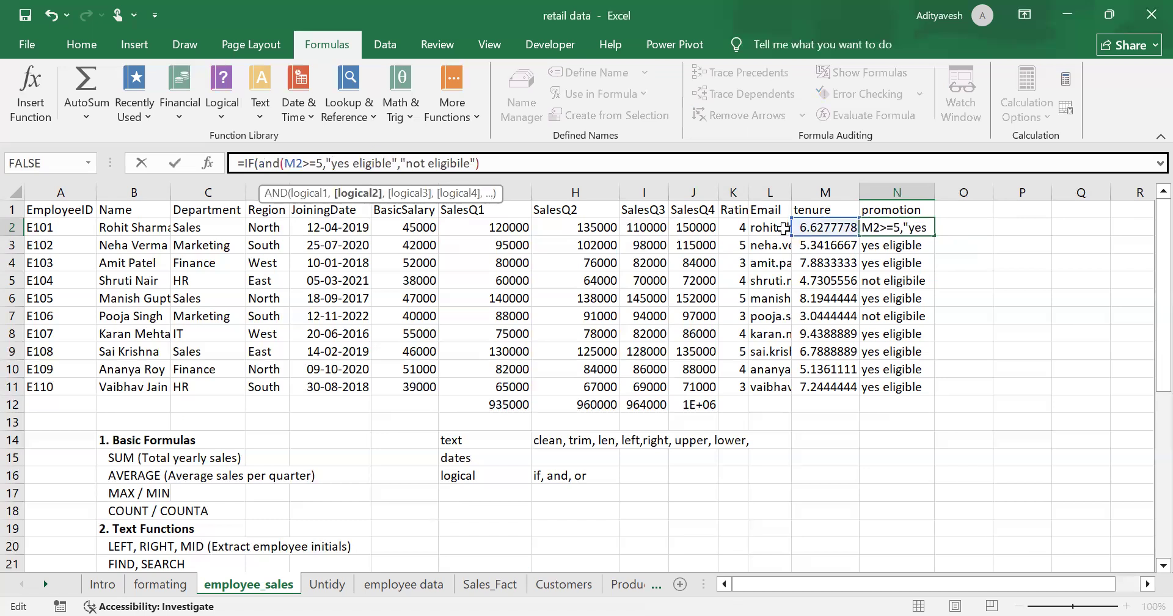
click(738, 228)
text(>=4))
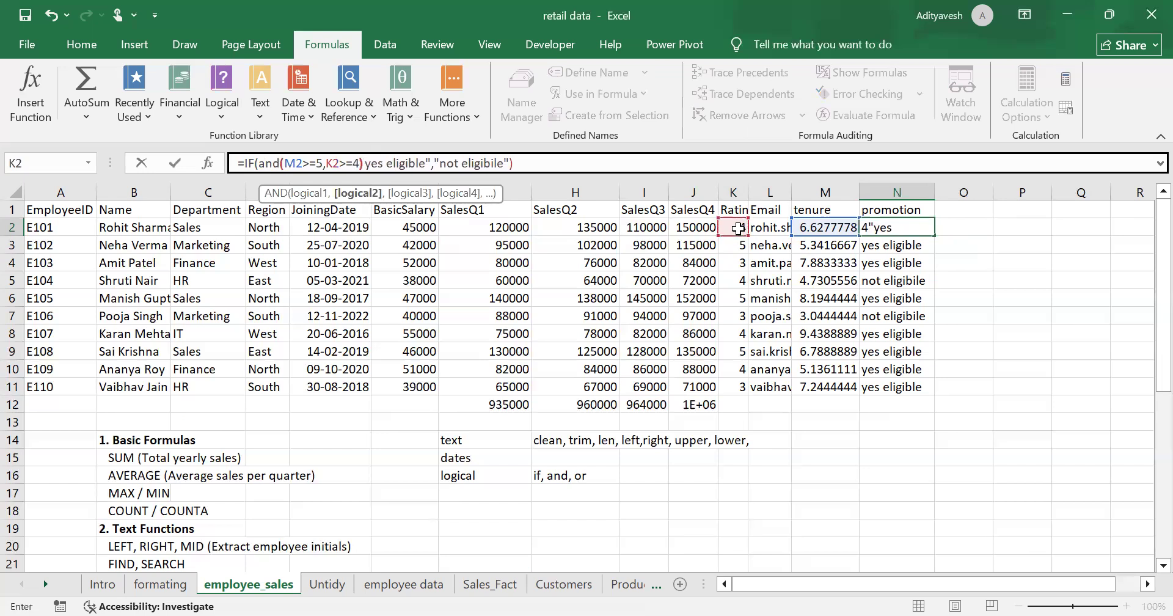
text(, ")
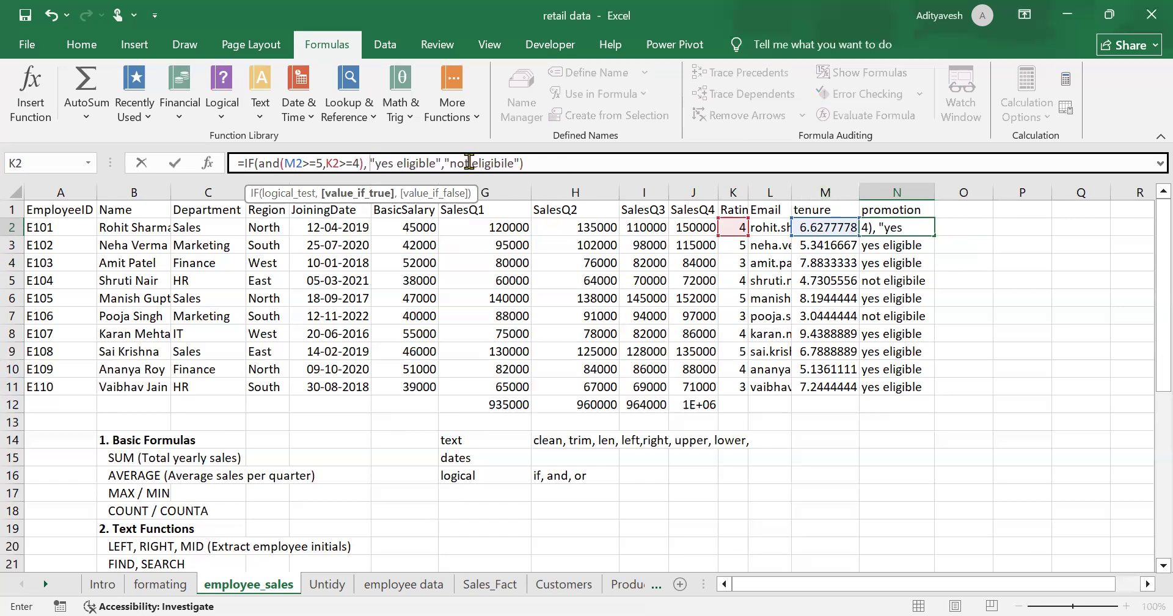
click(561, 161)
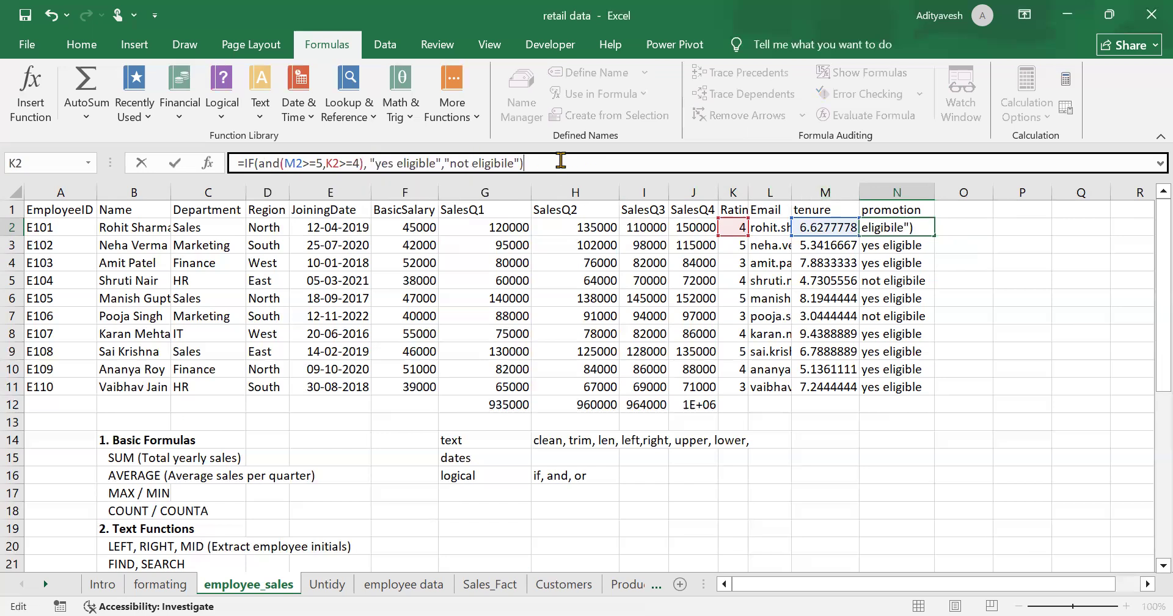
key(Return)
Step: Fill the AND-based promotion formula from N2 down to N11 and check rows 4 and 5 against their tenure and rating
drag(894, 266, 755, 261)
click(903, 228)
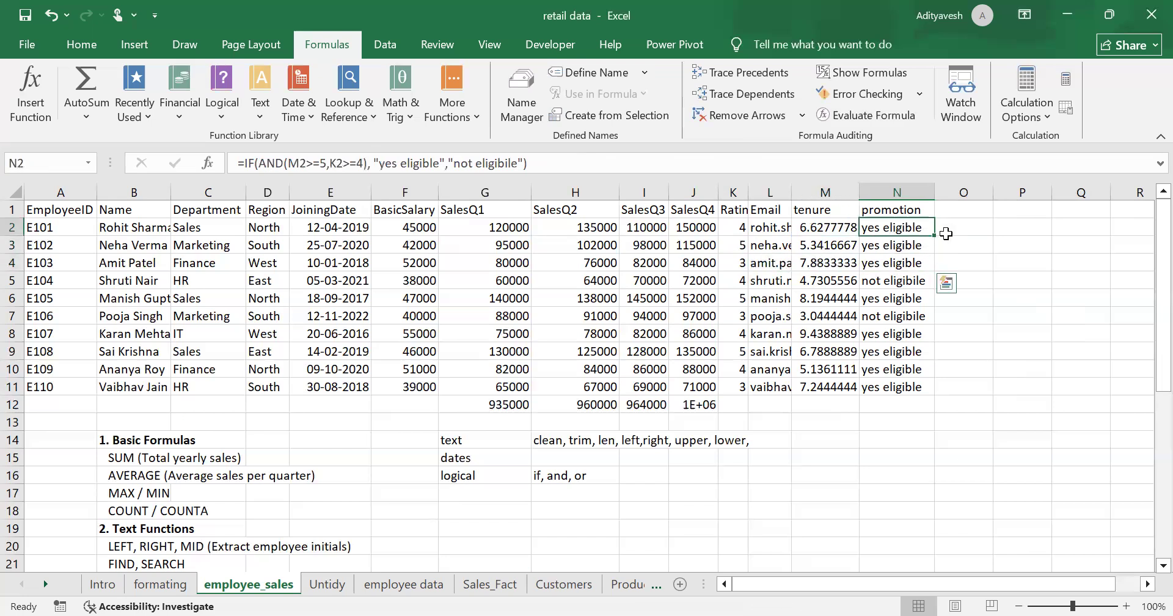
double_click(934, 235)
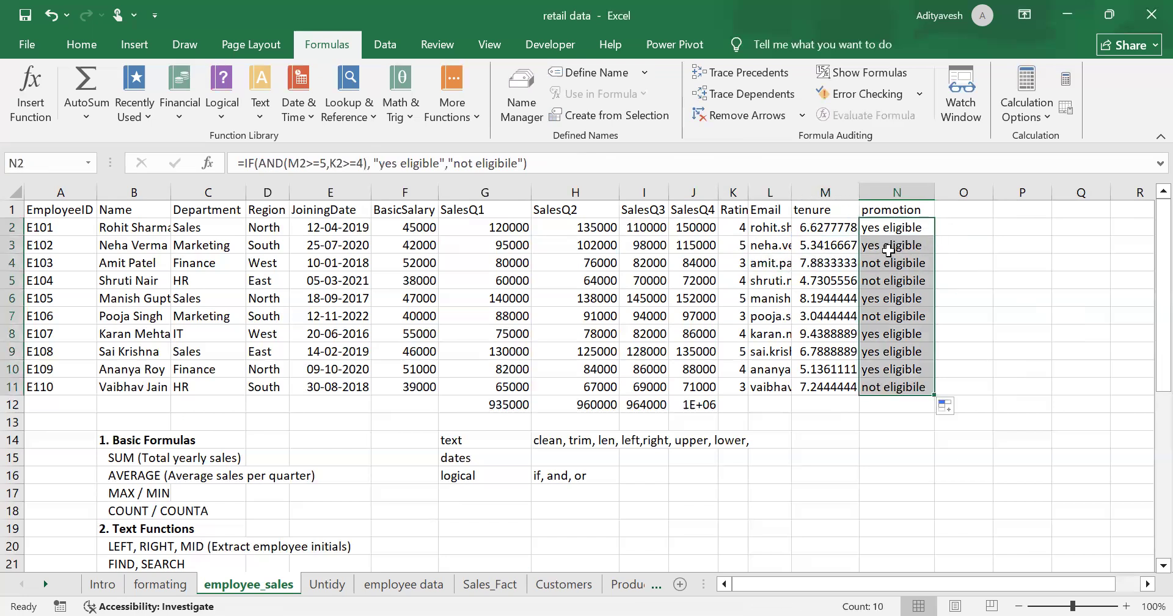
drag(893, 246, 898, 232)
drag(895, 265, 719, 283)
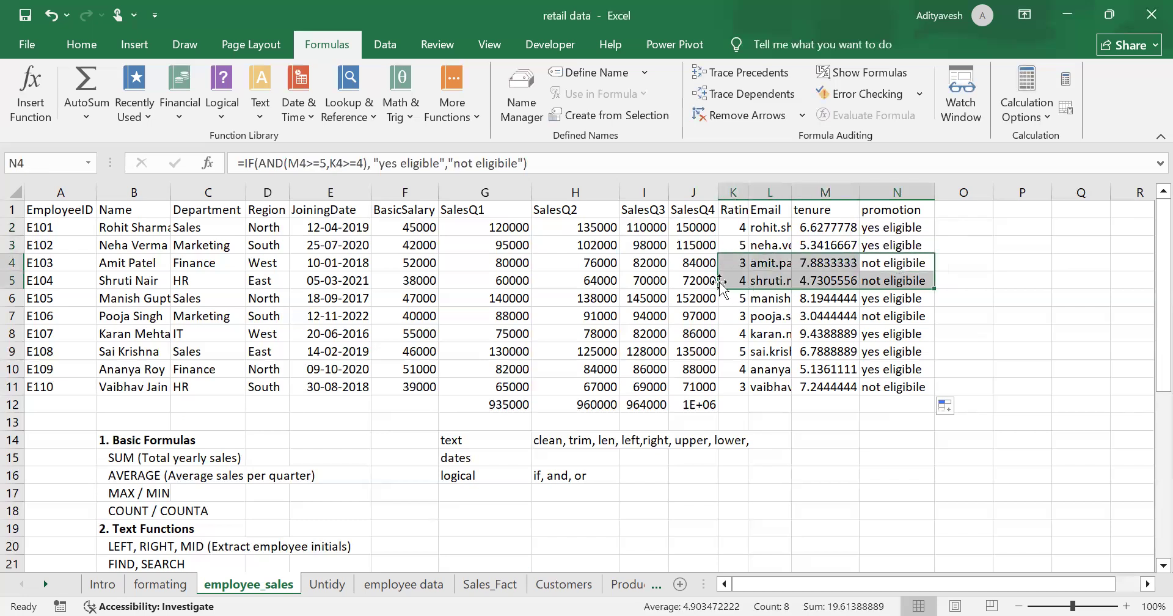
Step: Check rows 6 to 11 by comparing each rating and tenure with the promotion result, and inspect the formula in N2
drag(895, 301, 715, 301)
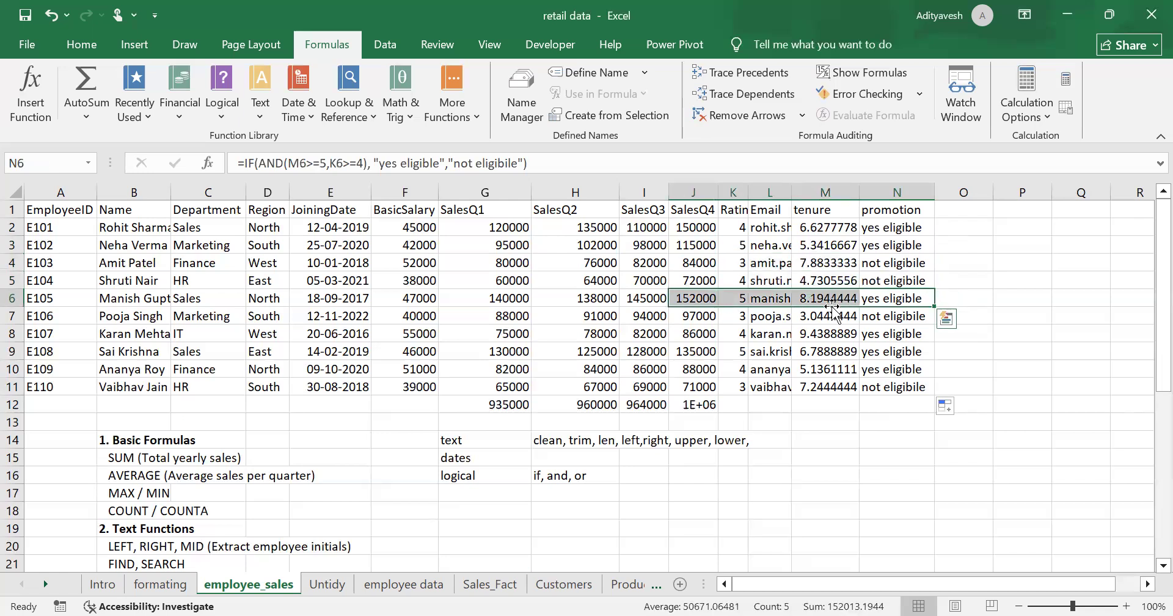
drag(897, 316, 727, 317)
drag(887, 333, 730, 352)
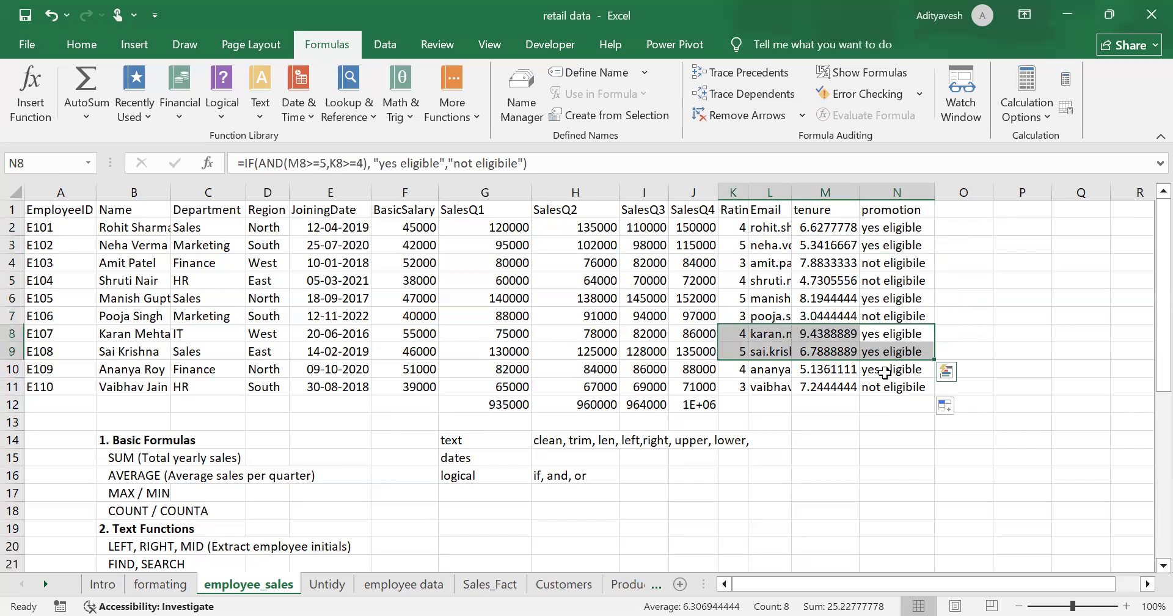
drag(884, 372, 736, 369)
drag(899, 387, 728, 387)
click(835, 460)
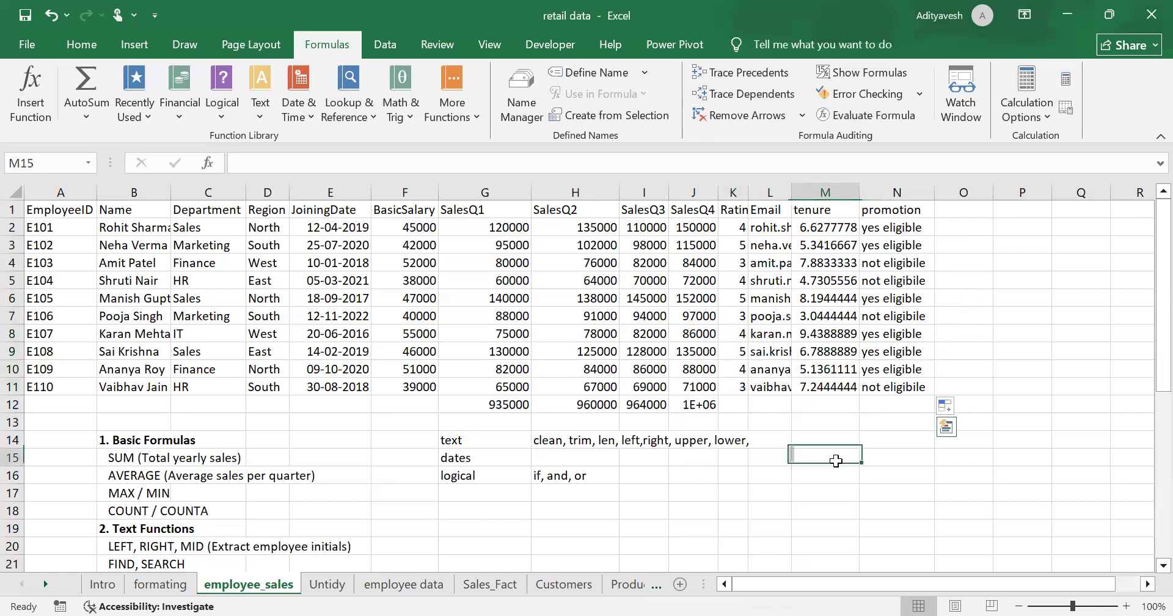
click(903, 227)
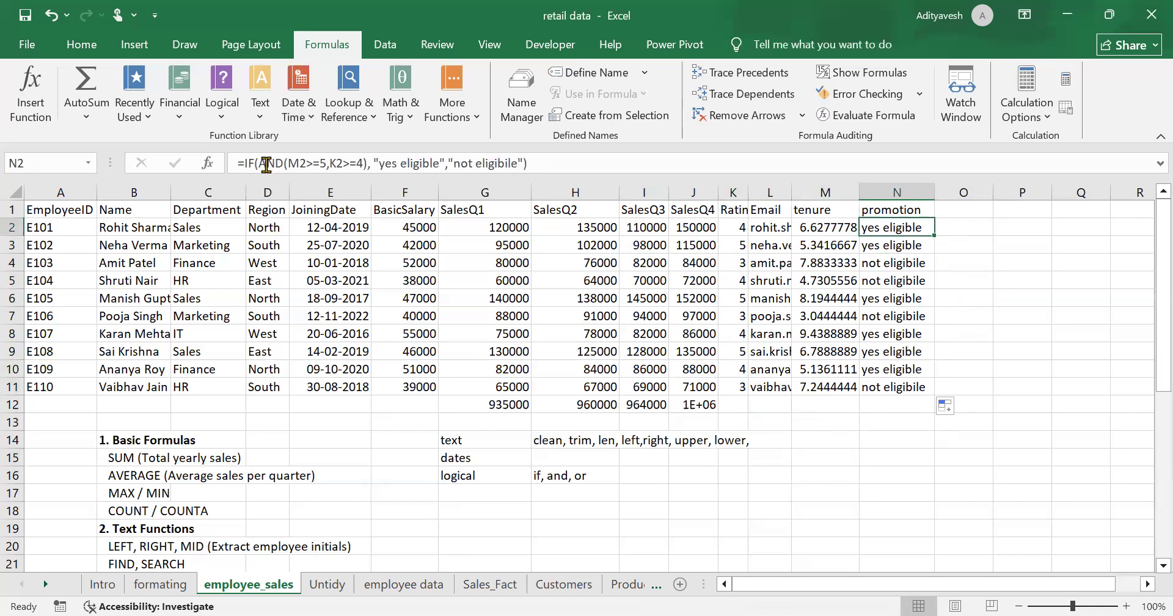
Step: Clear the text, dates and logical function notes from G14:M17
scroll(282, 420, down, 5)
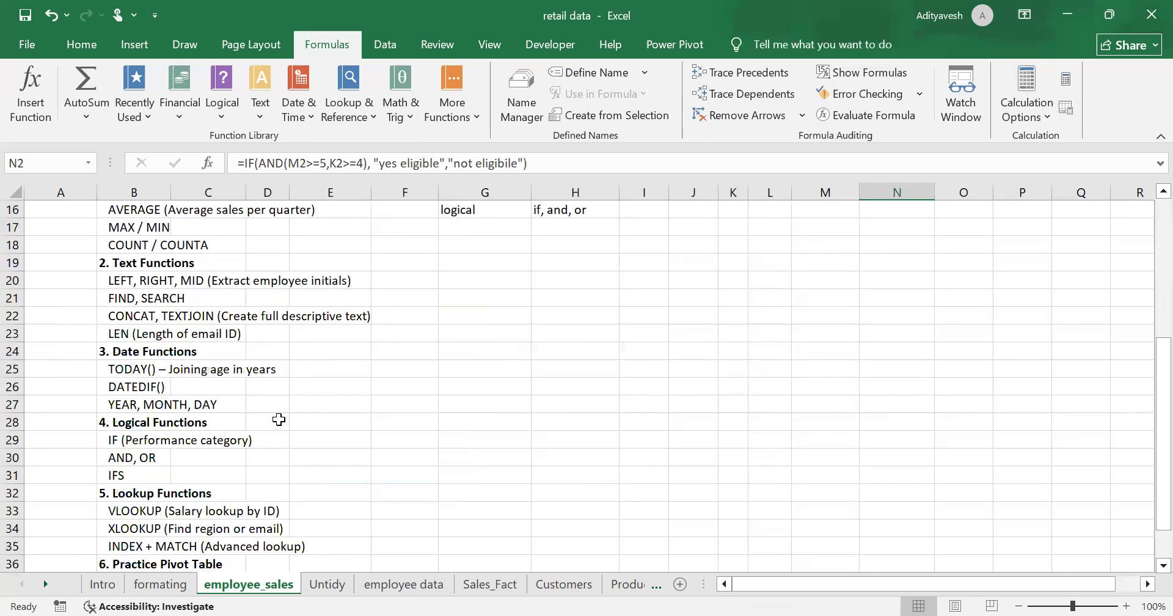
scroll(283, 421, up, 5)
drag(464, 440, 802, 483)
key(BackSpace)
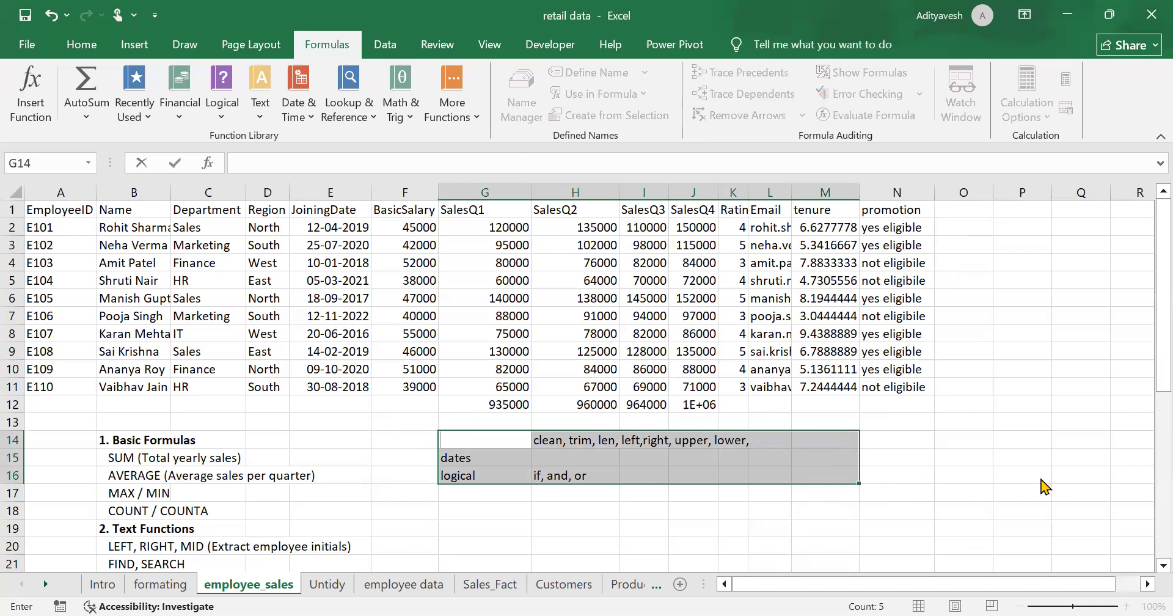
click(806, 444)
drag(819, 440, 459, 487)
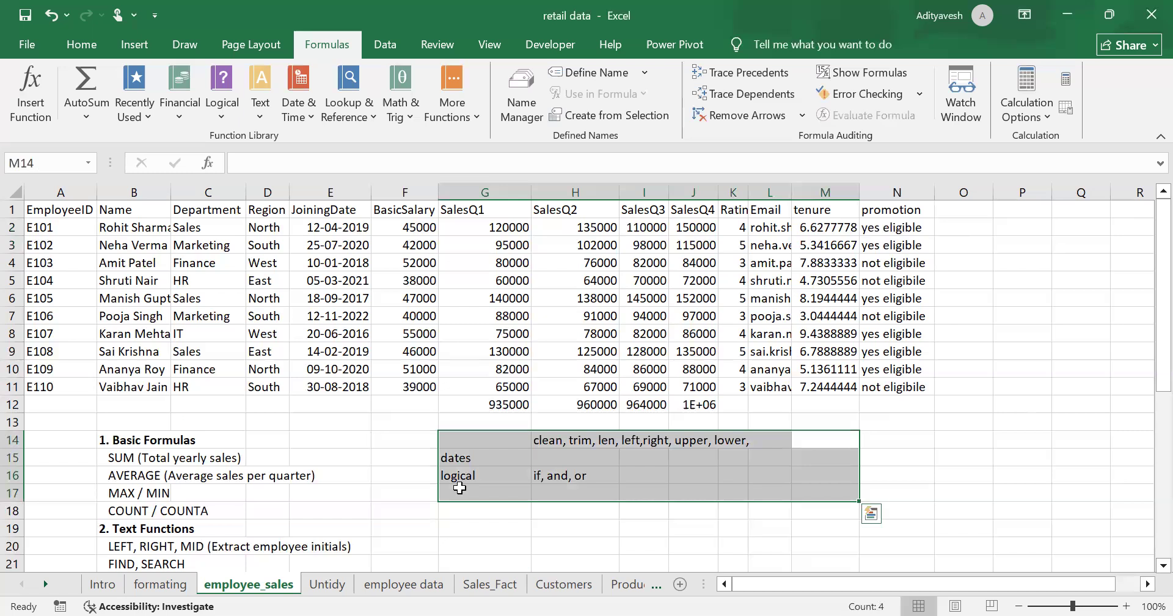
key(Delete)
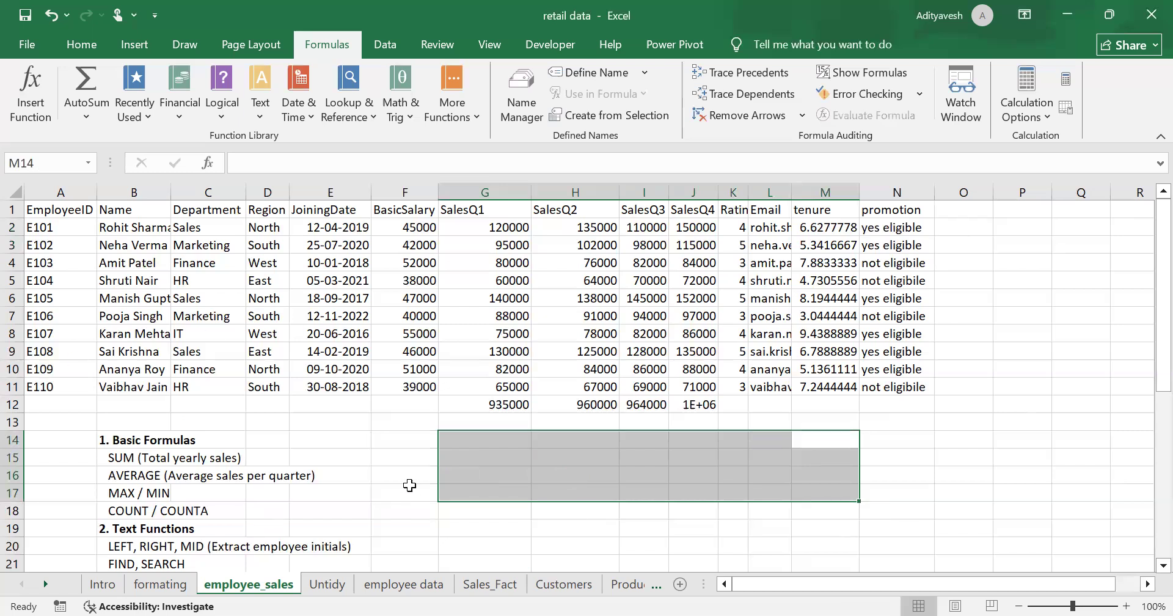
Step: Enter the label "lookup" in G14
click(392, 462)
click(460, 446)
text(lookup)
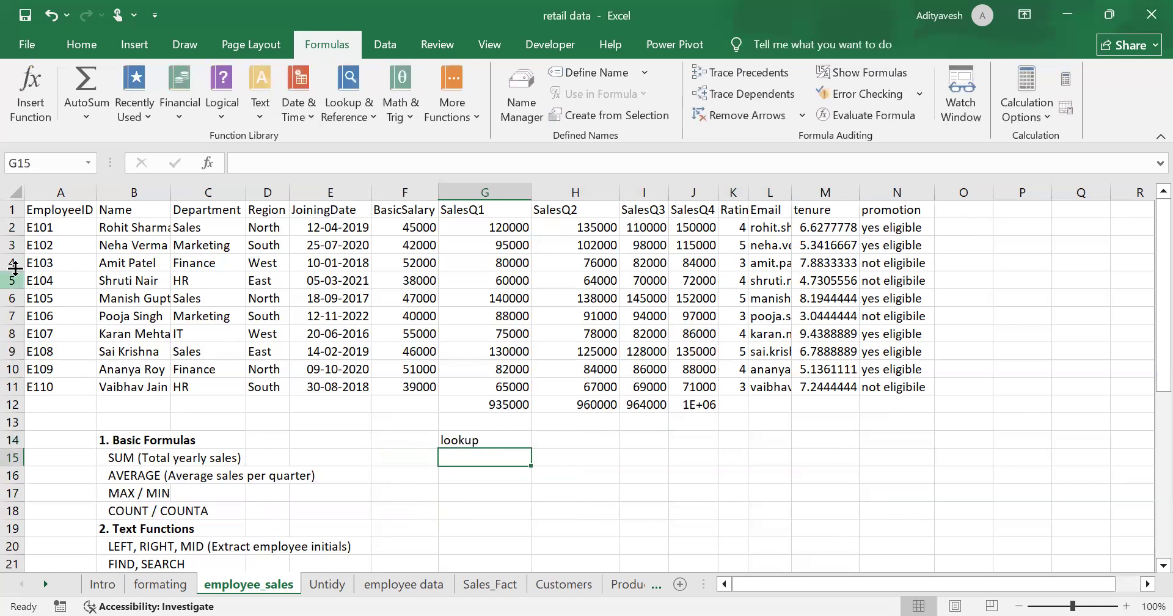
Step: Copy the three employee IDs from A3:A5 into the cells starting at G16
click(57, 247)
drag(65, 273, 67, 286)
key(ctrl+c)
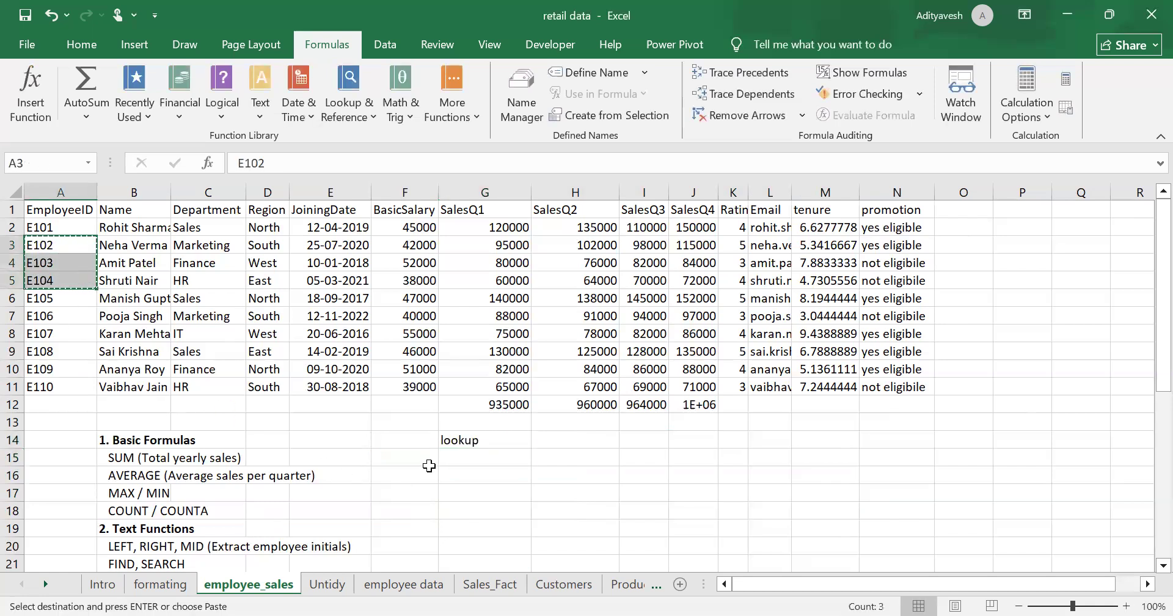
click(458, 472)
key(ctrl+v)
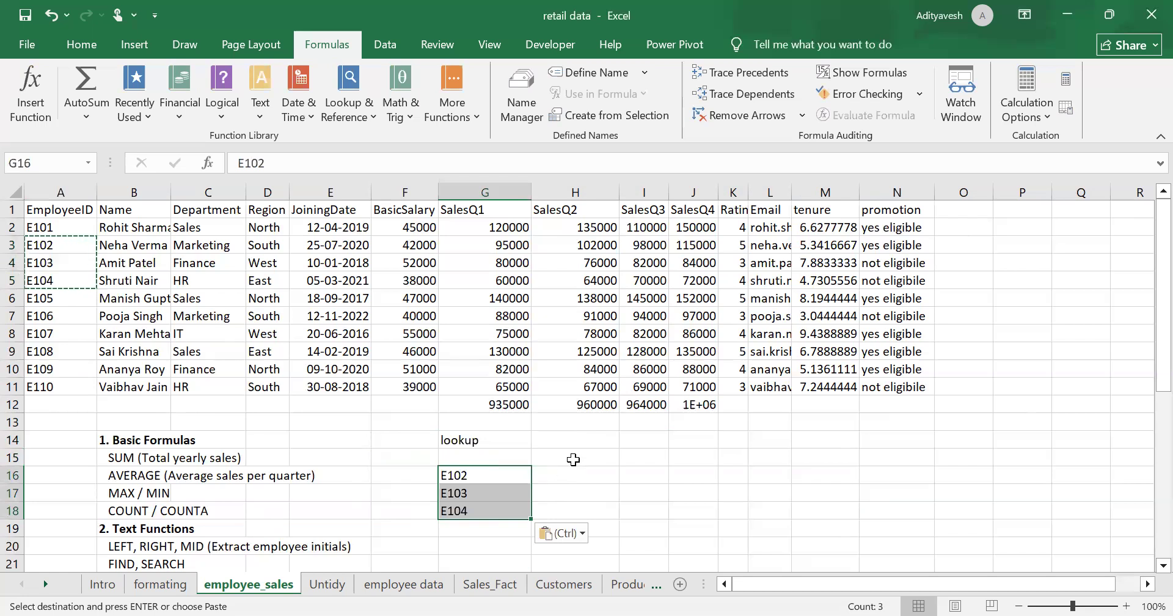
Step: Enter the headings "empids" in G15 and "basic salary" in H15
click(573, 459)
click(488, 458)
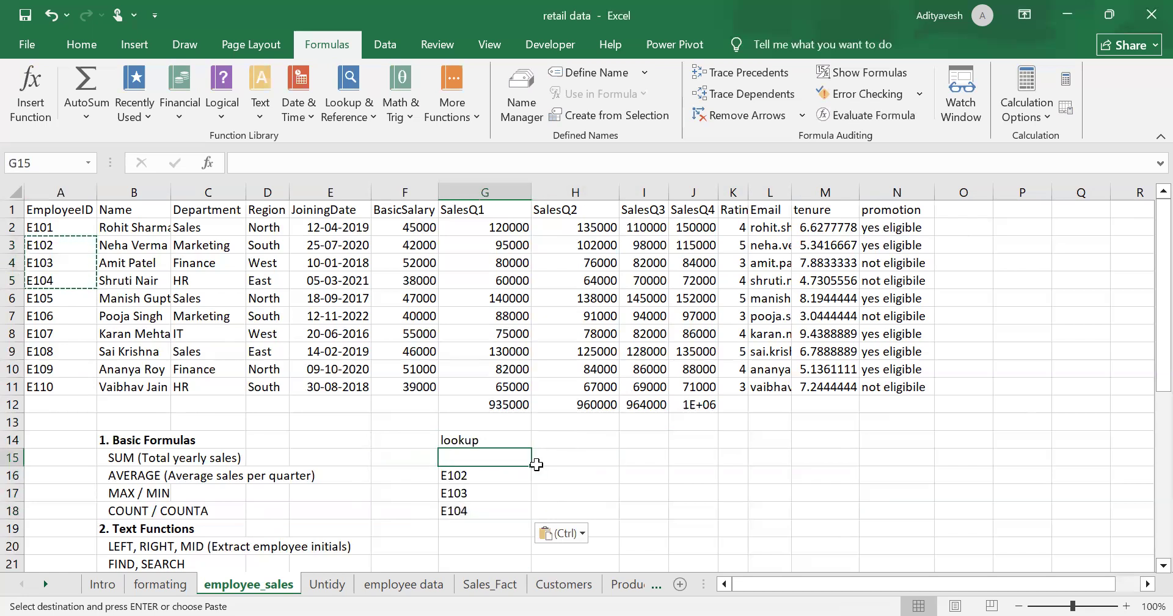
text(eempids)
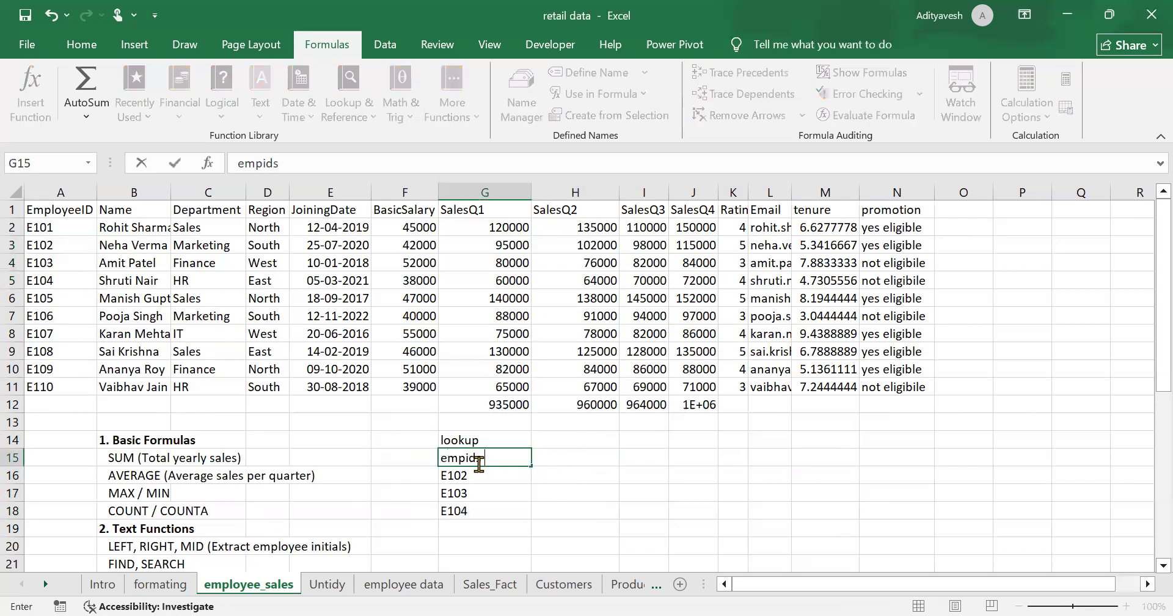
click(574, 461)
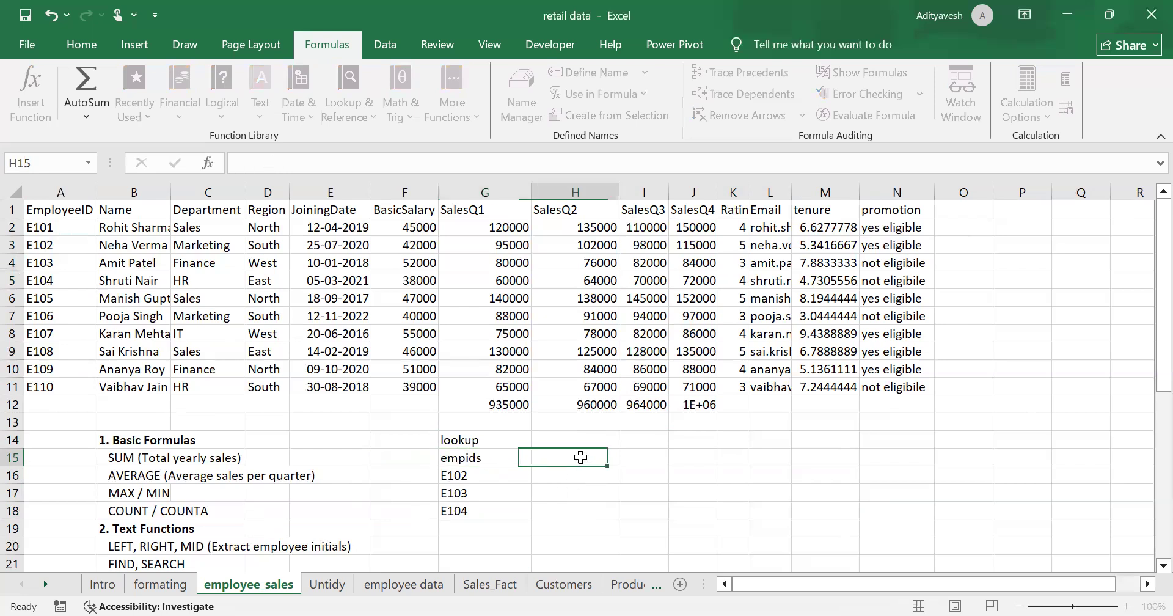
text(basic salary)
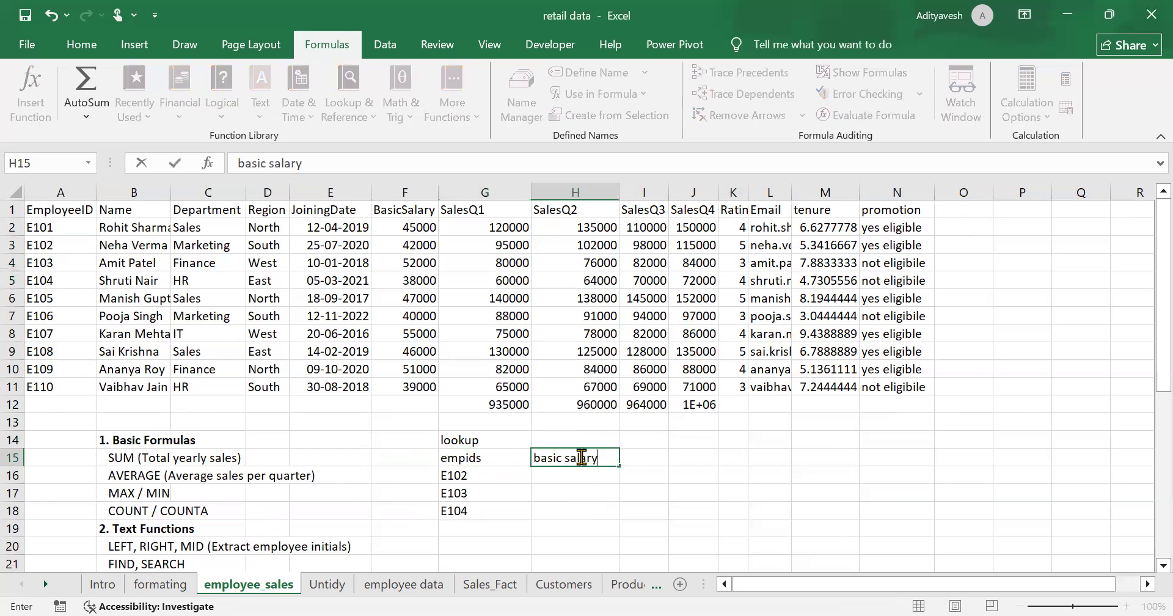
key(Return)
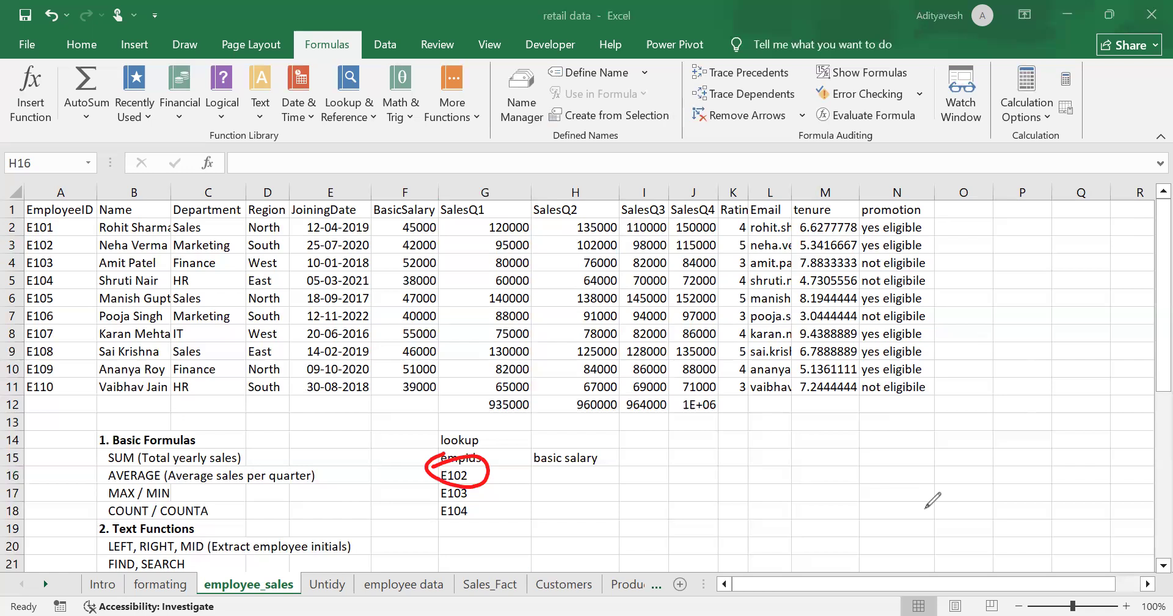
drag(32, 501, 52, 399)
drag(28, 428, 71, 434)
mouse_move(888, 193)
mouse_down()
mouse_move(928, 398)
mouse_move(851, 389)
mouse_up()
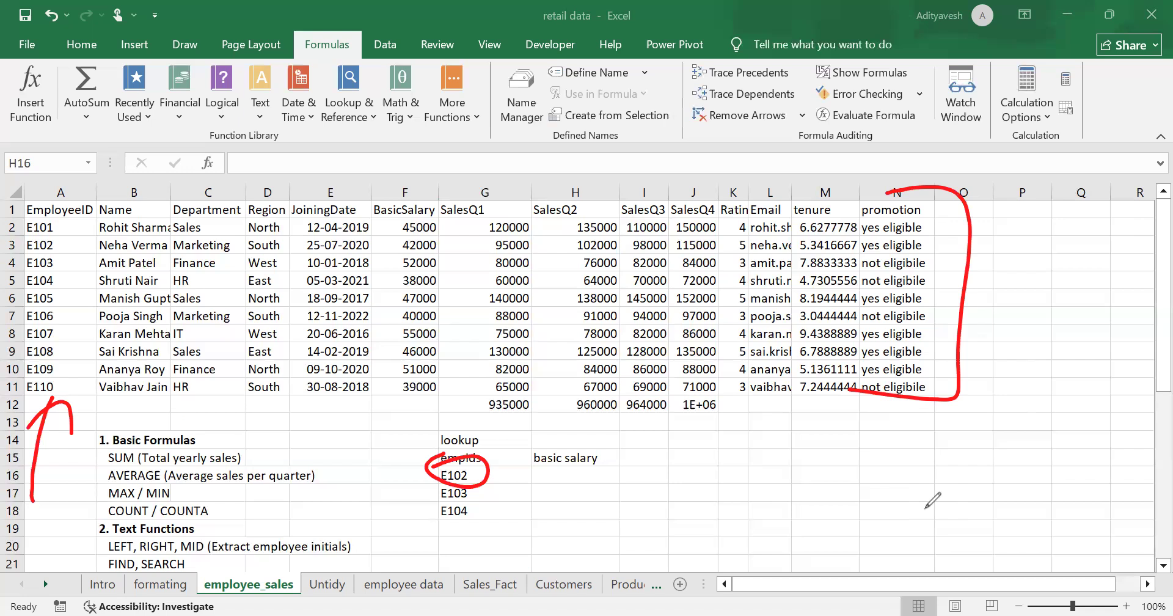
mouse_move(576, 460)
mouse_down()
mouse_move(518, 479)
mouse_move(568, 466)
mouse_up()
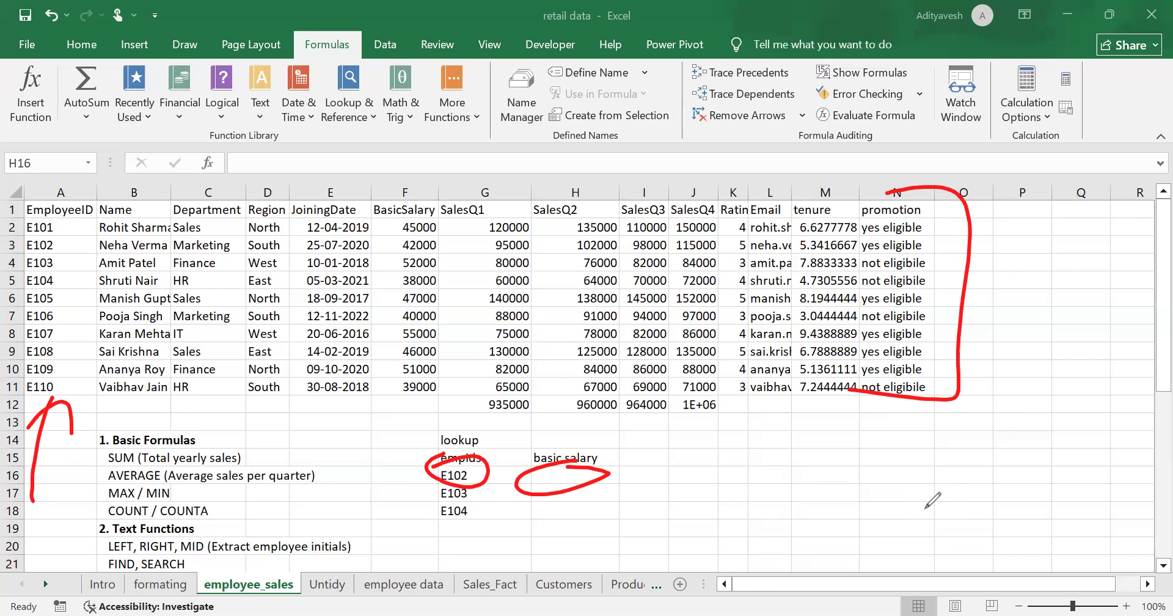
mouse_move(115, 266)
mouse_down()
mouse_move(164, 248)
mouse_move(348, 260)
mouse_up()
mouse_move(382, 272)
mouse_down()
mouse_move(375, 285)
mouse_move(428, 245)
mouse_move(483, 245)
mouse_up()
drag(564, 263, 597, 252)
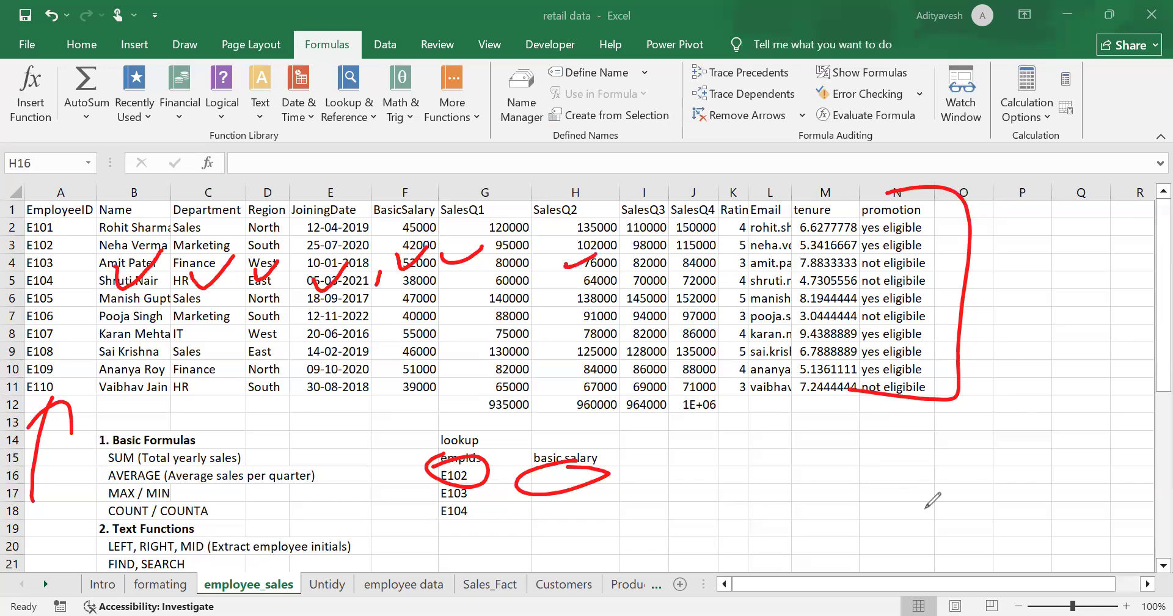
mouse_move(580, 449)
mouse_down()
mouse_move(618, 438)
mouse_move(586, 518)
mouse_up()
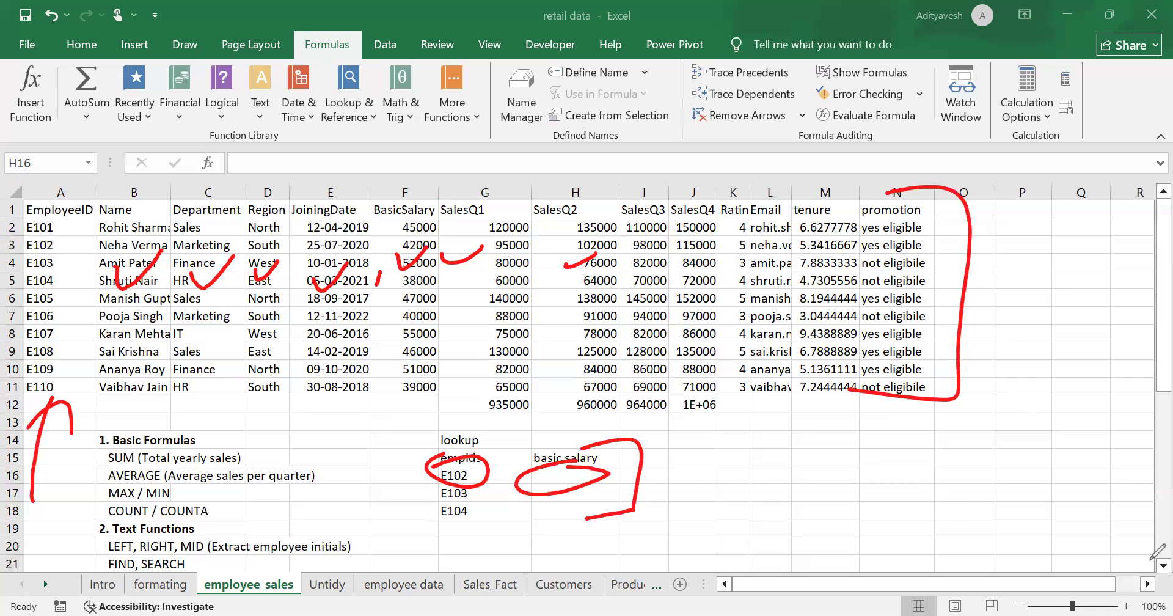
click(1058, 453)
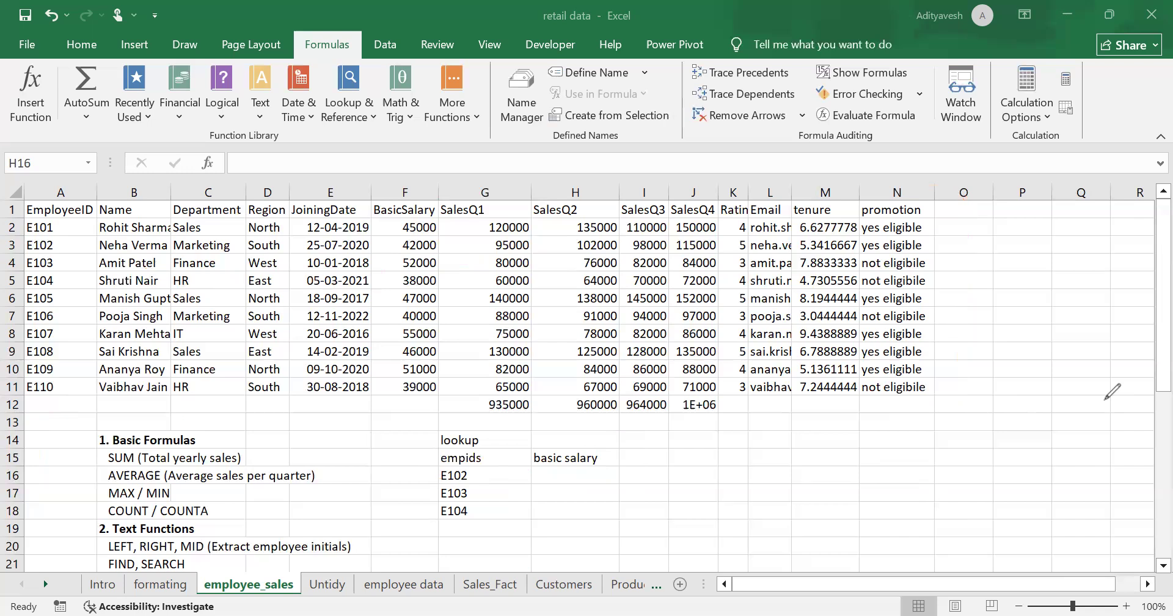
Step: Begin a VLOOKUP formula in H16, under the basic salary heading
click(557, 474)
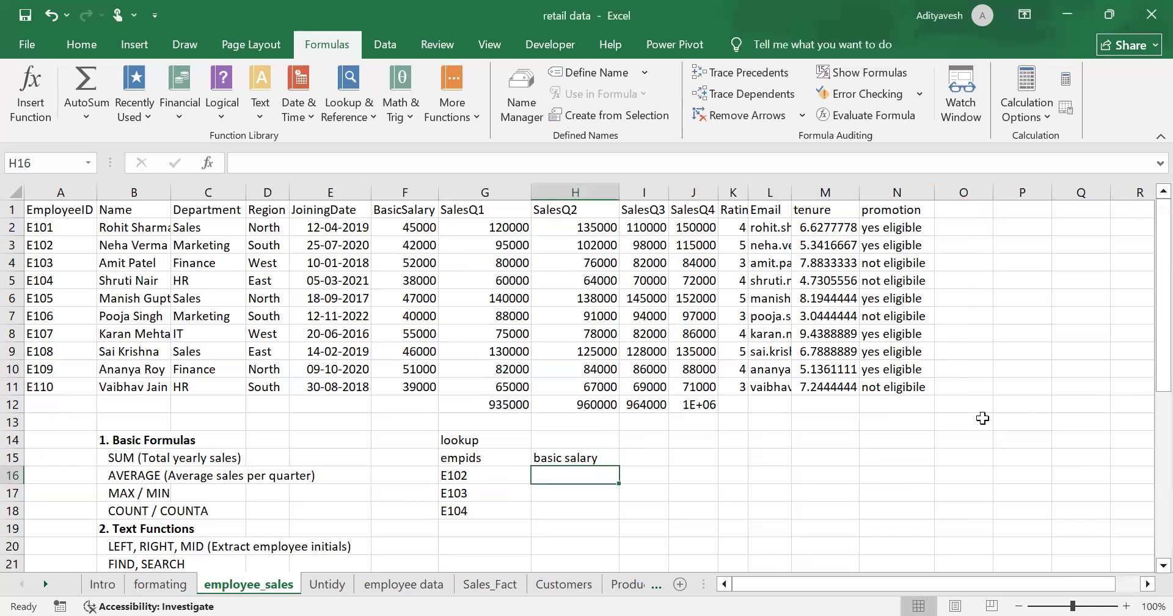
text(=)
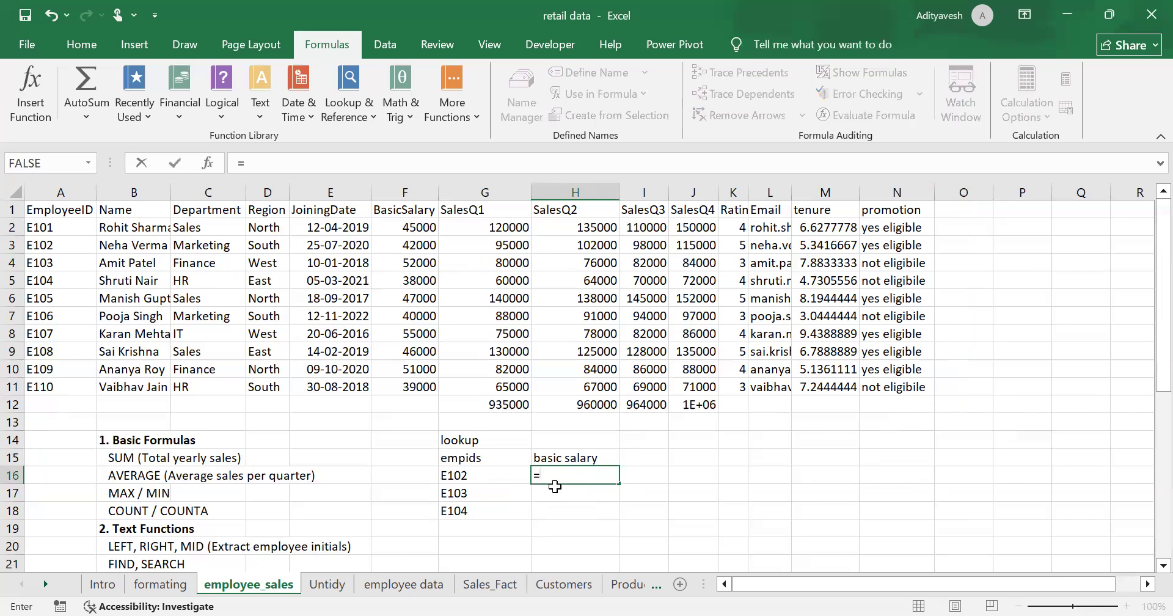
text(vl)
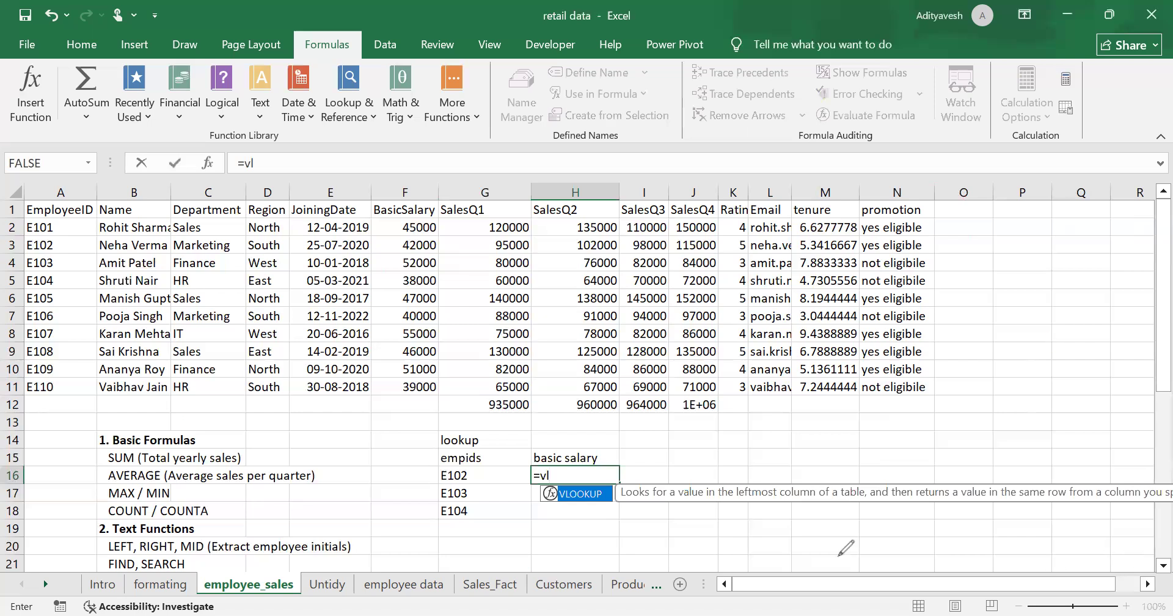
drag(138, 275, 175, 262)
drag(144, 300, 164, 294)
drag(196, 241, 227, 242)
mouse_move(245, 277)
mouse_down()
mouse_move(270, 192)
mouse_move(298, 245)
mouse_move(319, 237)
mouse_up()
mouse_move(375, 183)
mouse_down()
mouse_move(388, 251)
mouse_move(455, 211)
mouse_move(458, 257)
mouse_up()
mouse_move(458, 201)
mouse_down()
mouse_move(486, 208)
mouse_move(464, 250)
mouse_up()
click(498, 206)
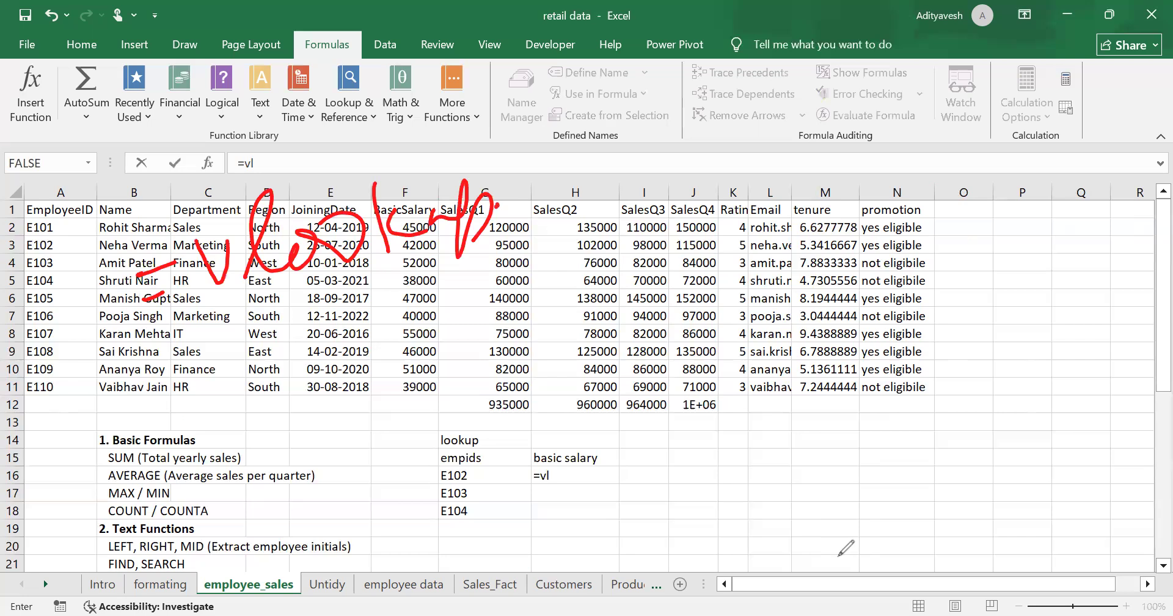
drag(65, 383, 43, 459)
drag(31, 398, 70, 375)
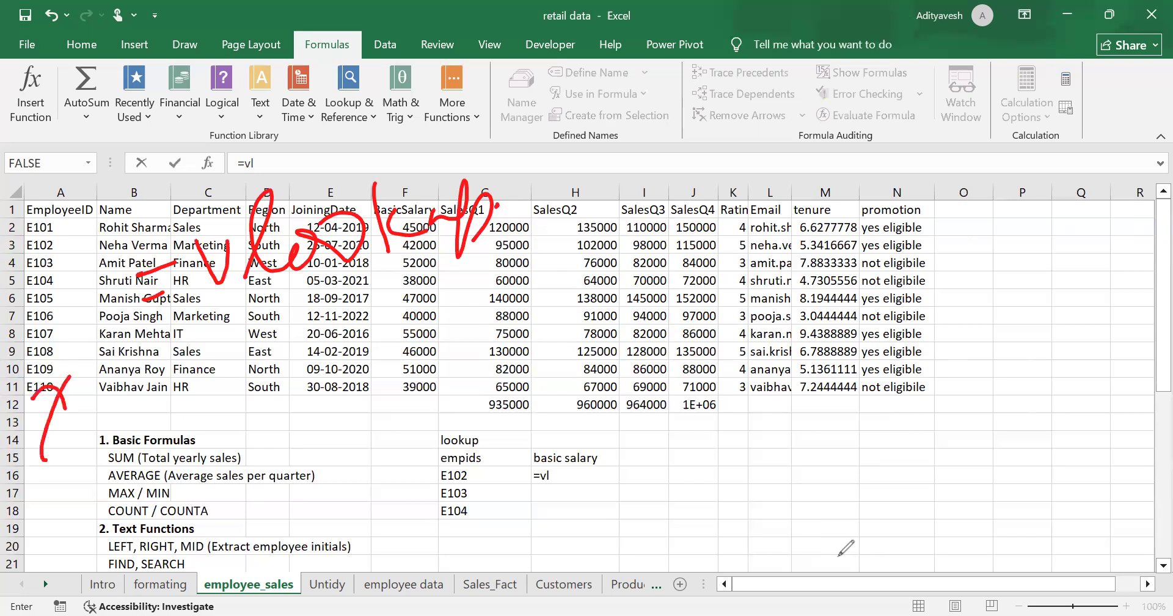
mouse_move(565, 122)
mouse_down()
mouse_move(530, 251)
mouse_move(682, 196)
mouse_up()
mouse_move(554, 173)
mouse_down()
mouse_move(570, 192)
mouse_move(630, 147)
mouse_move(686, 156)
mouse_up()
drag(573, 209, 666, 187)
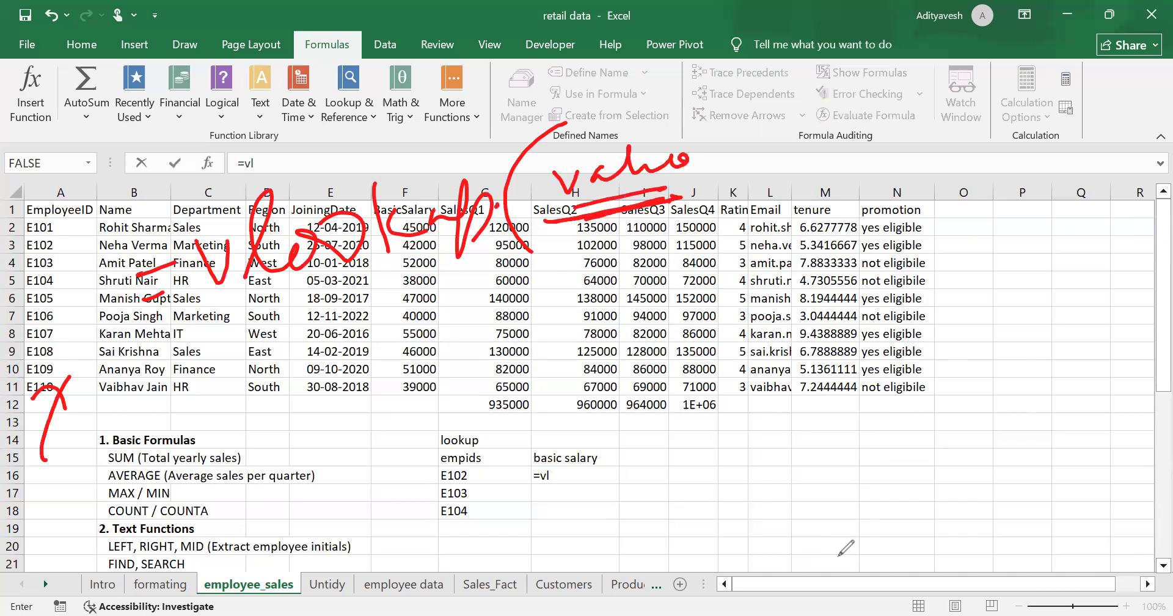
mouse_move(489, 480)
mouse_down()
mouse_move(583, 254)
mouse_move(588, 284)
mouse_up()
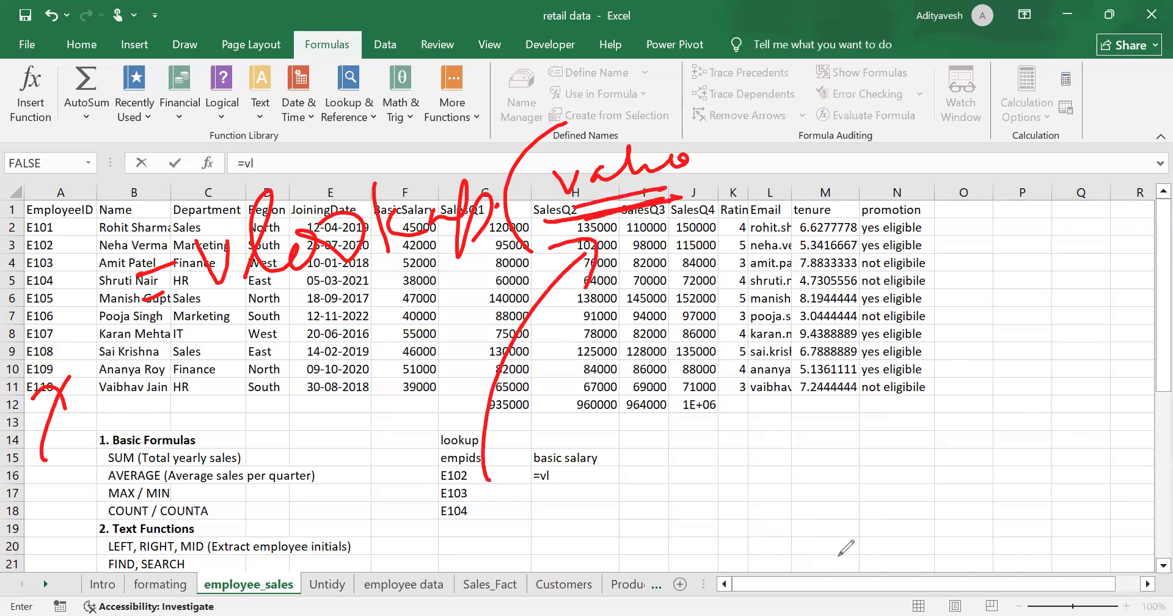
drag(709, 166, 694, 205)
mouse_move(740, 136)
mouse_down()
mouse_move(965, 183)
mouse_move(746, 139)
mouse_up()
mouse_move(815, 146)
mouse_down()
mouse_move(794, 175)
mouse_move(816, 166)
mouse_up()
drag(842, 145, 854, 164)
drag(879, 148, 895, 182)
mouse_move(927, 135)
mouse_down()
mouse_move(909, 160)
mouse_move(952, 211)
mouse_up()
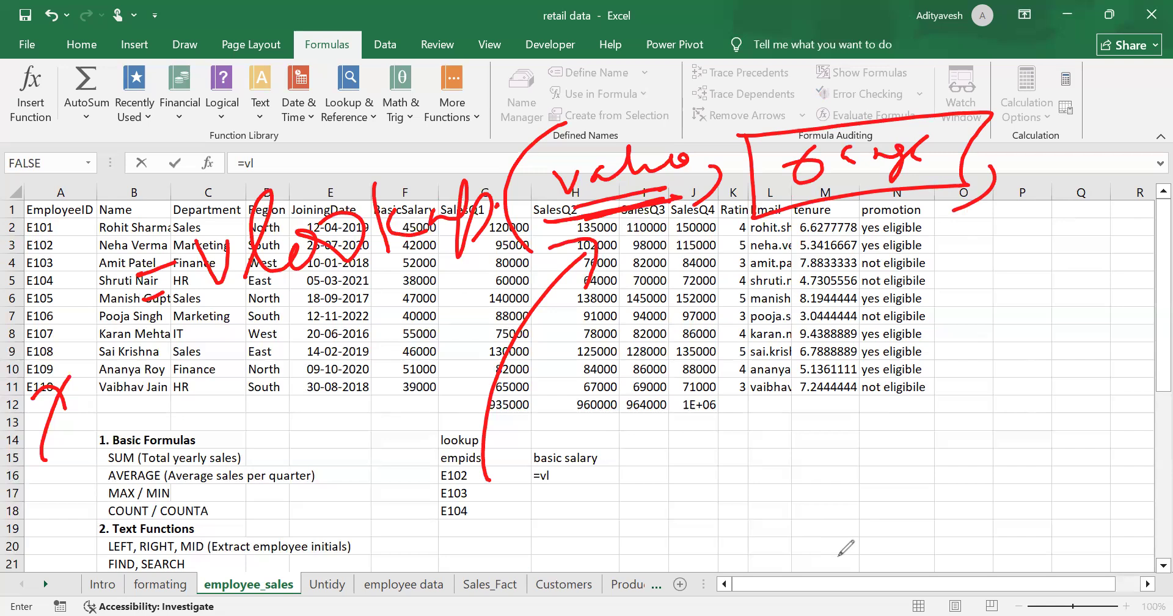
mouse_move(665, 259)
mouse_down()
mouse_move(728, 281)
mouse_move(761, 254)
mouse_move(856, 249)
mouse_move(926, 229)
mouse_move(940, 270)
mouse_up()
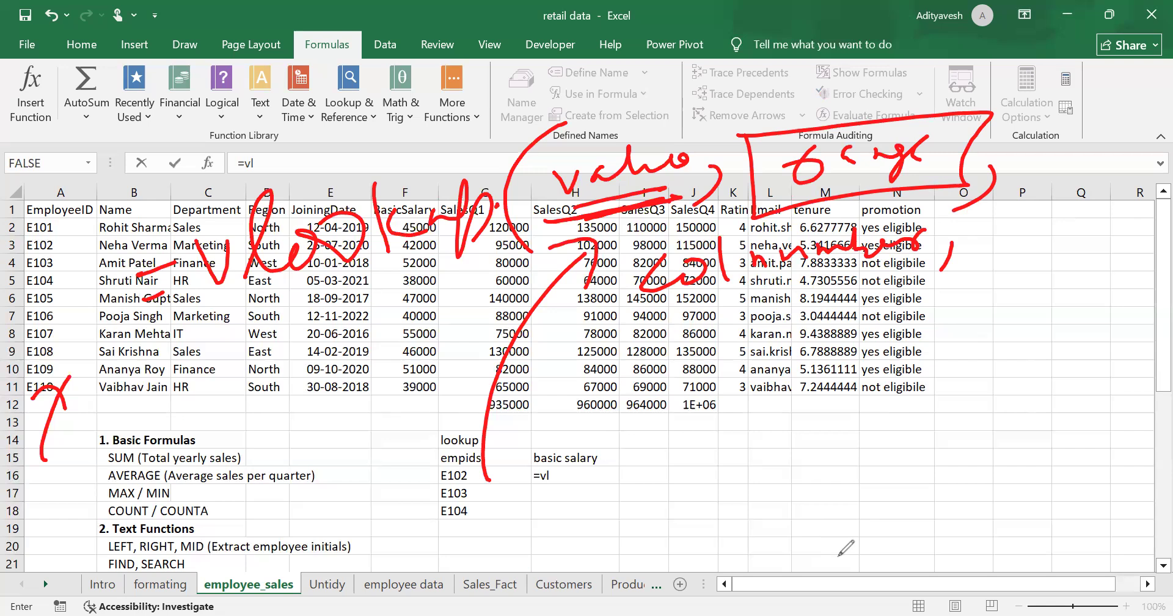
drag(982, 251, 1033, 241)
mouse_move(1037, 165)
mouse_down()
mouse_move(1070, 278)
mouse_move(1054, 291)
mouse_up()
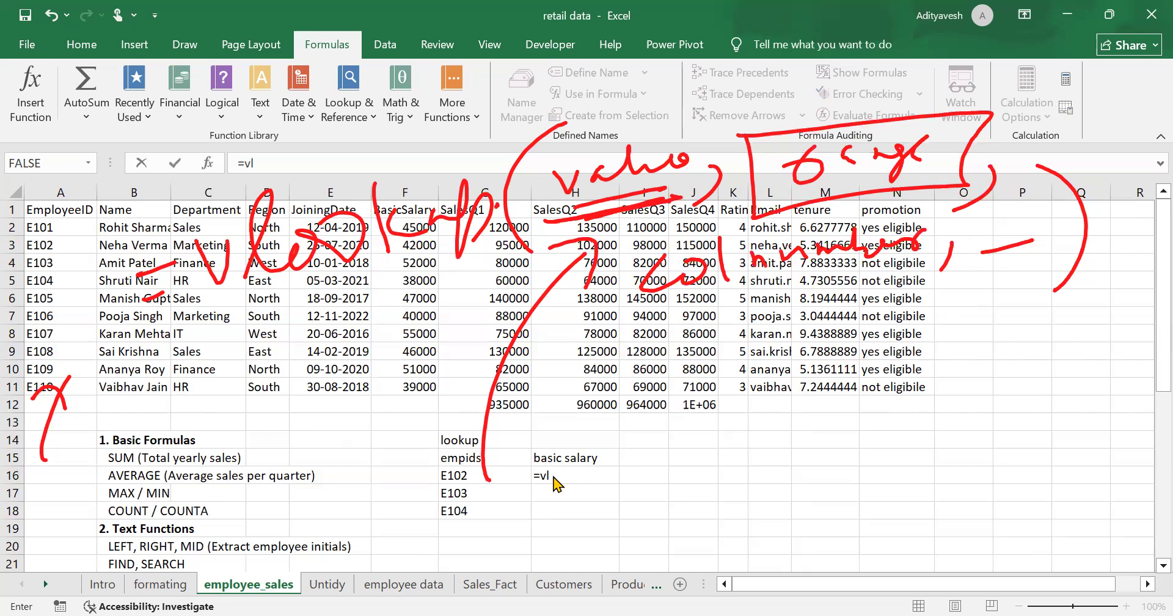
key(Escape)
Step: Complete the VLOOKUP in H16 with lookup value G16, table A1:N11, column index 6 and FALSE for an exact match
key(Tab)
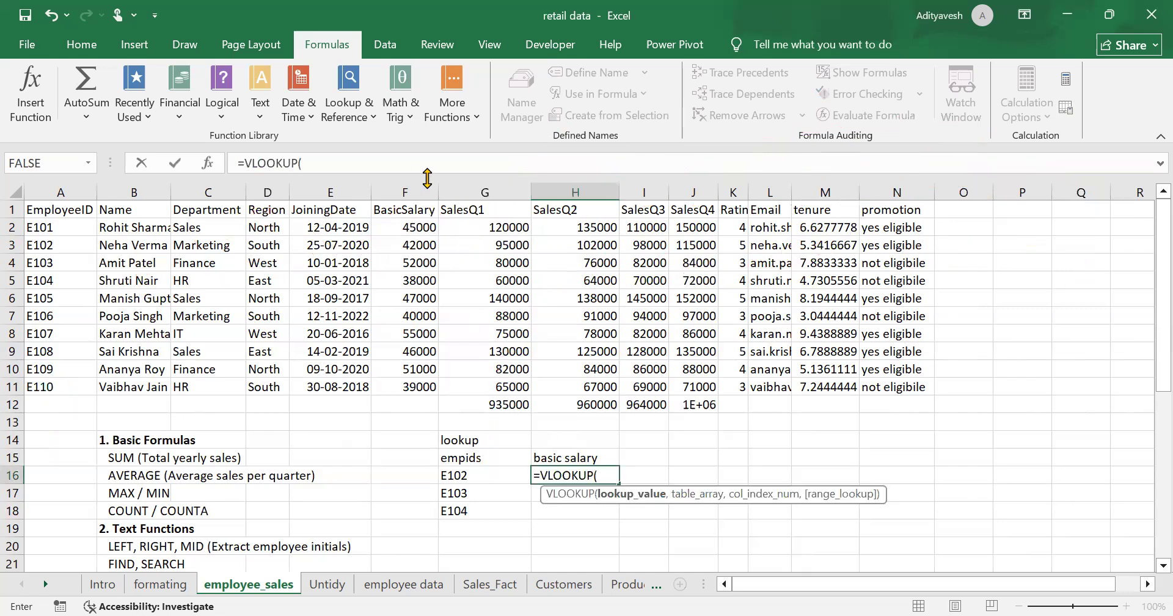
click(467, 475)
text(,)
click(54, 211)
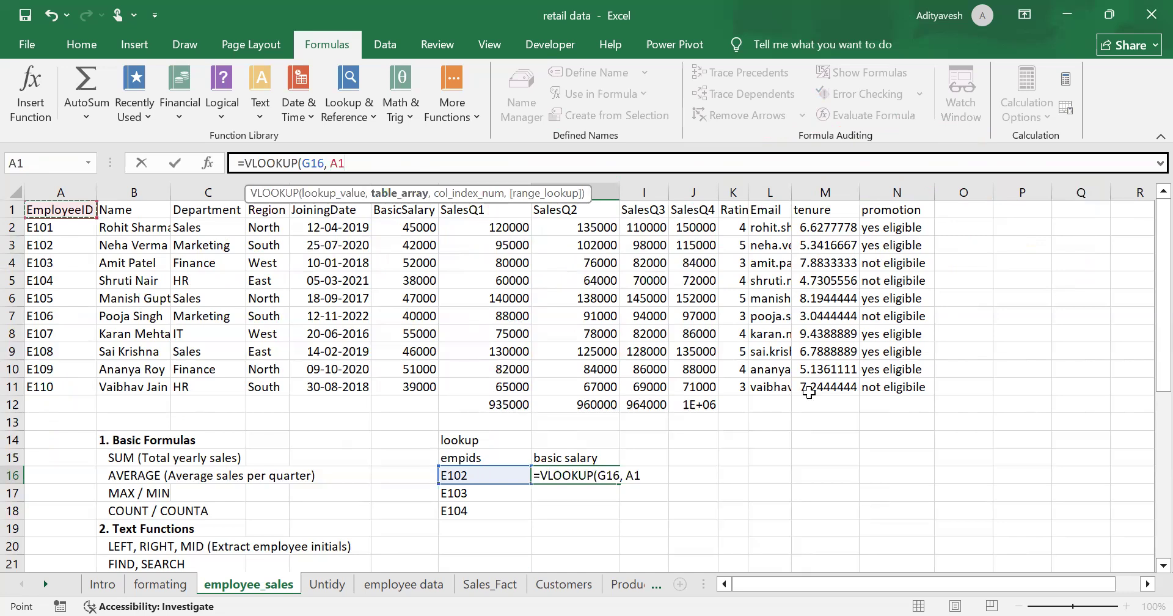
shift+click(880, 391)
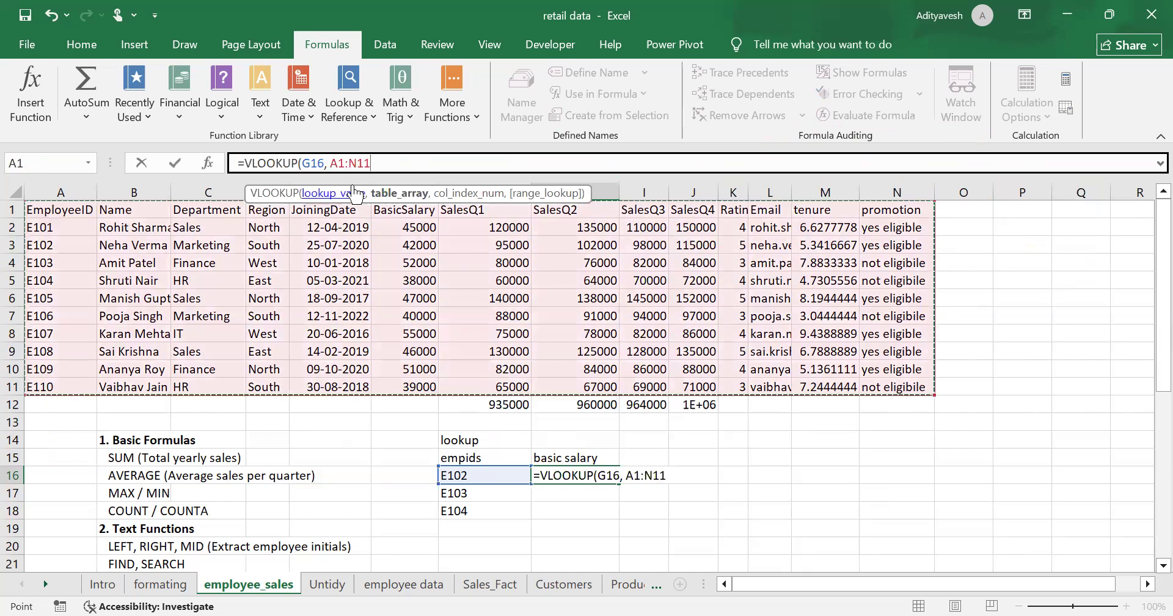
text(,)
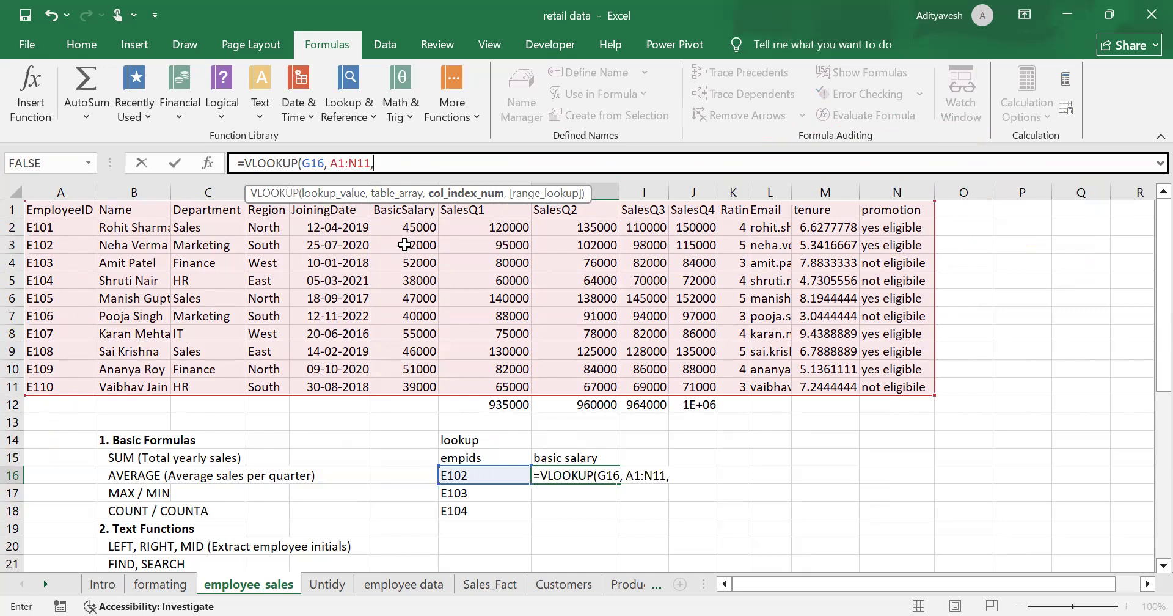
text(6,)
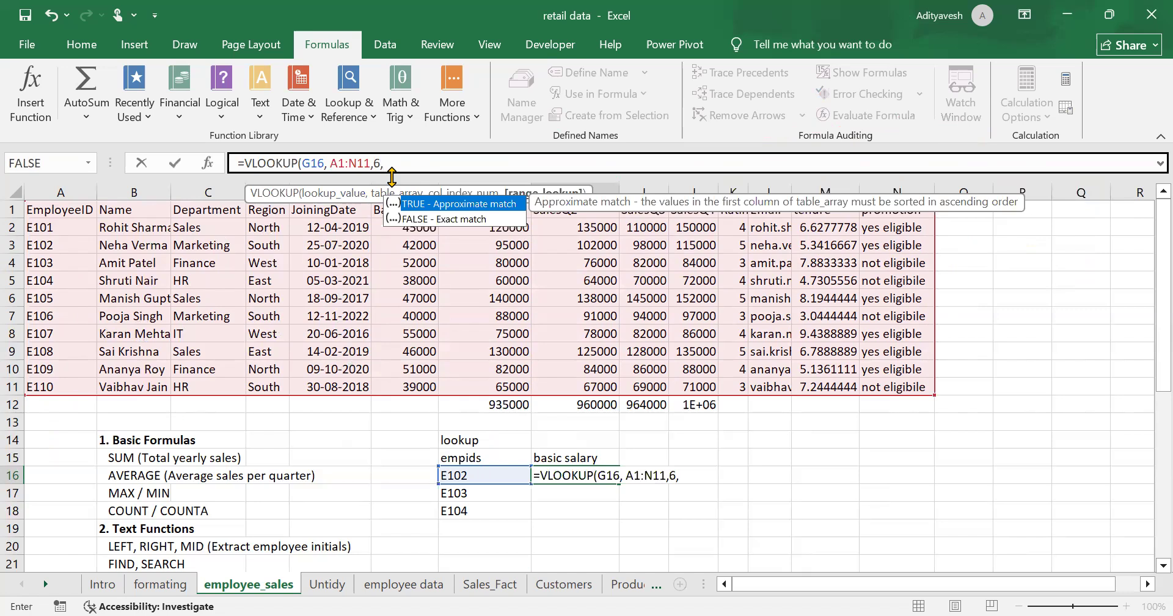
key(Down)
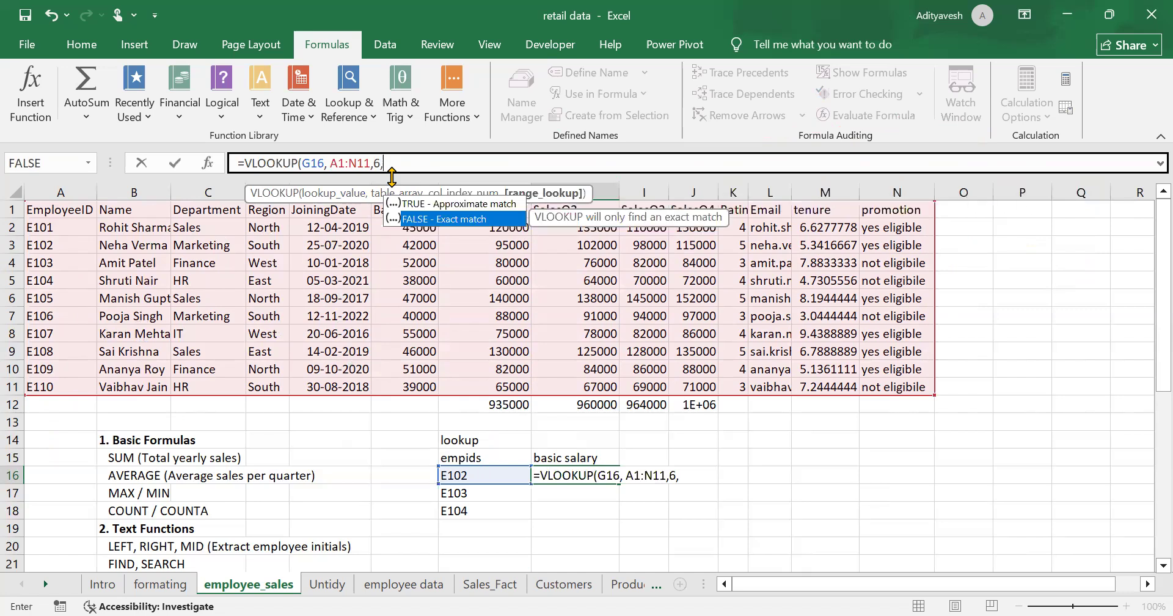
key(Tab)
text())
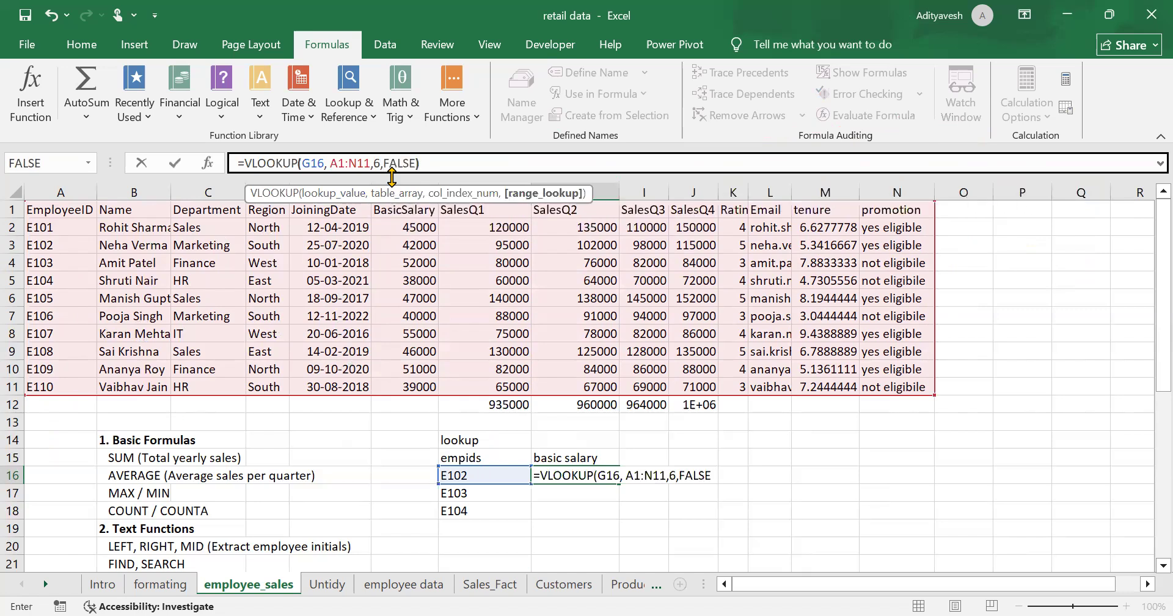
key(Return)
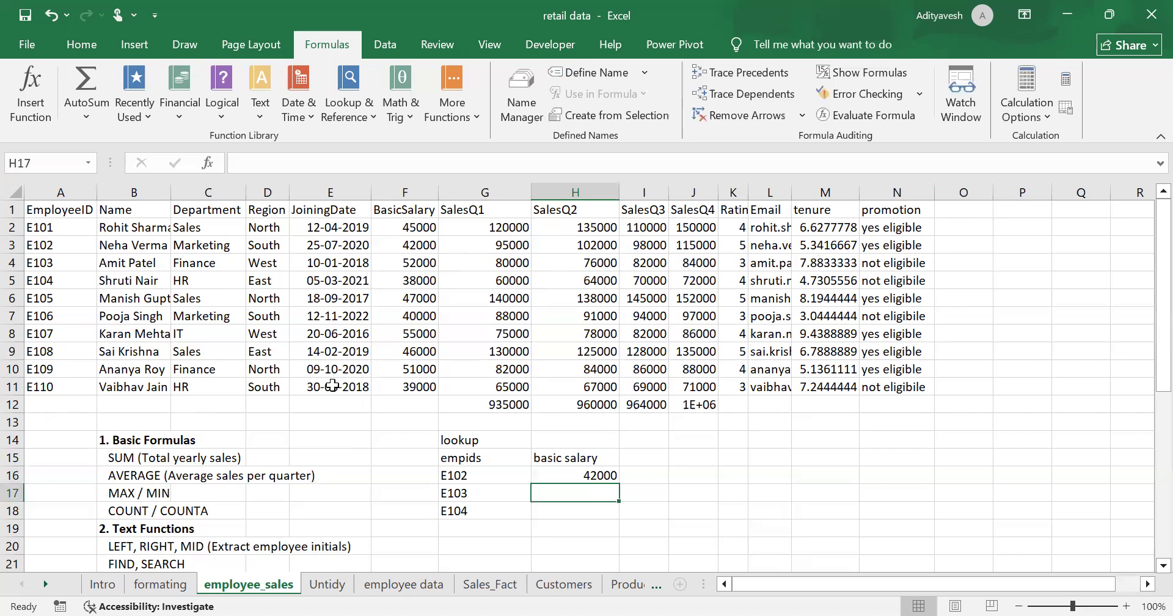
click(586, 475)
double_click(618, 483)
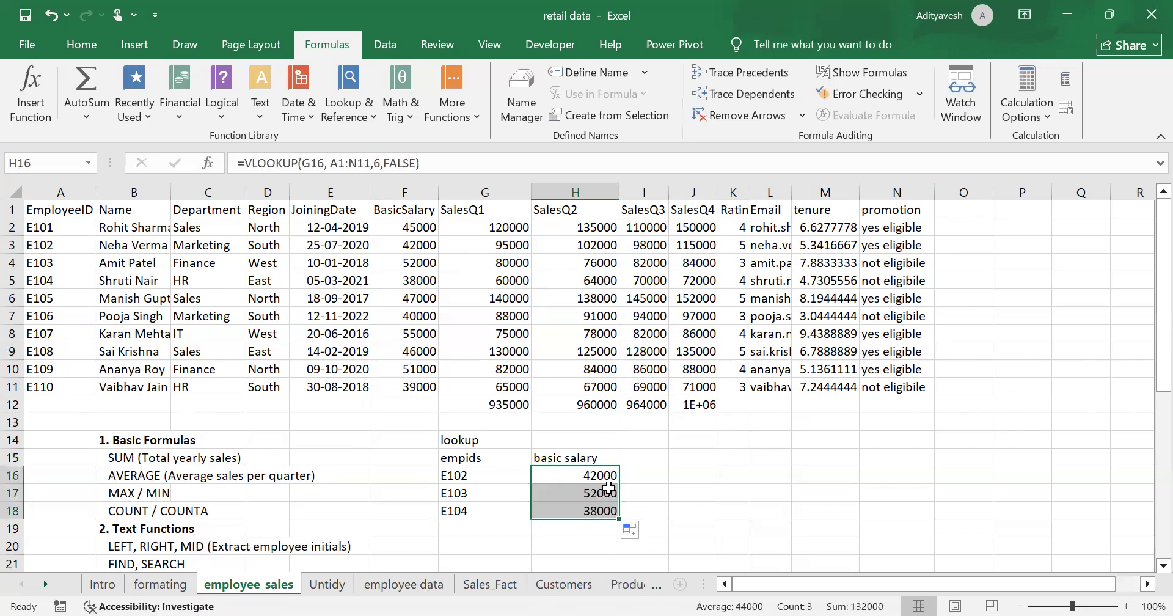
key(ctrl+z)
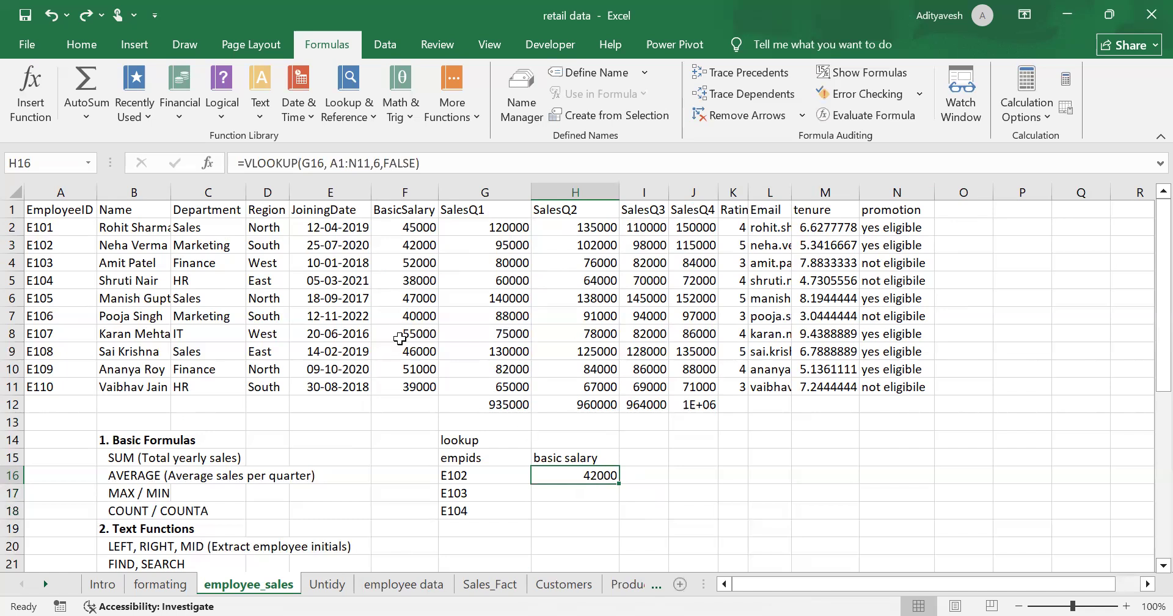
Step: Make the table range in the H16 VLOOKUP formula absolute as $A$1:$N$11
click(334, 163)
drag(330, 164, 370, 163)
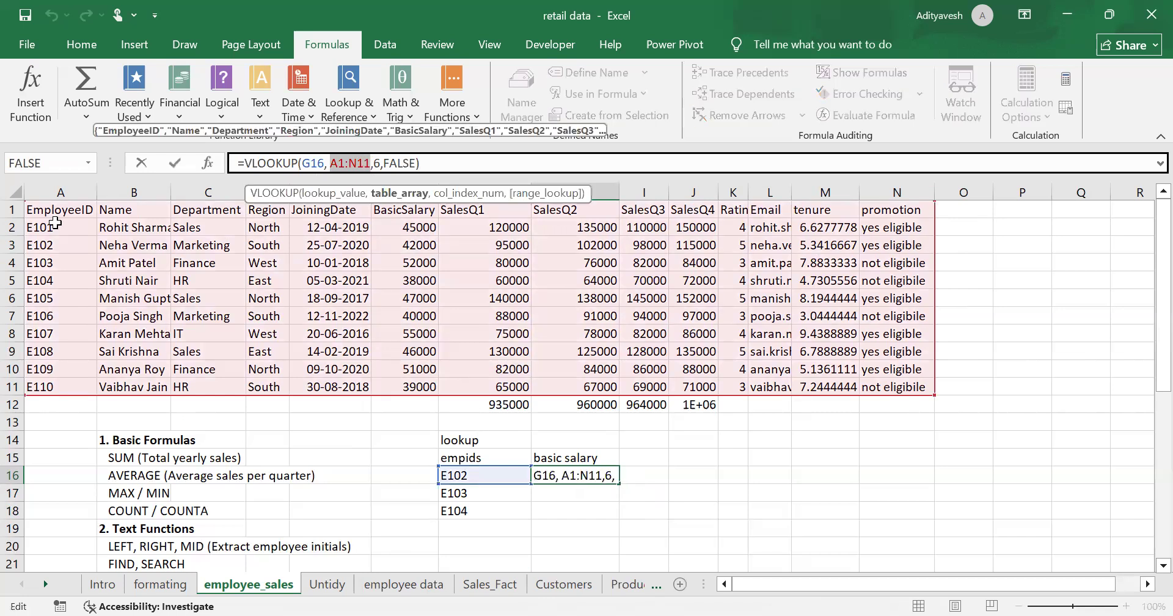
click(331, 163)
drag(370, 163, 331, 164)
key(F4)
key(Return)
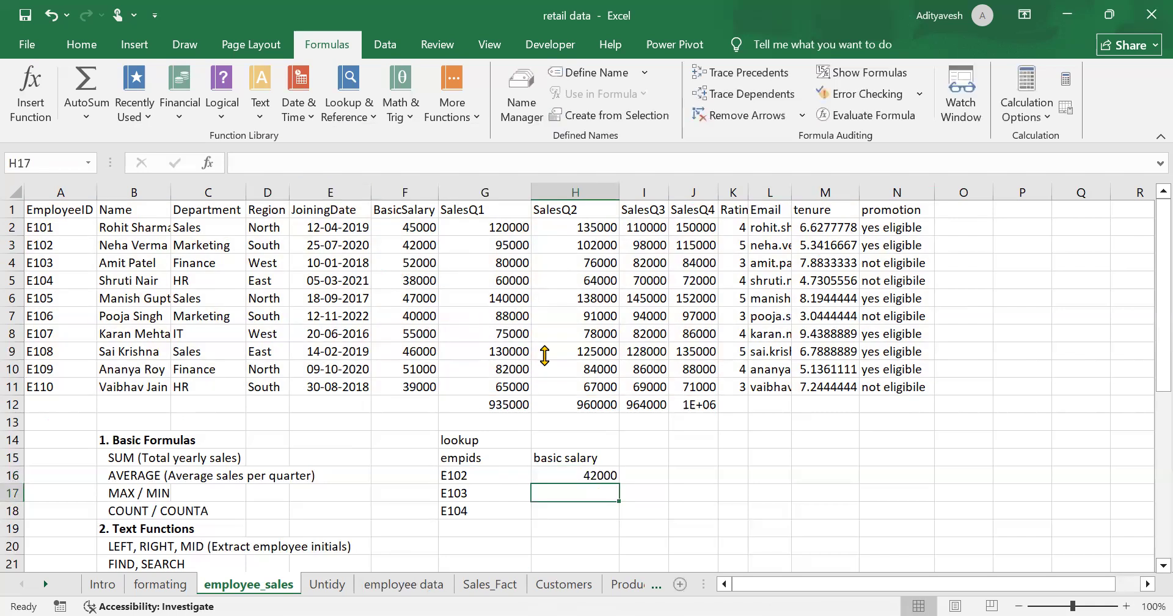
Step: Fill the H16 formula down to H18 and compare the result for E103 with its BasicSalary in the table
click(578, 475)
drag(617, 479, 617, 512)
click(588, 497)
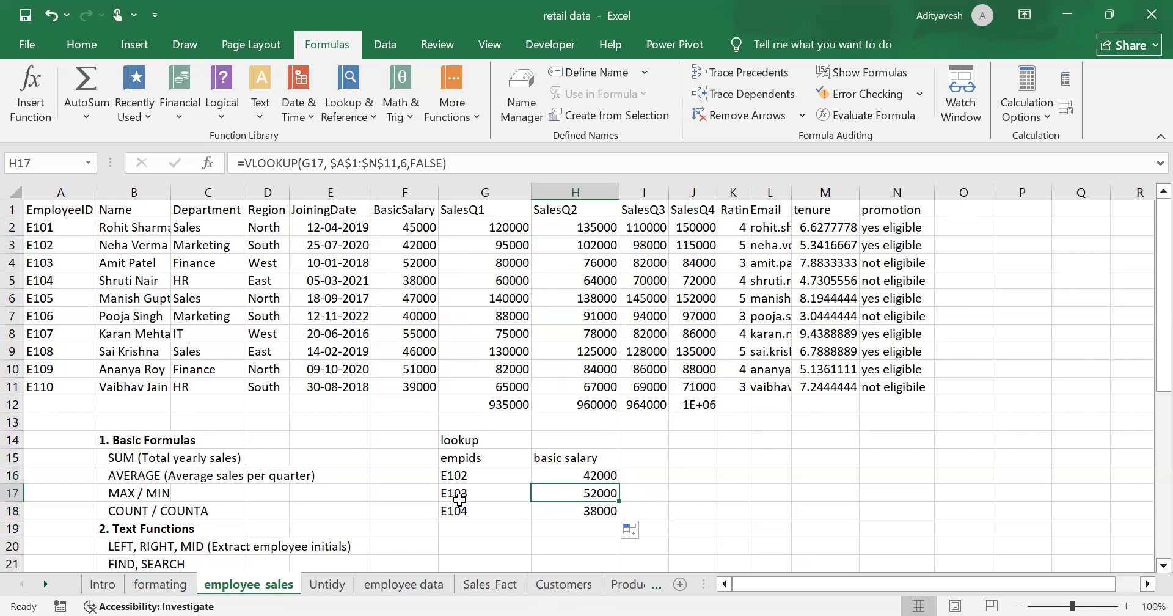
drag(461, 496, 582, 493)
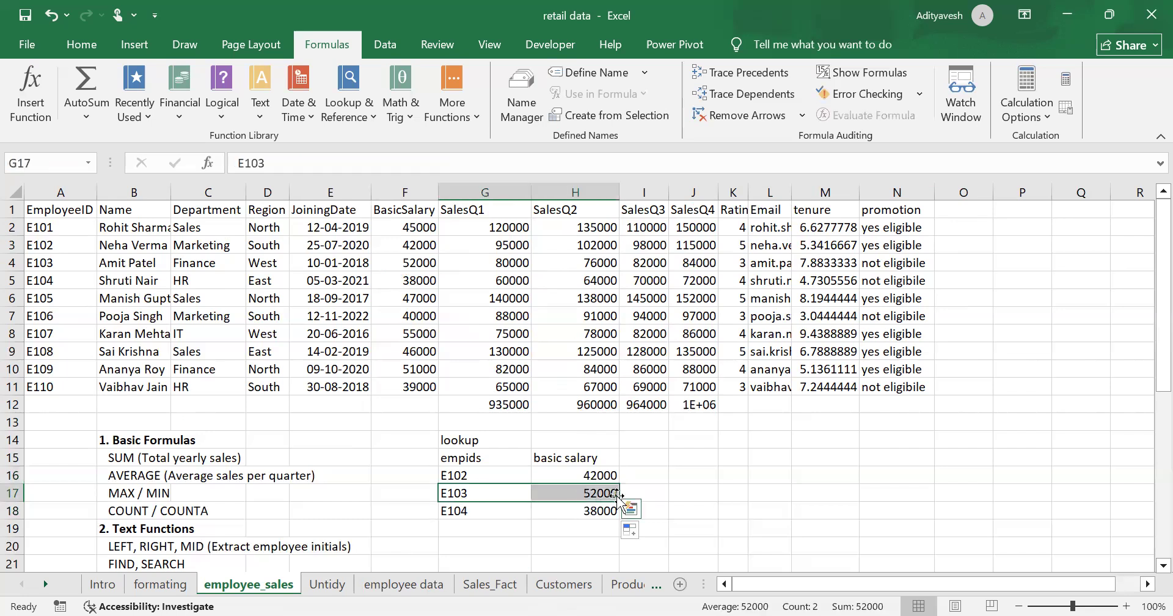
click(404, 261)
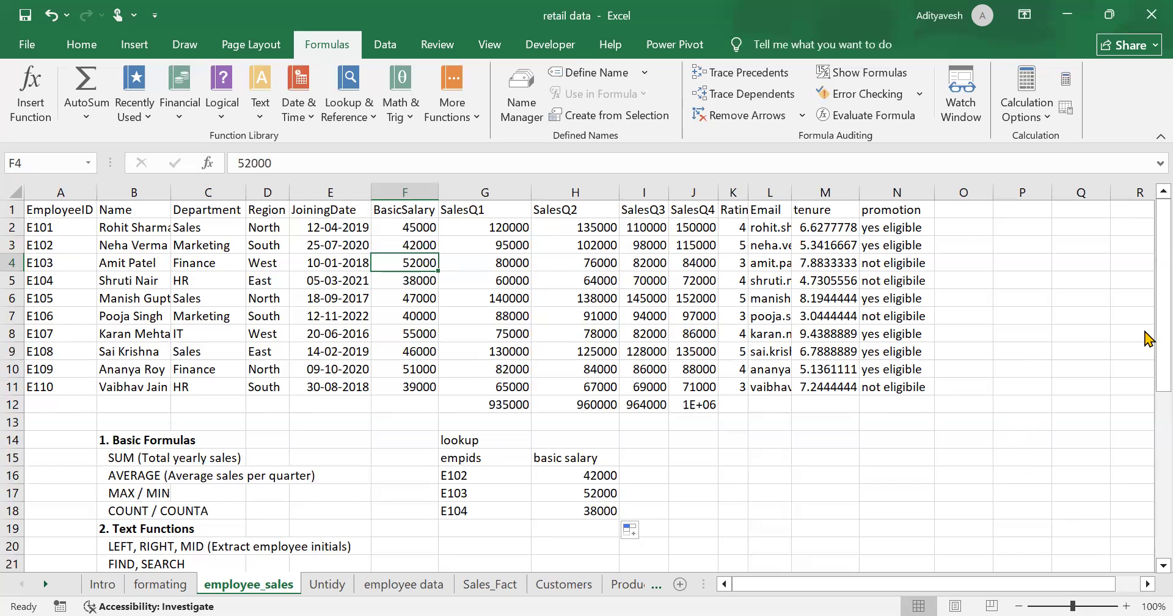
drag(74, 244, 404, 238)
mouse_move(73, 293)
mouse_down()
mouse_move(143, 276)
mouse_move(397, 294)
mouse_up()
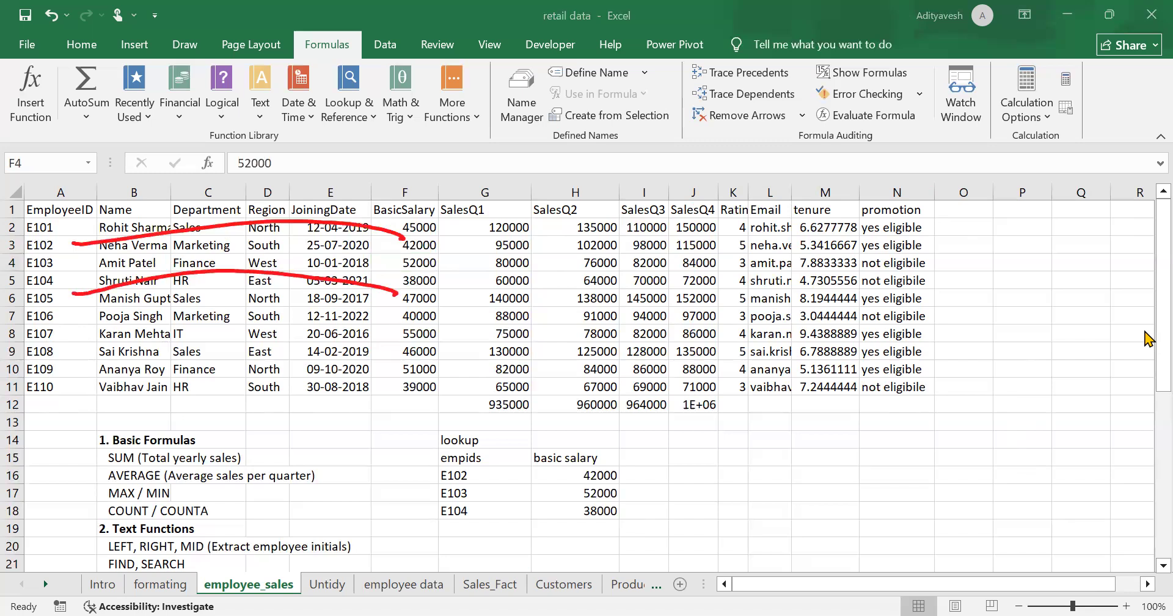
drag(75, 265, 391, 259)
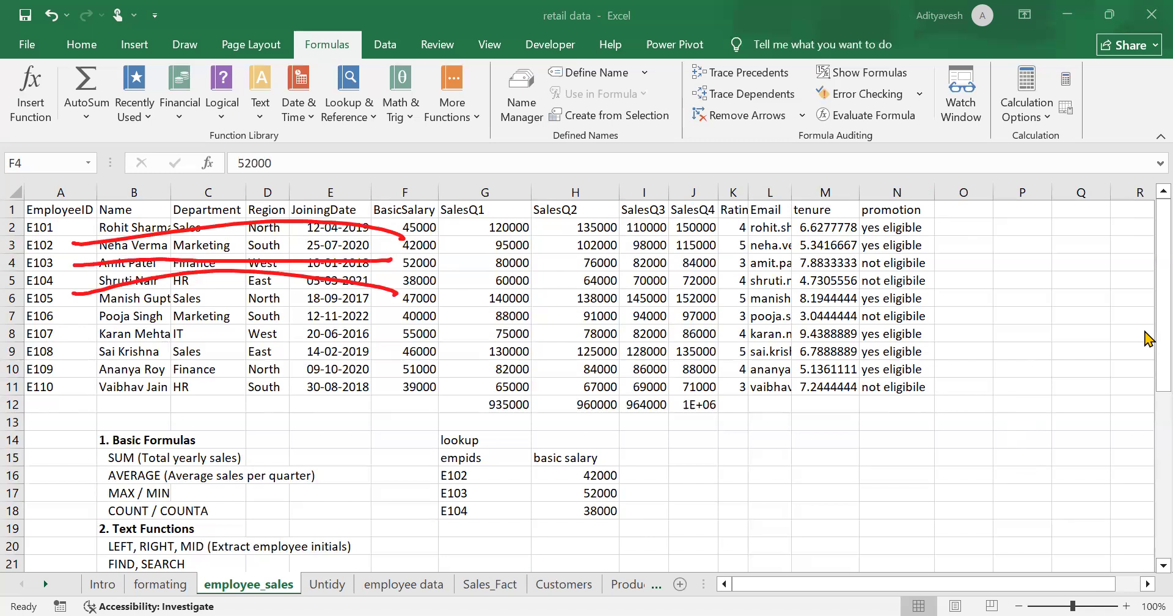
mouse_move(61, 273)
mouse_down()
mouse_move(199, 322)
mouse_move(400, 283)
mouse_up()
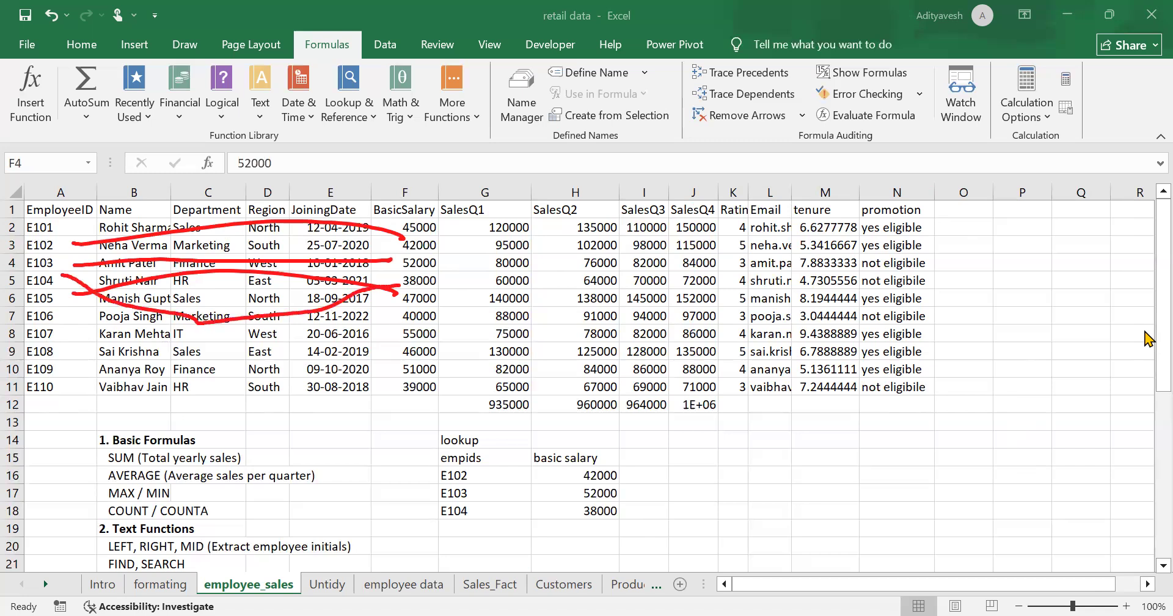
click(1149, 439)
scroll(232, 370, down, 3)
scroll(232, 359, up, 3)
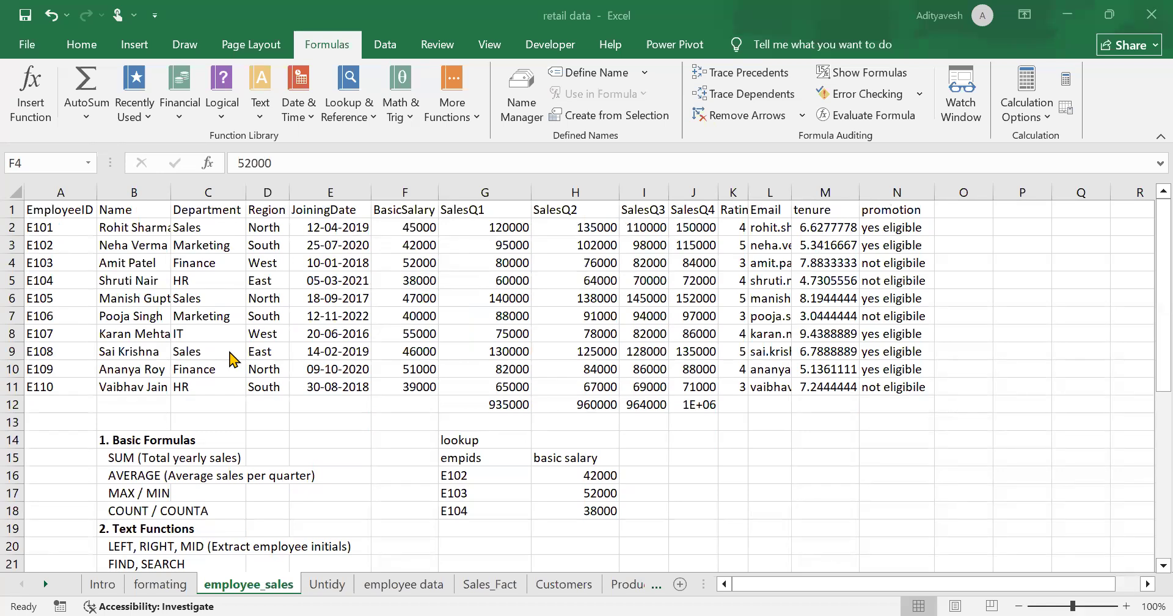
scroll(221, 318, down, 8)
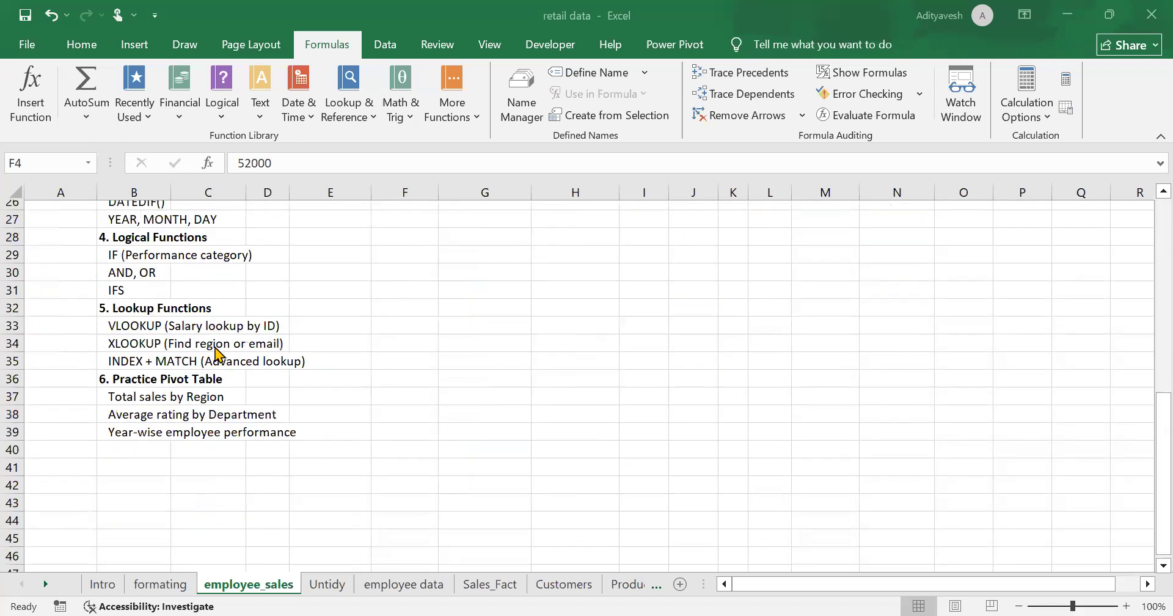
scroll(220, 351, up, 2)
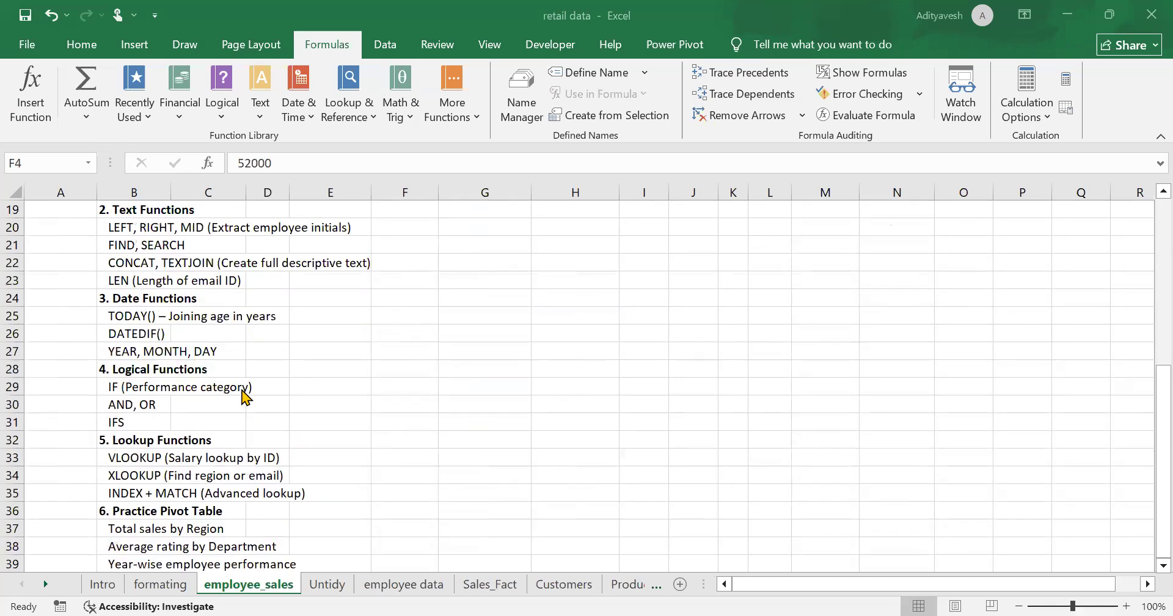
scroll(244, 394, up, 3)
scroll(507, 396, up, 3)
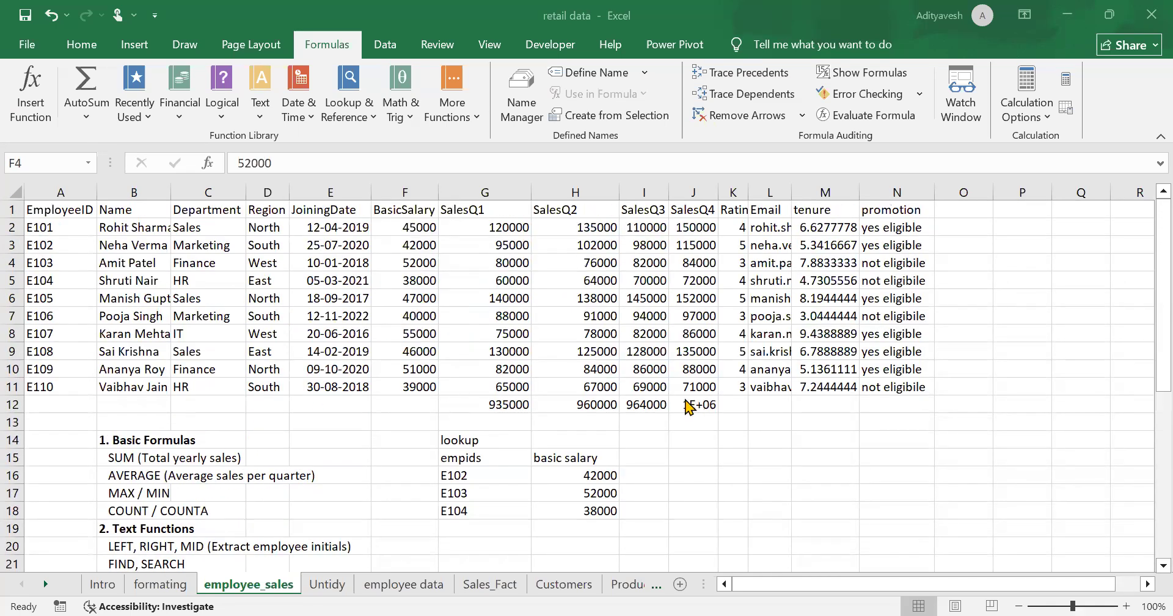